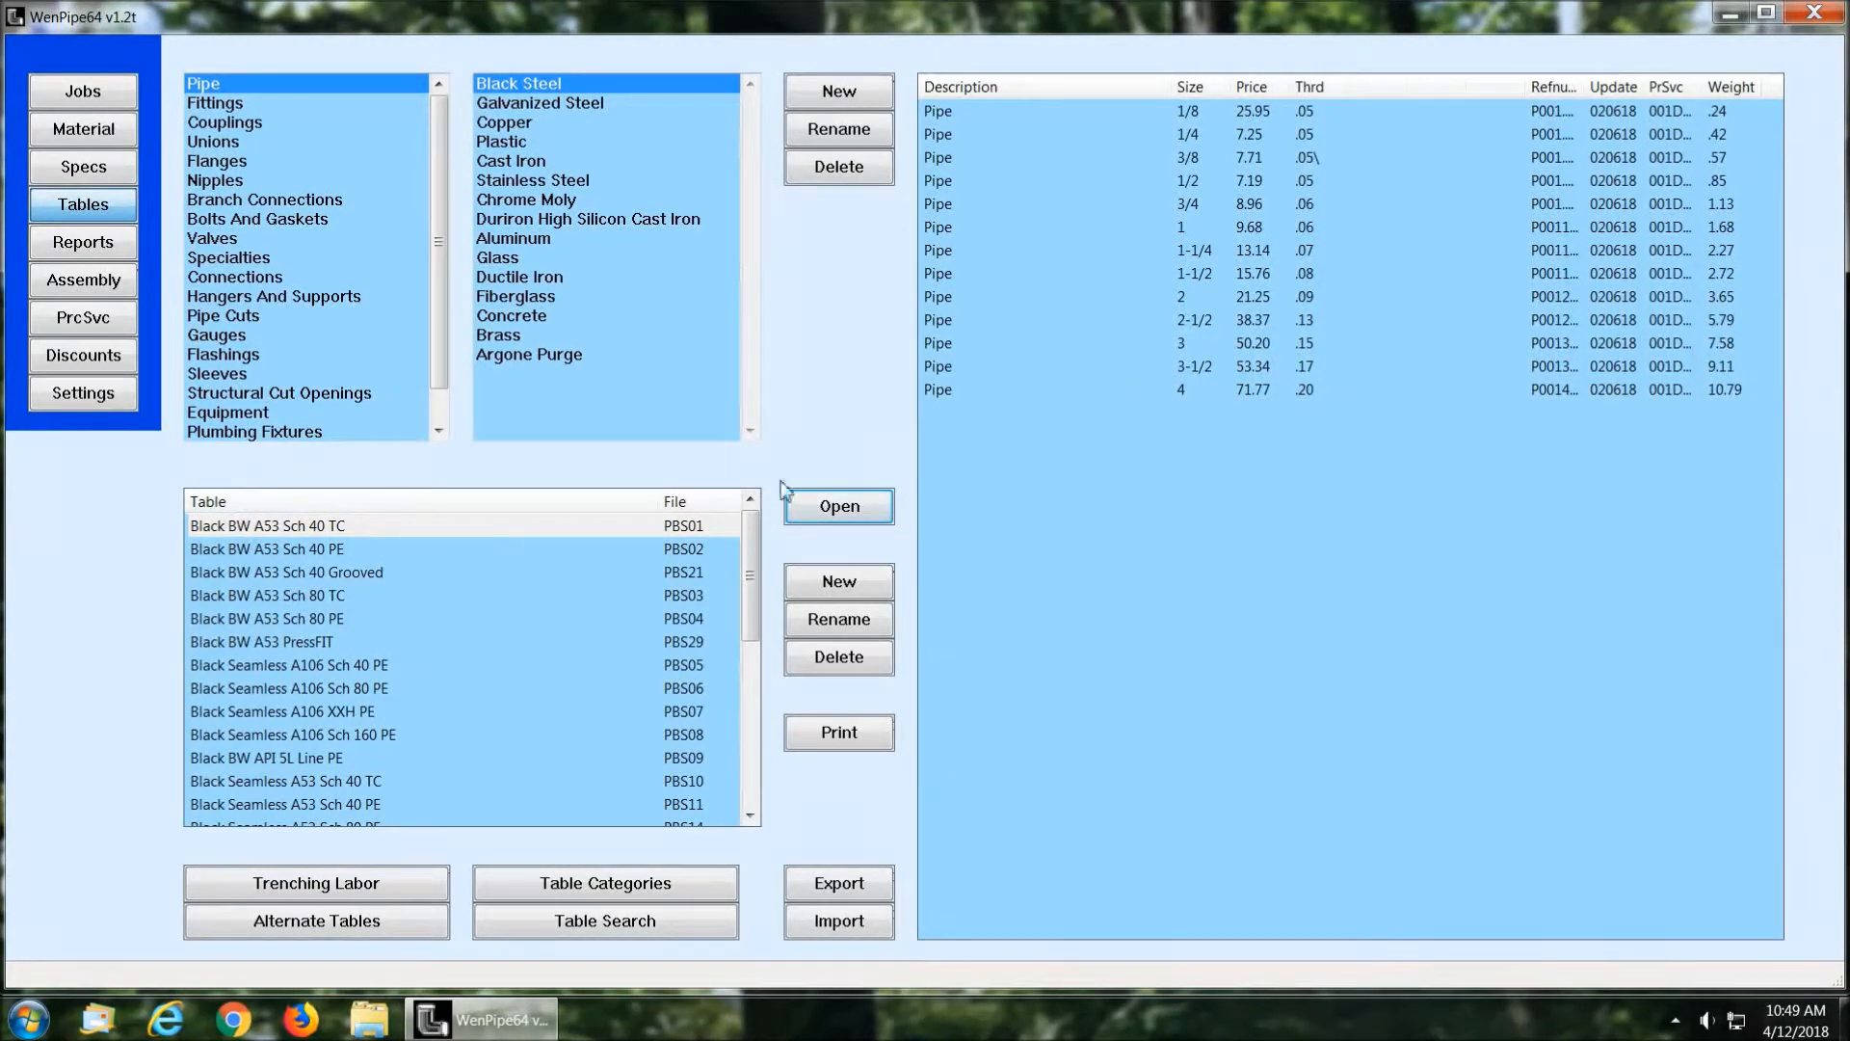
Step: Open the Black BW A53 Sch 40 PE pipe table, examine its price and labor columns, and close it
{"action": "left_click", "coordinate": [463, 549]}
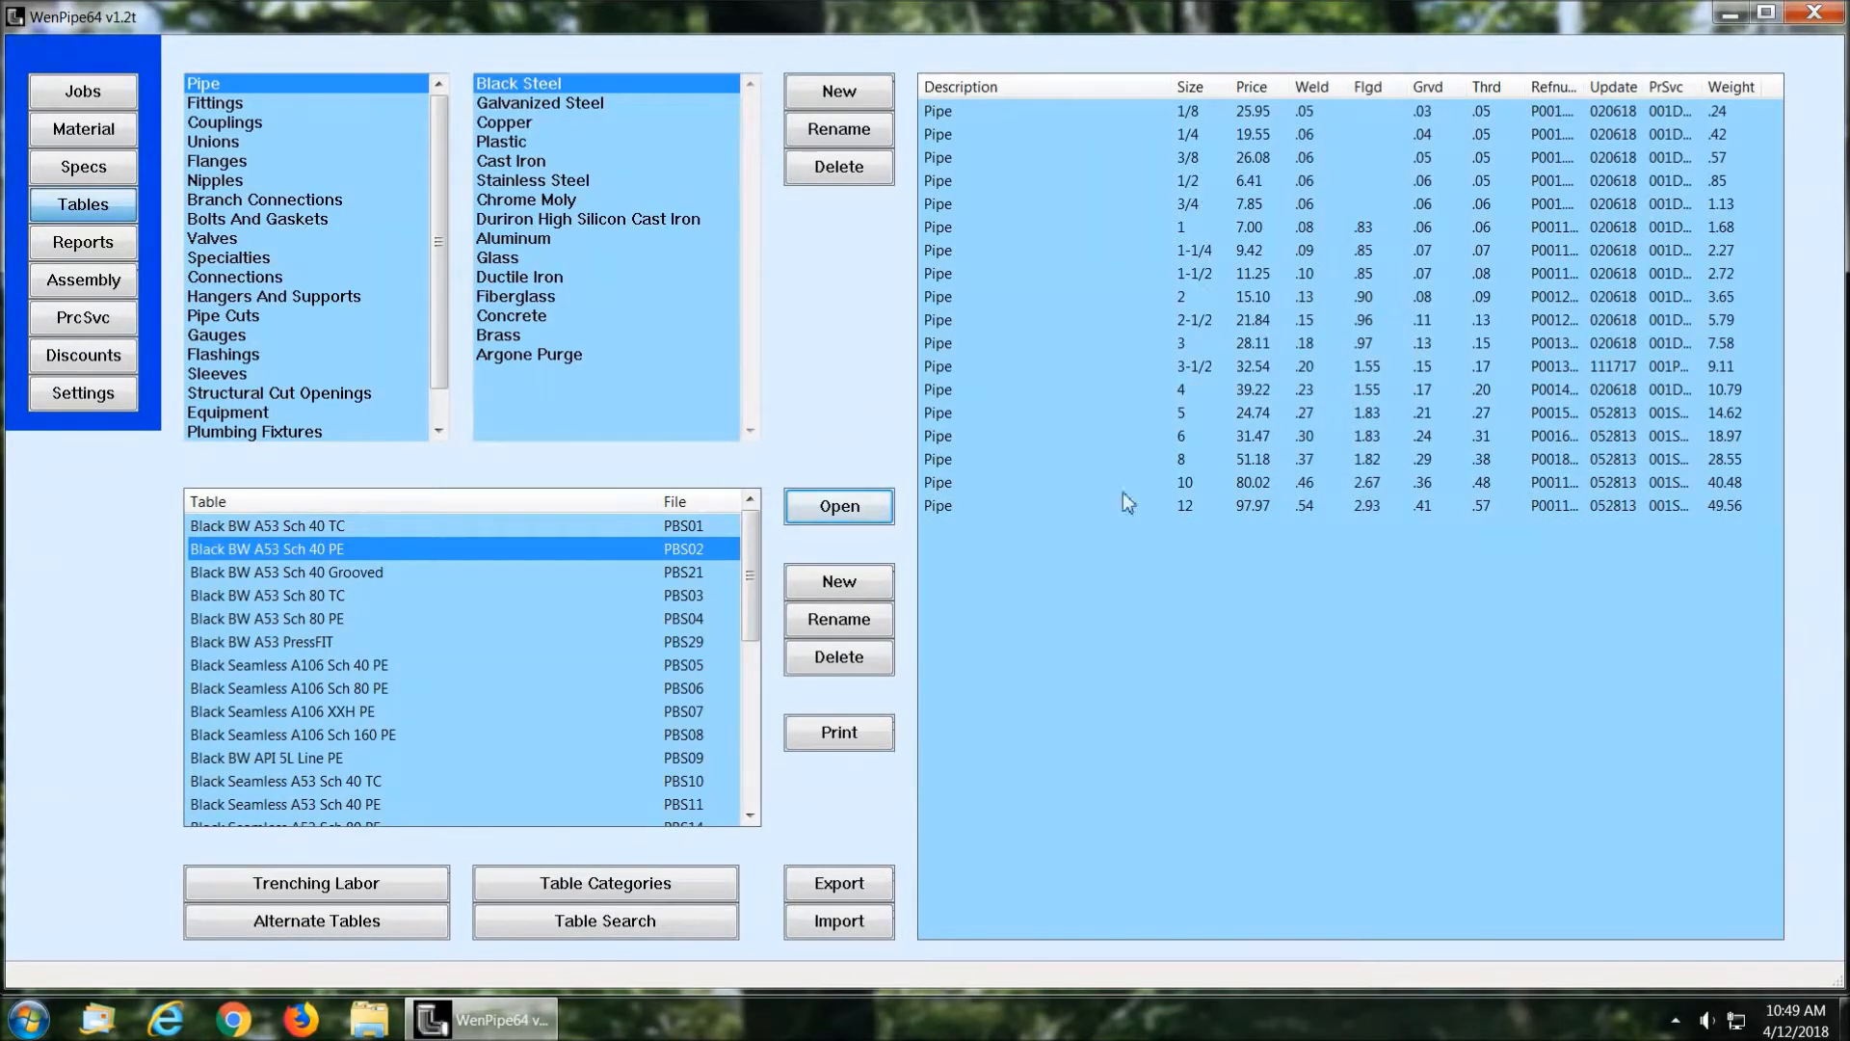
{"action": "left_click", "coordinate": [839, 508]}
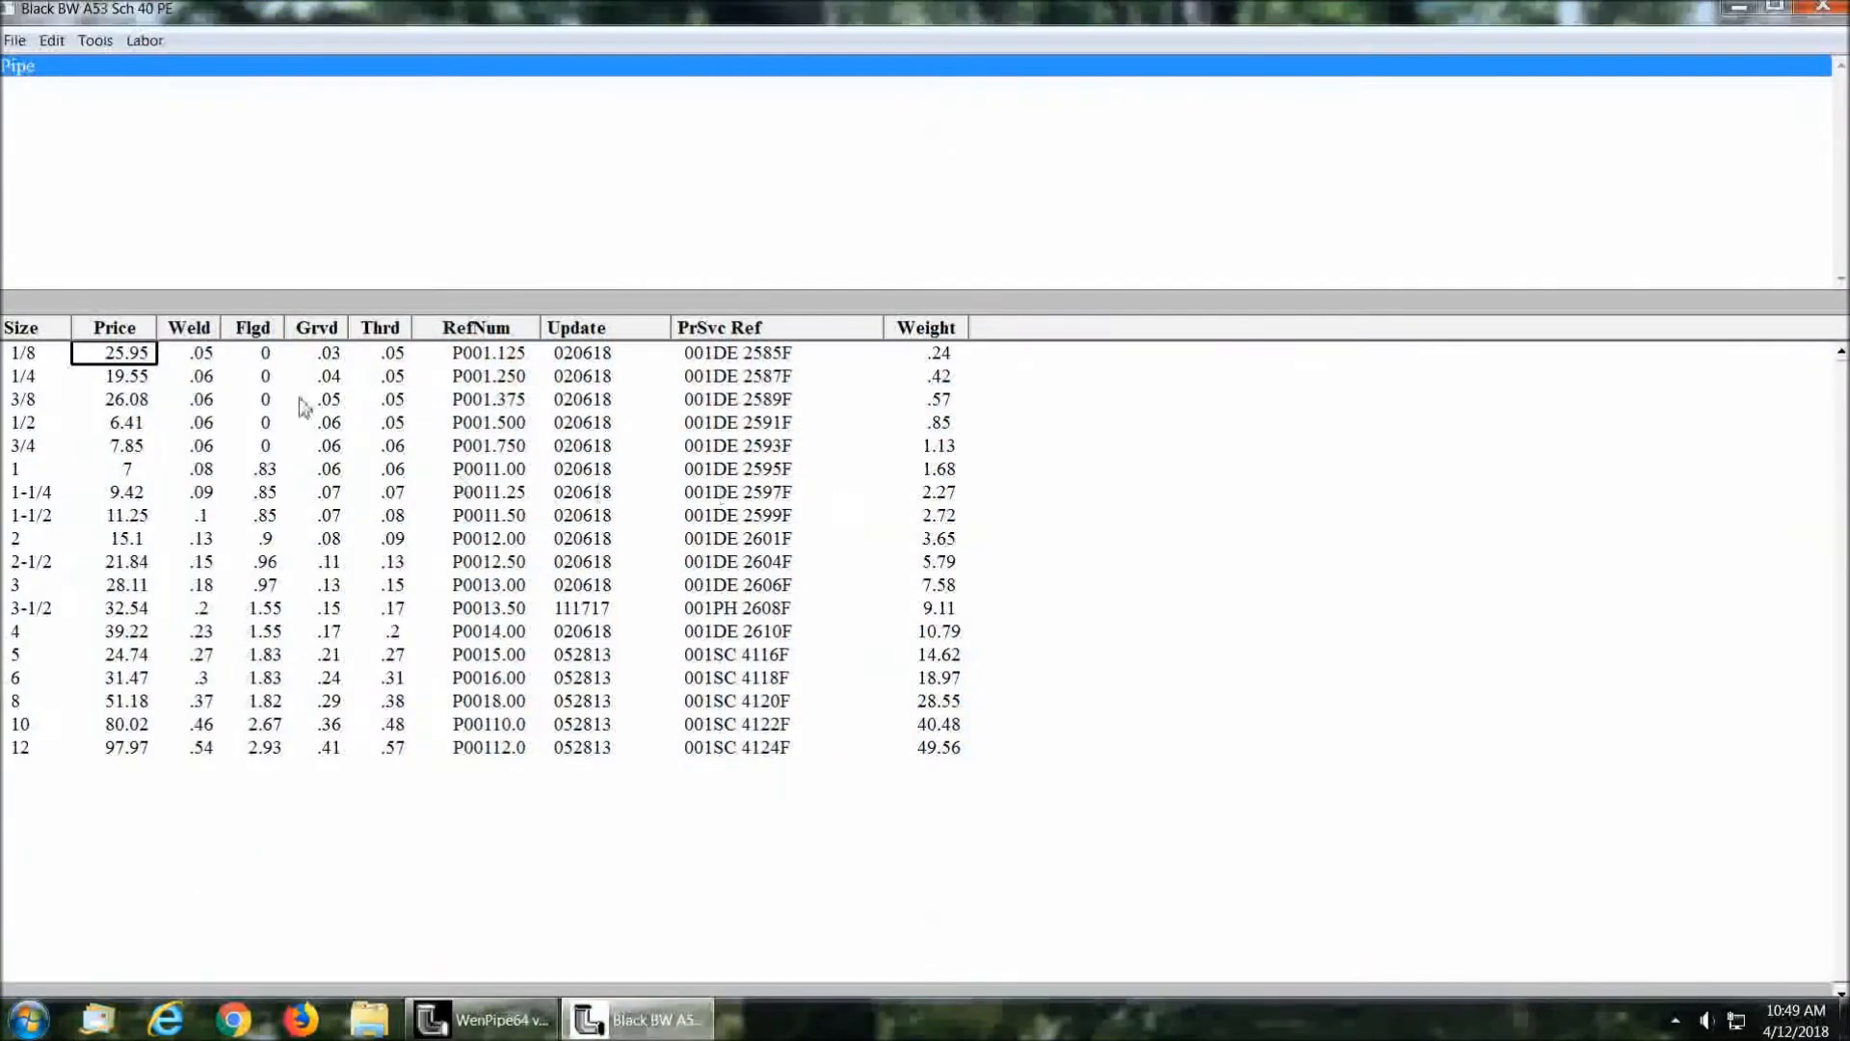
{"action": "left_click", "coordinate": [151, 493]}
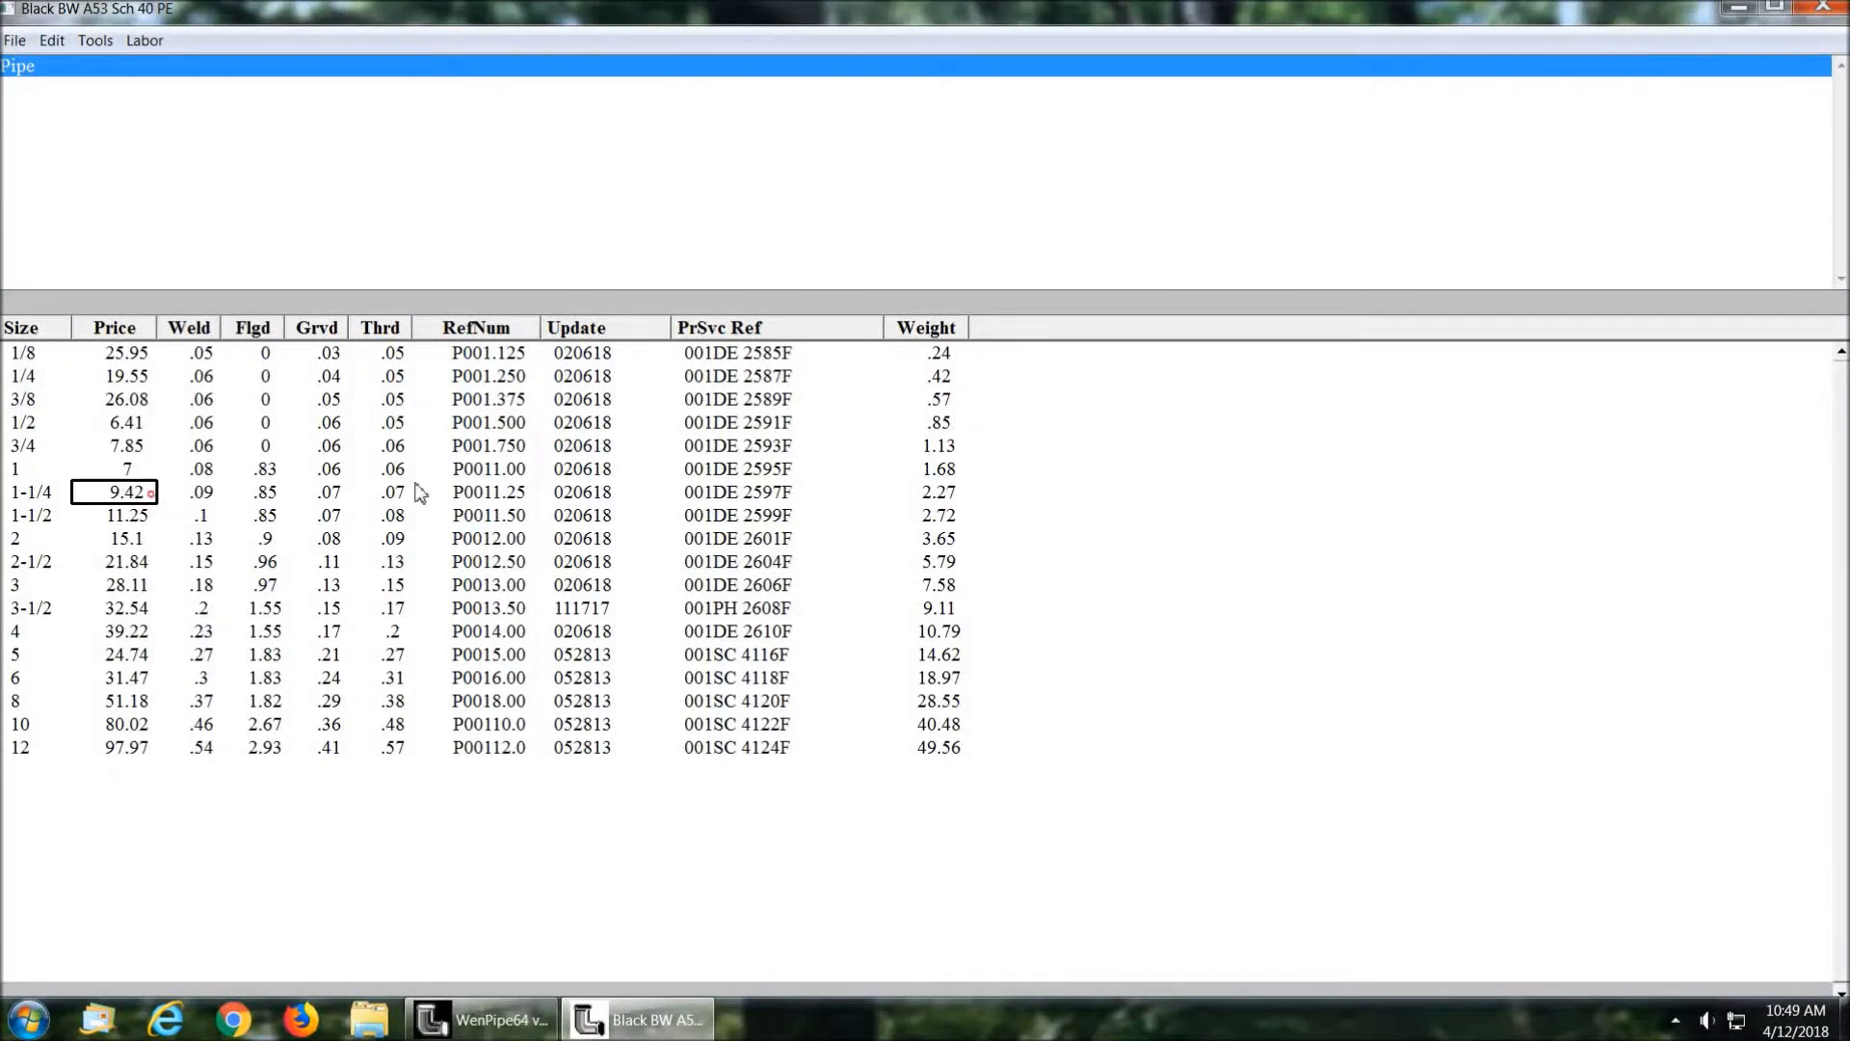
{"action": "key", "text": "Right"}
{"action": "key", "text": "Up"}
{"action": "key", "text": "Up"}
{"action": "key", "text": "Up"}
{"action": "key", "text": "Up"}
{"action": "key", "text": "Right"}
{"action": "key", "text": "Right"}
{"action": "key", "text": "Right"}
{"action": "left_click", "coordinate": [1821, 8]}
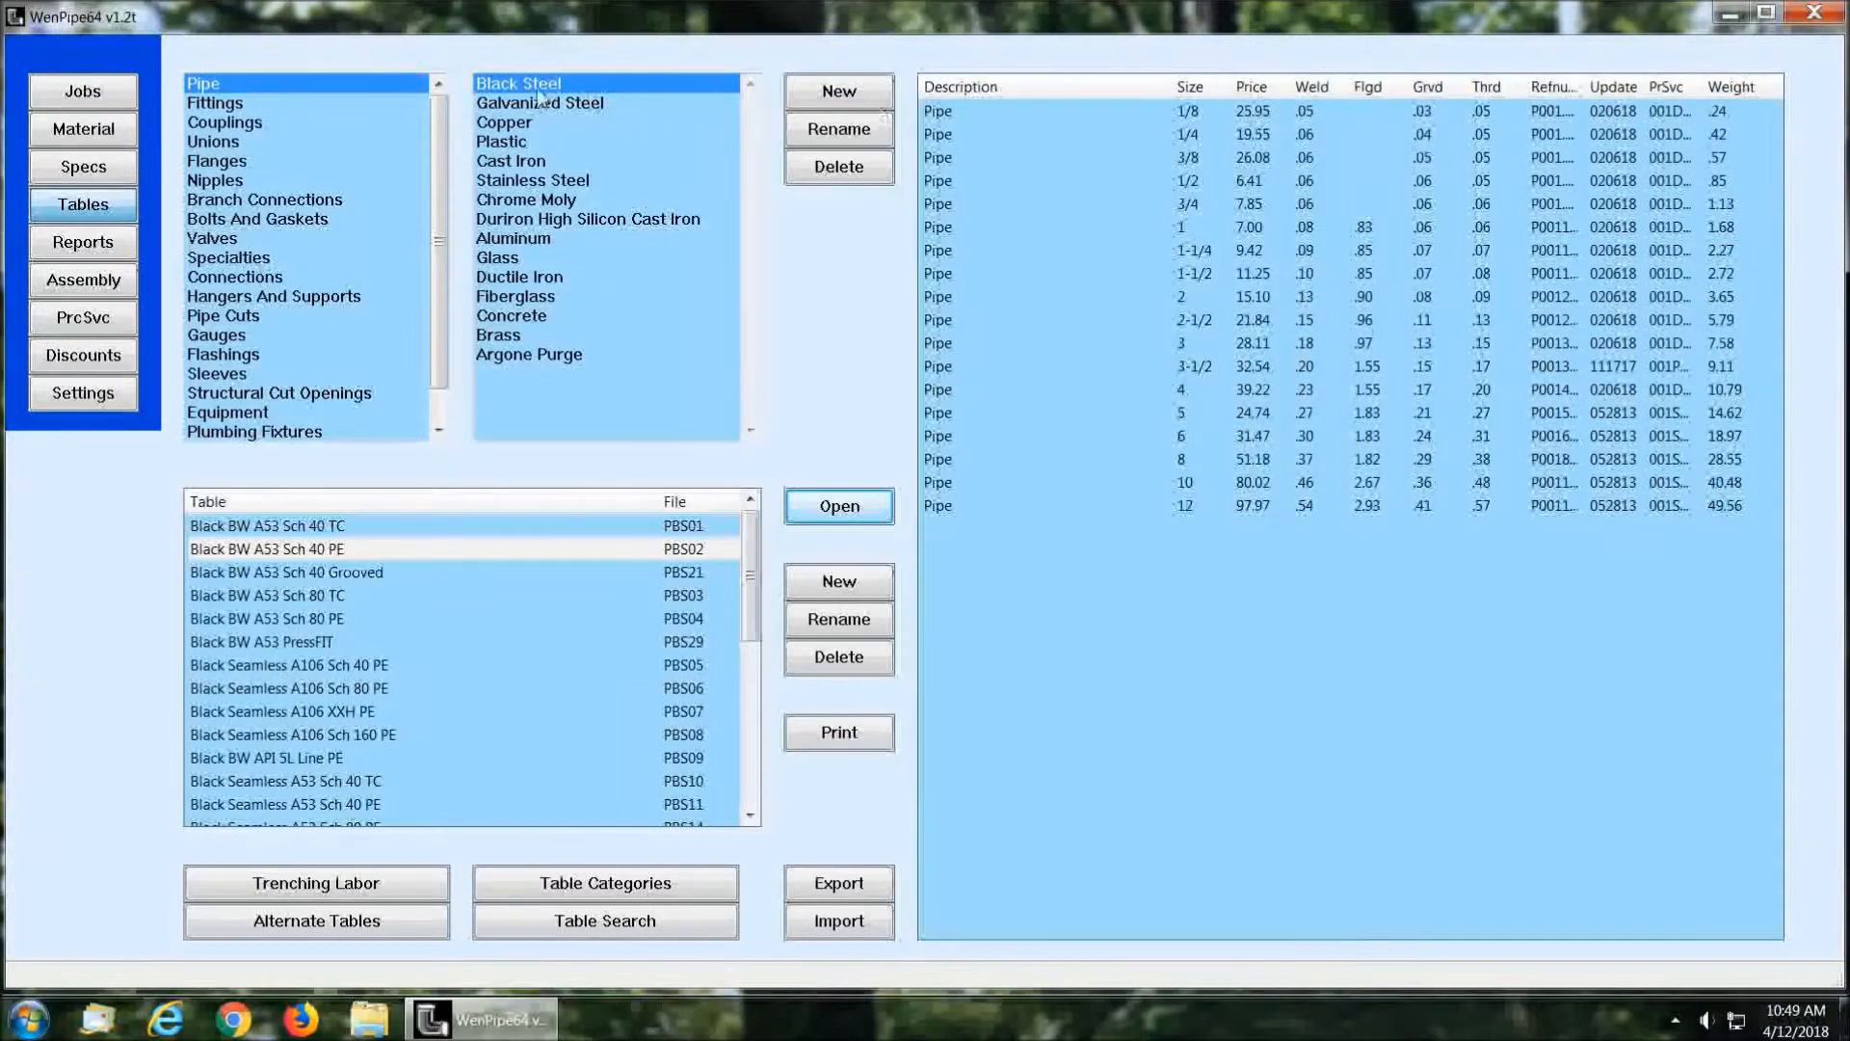
Step: Open the Black Malleable Thrd fittings table, examine the 90D Elbow and 90D Street Elbow entries, and close it
{"action": "left_click", "coordinate": [229, 103]}
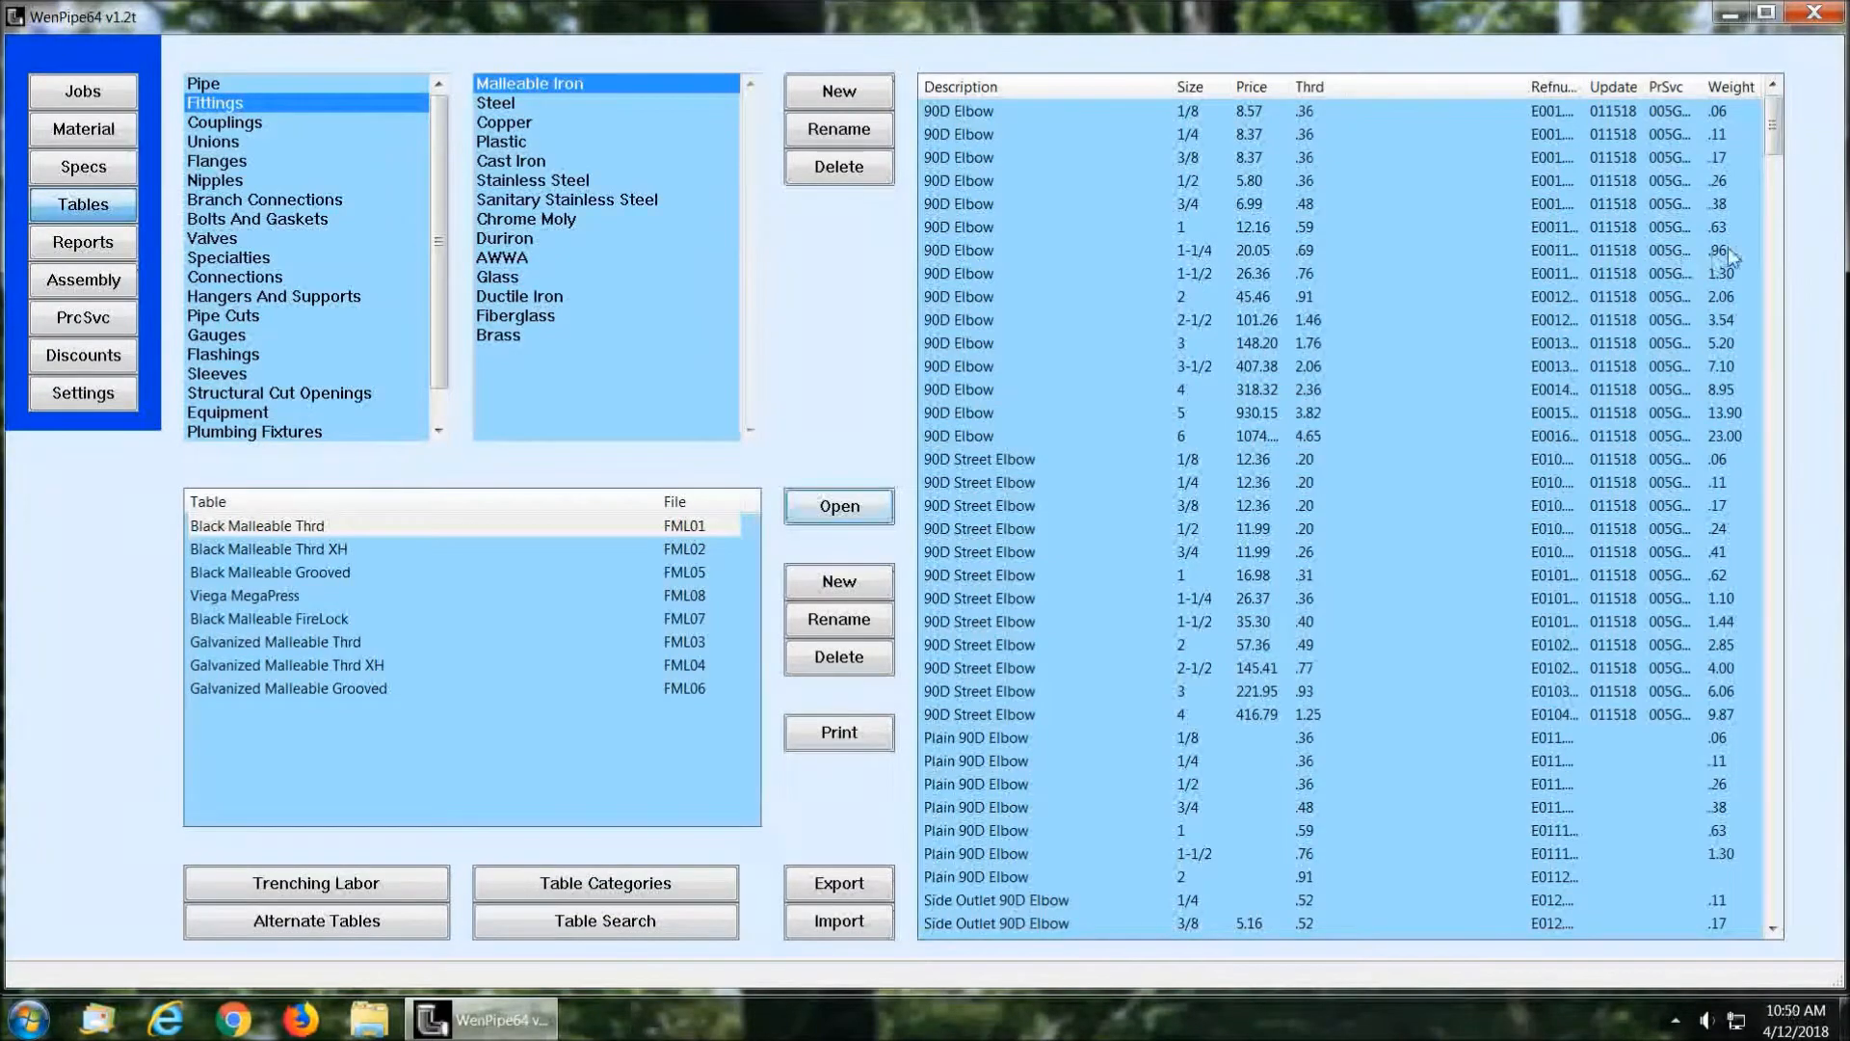
{"action": "mouse_move", "coordinate": [1773, 136]}
{"action": "left_mouse_down"}
{"action": "mouse_move", "coordinate": [1778, 579]}
{"action": "mouse_move", "coordinate": [1811, 922]}
{"action": "mouse_move", "coordinate": [1798, 211]}
{"action": "mouse_move", "coordinate": [1748, 113]}
{"action": "left_mouse_up"}
{"action": "left_click", "coordinate": [840, 508]}
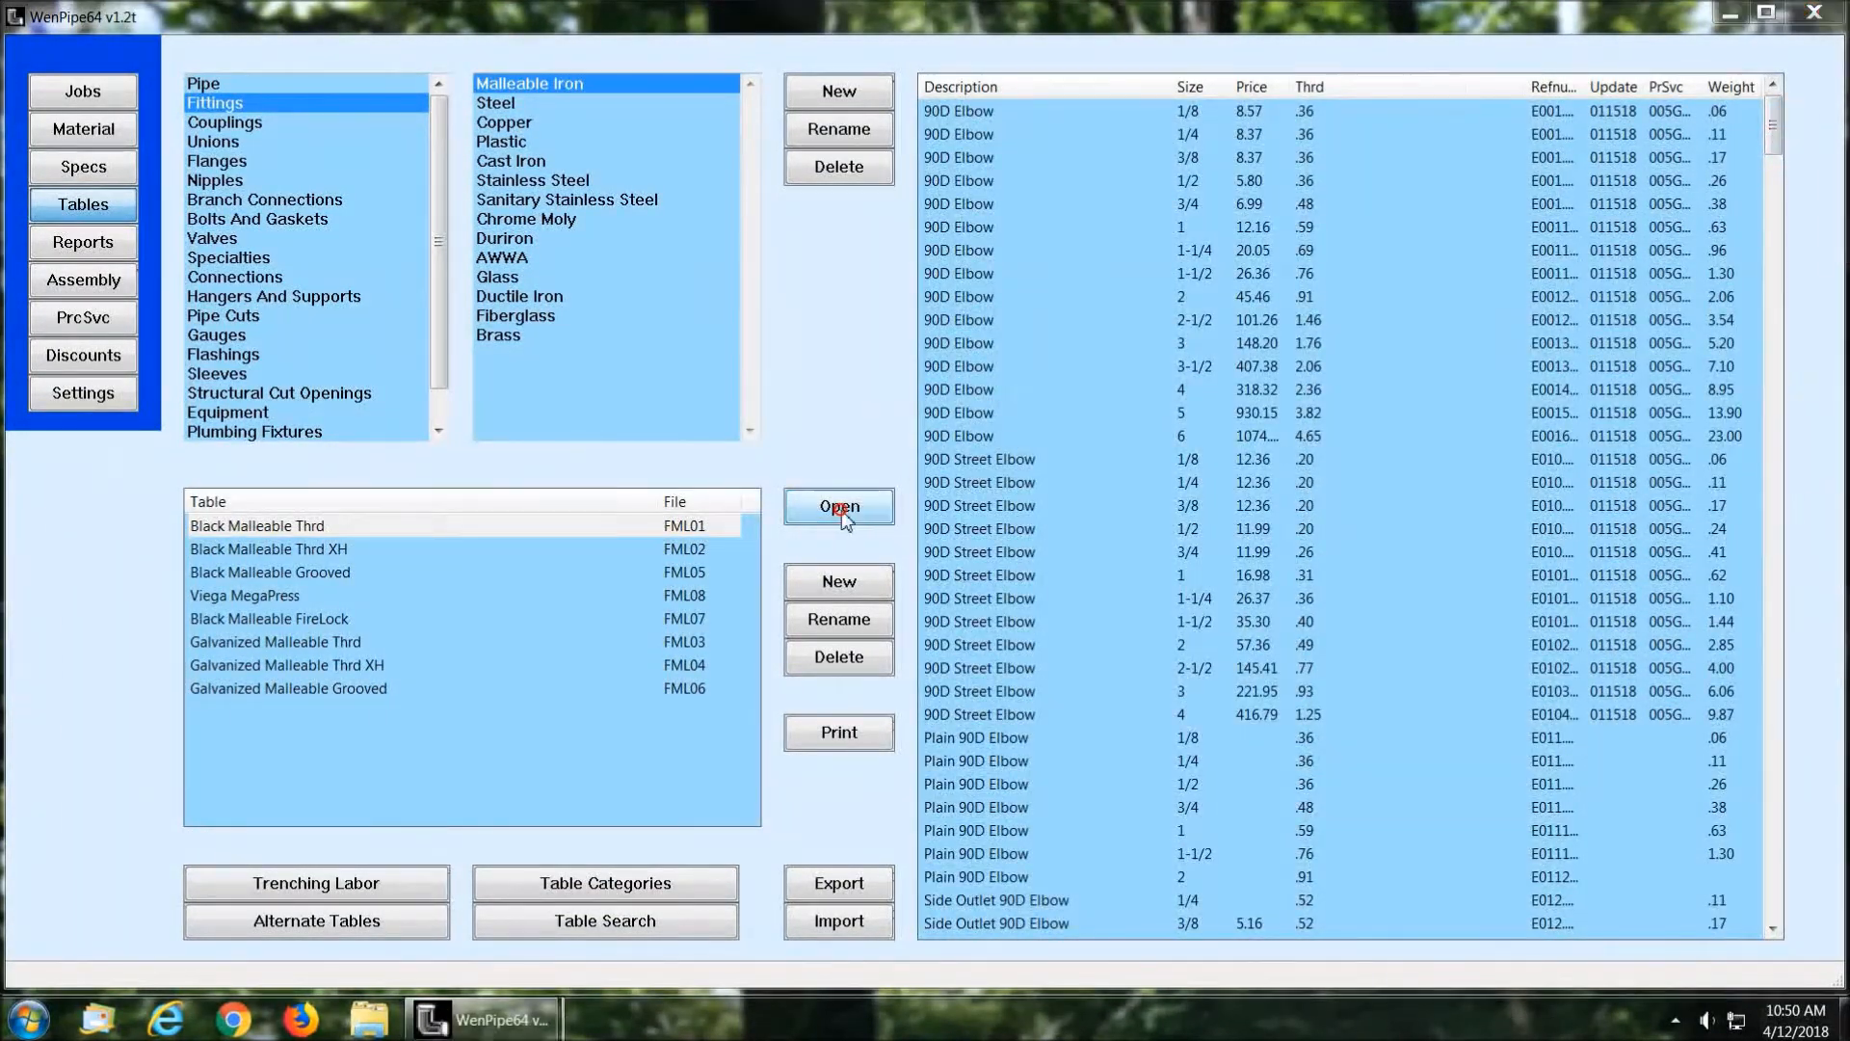
{"action": "left_click", "coordinate": [192, 354]}
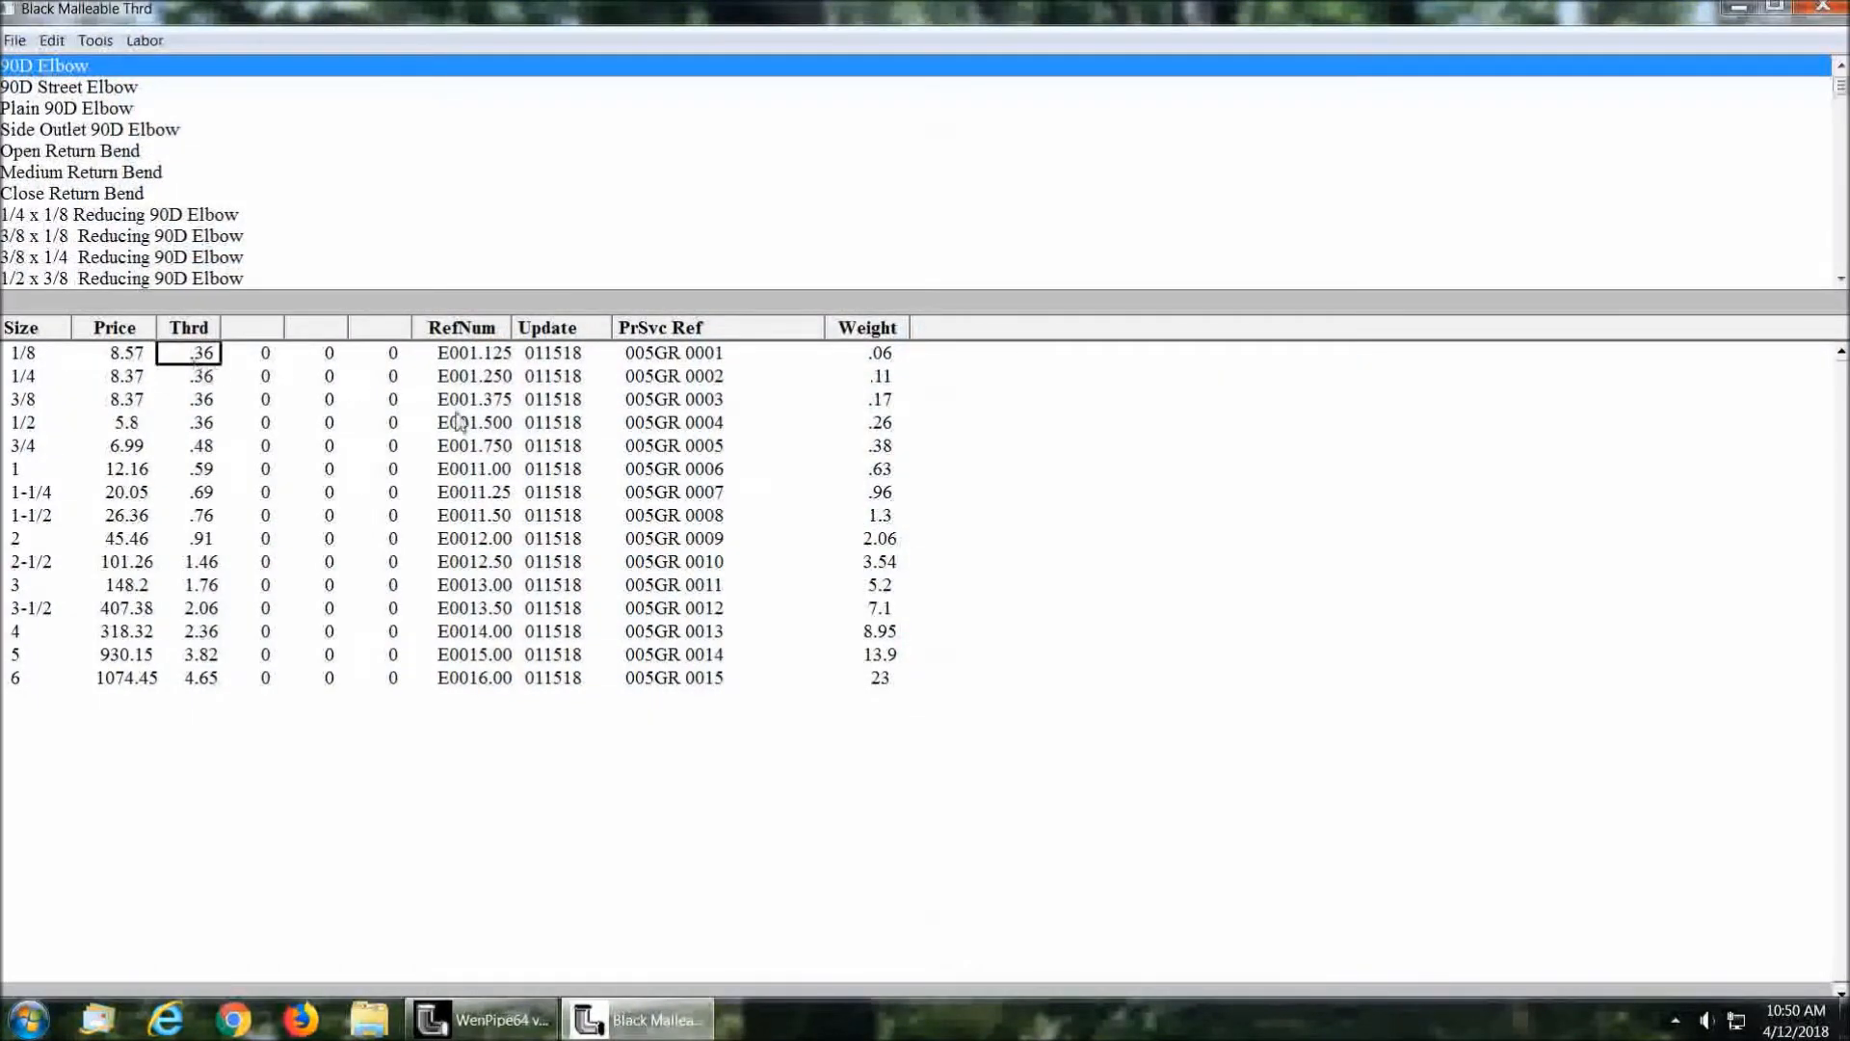
{"action": "left_click", "coordinate": [106, 87]}
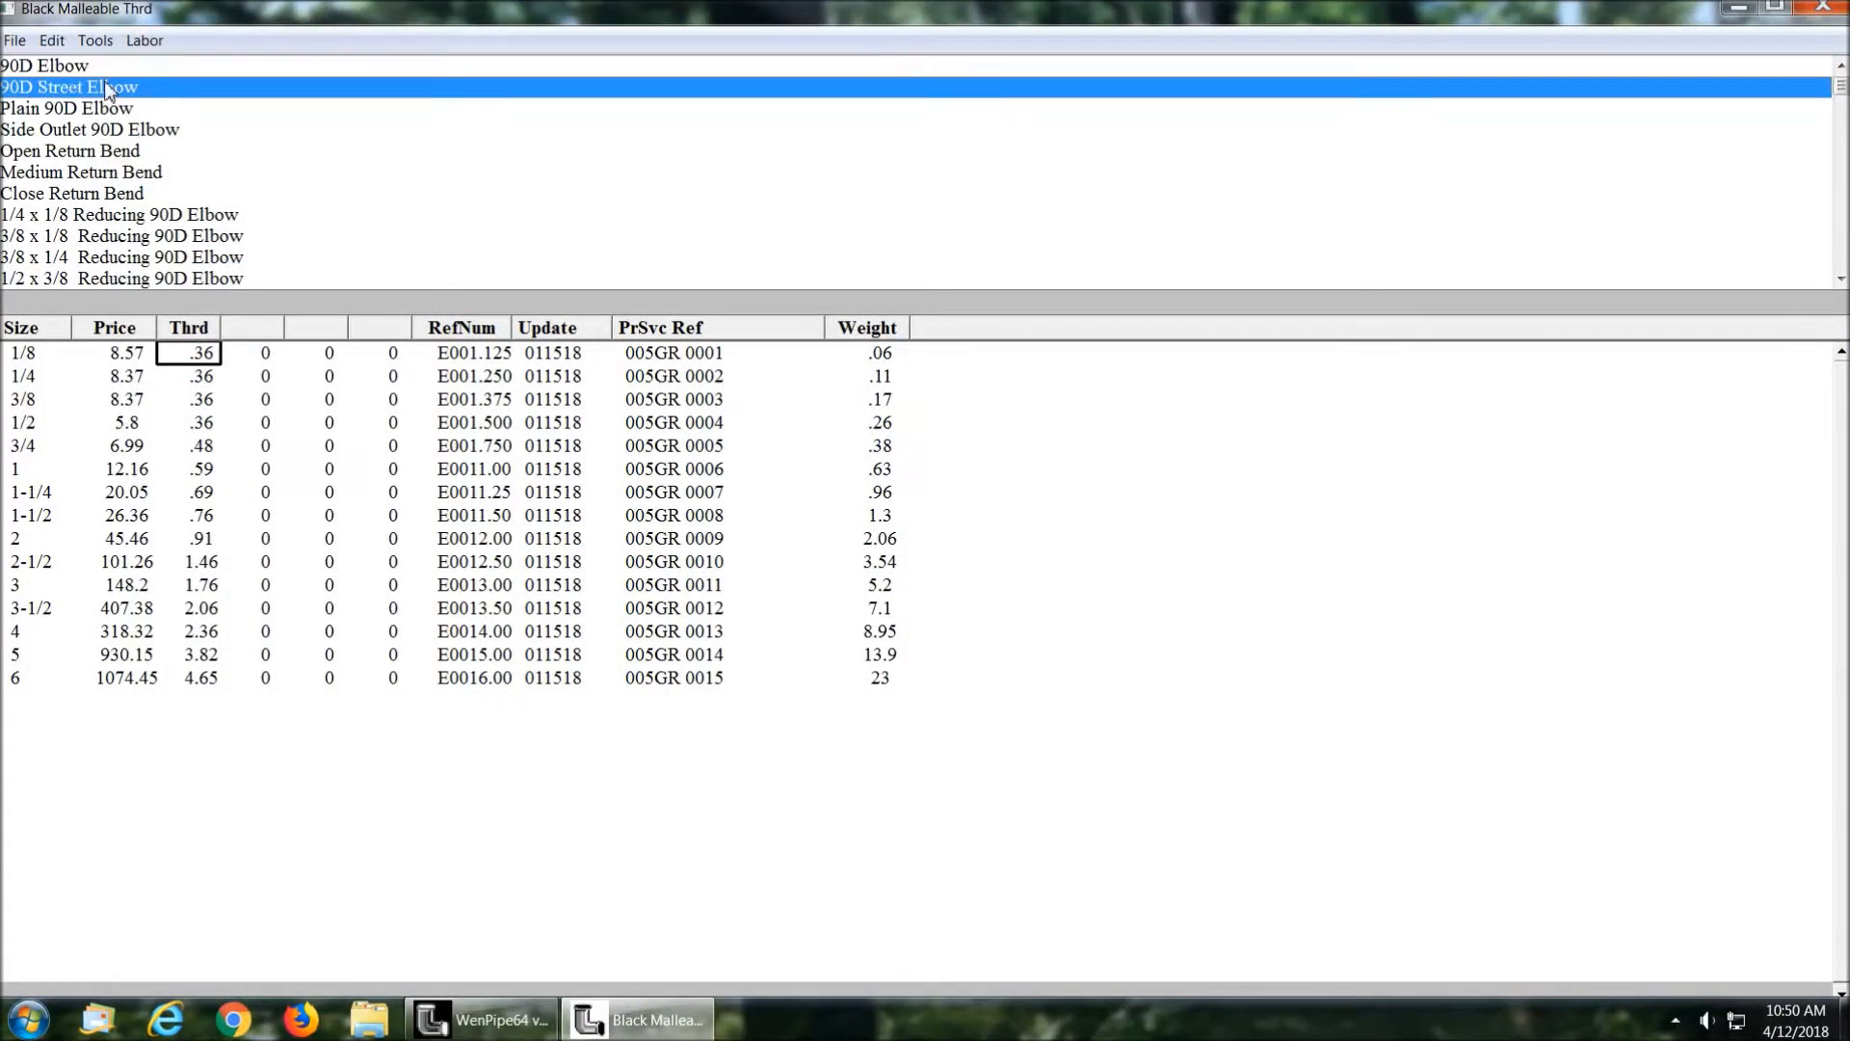
{"action": "left_click", "coordinate": [130, 419]}
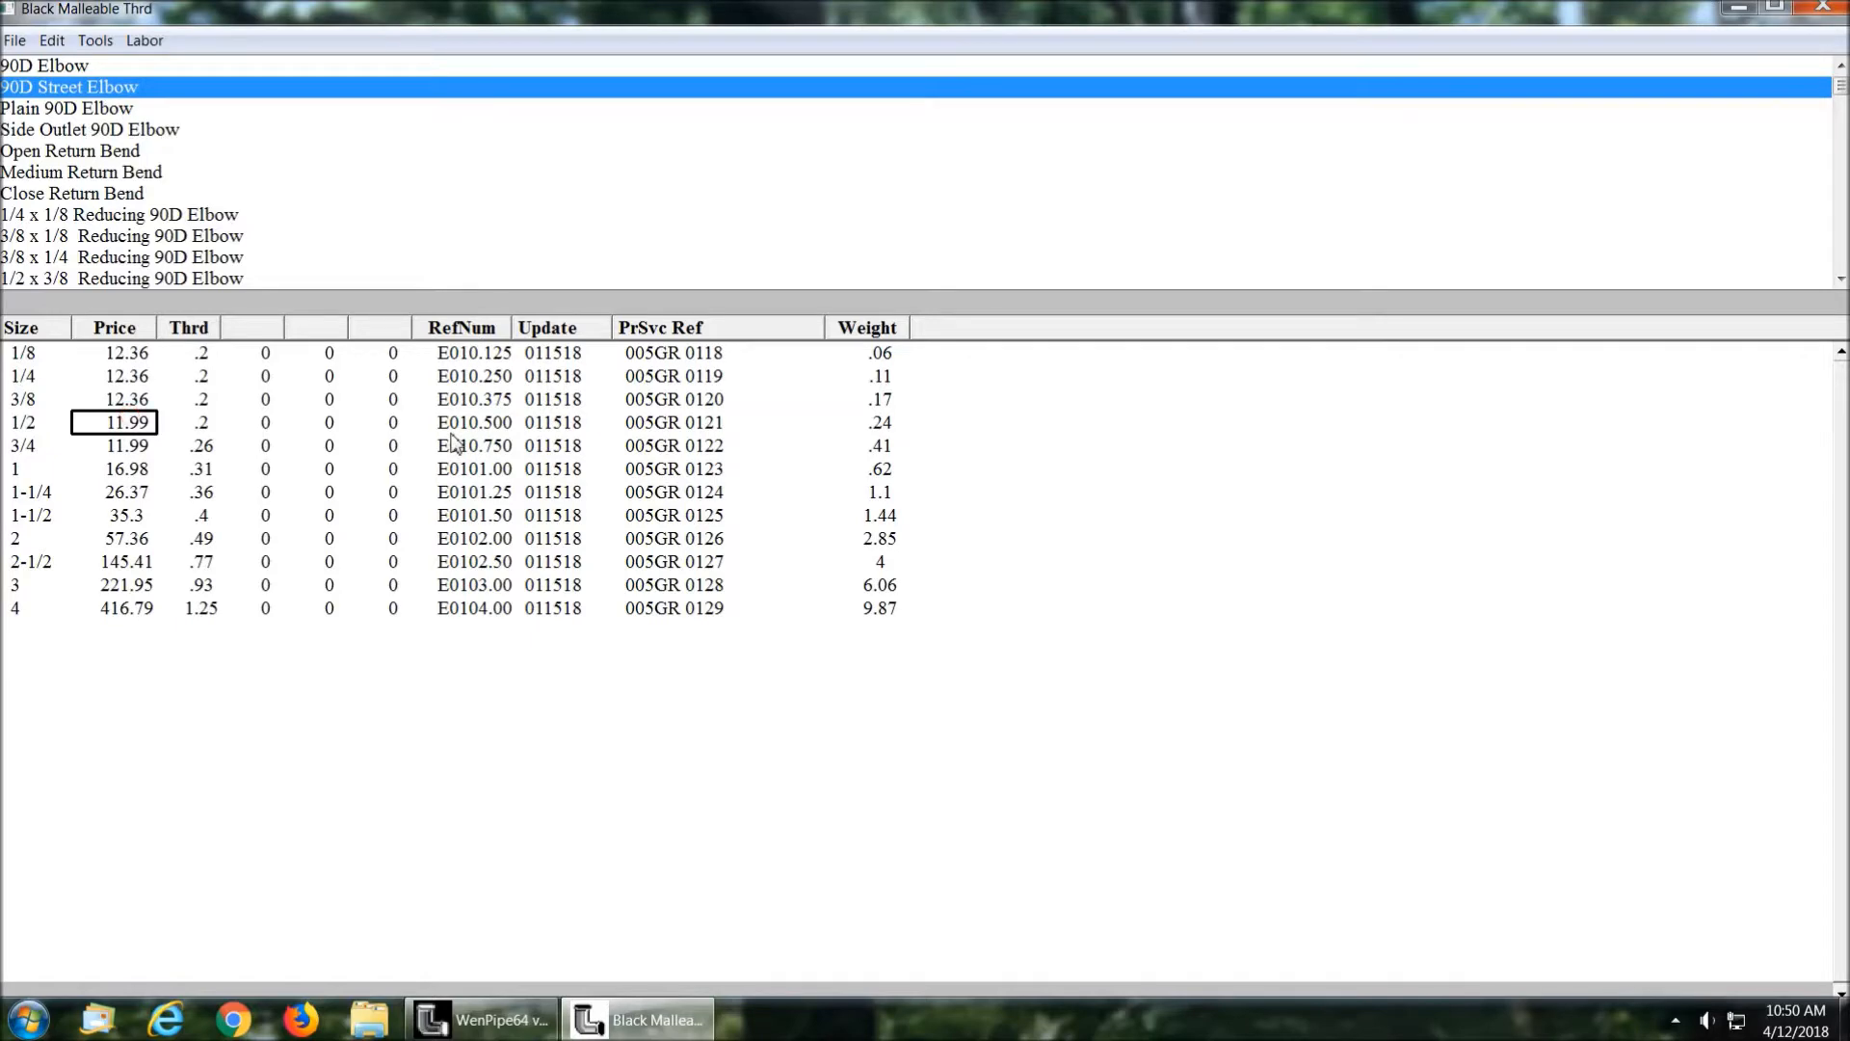
{"action": "key", "text": "Down"}
{"action": "key", "text": "Down"}
{"action": "key", "text": "Up"}
{"action": "key", "text": "Up"}
{"action": "key", "text": "Up"}
{"action": "left_click", "coordinate": [1824, 9]}
Step: Go to the price service section and view the available pricing suppliers, keeping Harrison
{"action": "left_click", "coordinate": [83, 317]}
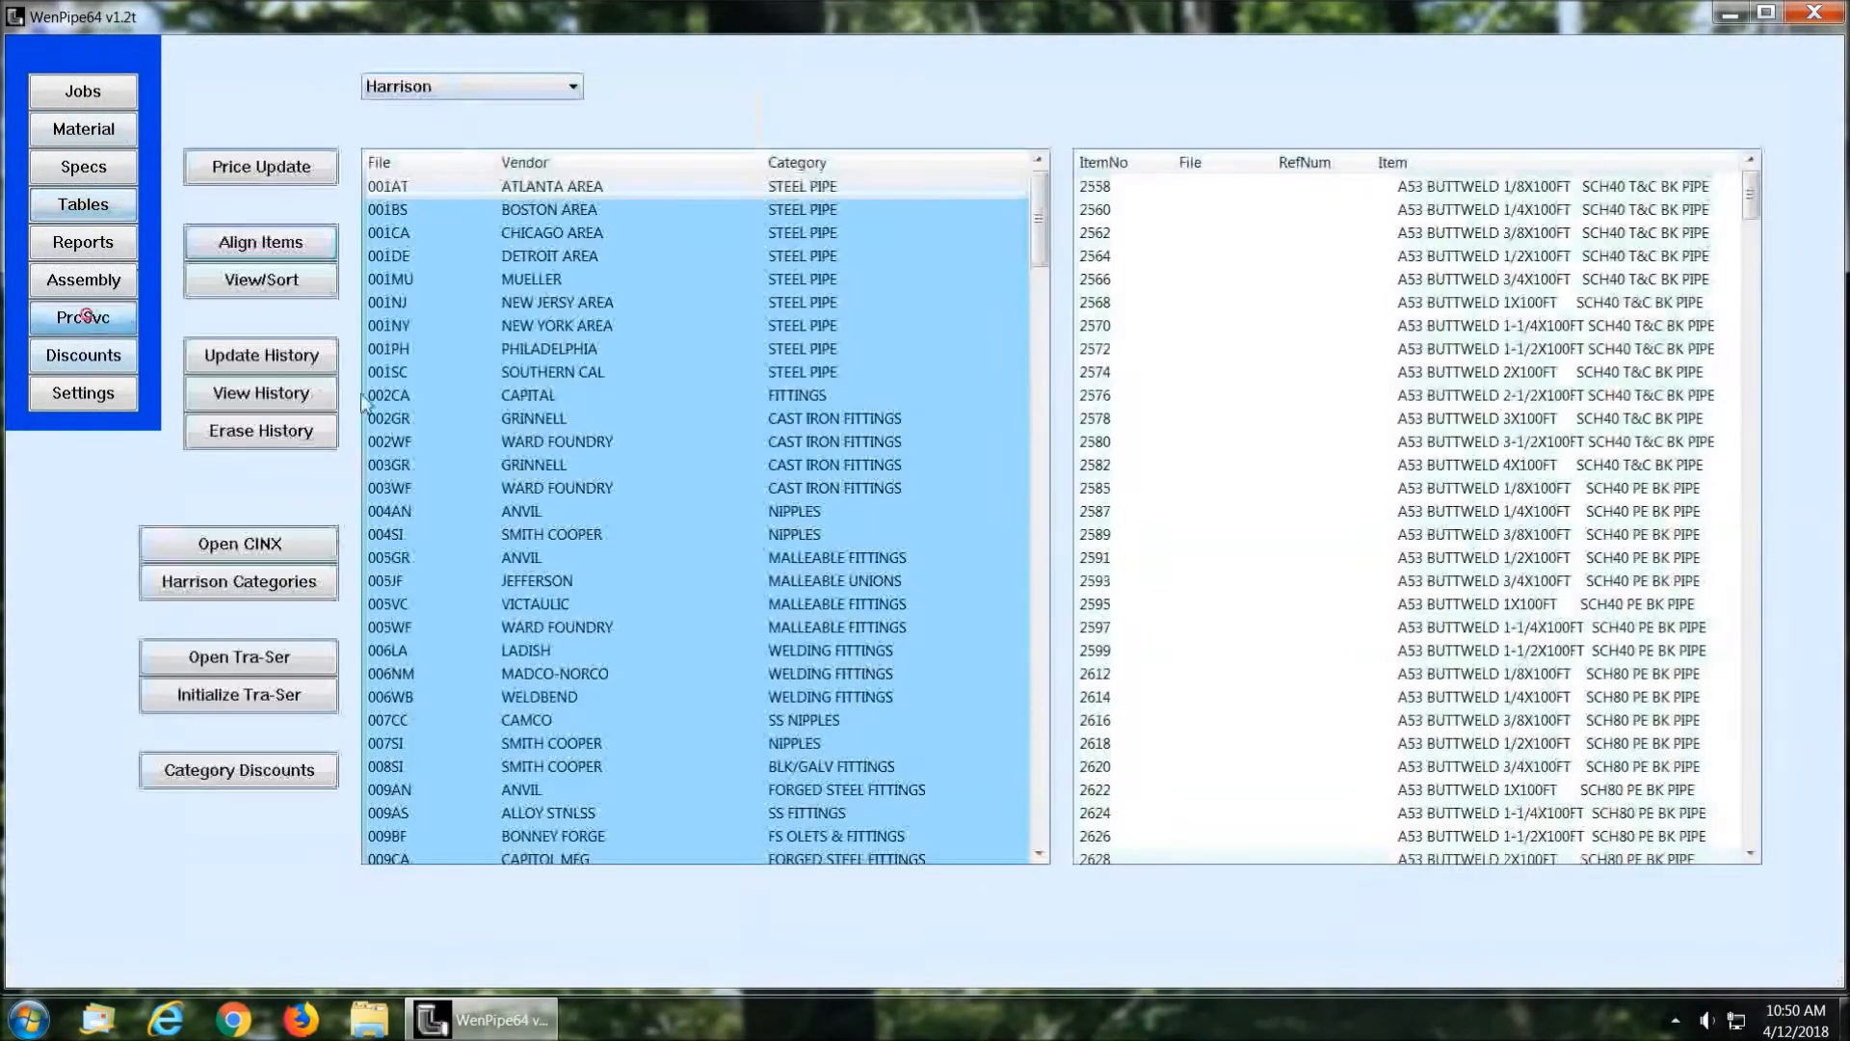
{"action": "left_click", "coordinate": [575, 87]}
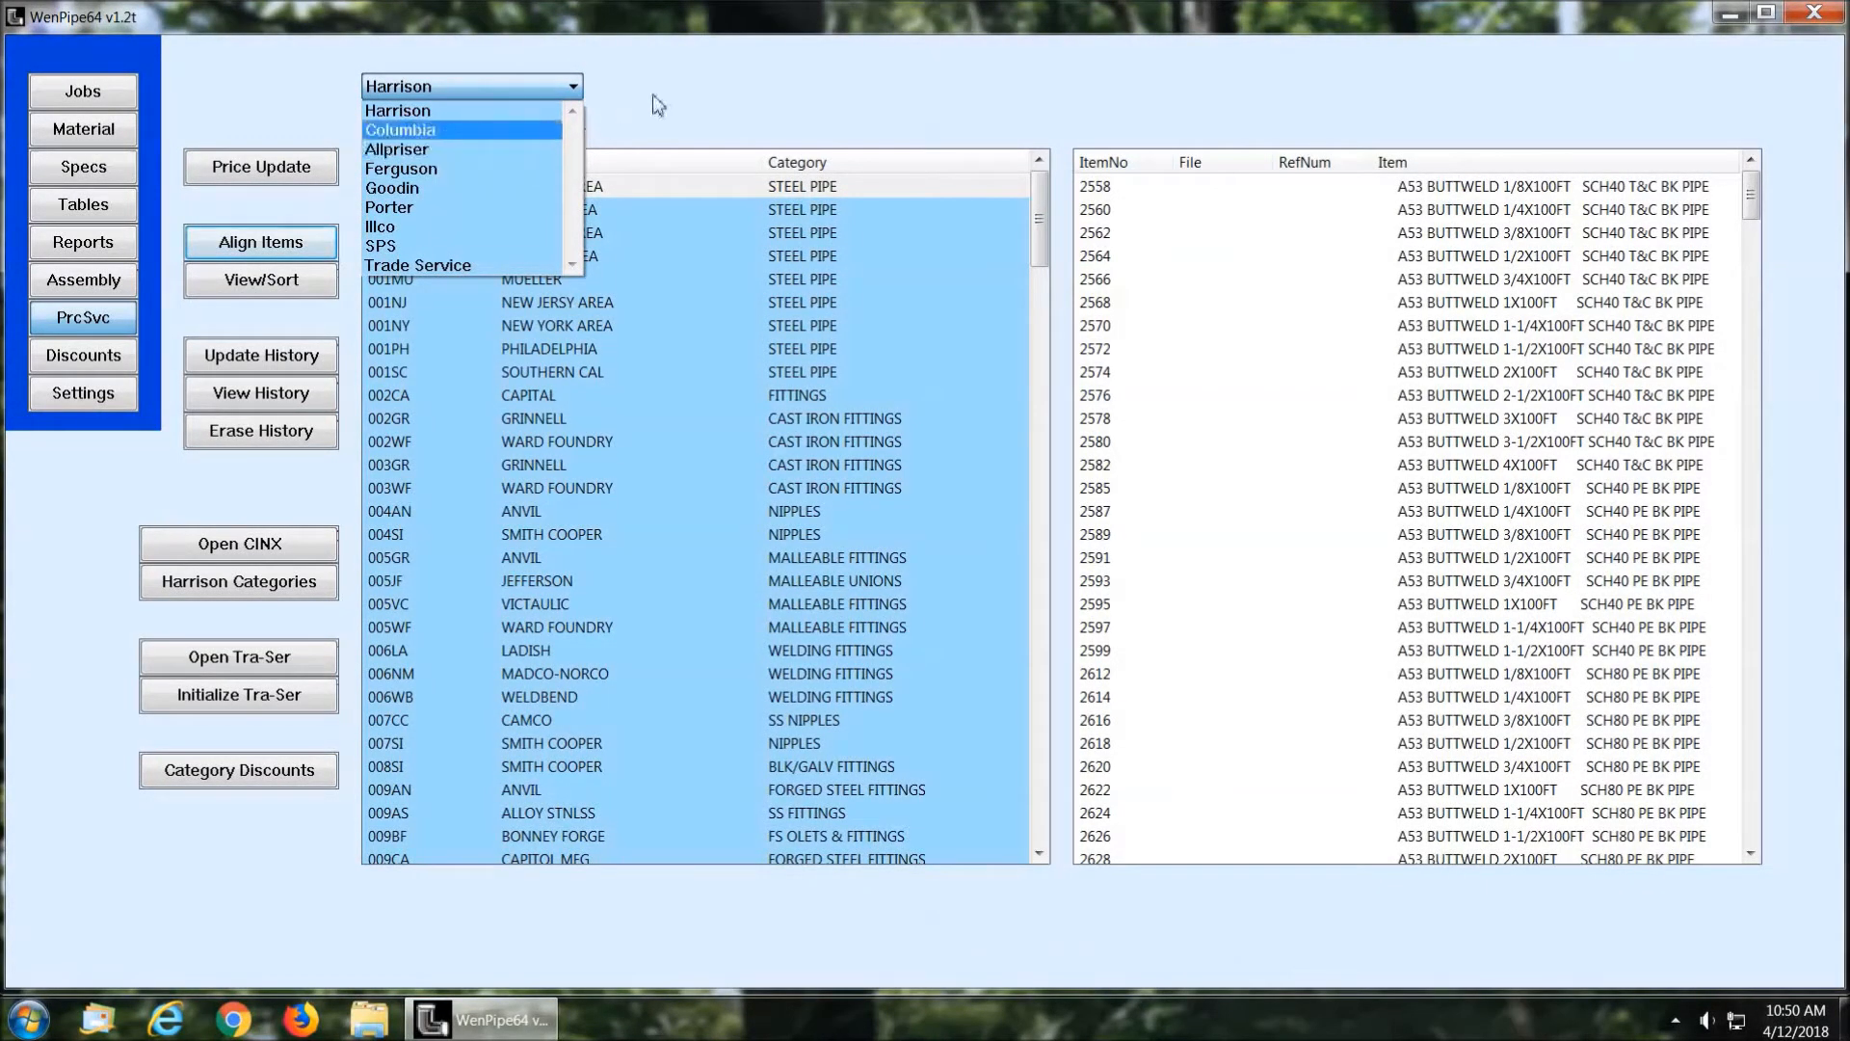
{"action": "left_click", "coordinate": [735, 76]}
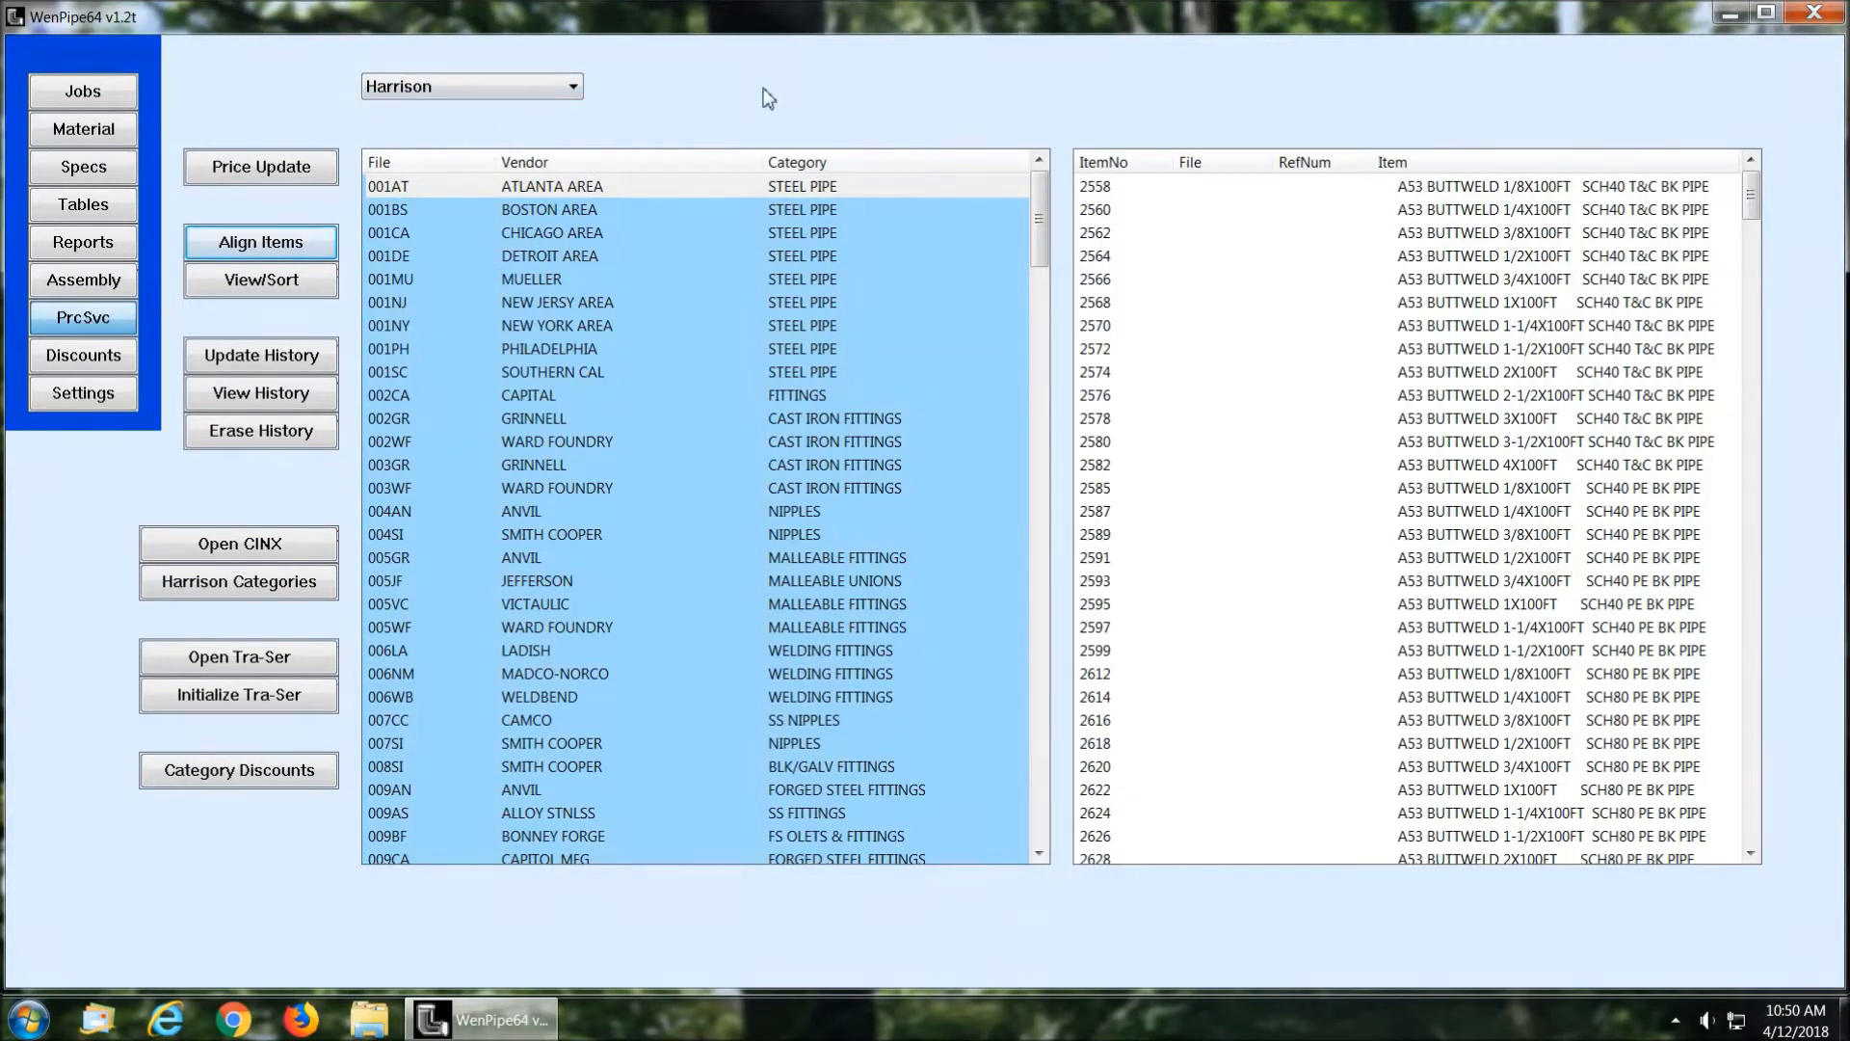
Step: Examine how the 005GR Anvil malleable fittings items are aligned with the fitting tables, checking item 0001
{"action": "left_click", "coordinate": [536, 557]}
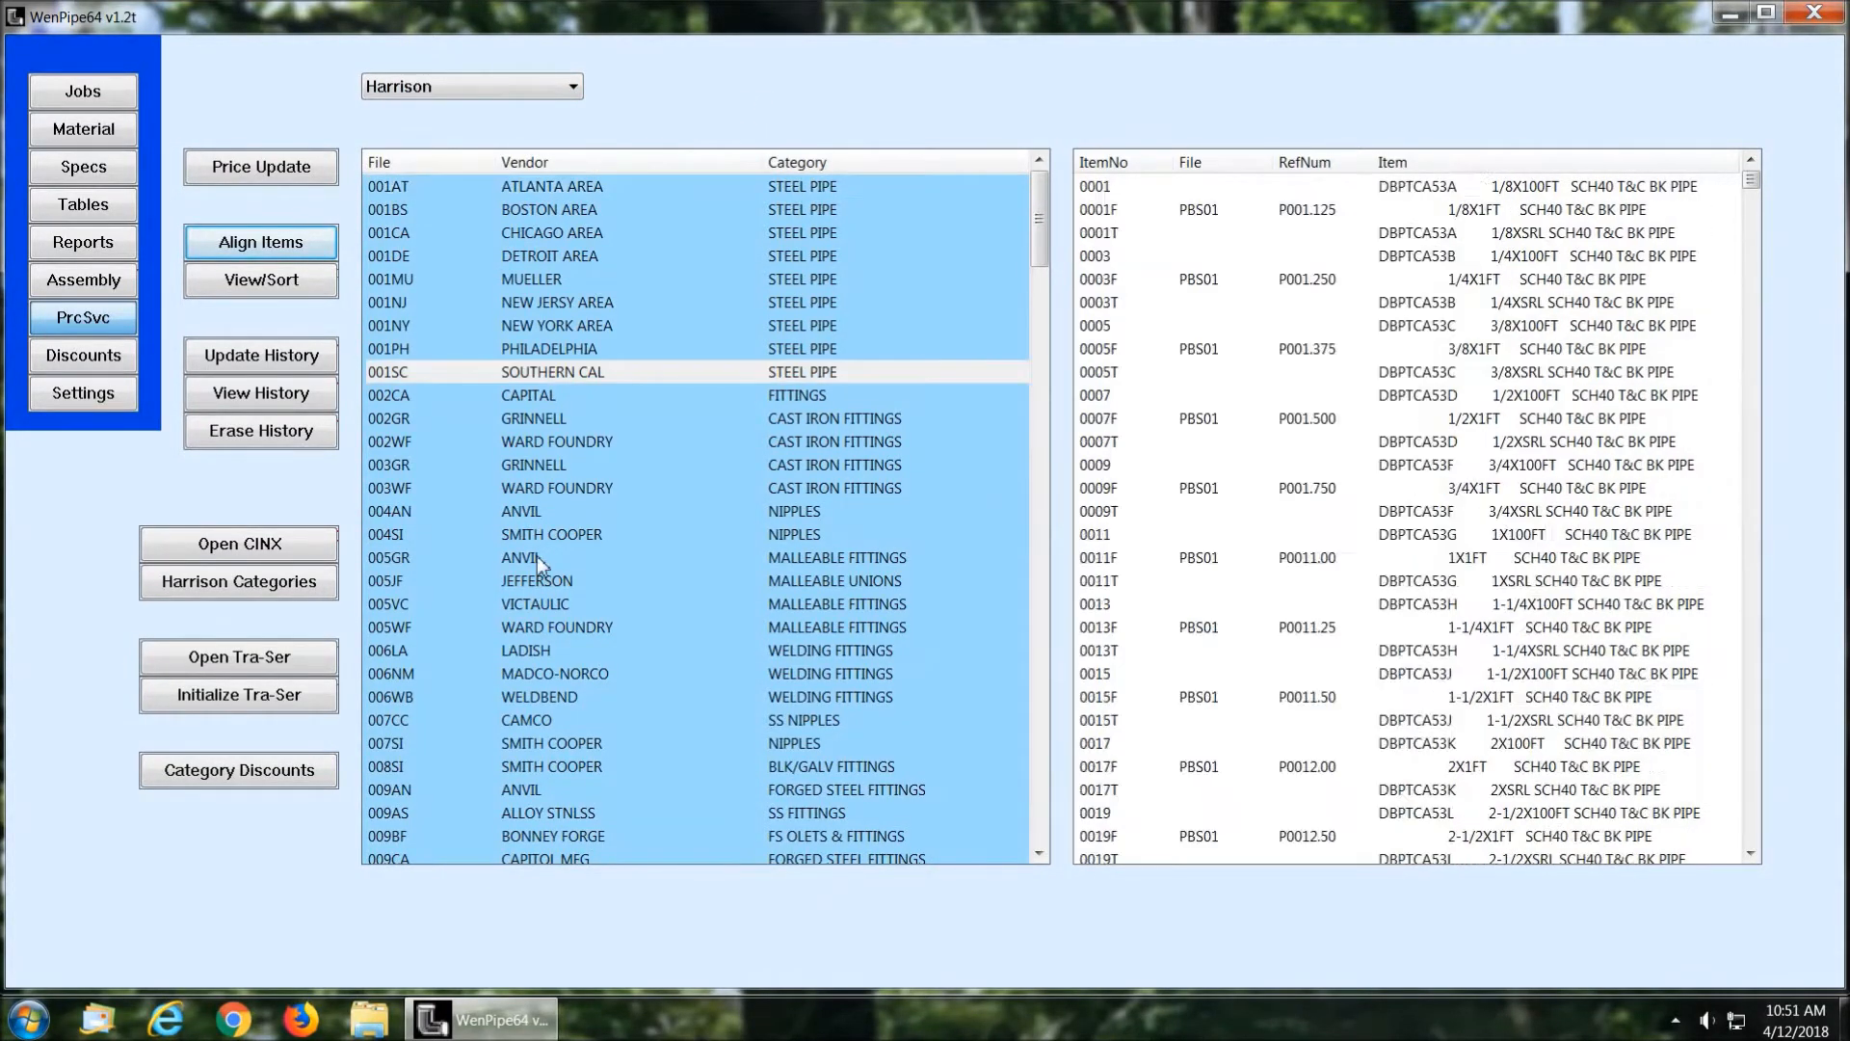
{"action": "left_click", "coordinate": [262, 244]}
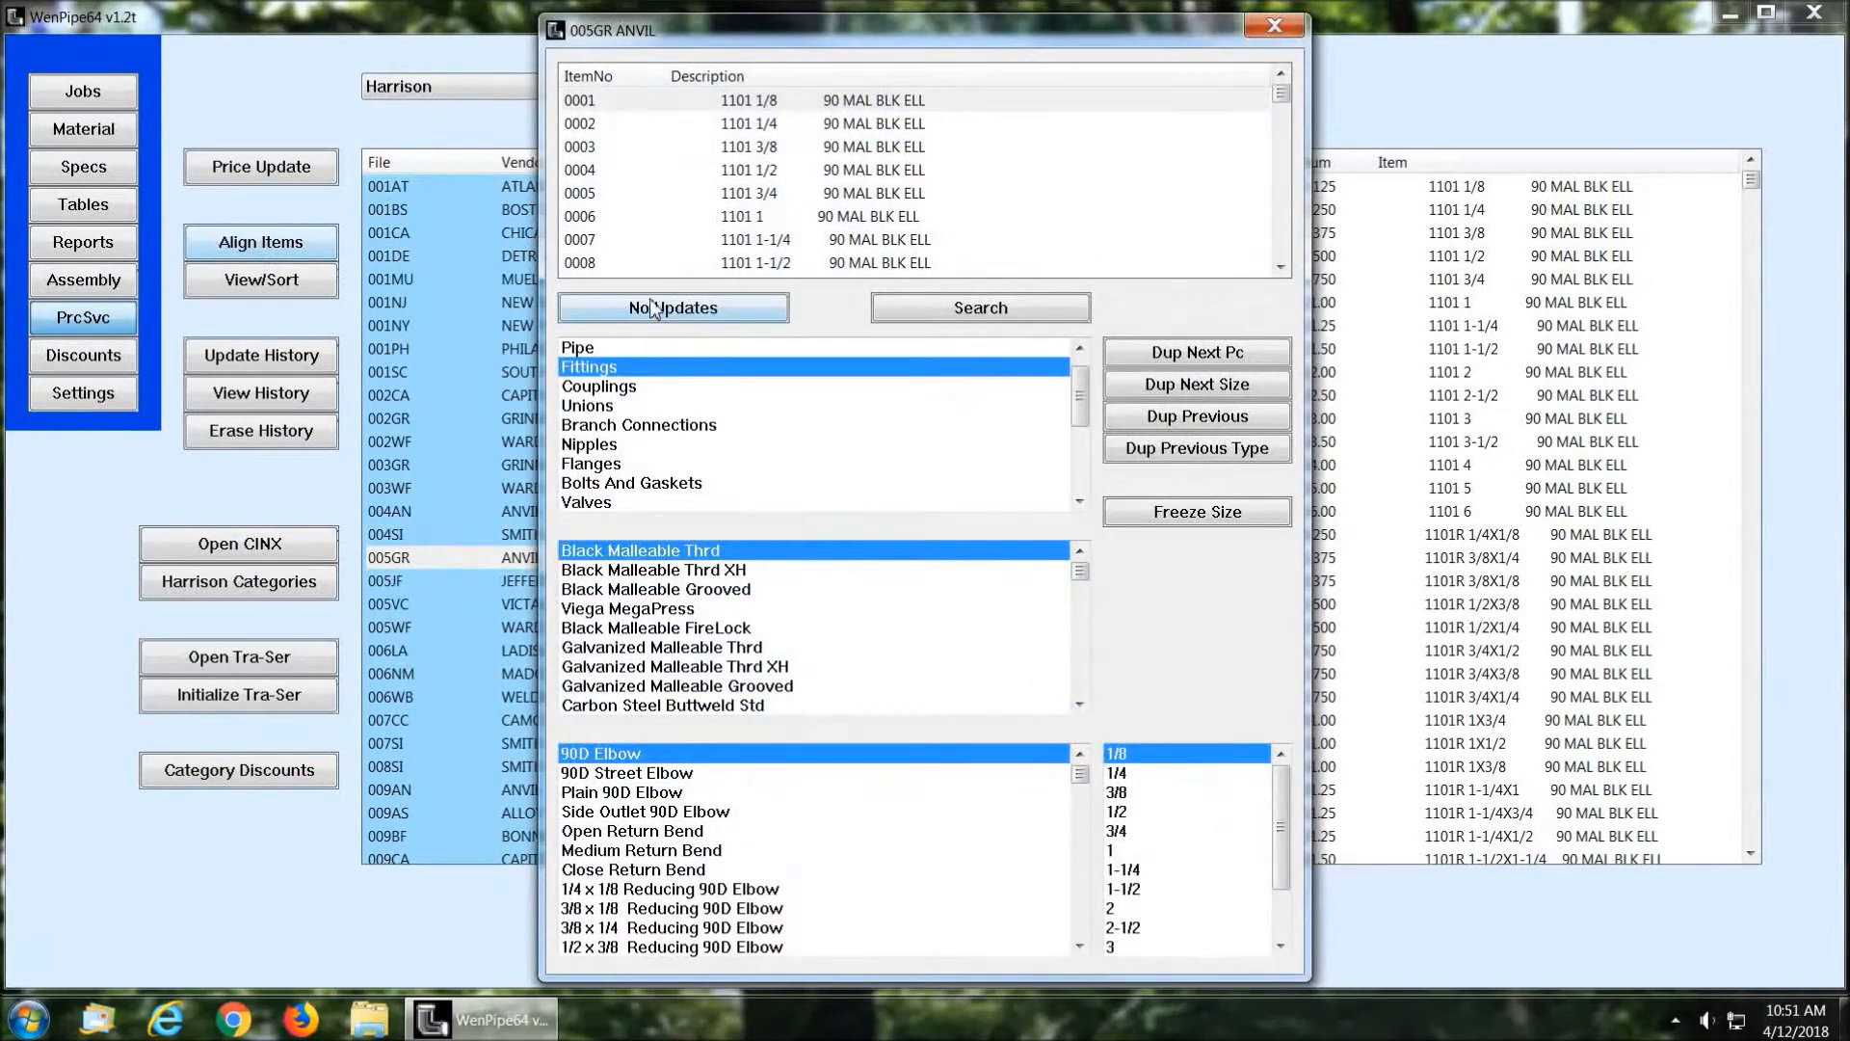
{"action": "left_click", "coordinate": [770, 102]}
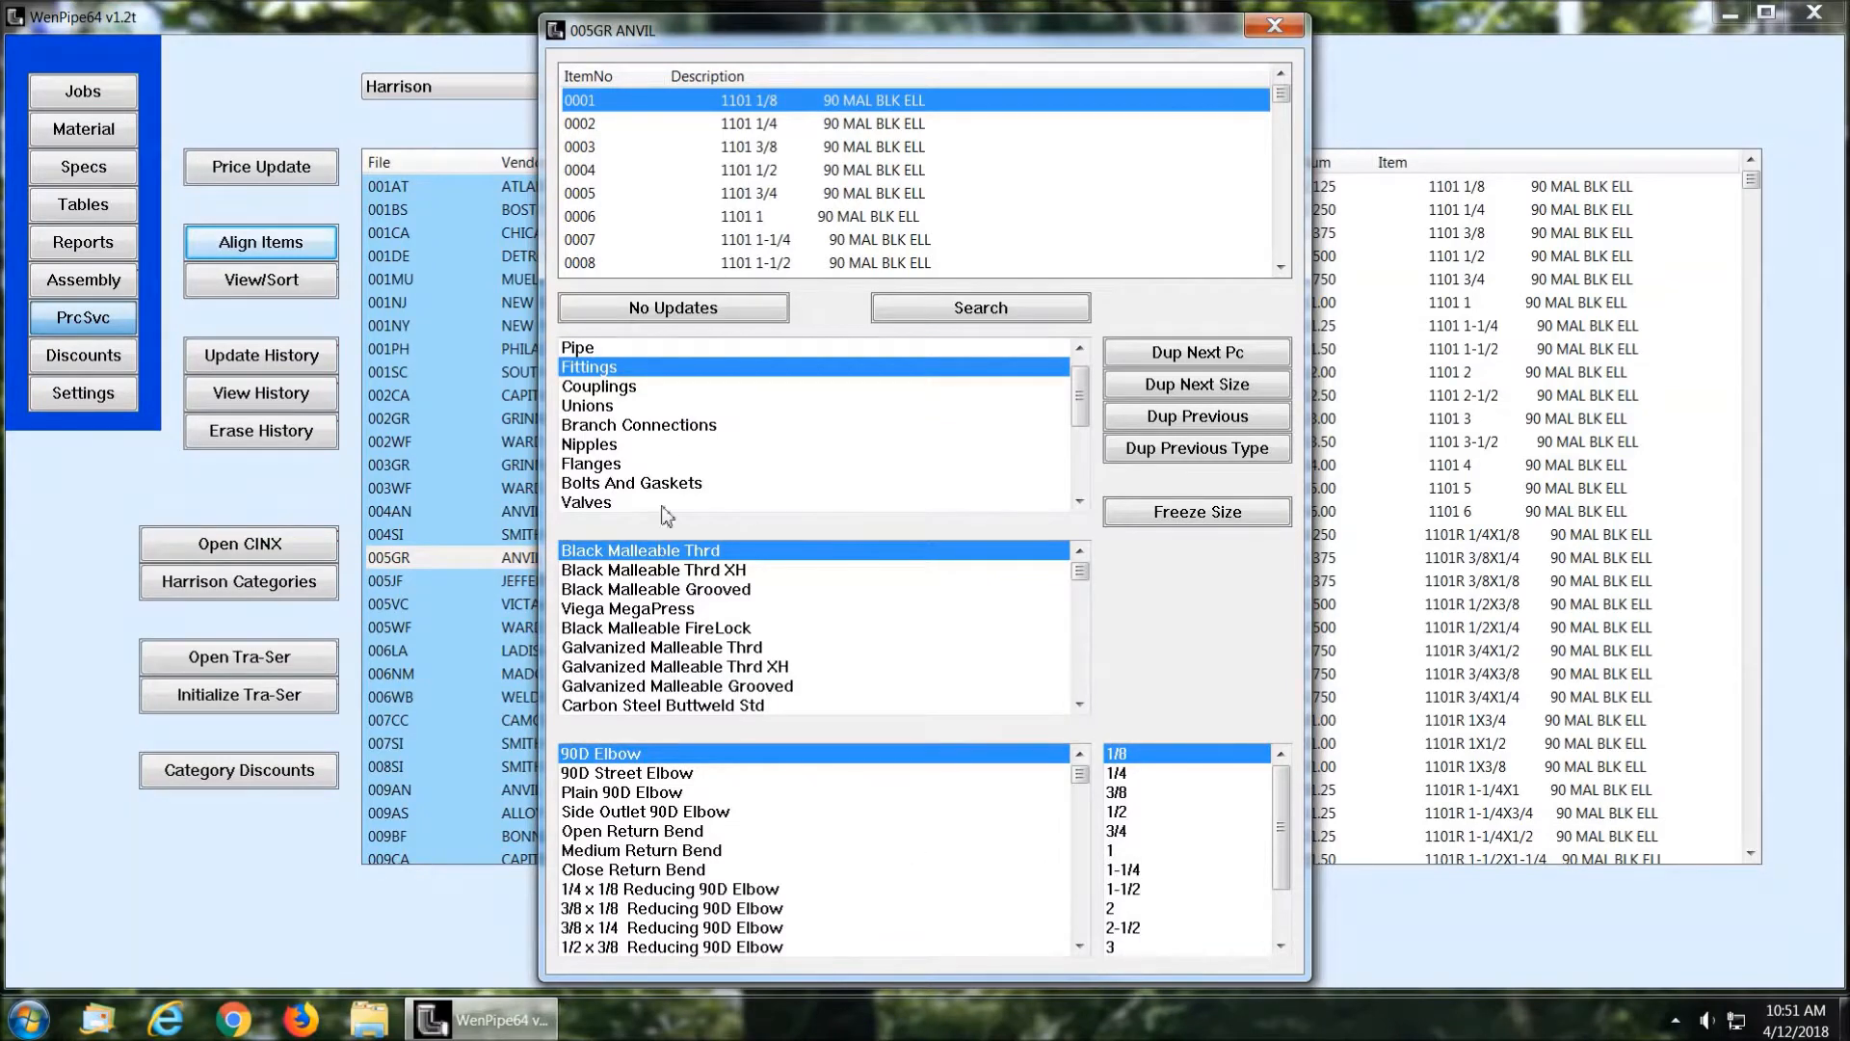
{"action": "left_click", "coordinate": [1286, 29]}
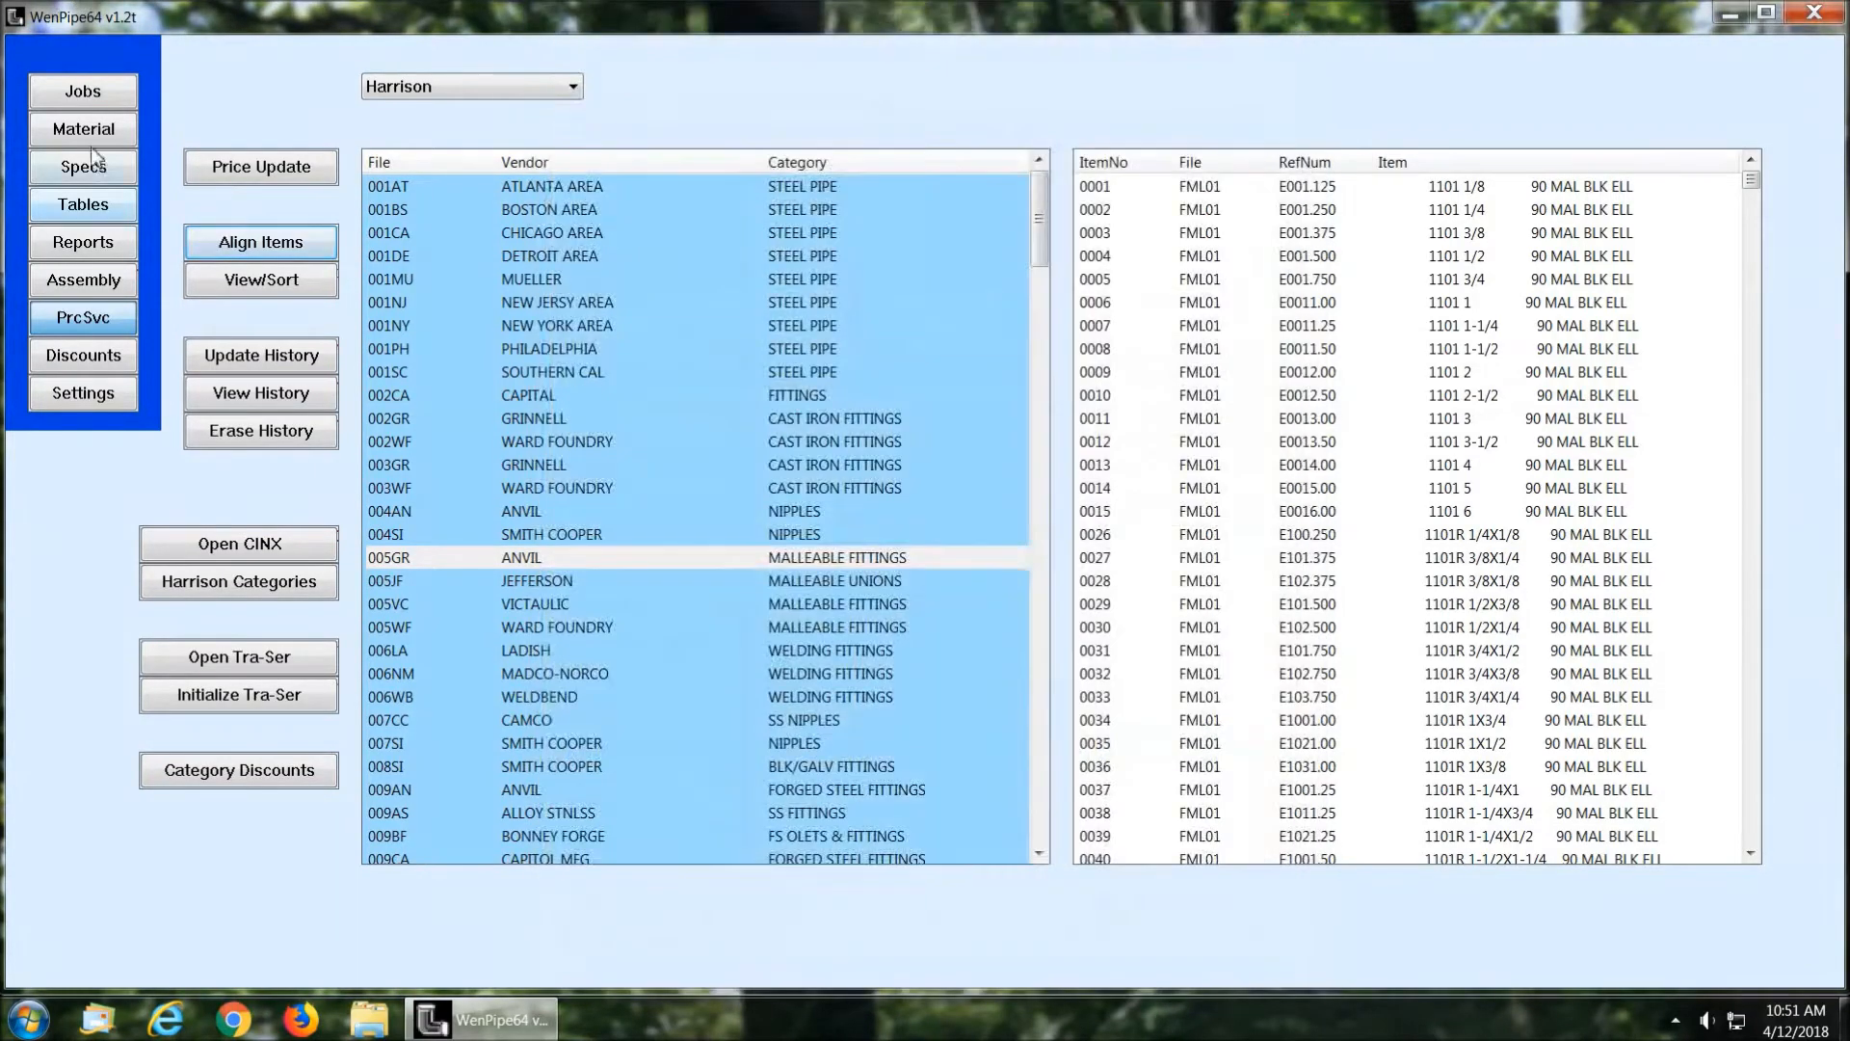
Step: Go to the material setups and compare the HVAC and PLBG system types, returning to HVAC
{"action": "left_click", "coordinate": [85, 127]}
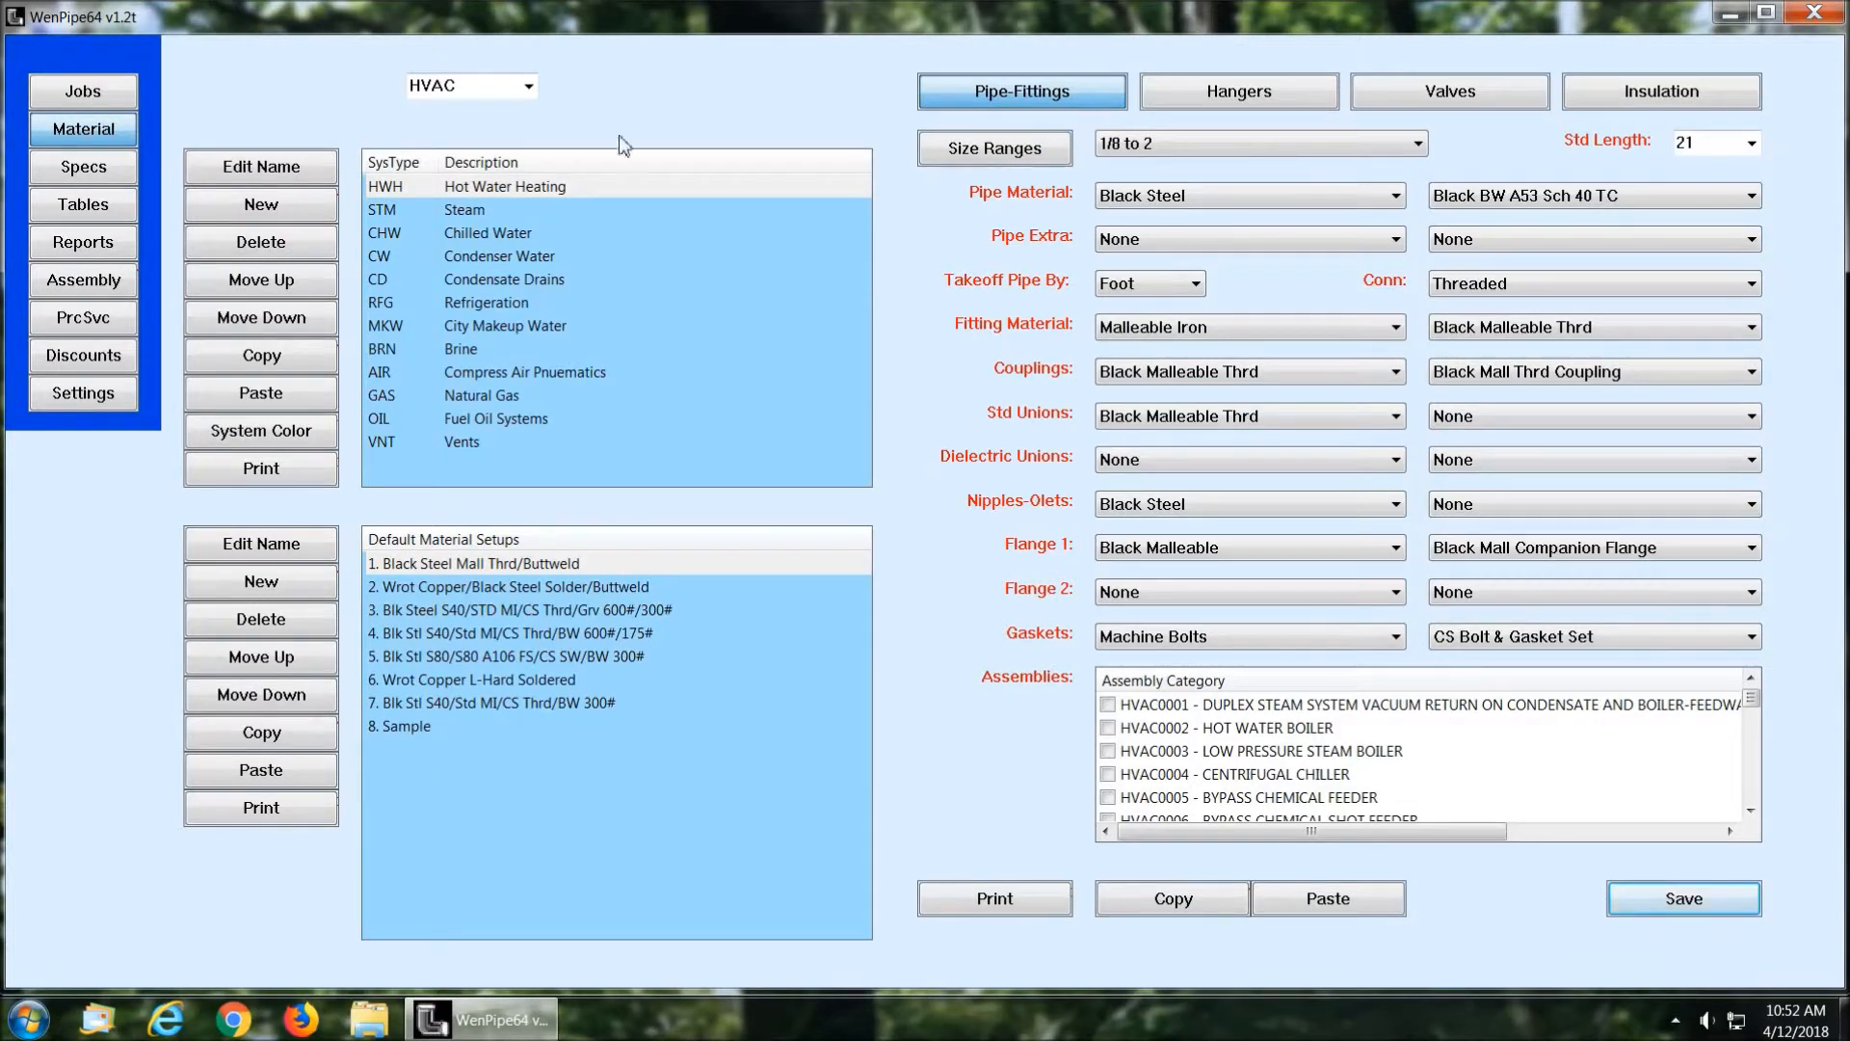
{"action": "left_click", "coordinate": [528, 87]}
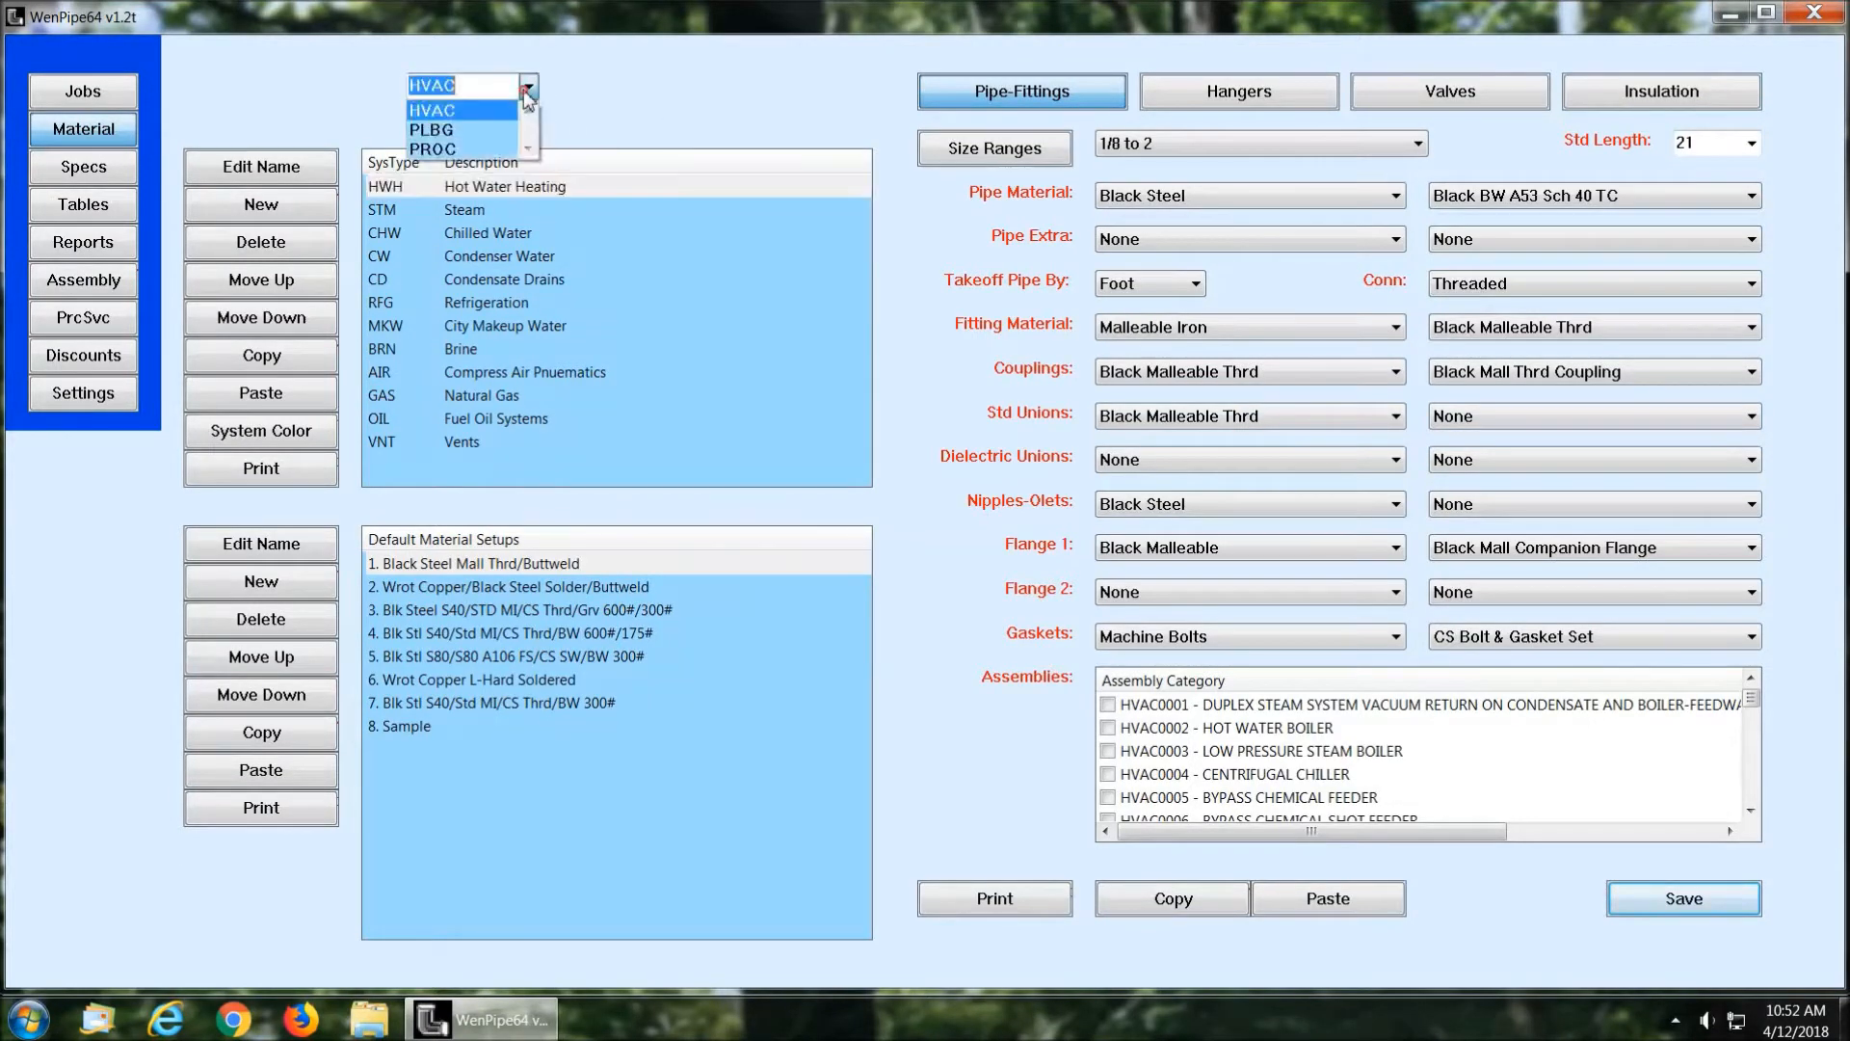
{"action": "left_click", "coordinate": [469, 116]}
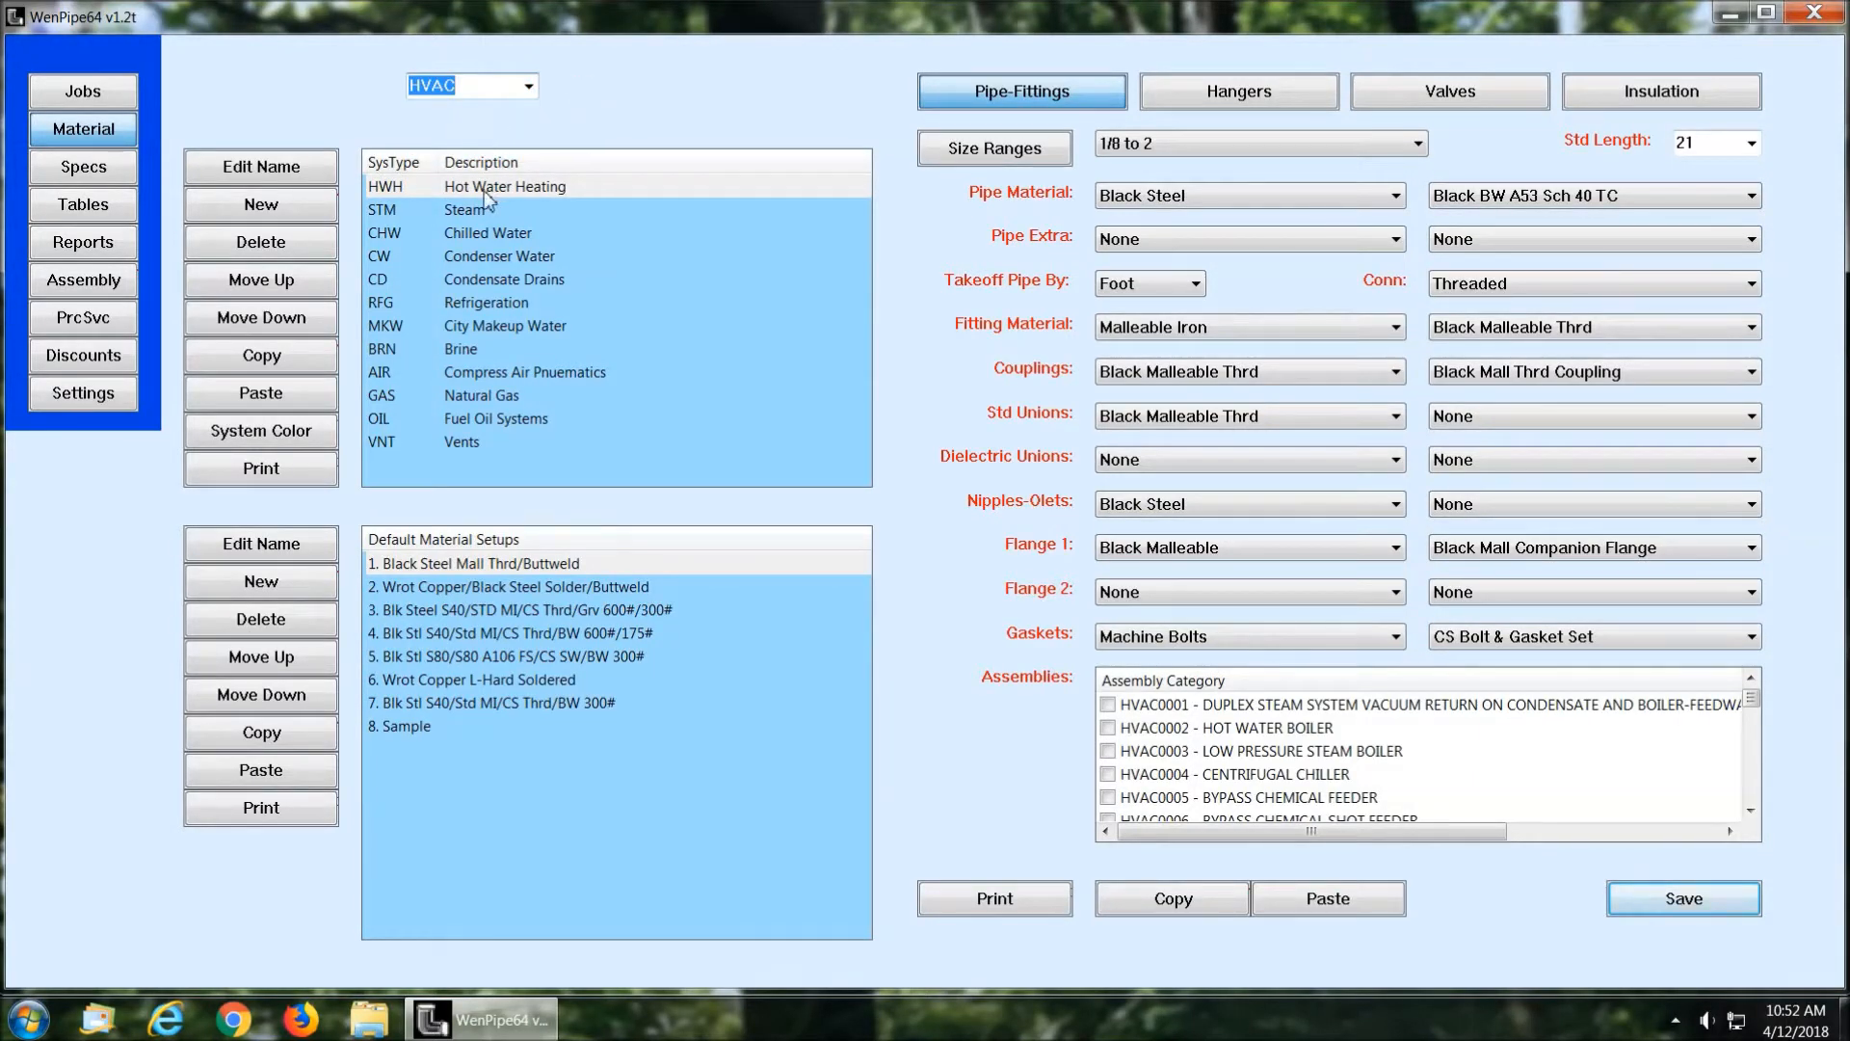
{"action": "left_click", "coordinate": [522, 86]}
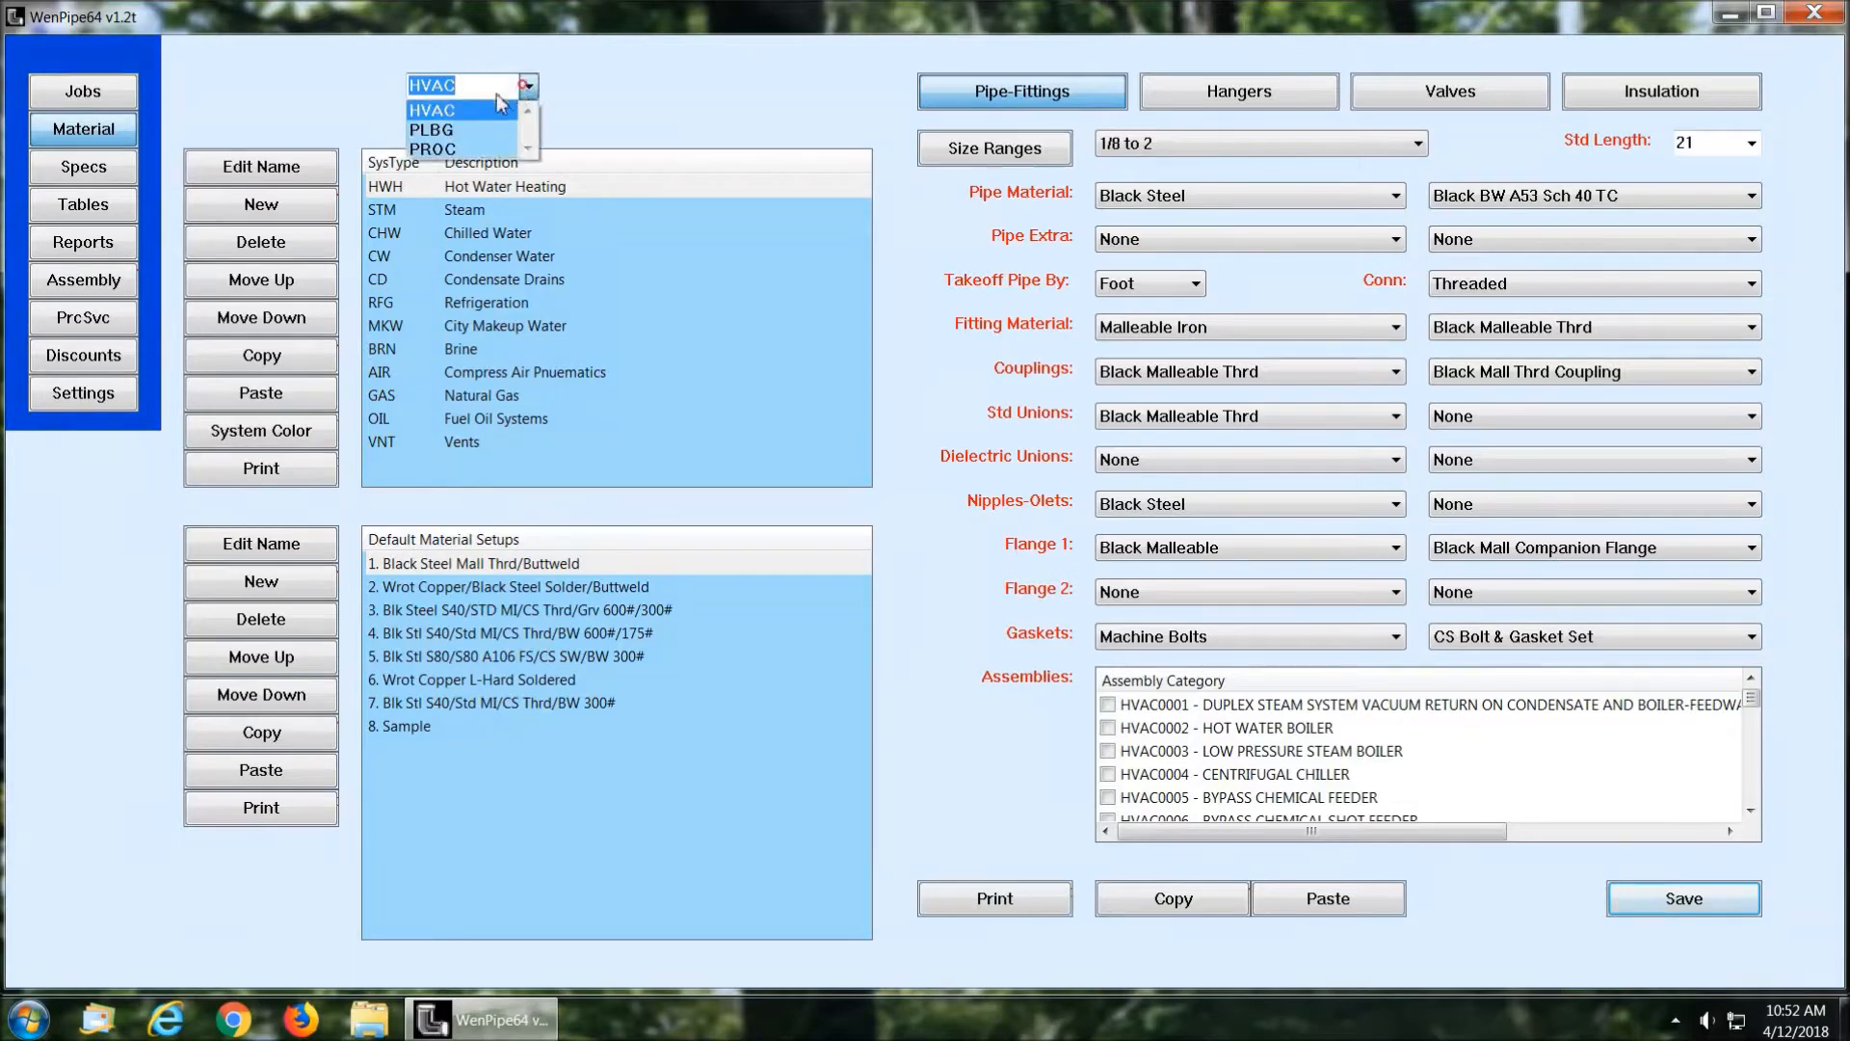
{"action": "left_click", "coordinate": [460, 127]}
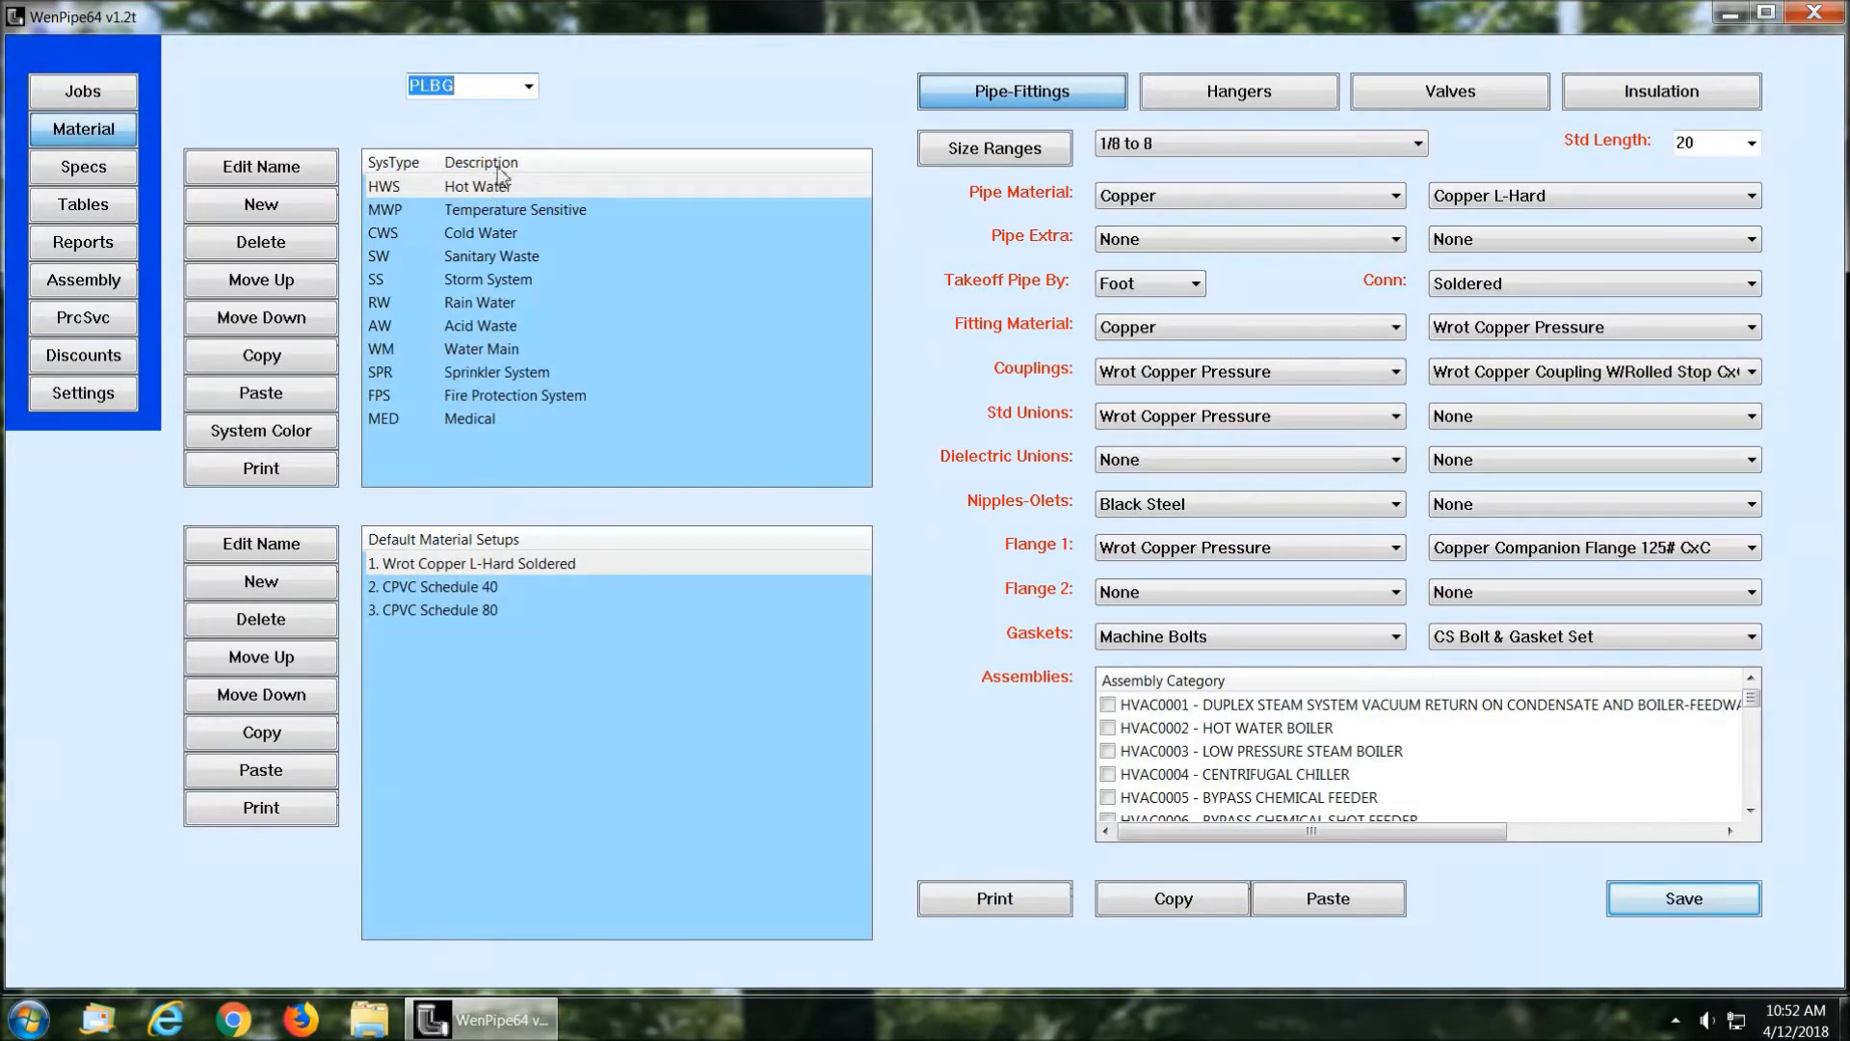
{"action": "left_click", "coordinate": [528, 86]}
{"action": "left_click", "coordinate": [459, 122]}
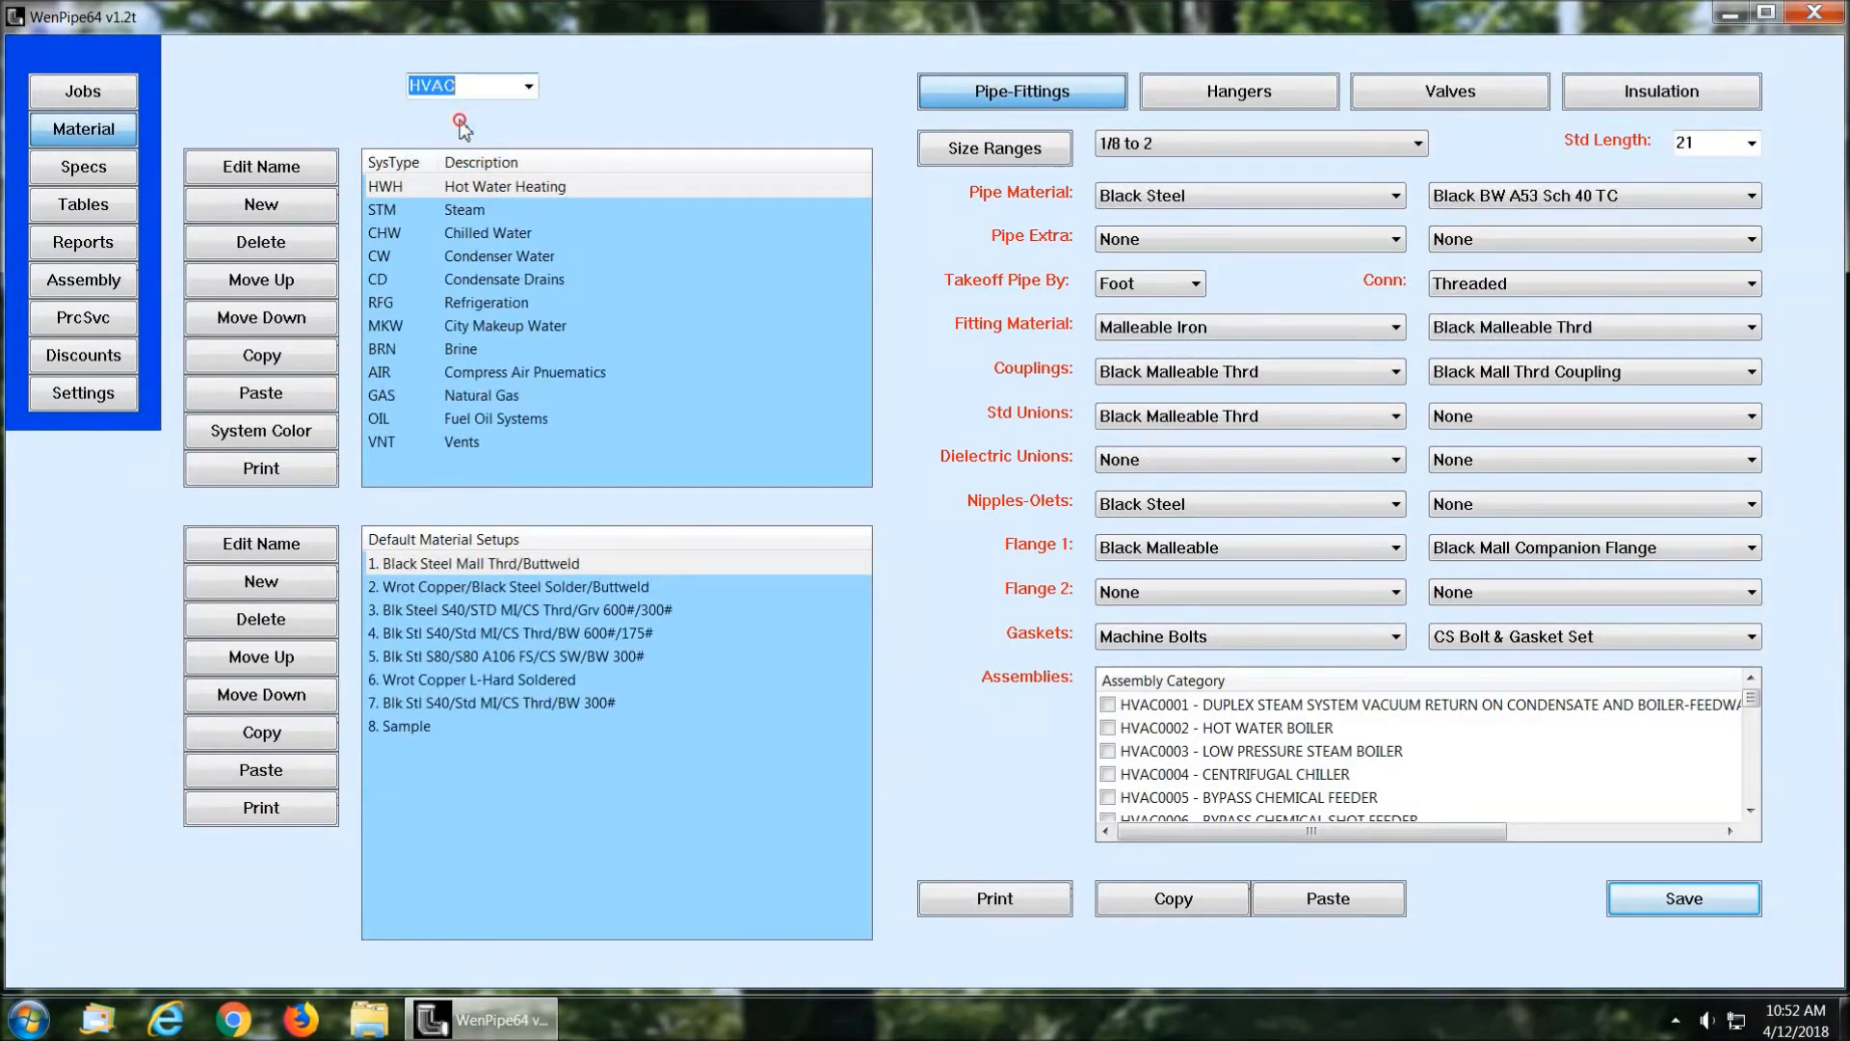
Step: View the Black Steel Mall Thrd/Buttweld setup for Hot Water Heating in the 2-1/8 to 24 size range
{"action": "left_click", "coordinate": [491, 187]}
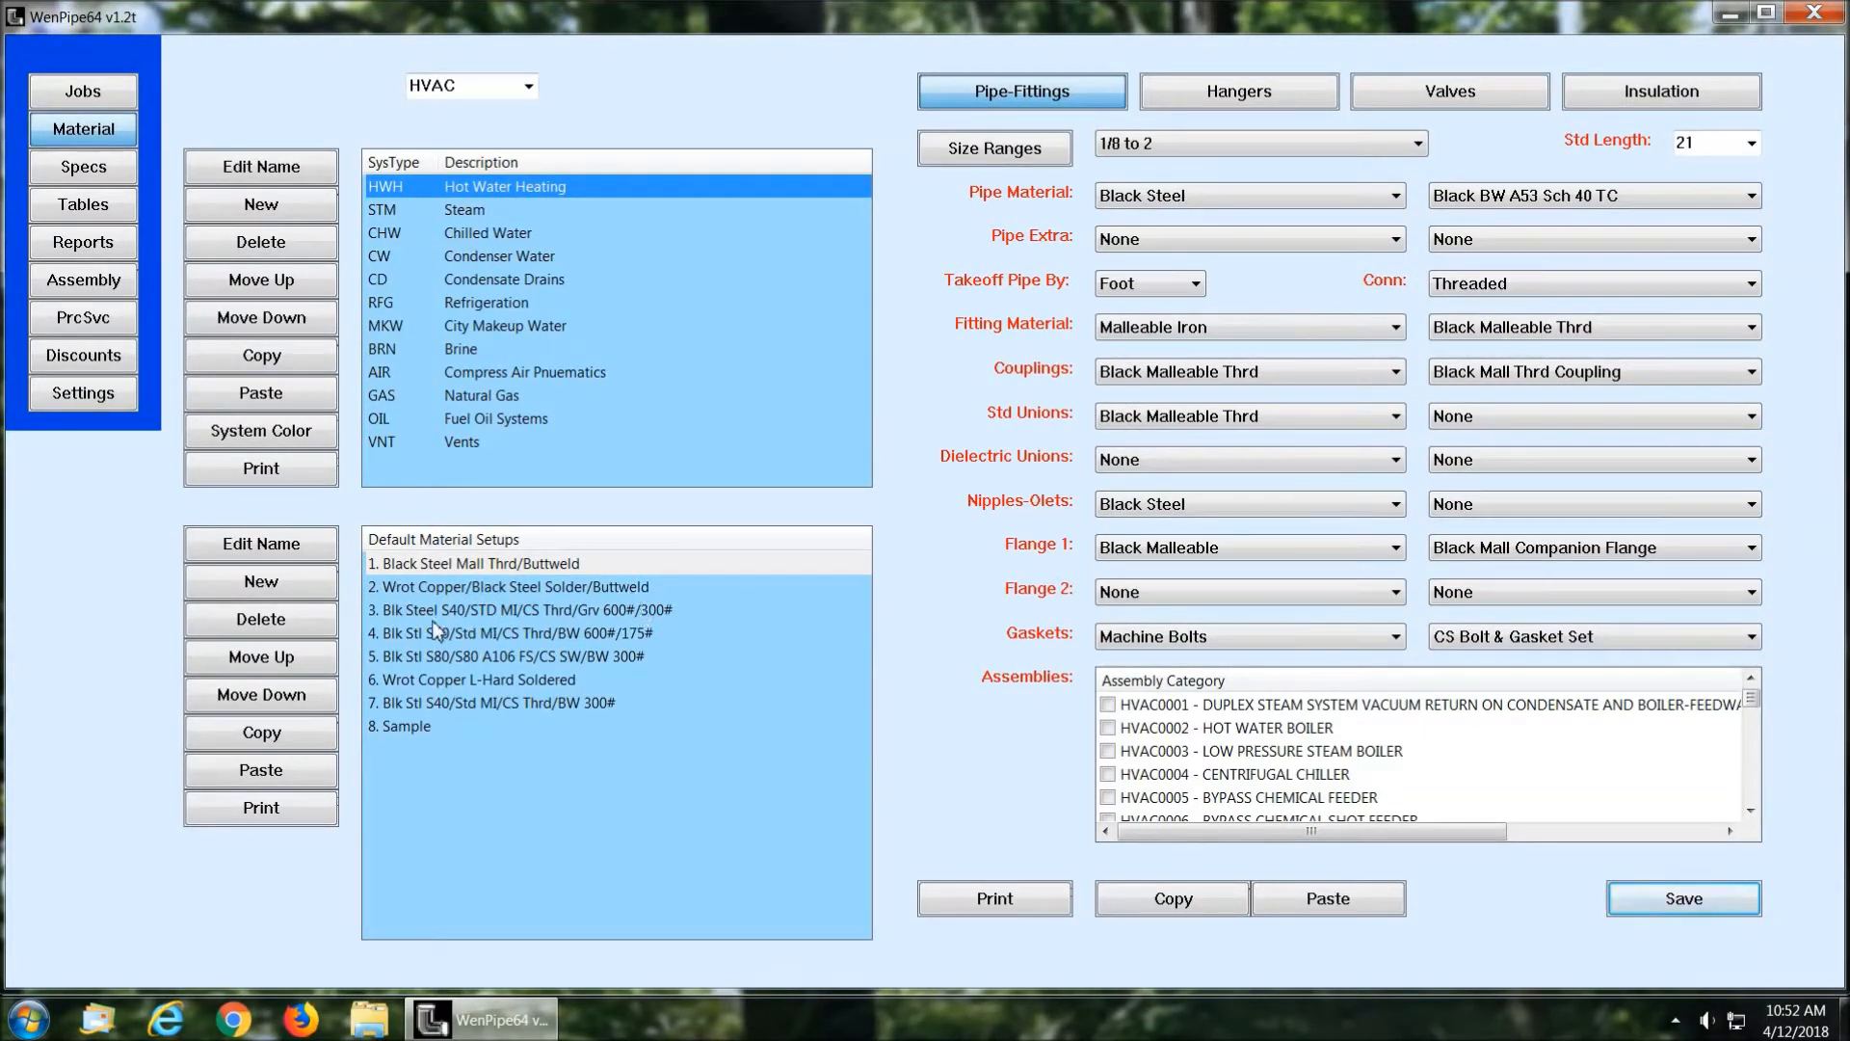
{"action": "left_click", "coordinate": [404, 727]}
{"action": "left_click", "coordinate": [622, 566]}
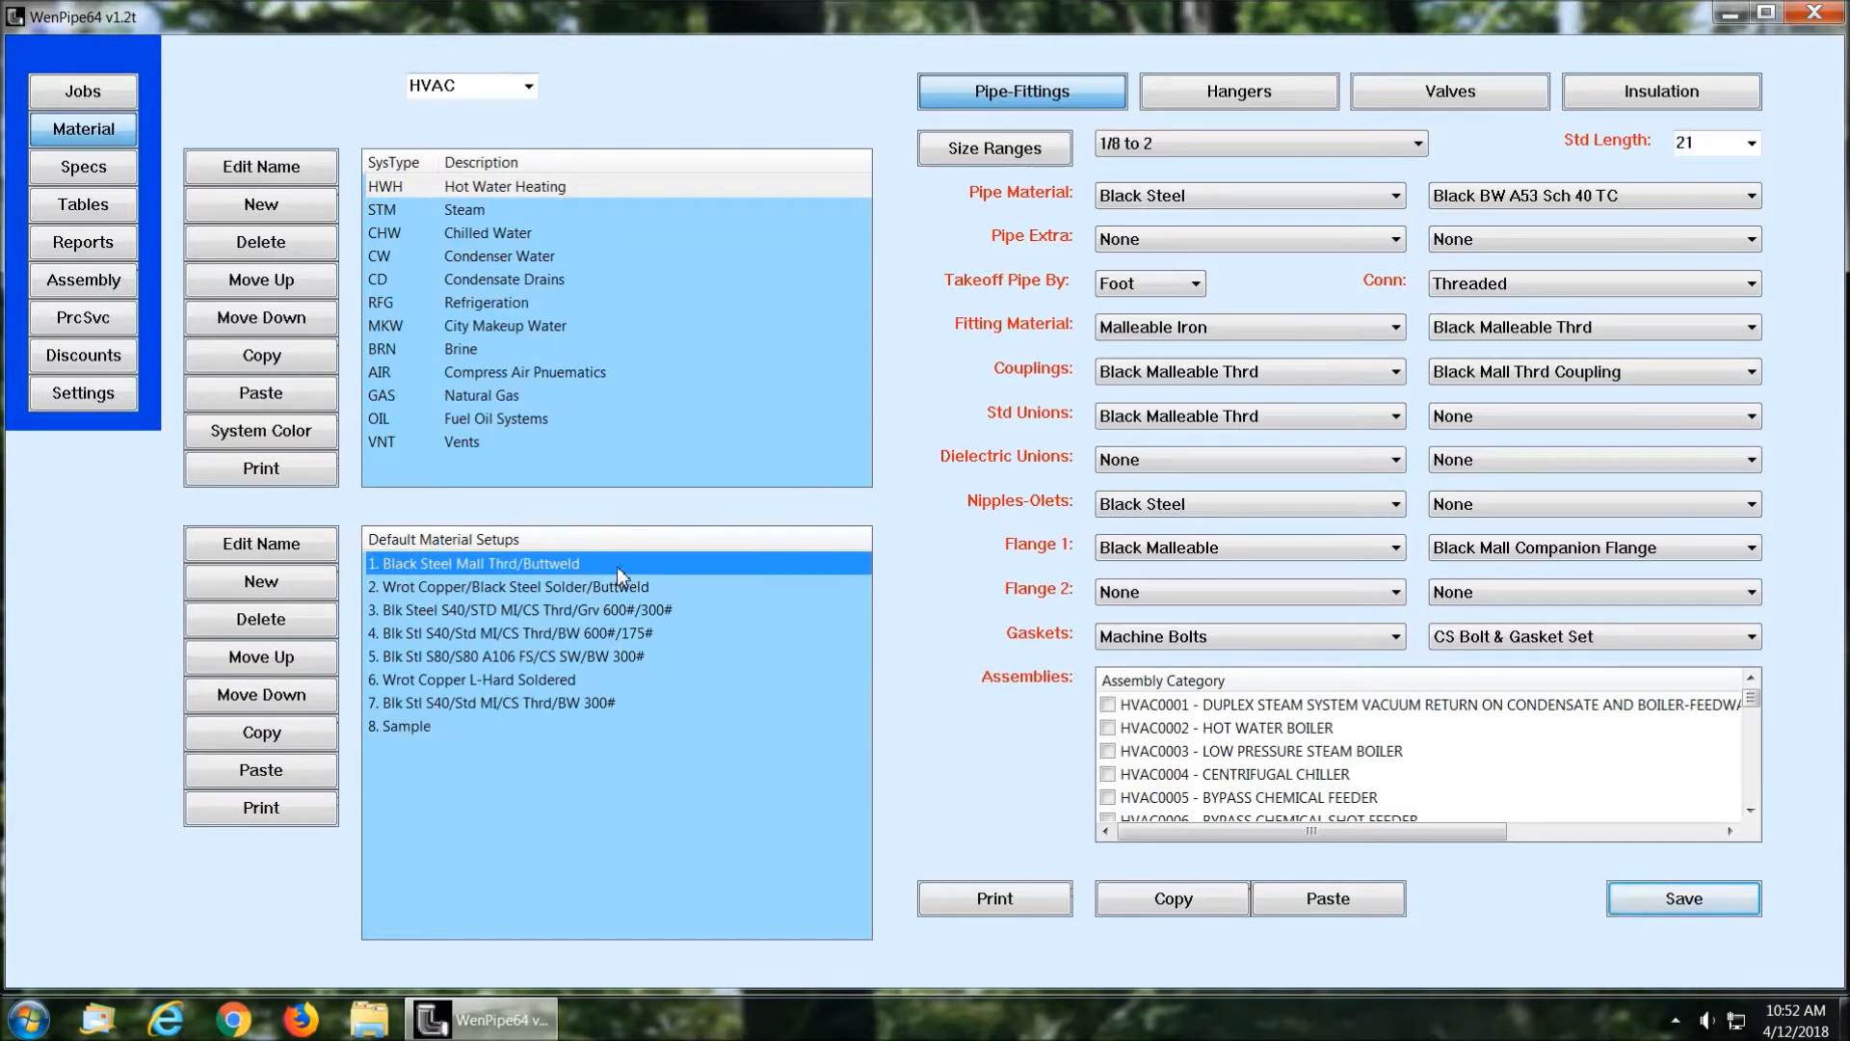
{"action": "left_click", "coordinate": [1418, 143]}
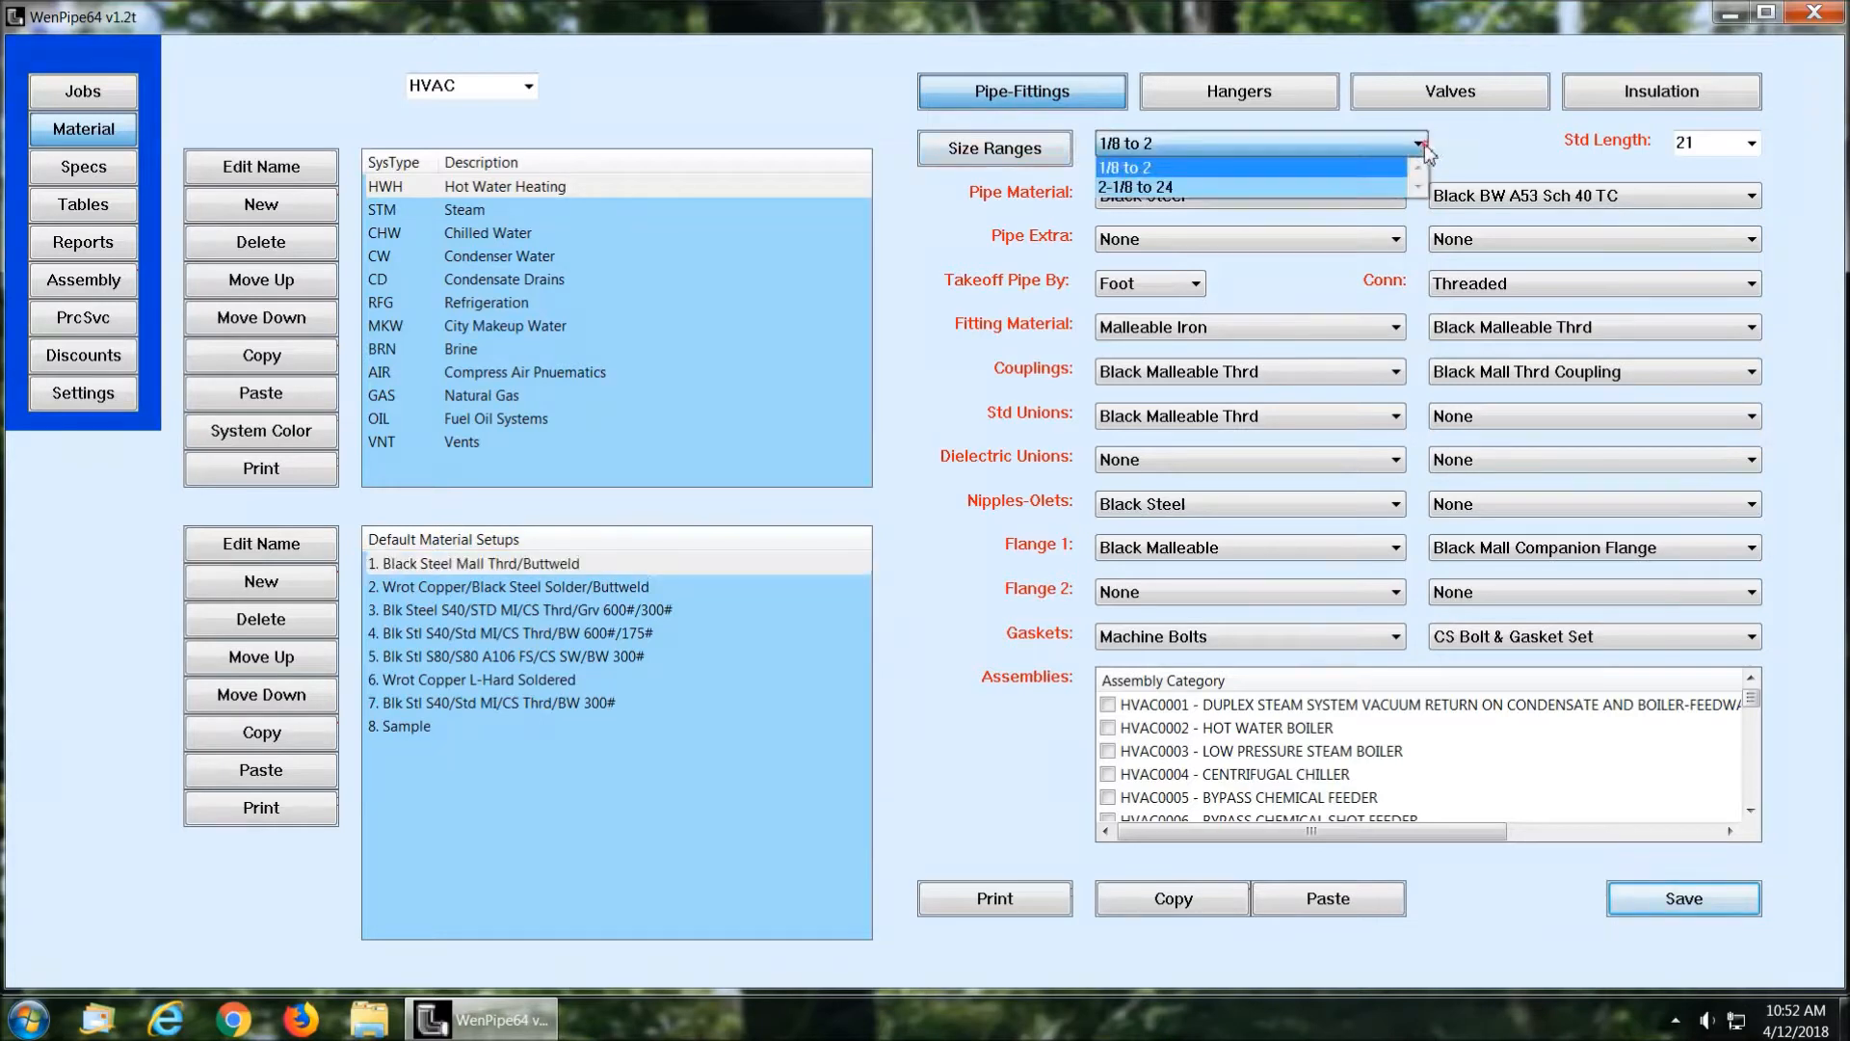
{"action": "left_click", "coordinate": [1484, 141]}
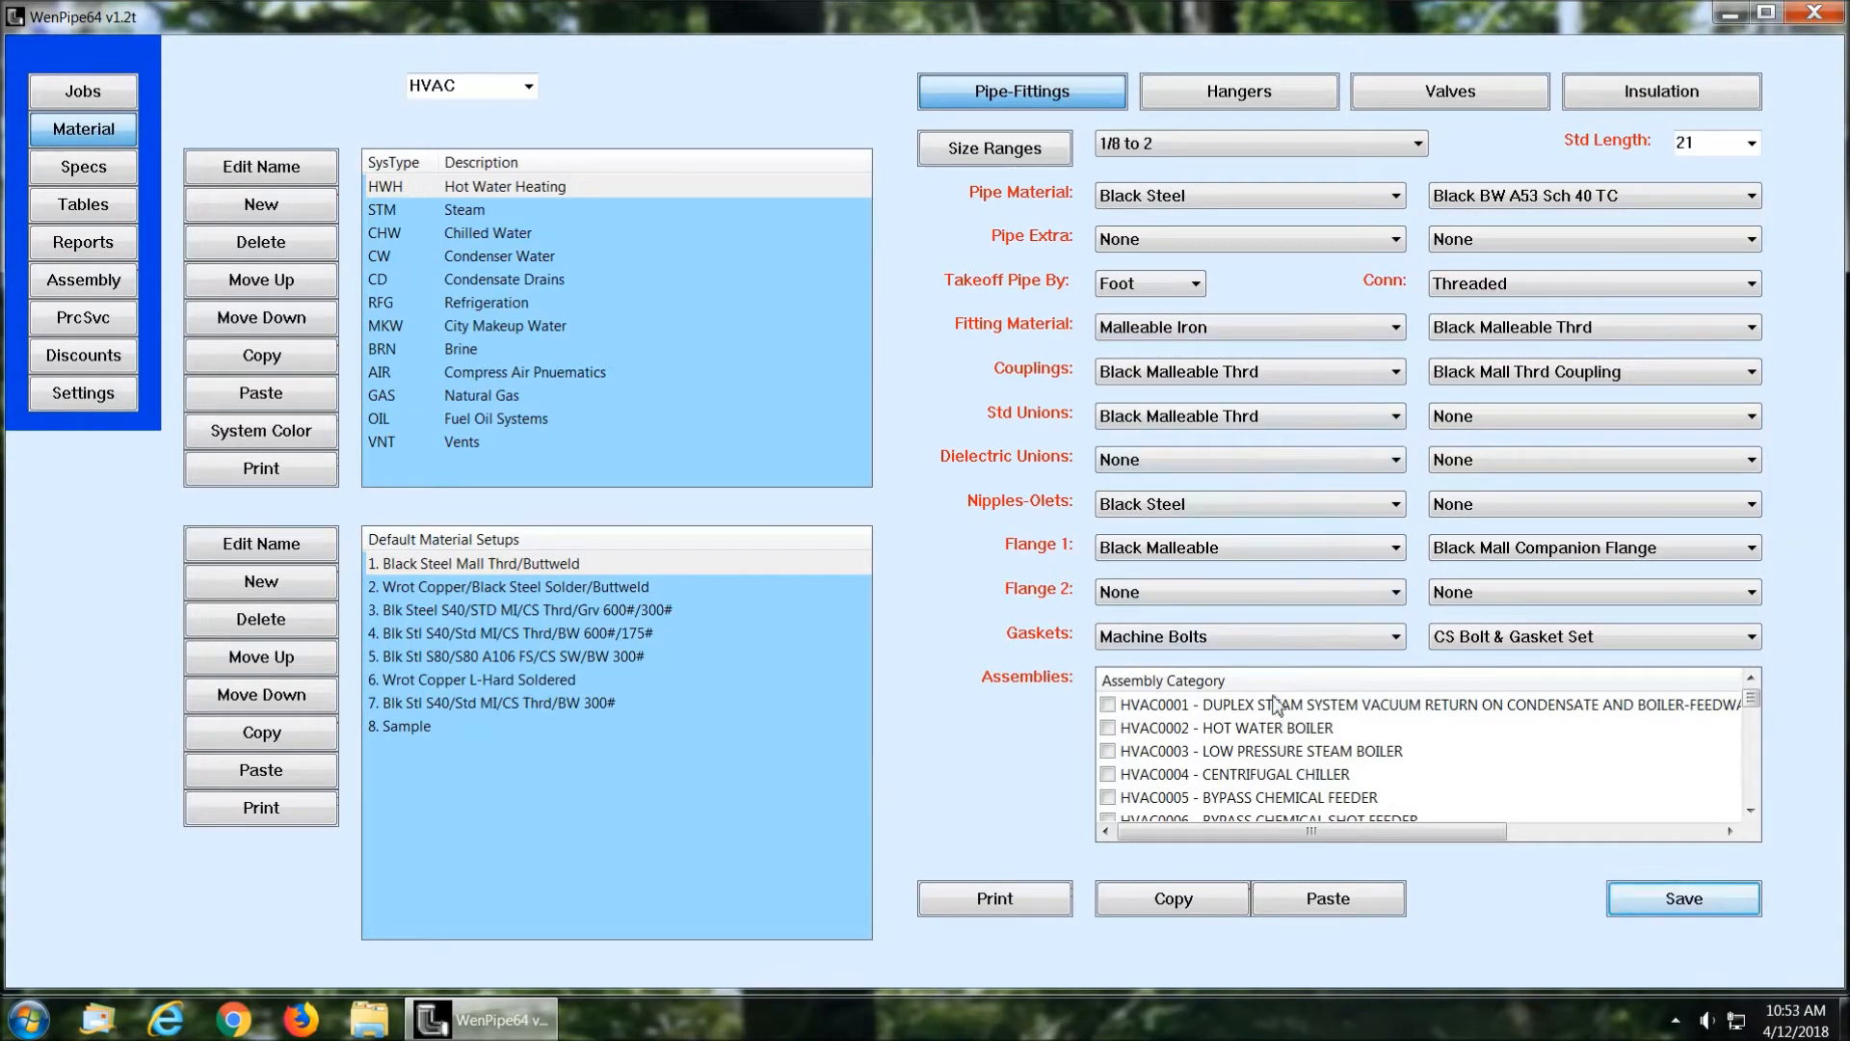
{"action": "left_click", "coordinate": [1417, 144]}
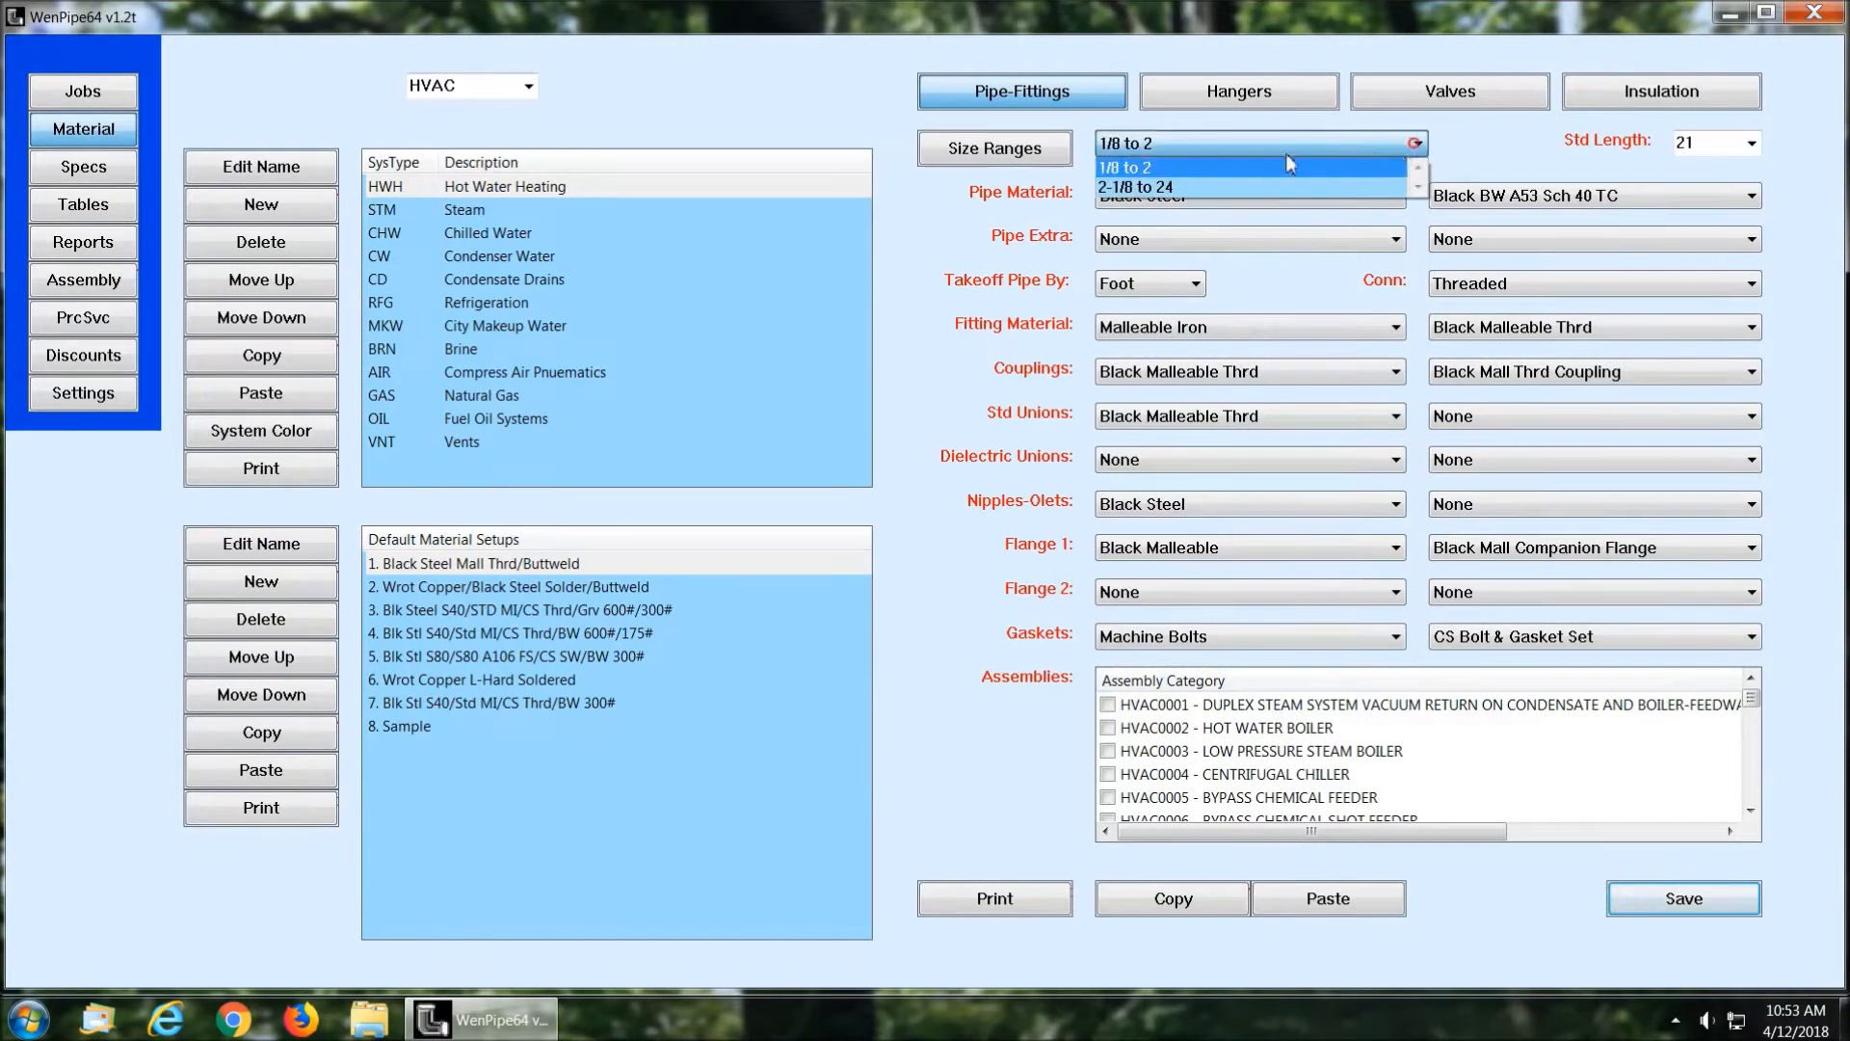
{"action": "left_click", "coordinate": [1235, 187]}
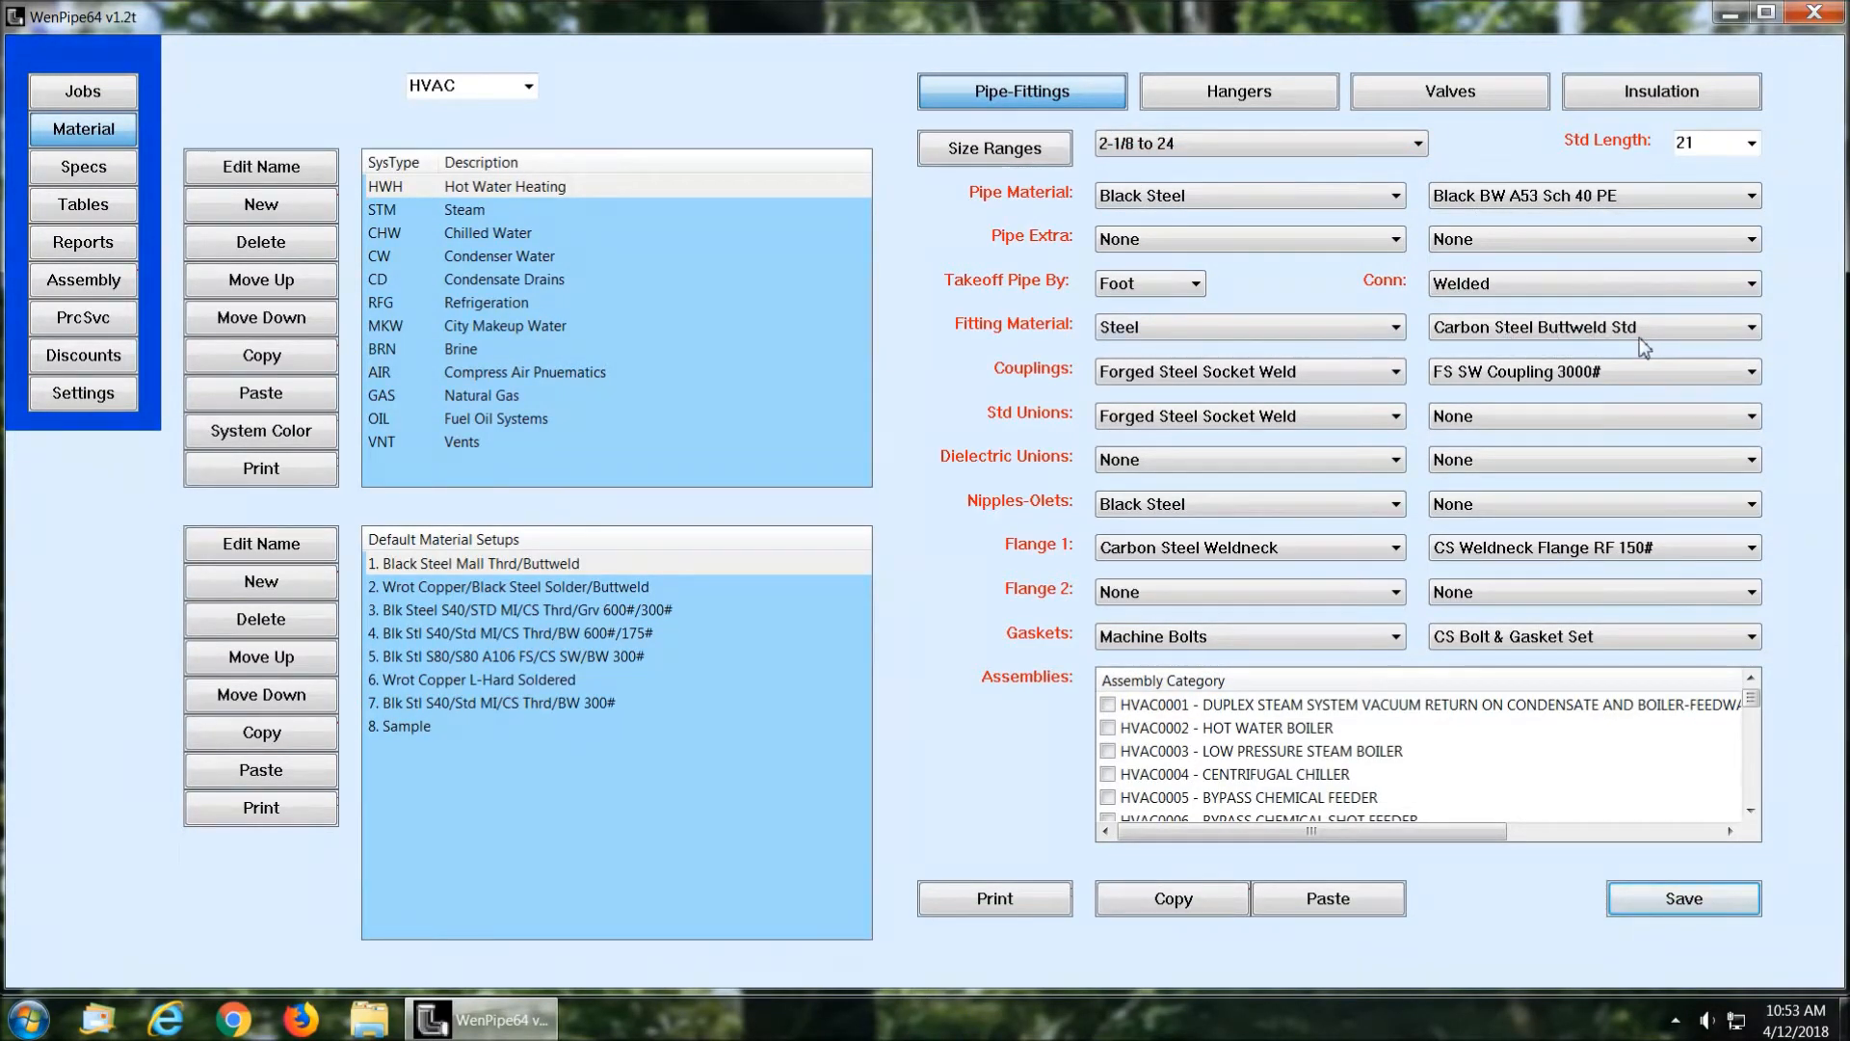
Step: Review the setup's hanger, valve and insulation specifications, then return to its pipe and fittings
{"action": "left_click", "coordinate": [1253, 96]}
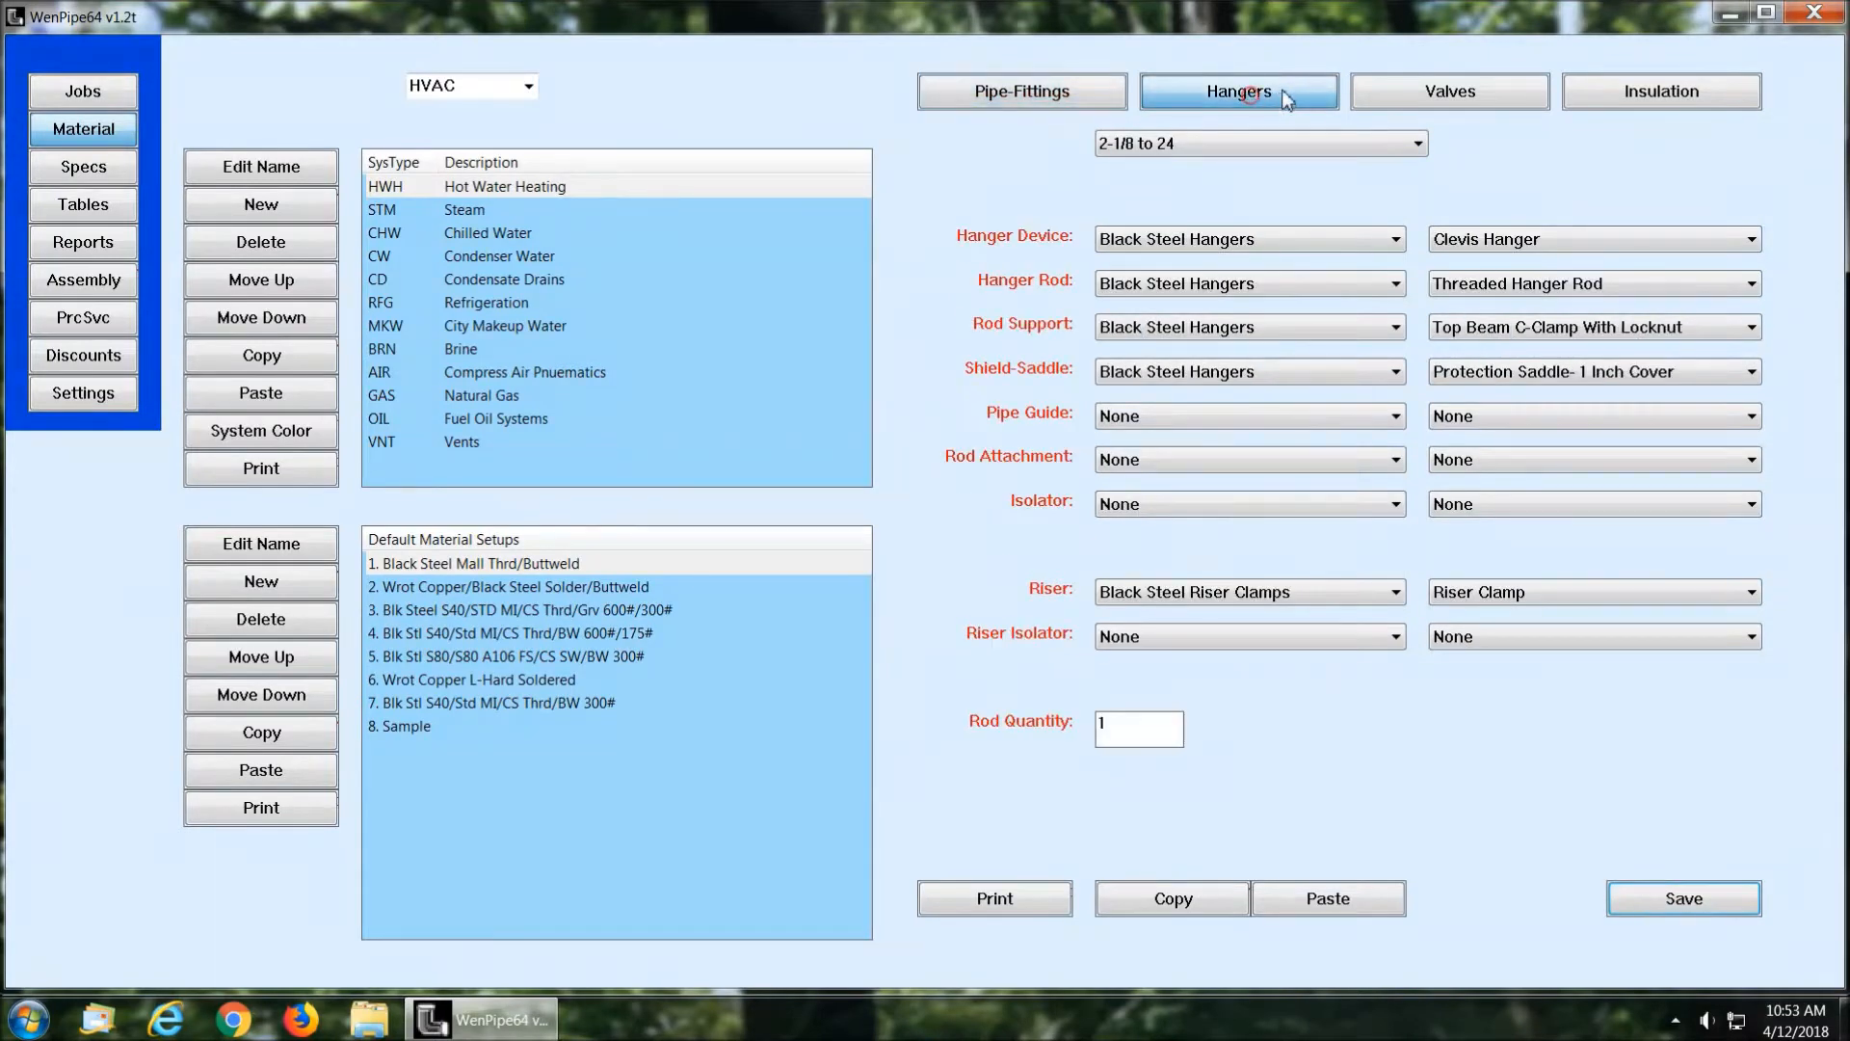
{"action": "left_click", "coordinate": [1454, 90]}
{"action": "left_click", "coordinate": [1664, 102]}
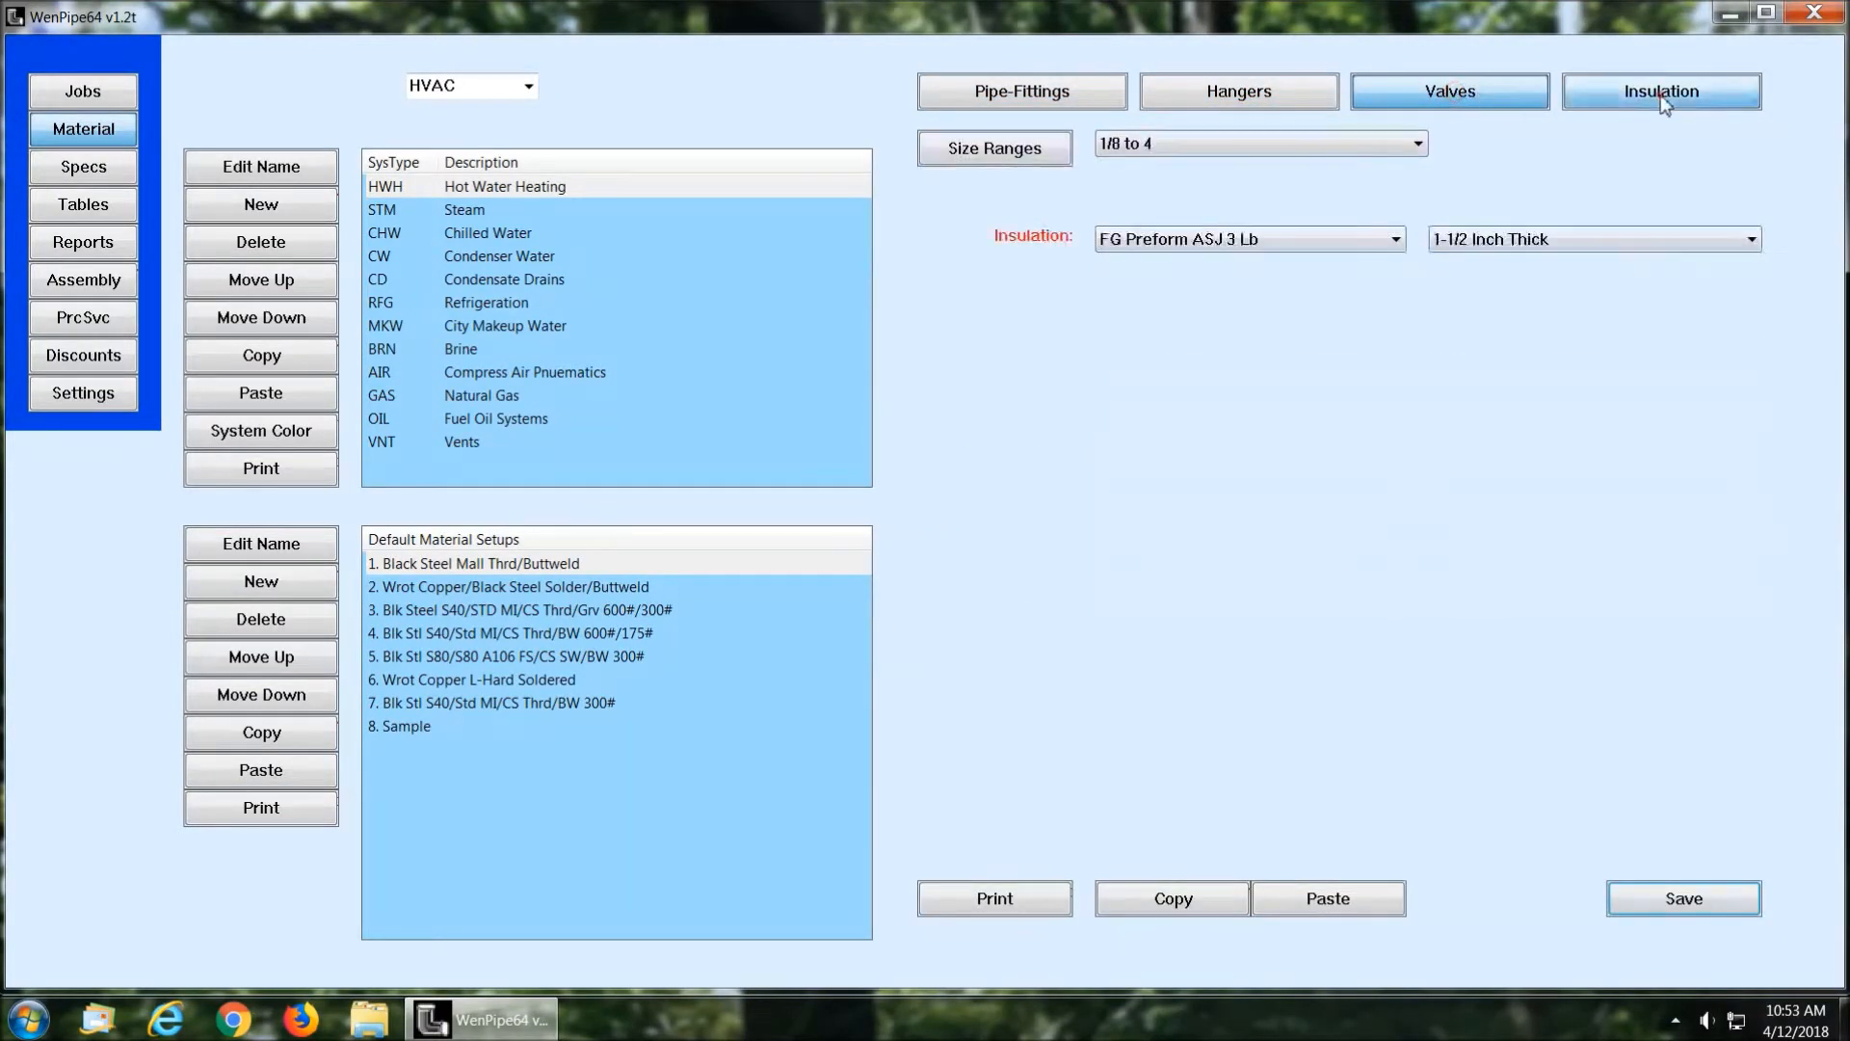
{"action": "left_click", "coordinate": [1057, 87]}
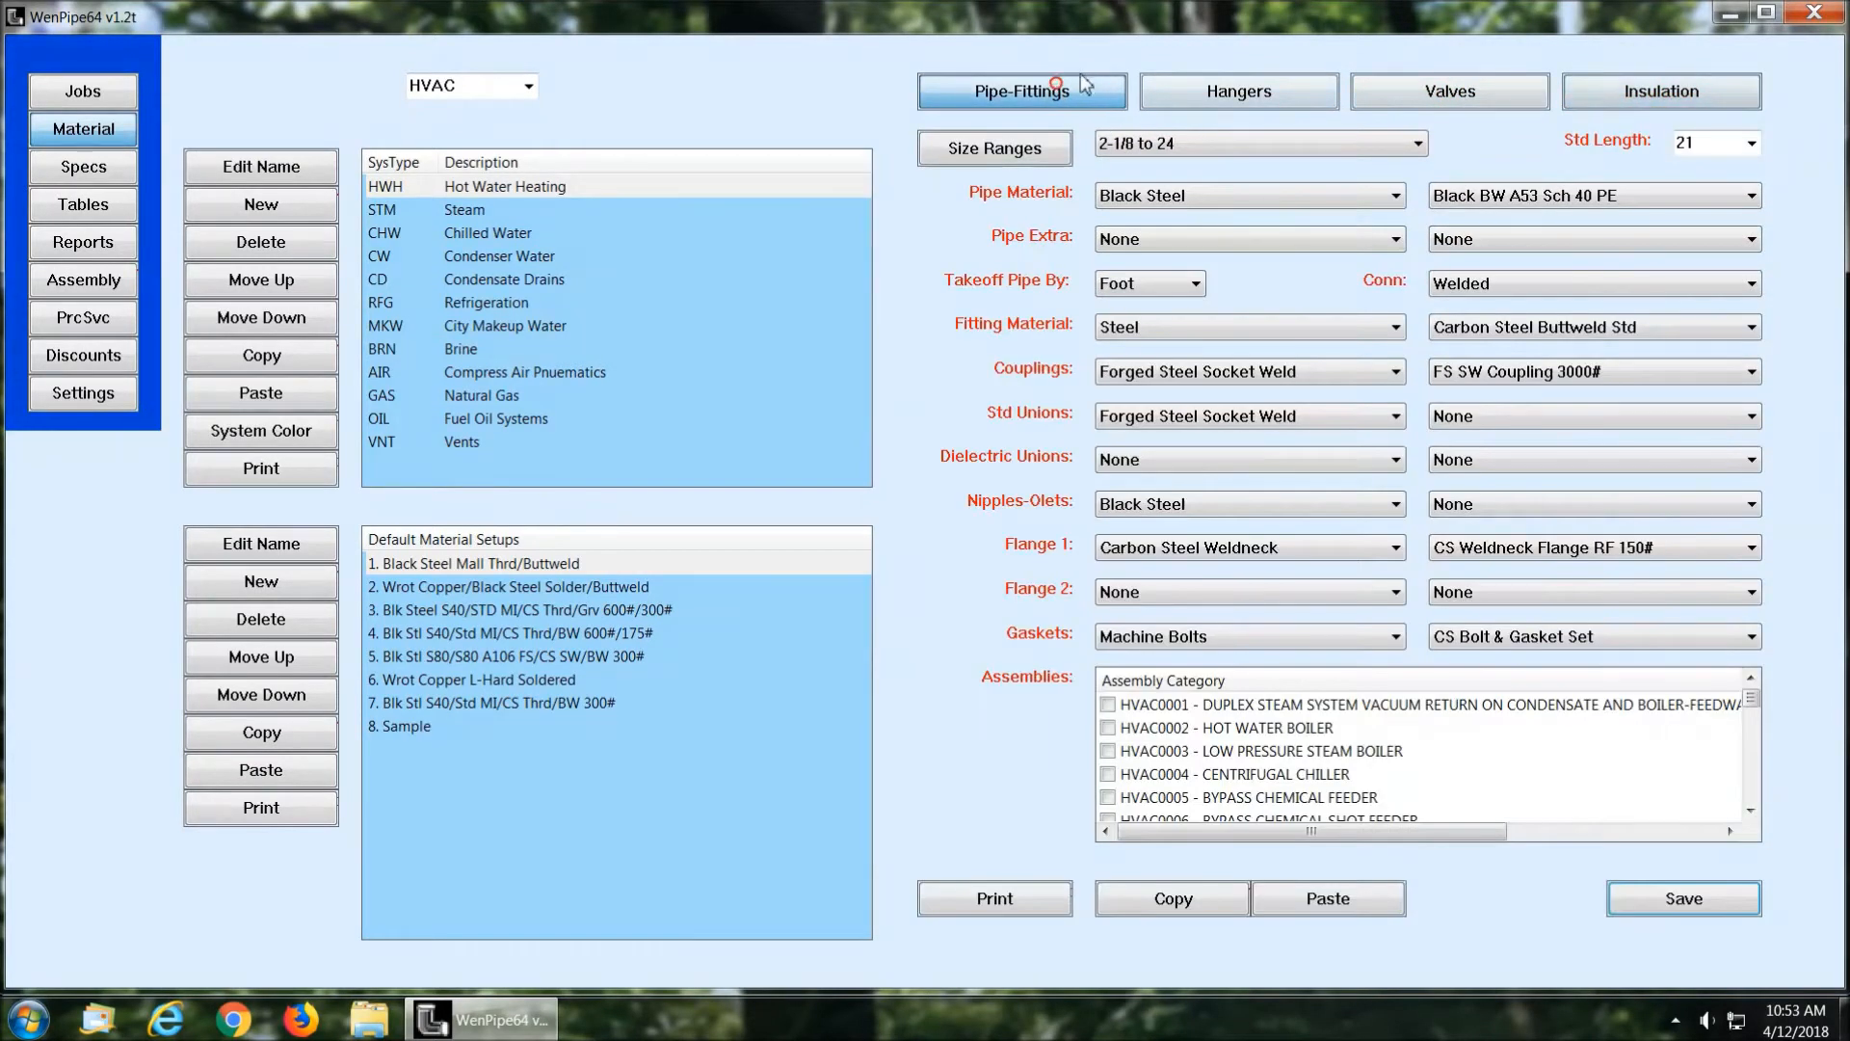
Step: Create a new job named Sample 008 dated 04-12-2018
{"action": "left_click", "coordinate": [92, 95]}
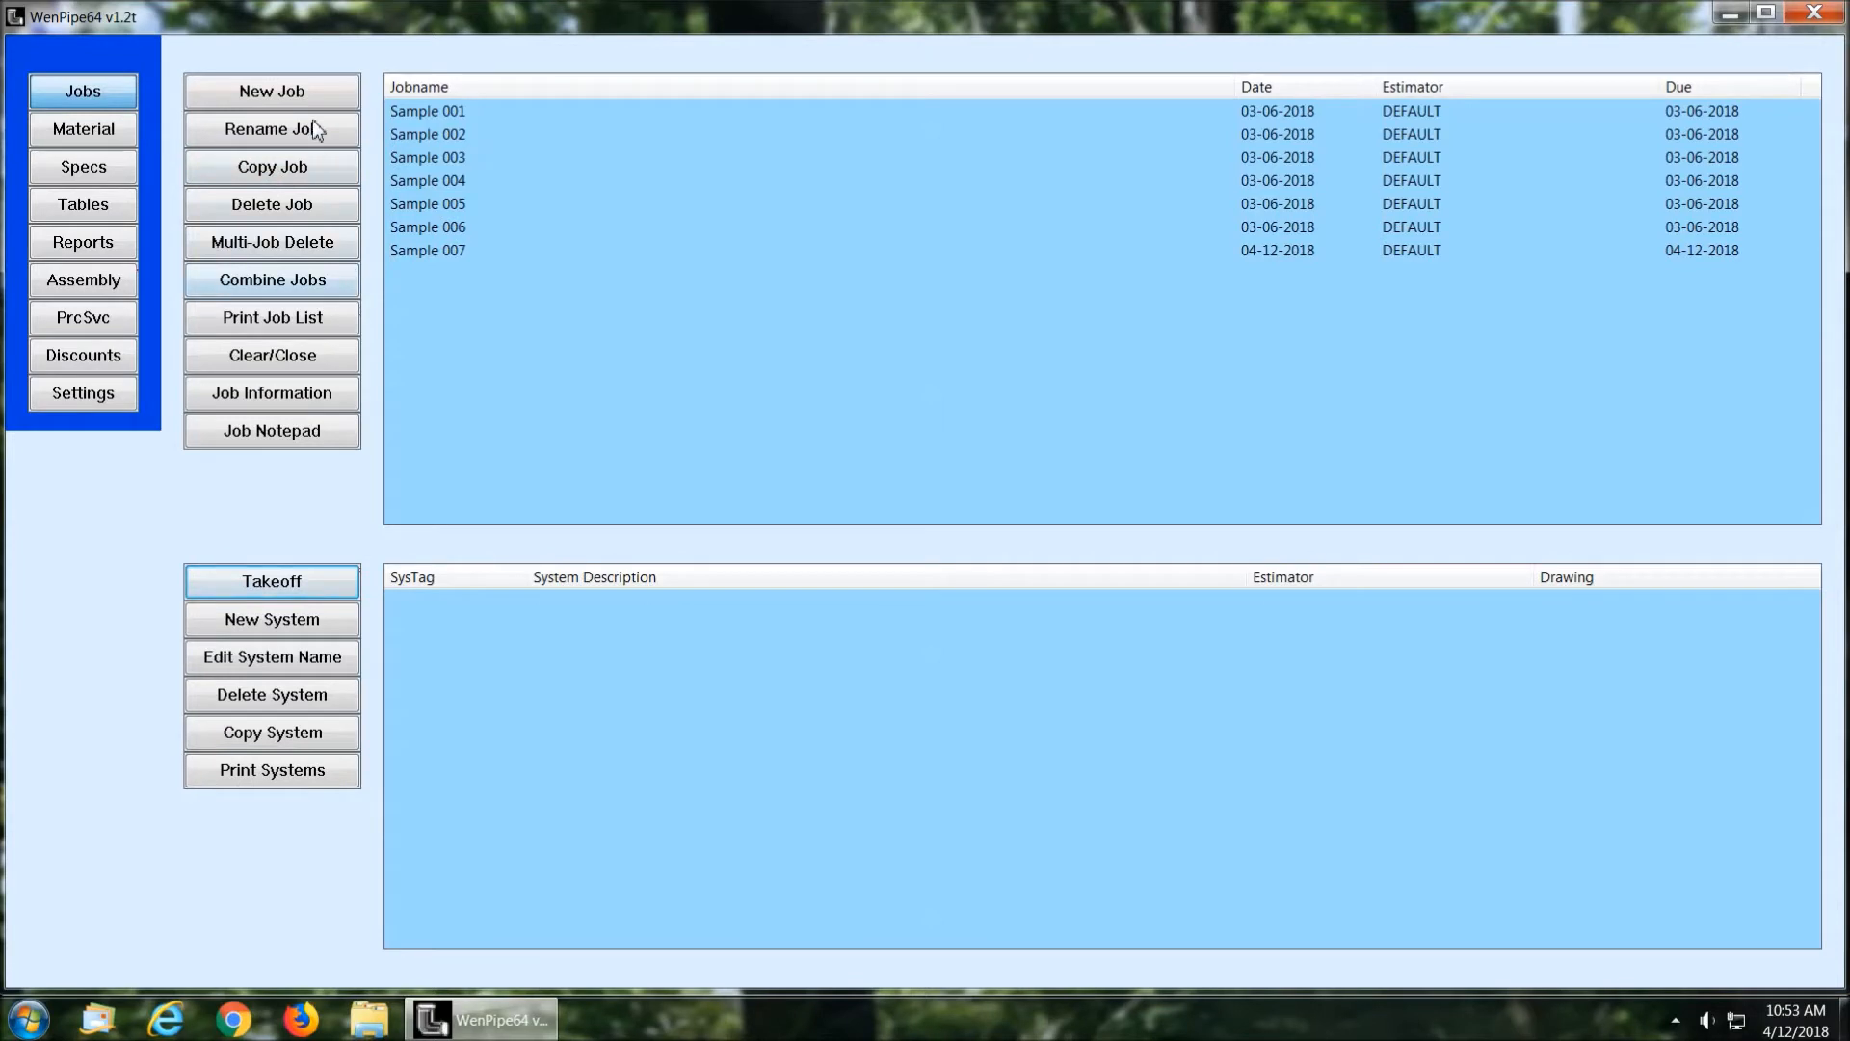
{"action": "left_click", "coordinate": [272, 90]}
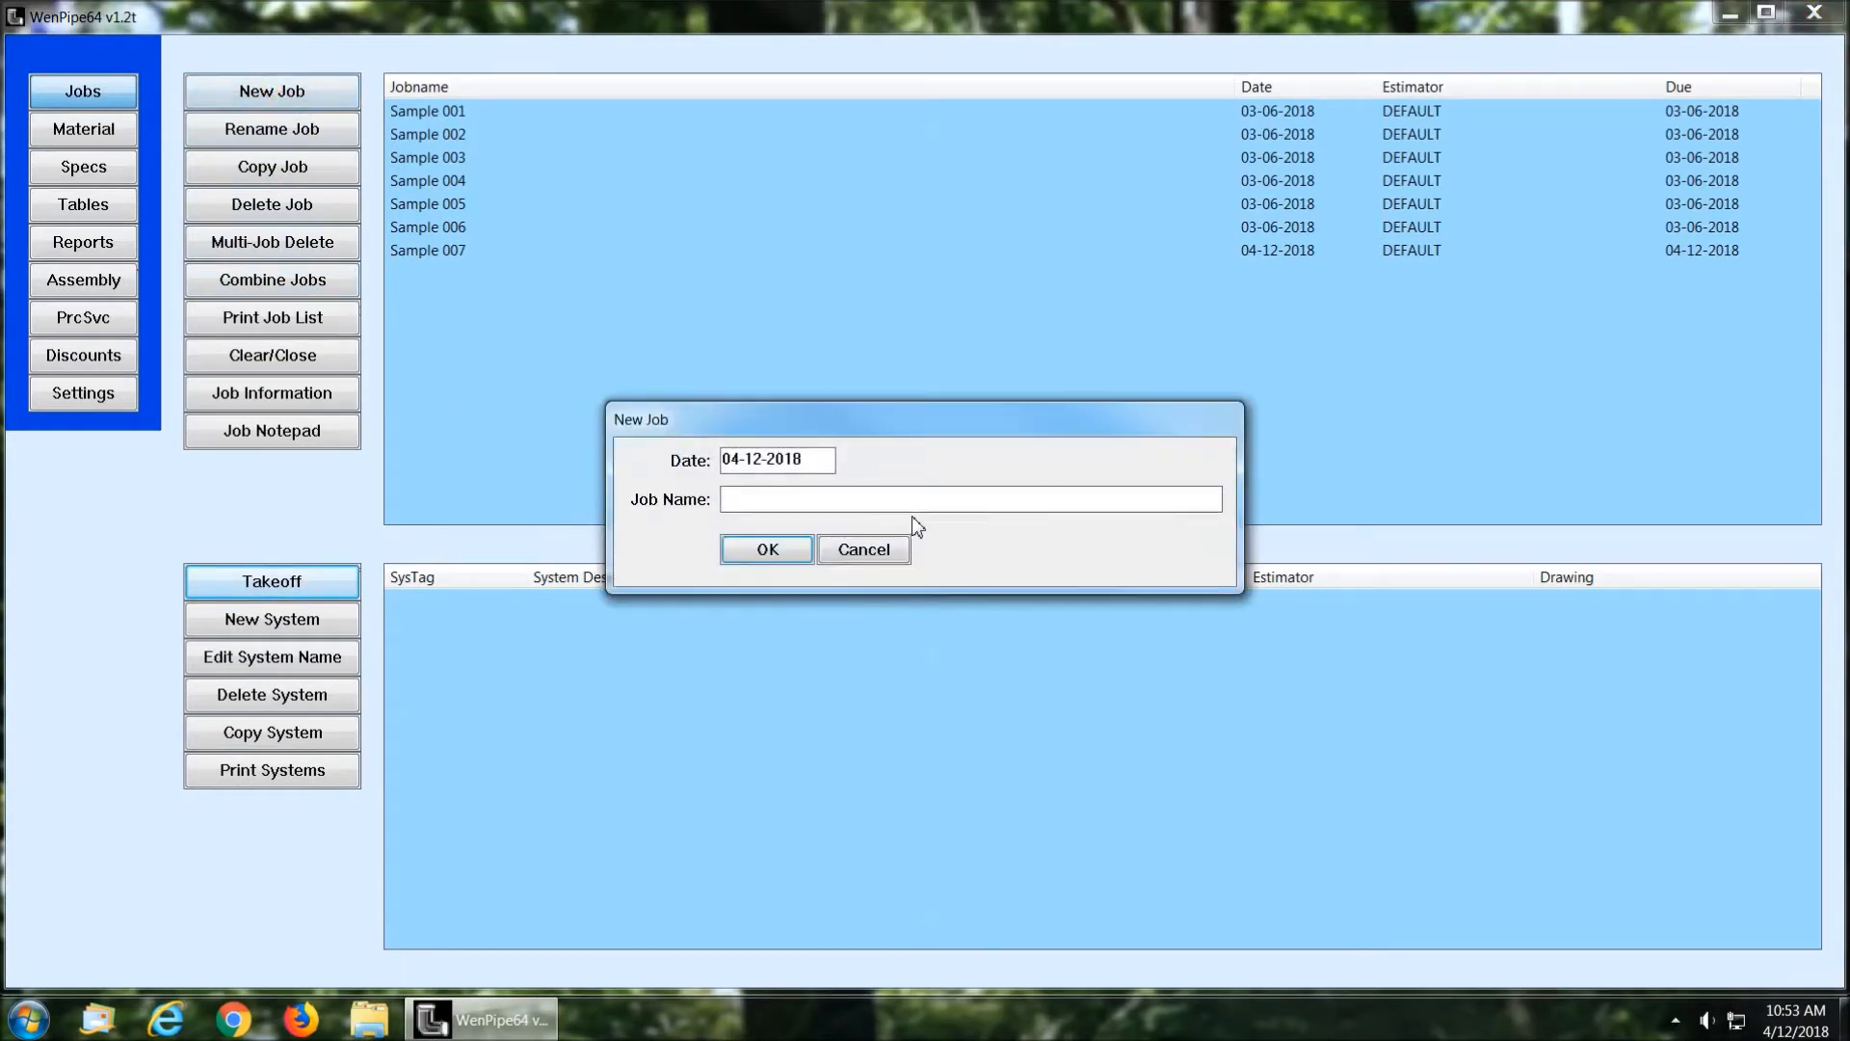
{"action": "type", "text": "Sample 008"}
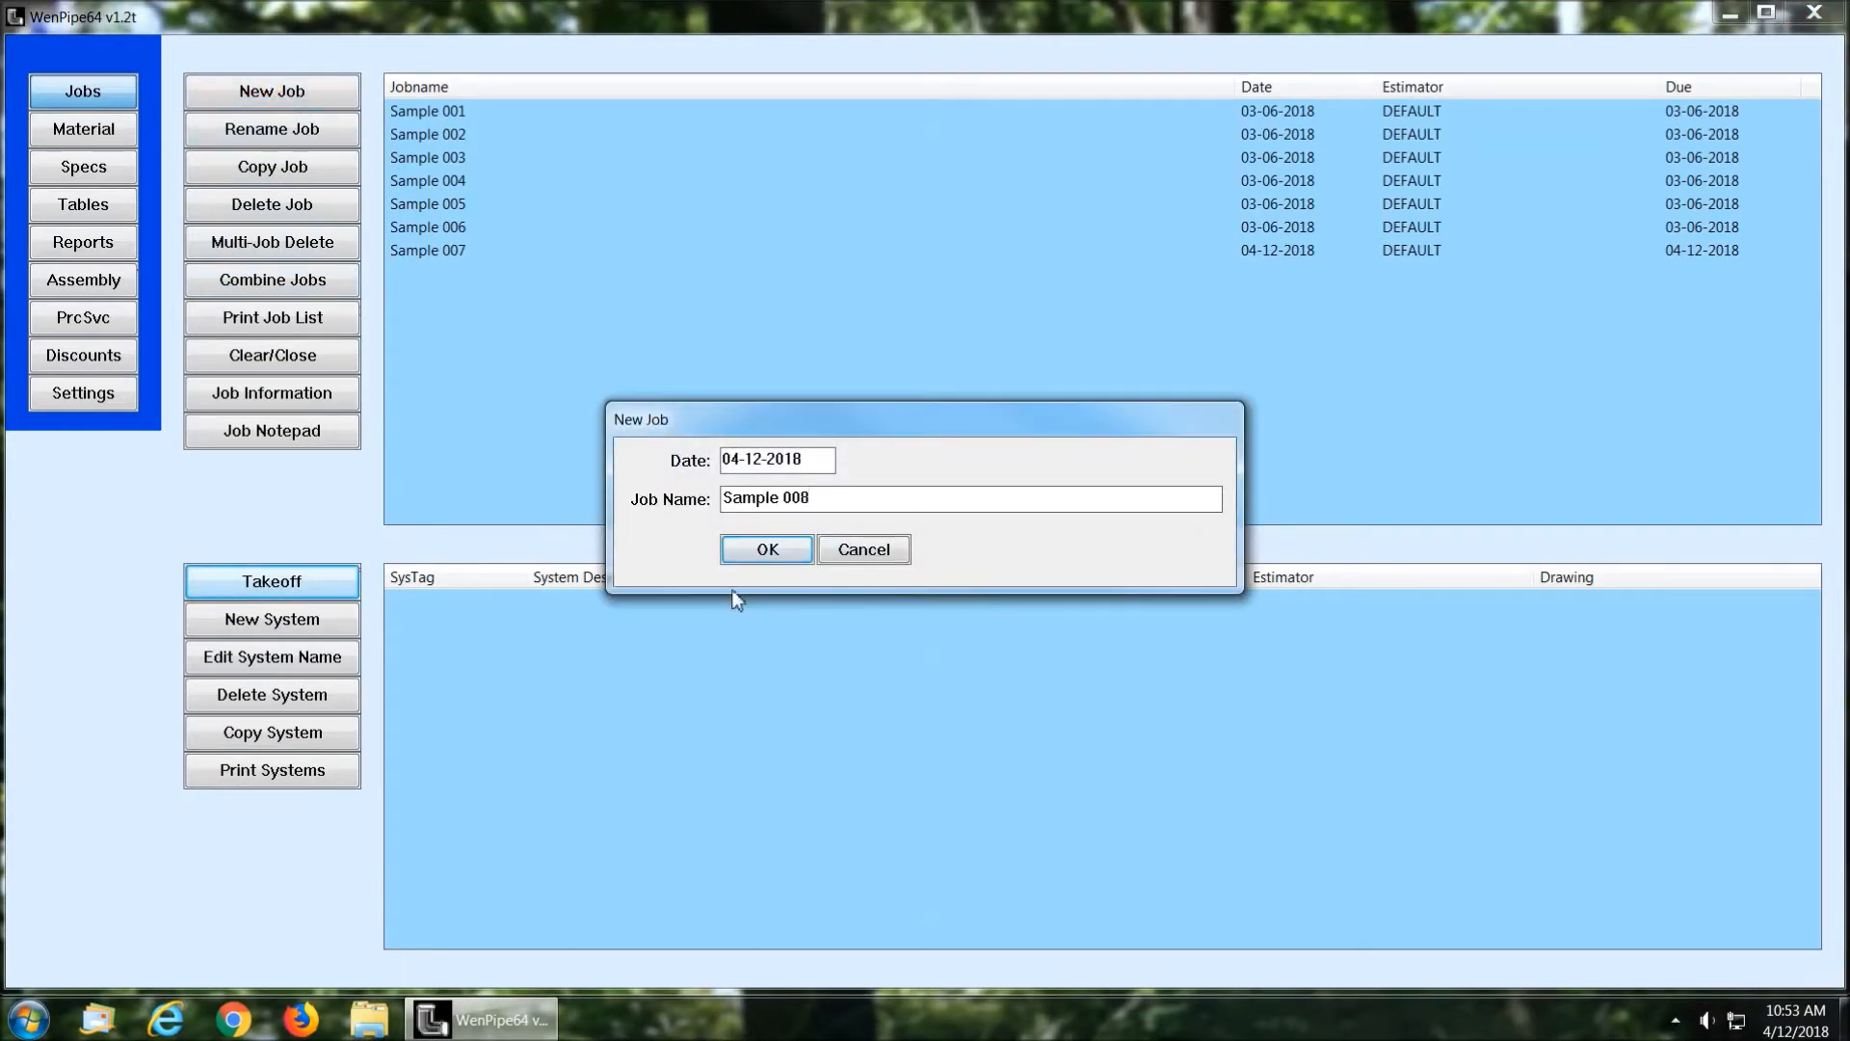
{"action": "left_click", "coordinate": [767, 551]}
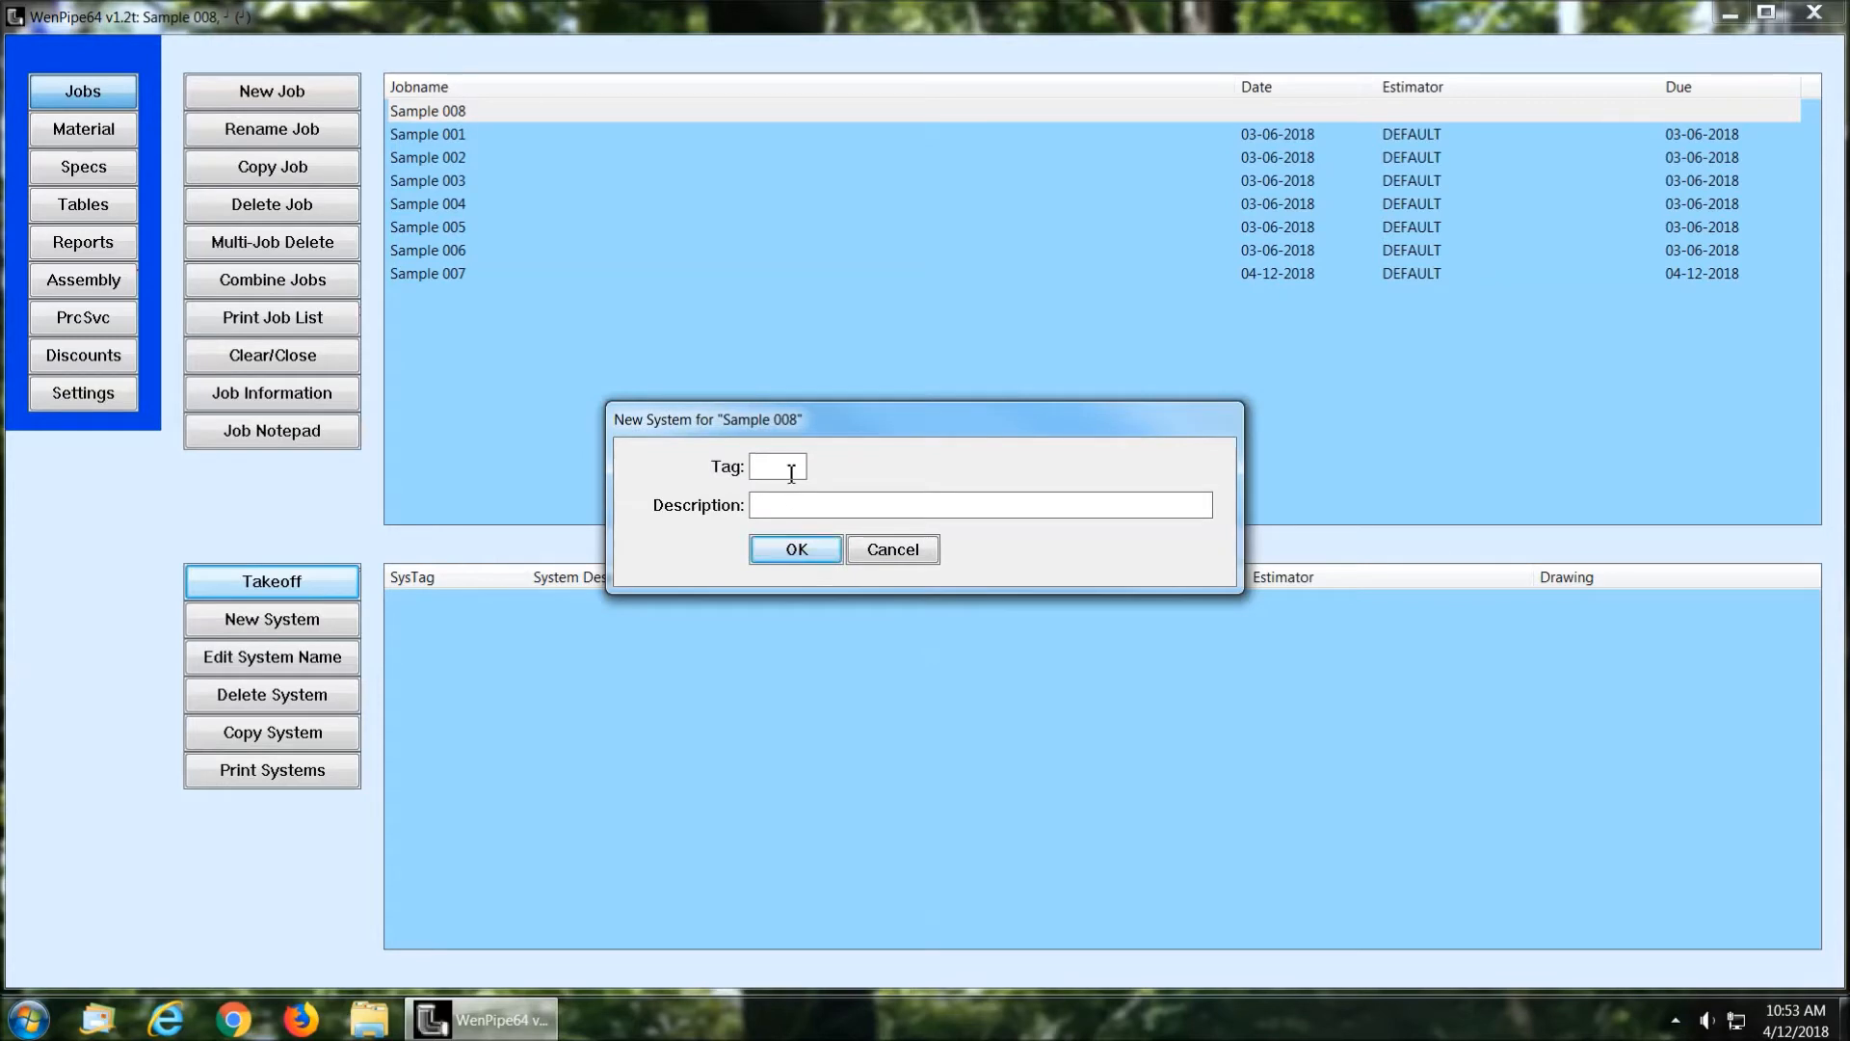
Step: Create a system in Sample 008 with tag Hw and description Hot Water, using the HVAC type Hot Water Heating
{"action": "type", "text": "HHot Water"}
{"action": "left_click", "coordinate": [780, 554]}
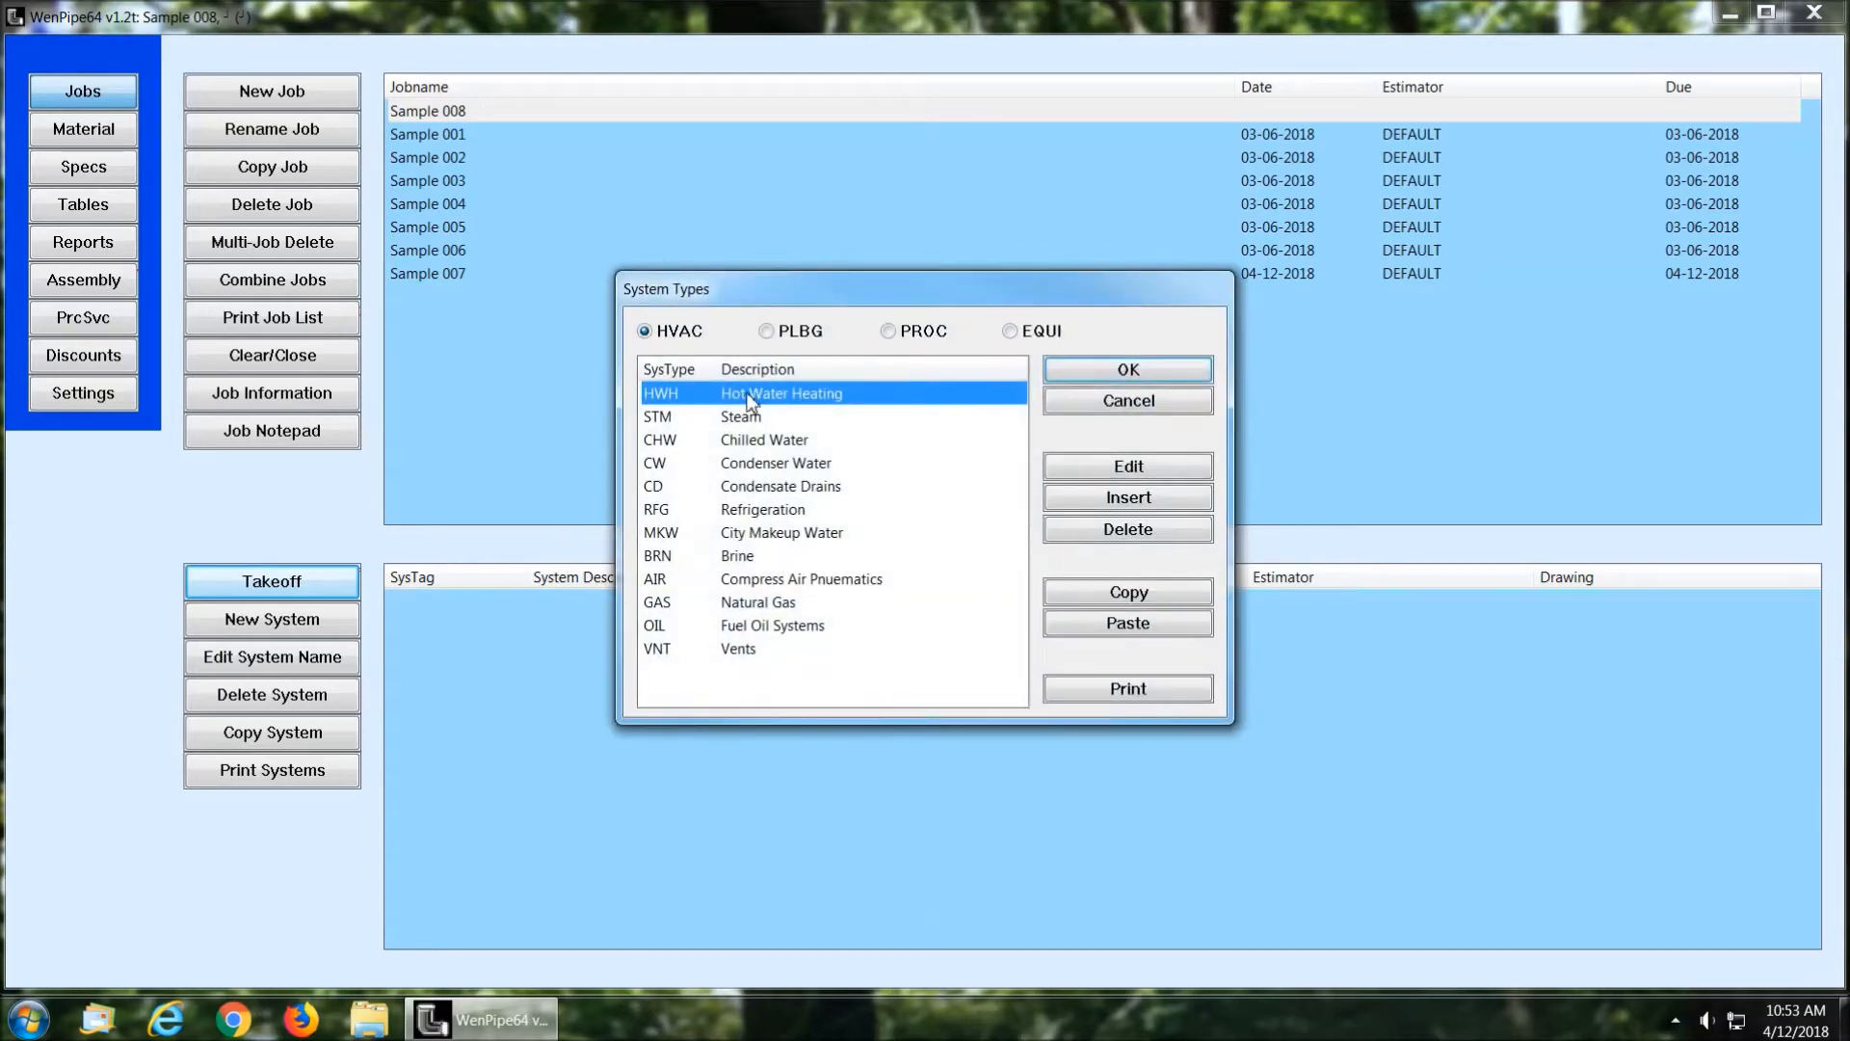
{"action": "left_click", "coordinate": [1094, 380]}
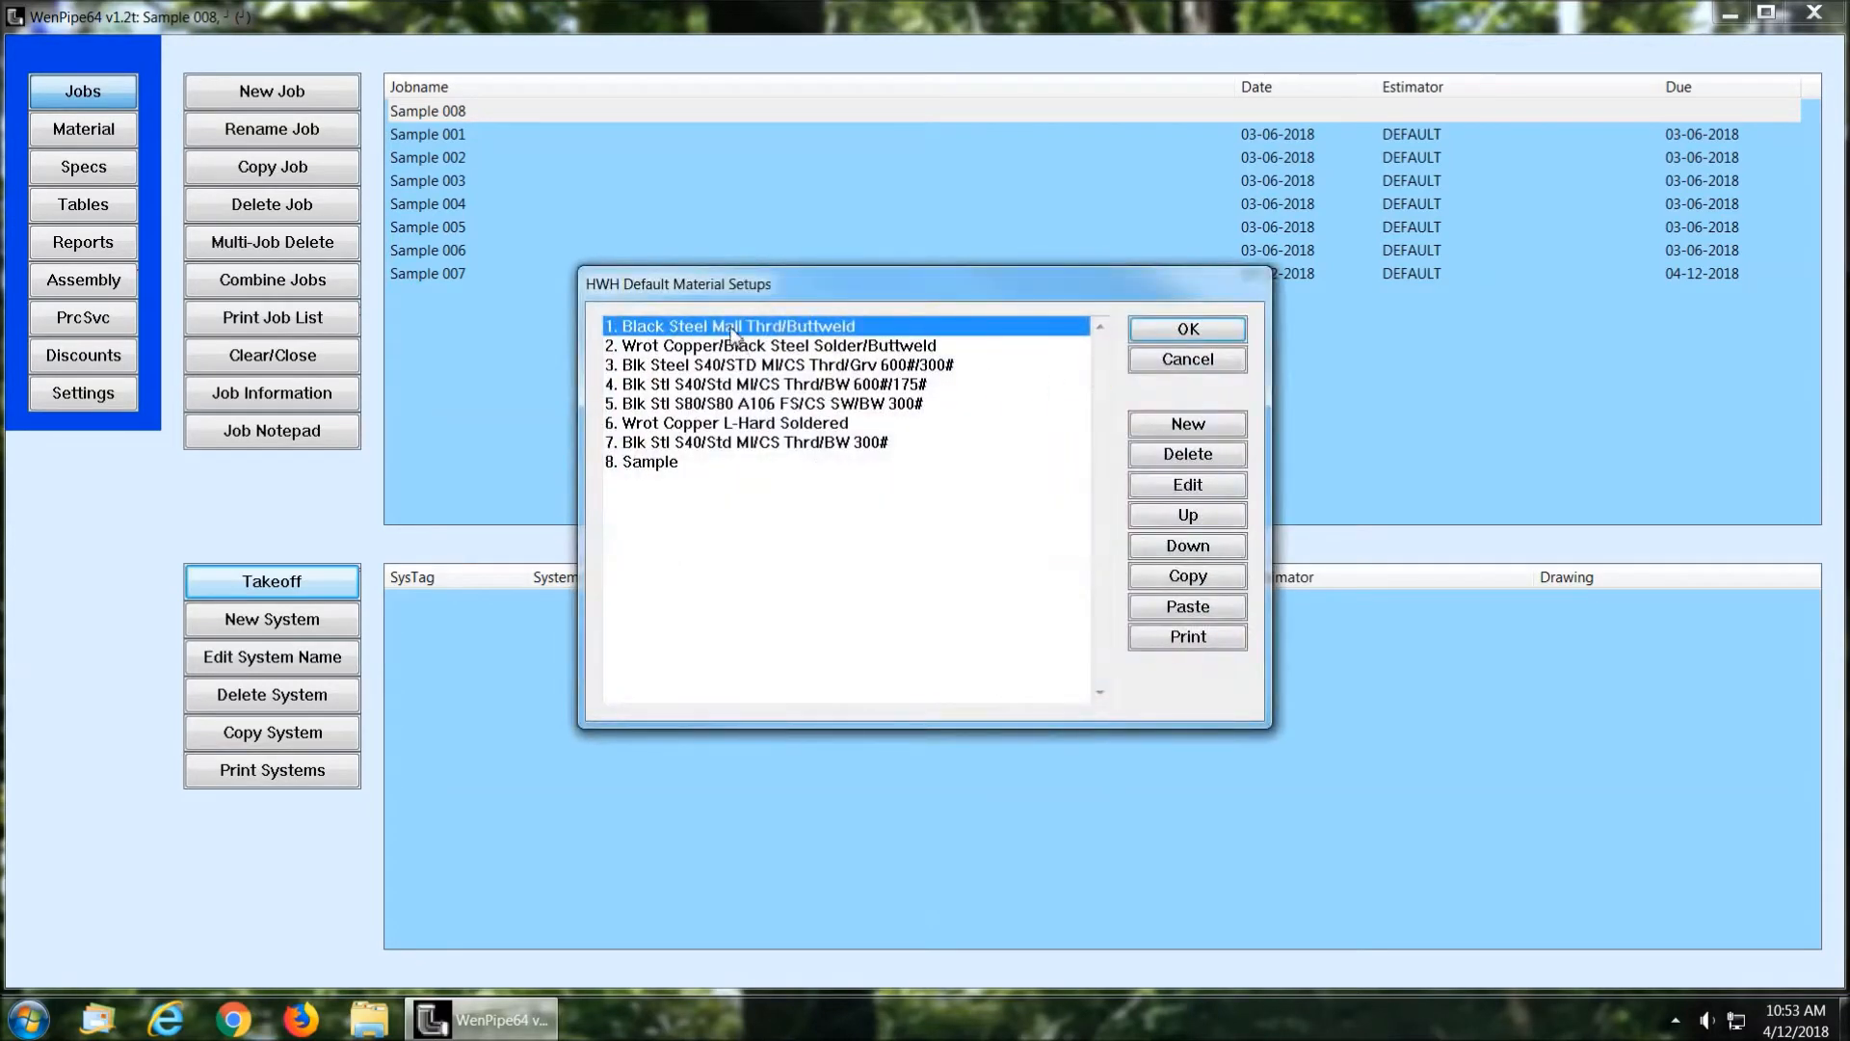
Step: Assign the Black Steel Mall Thrd/Buttweld material setup and the Standard specs to the Hot Water system
{"action": "left_click", "coordinate": [1204, 323]}
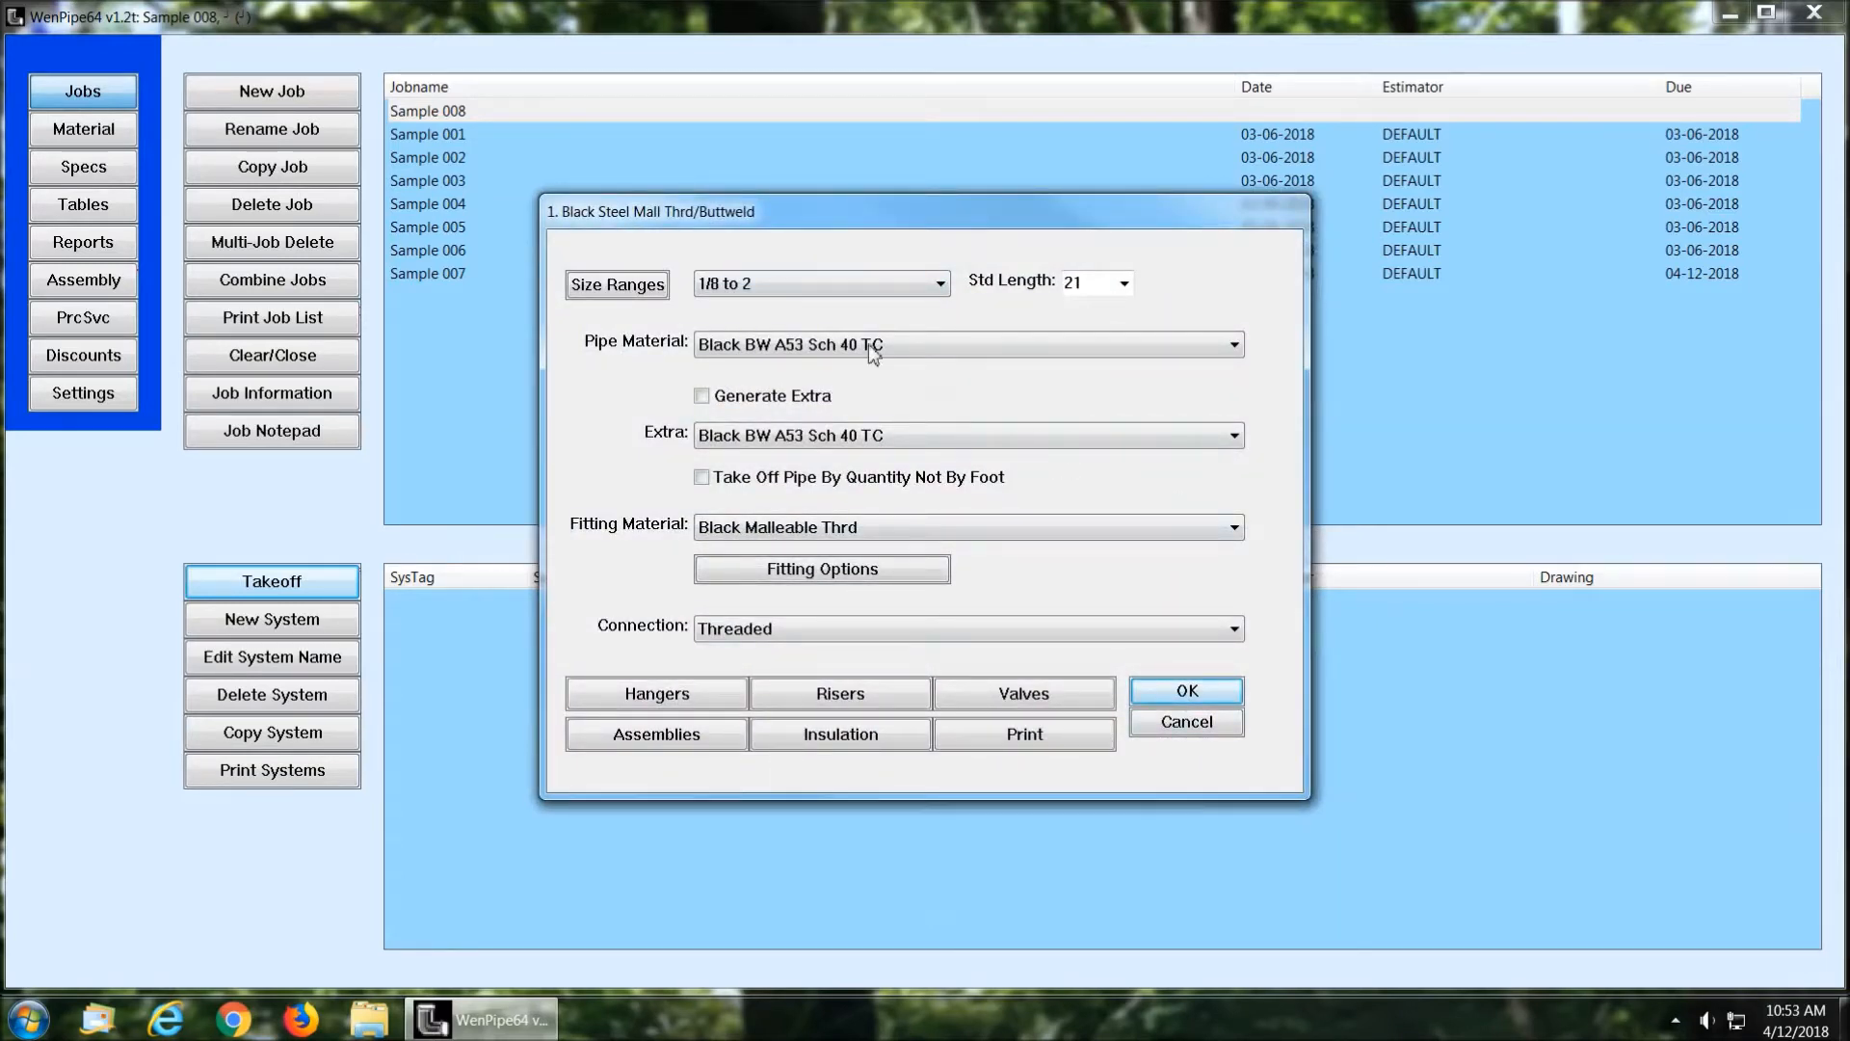
{"action": "left_click", "coordinate": [941, 285]}
{"action": "left_click", "coordinate": [941, 285]}
{"action": "left_click", "coordinate": [1192, 690]}
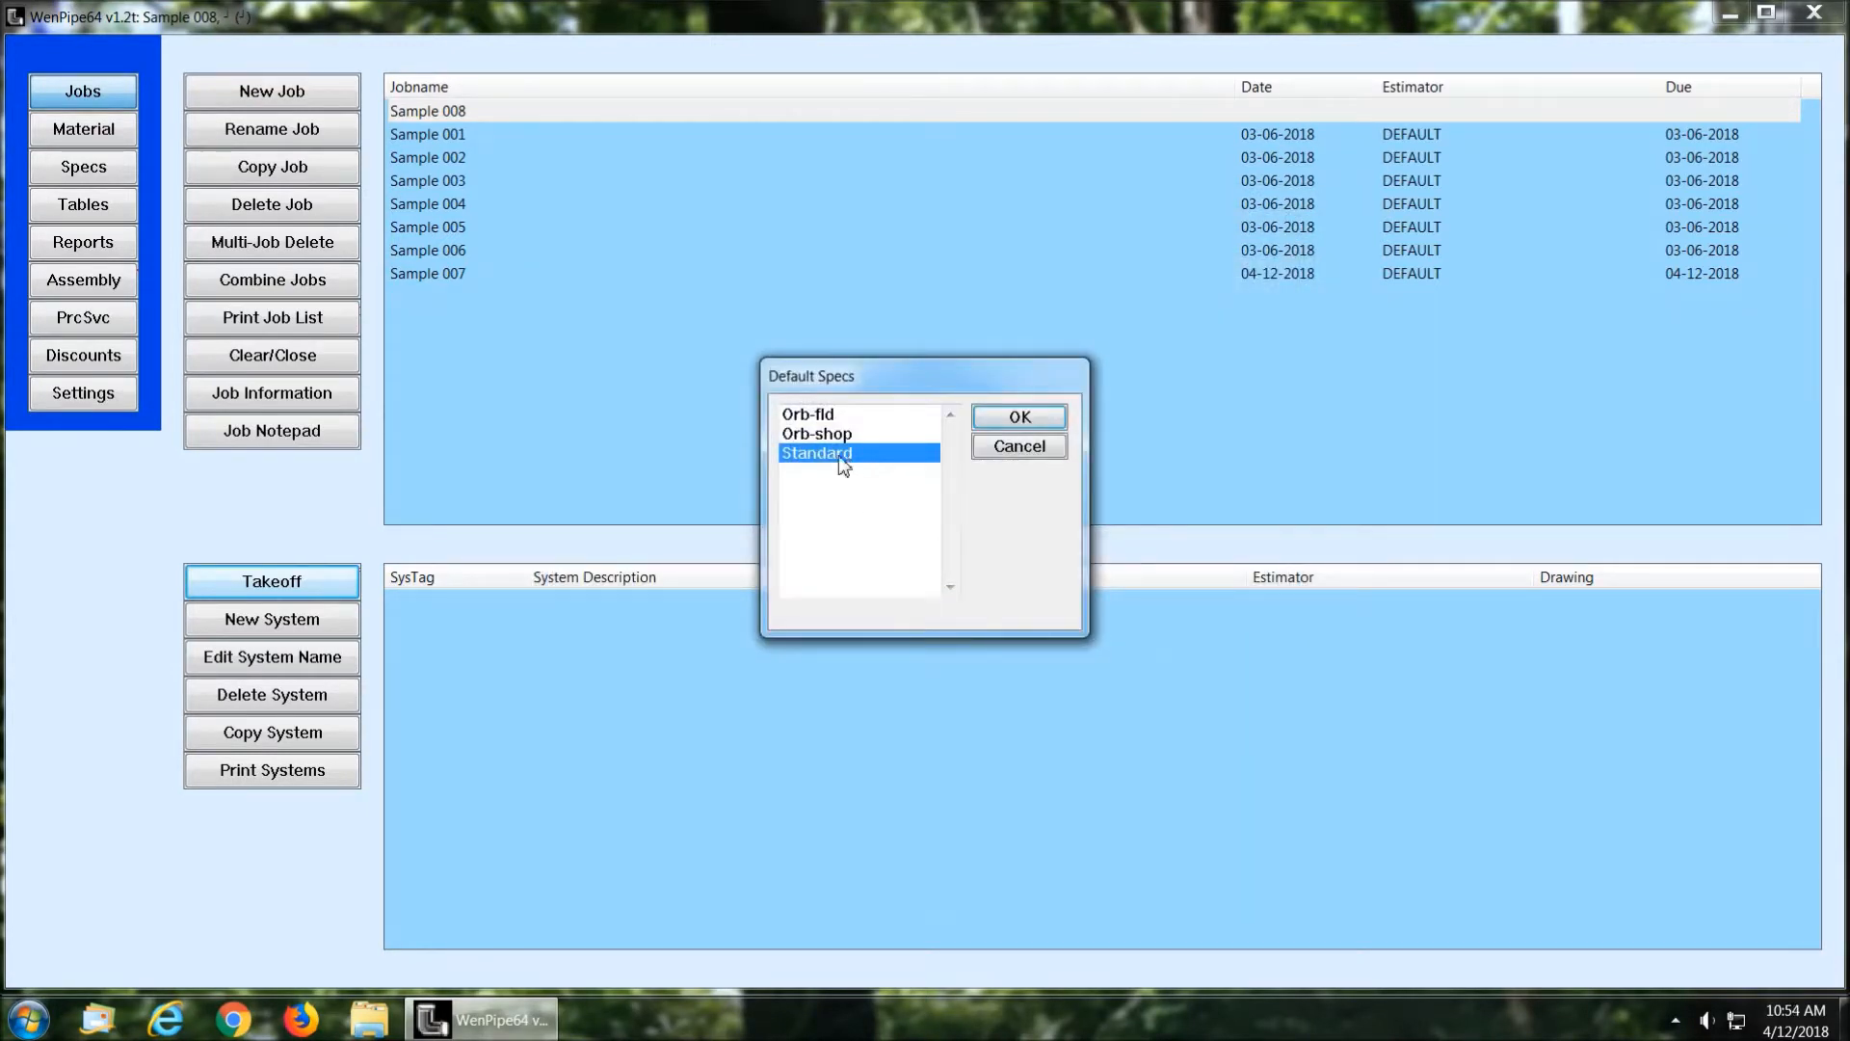
{"action": "left_click", "coordinate": [1042, 413]}
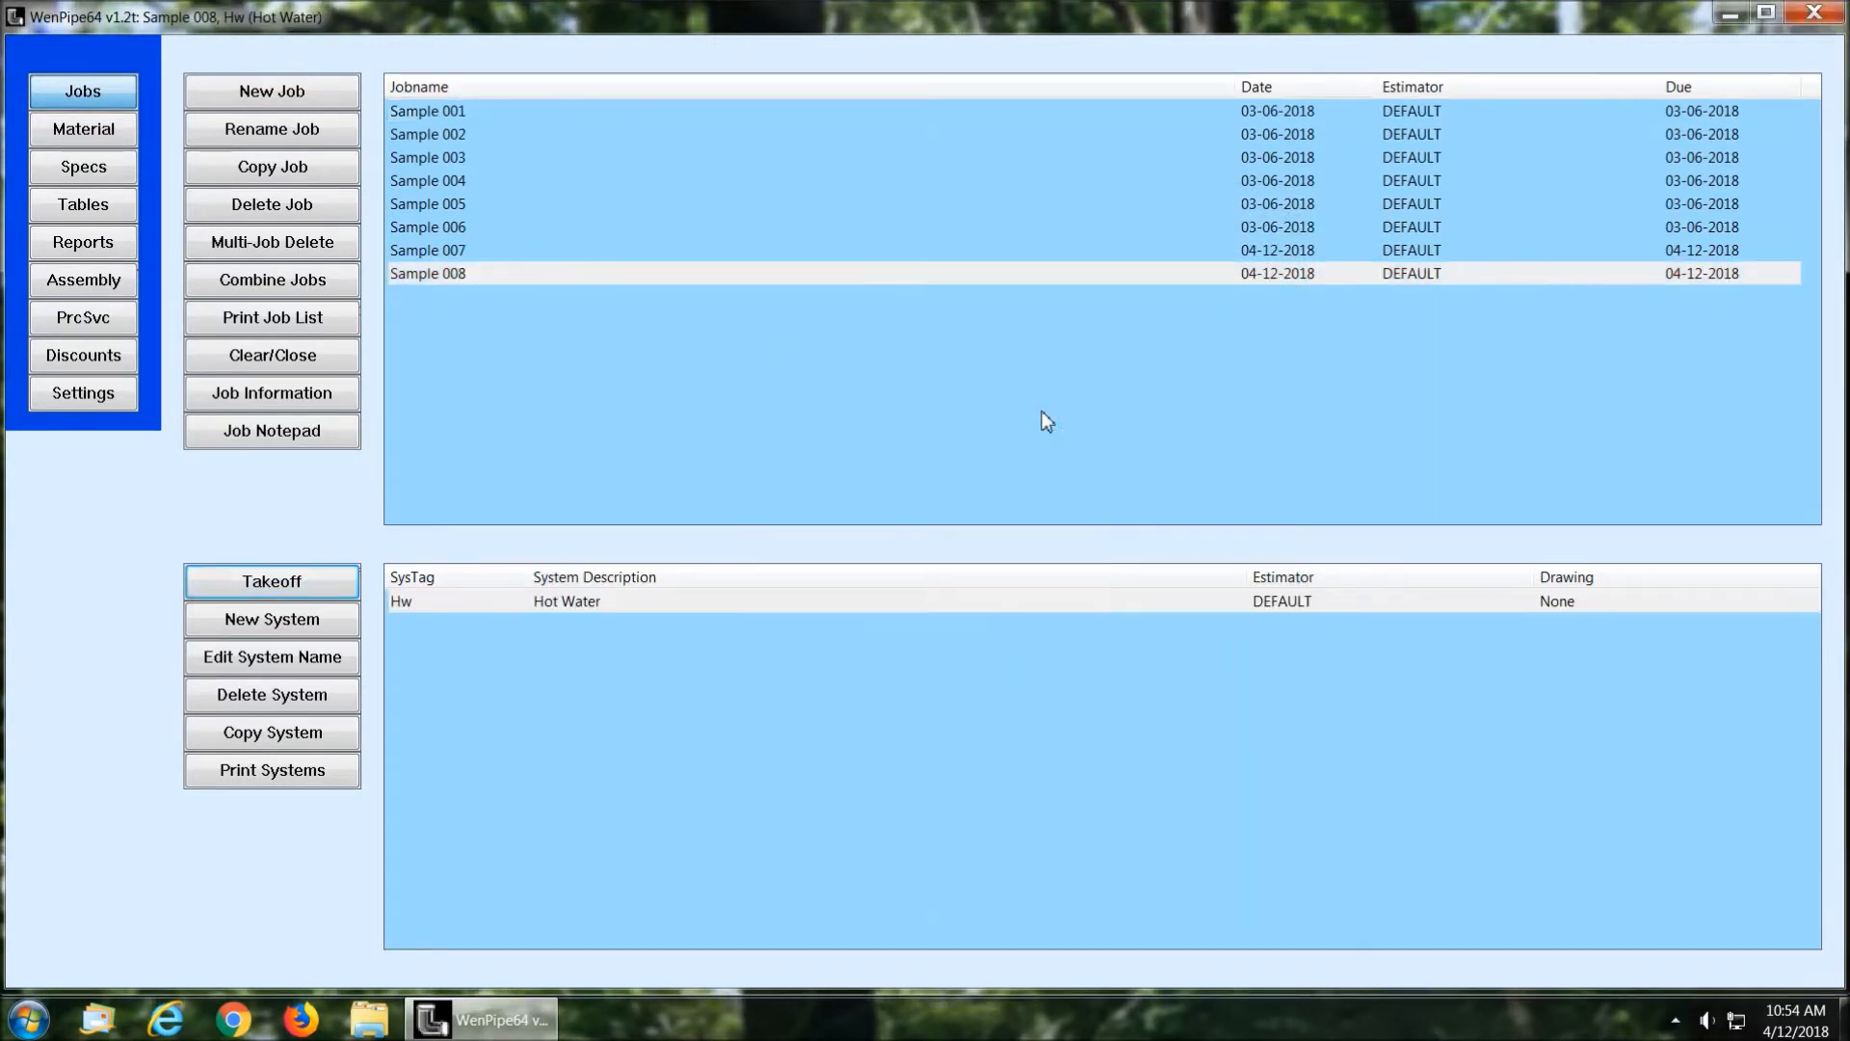
Step: Start the Hot Water takeoff for floor 1, drawing M1, Entire Job Area, with a pipe diameter of 1
{"action": "left_click", "coordinate": [267, 582]}
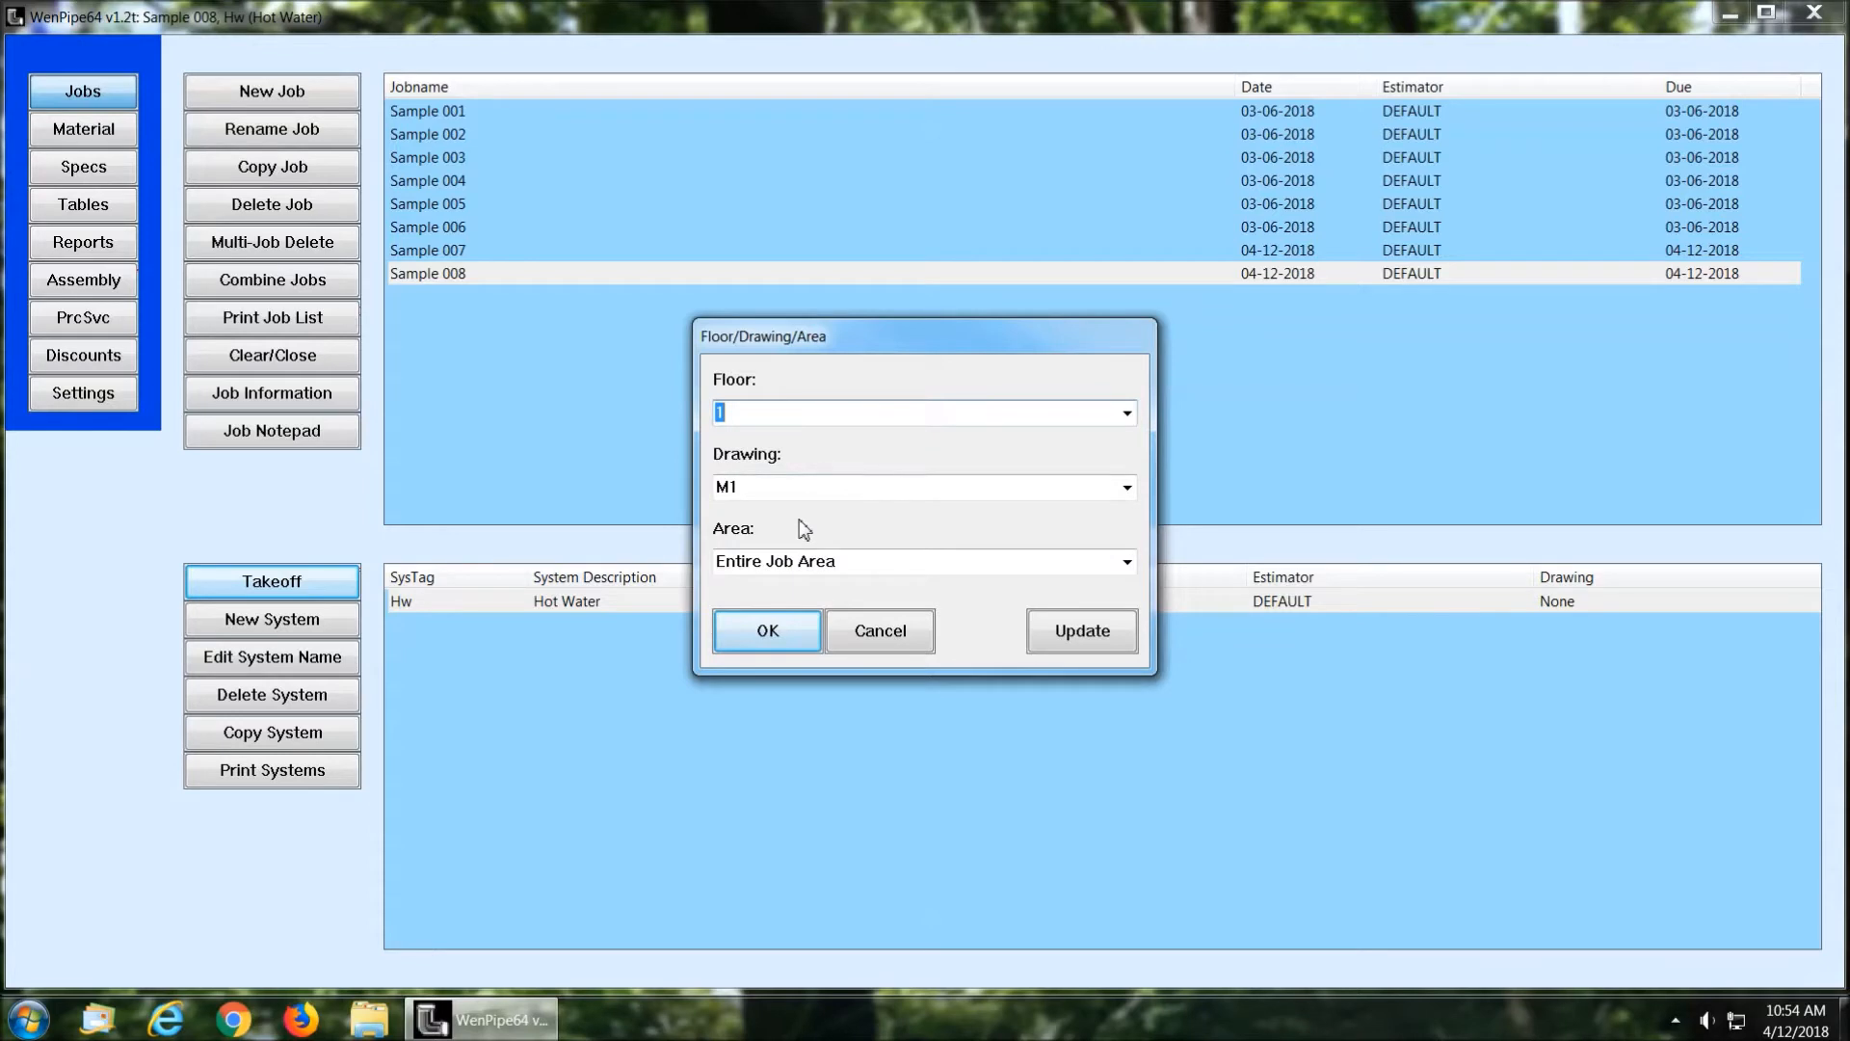
{"action": "left_click", "coordinate": [763, 632]}
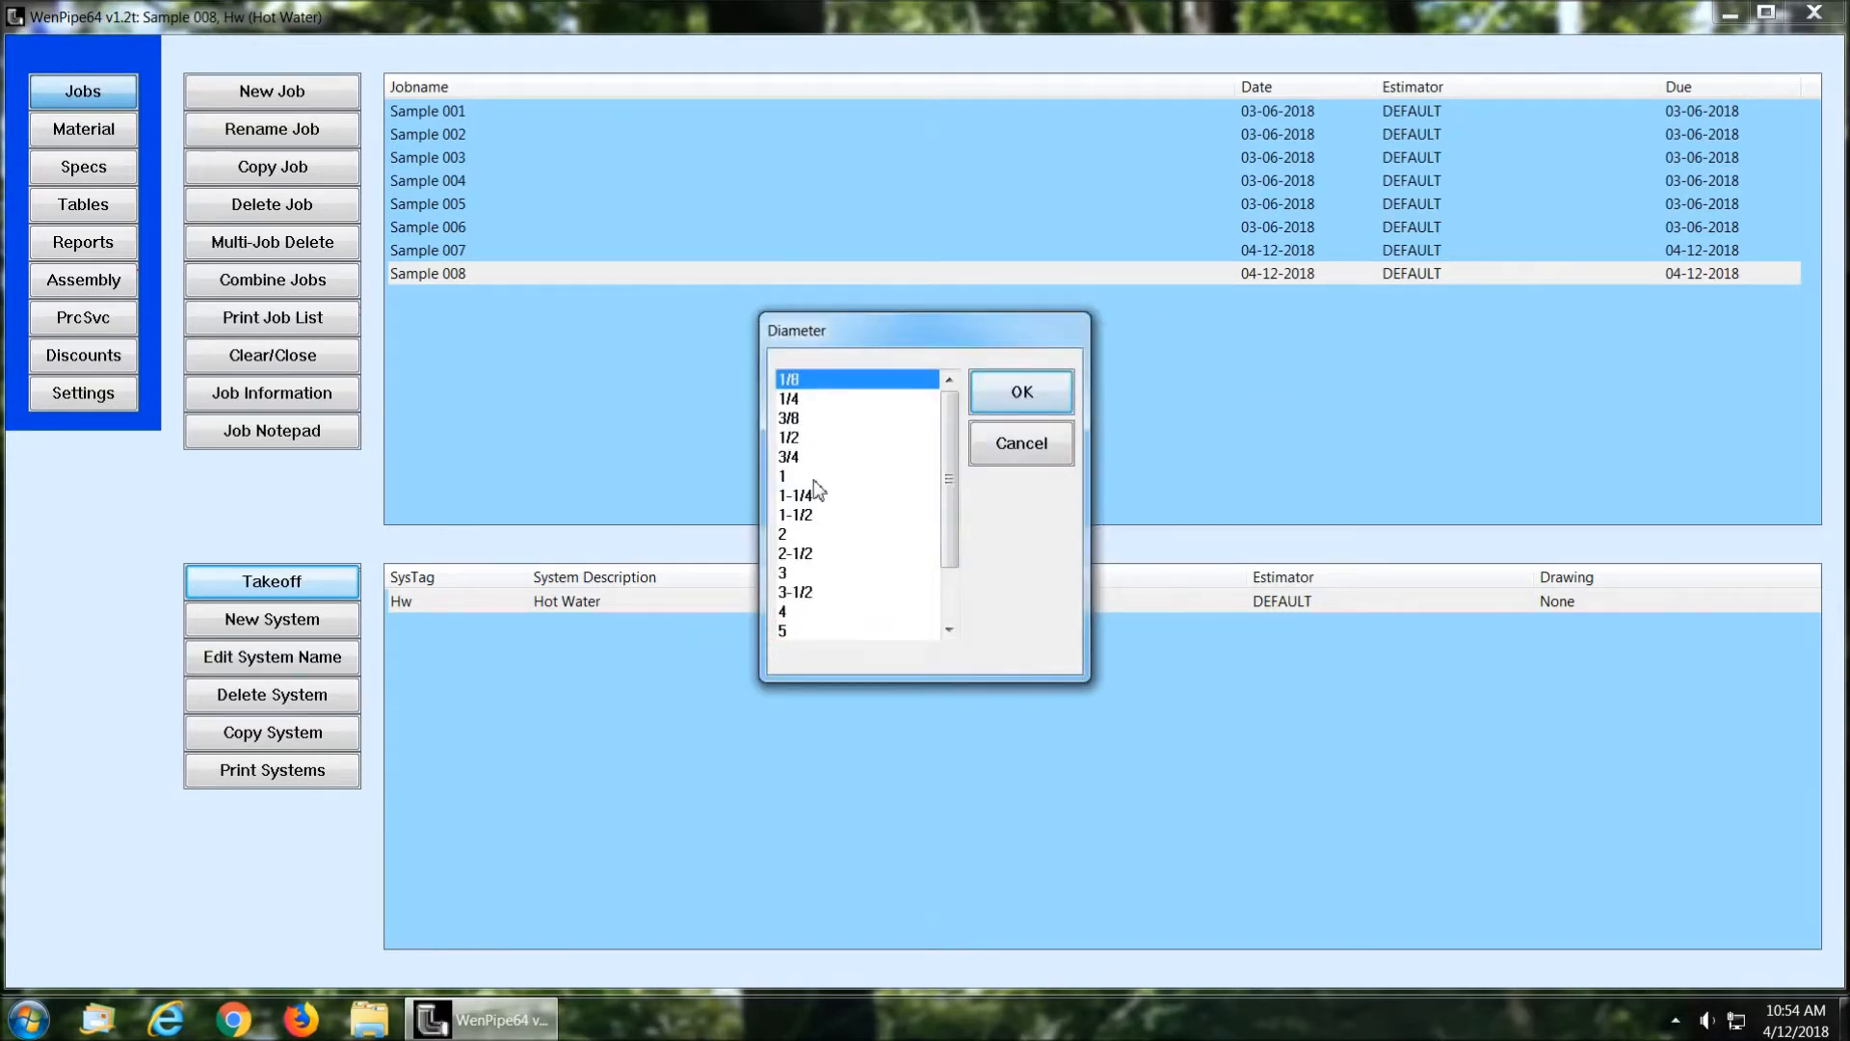
{"action": "left_click", "coordinate": [819, 476]}
{"action": "left_click", "coordinate": [1021, 392]}
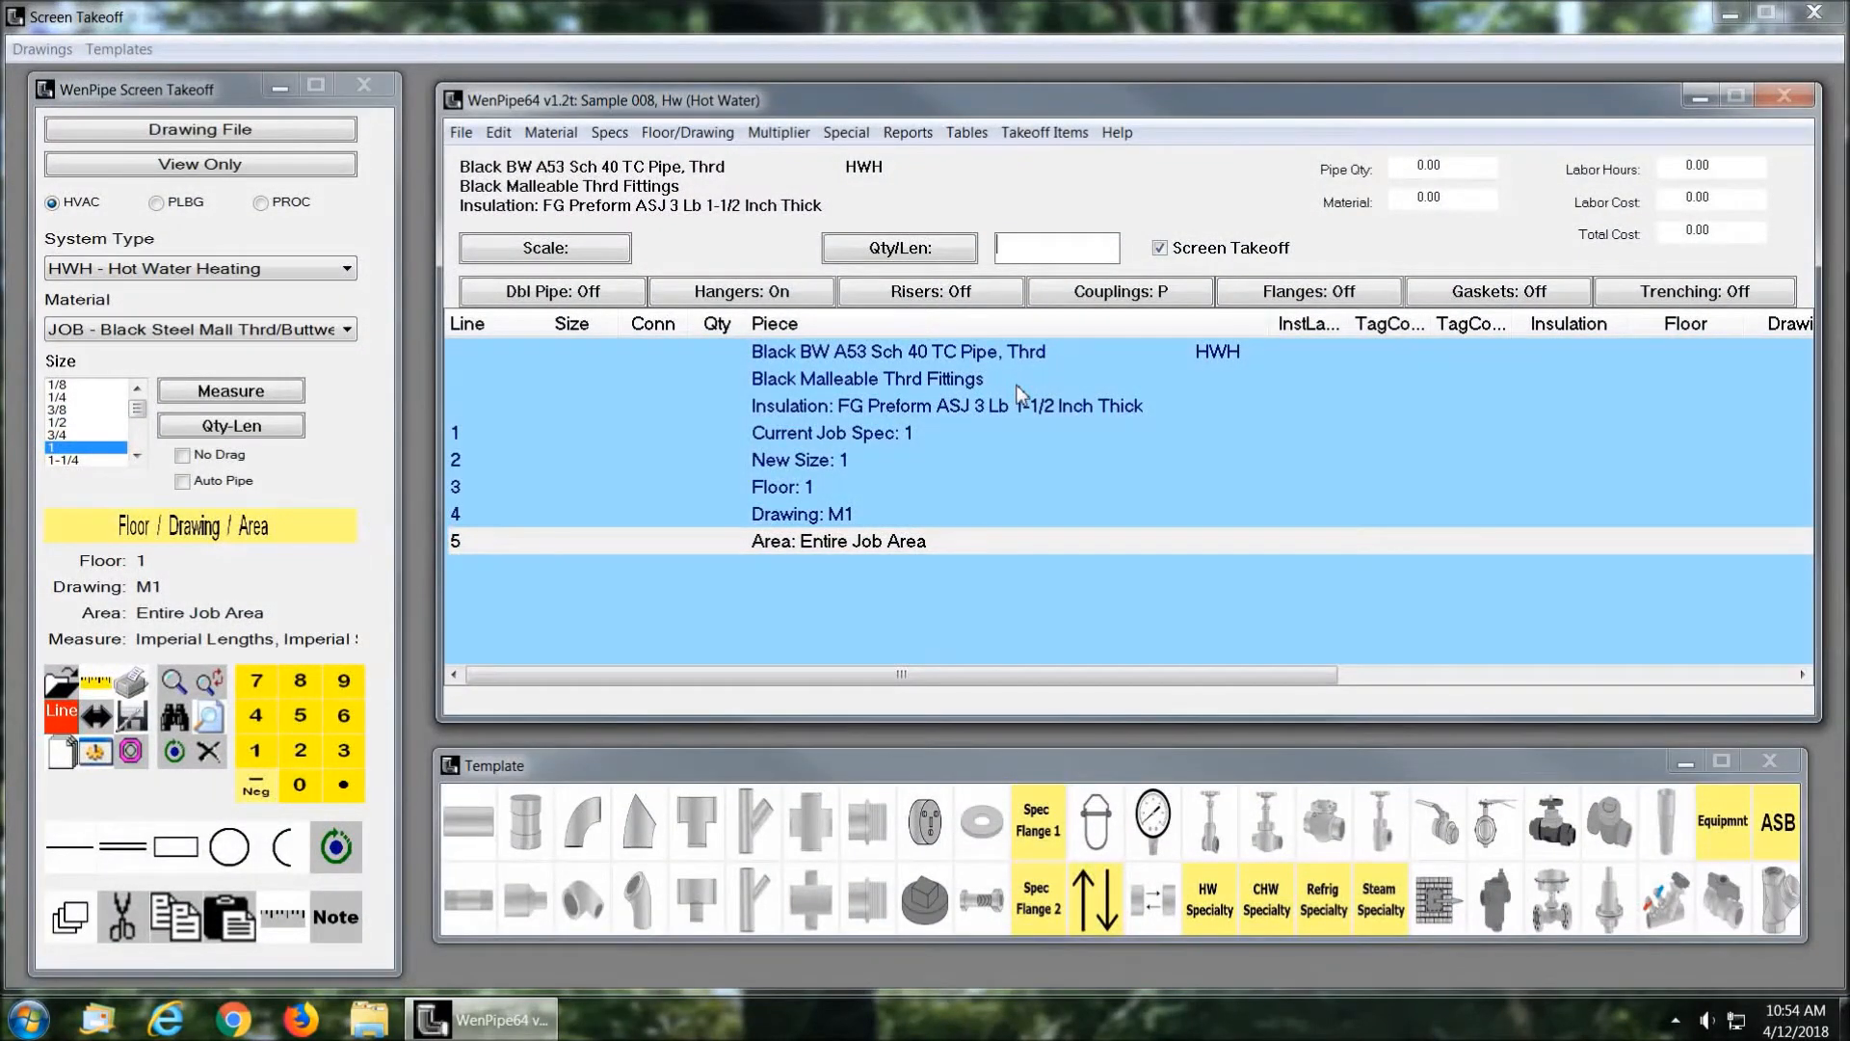
Step: Rearrange the takeoff list, fitting template and Screen Takeoff windows within the workspace
{"action": "left_click_drag", "start_coordinate": [756, 112], "coordinate": [794, 107]}
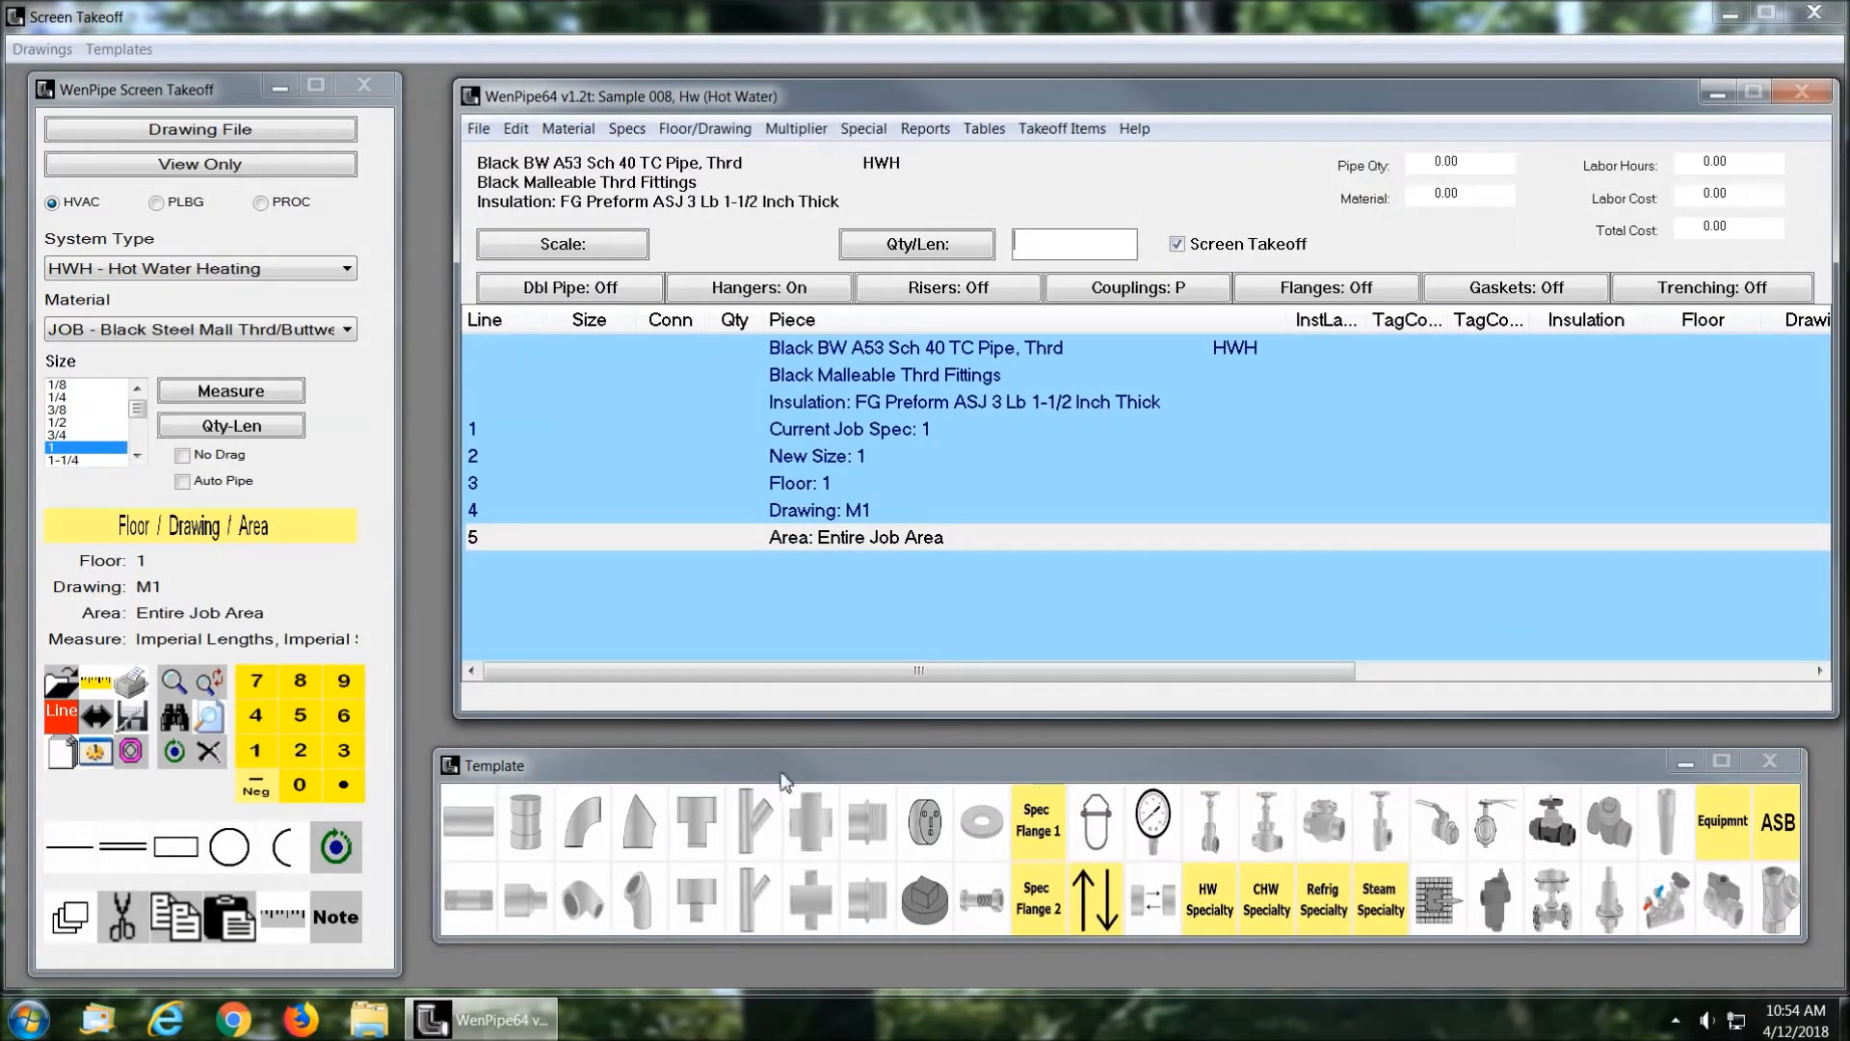
{"action": "left_click_drag", "start_coordinate": [792, 750], "coordinate": [809, 784]}
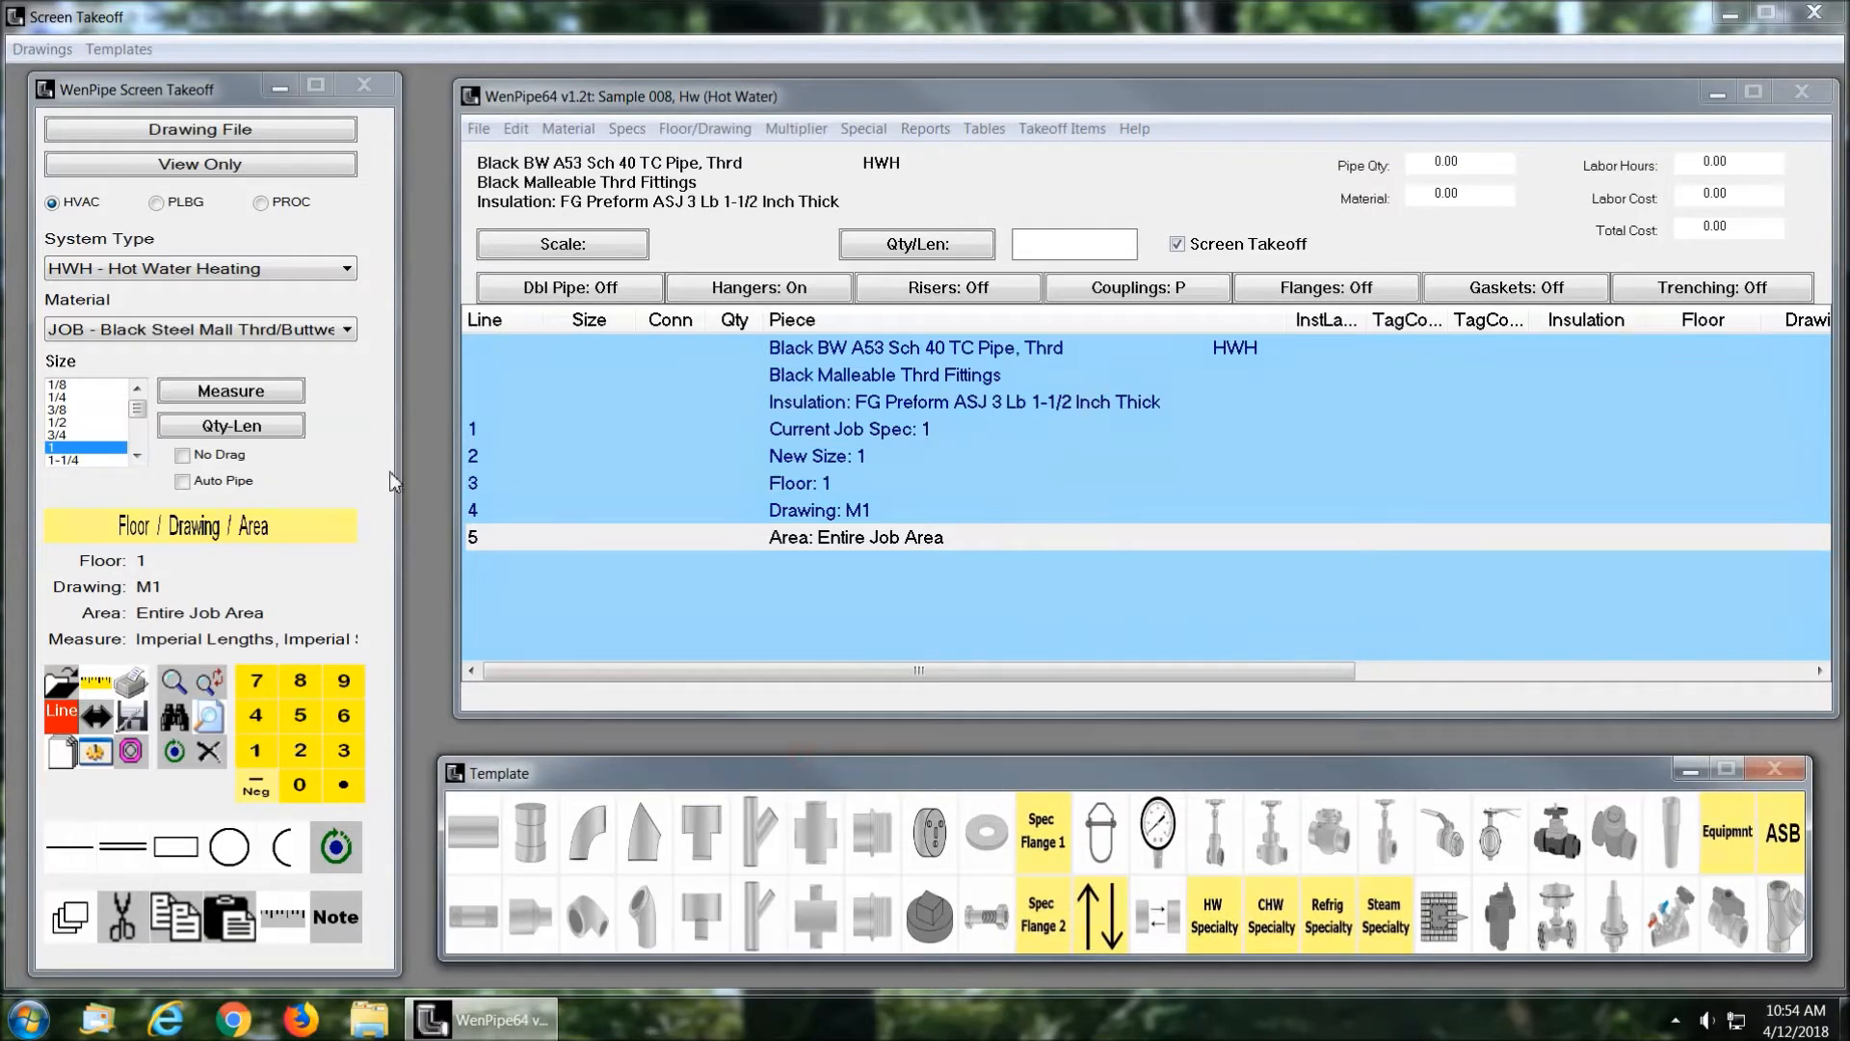
{"action": "left_click_drag", "start_coordinate": [399, 481], "coordinate": [395, 481]}
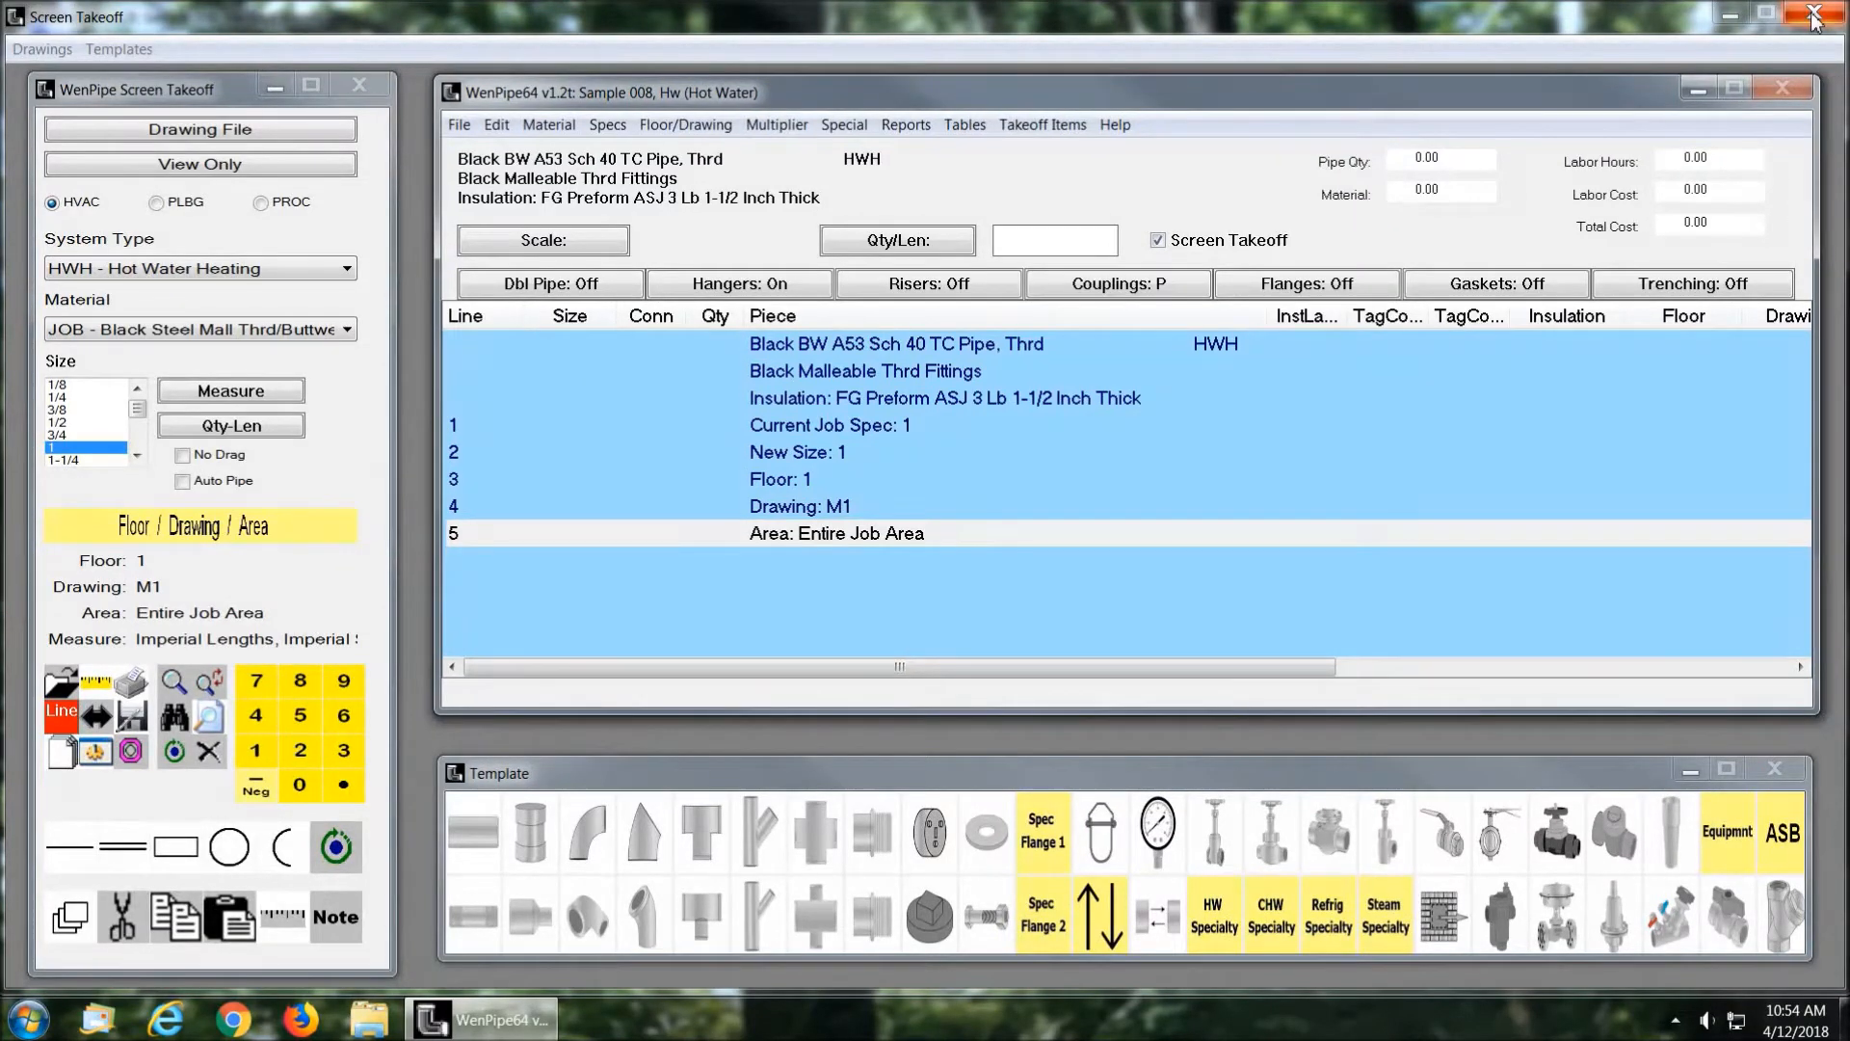
{"action": "left_click_drag", "start_coordinate": [1291, 88], "coordinate": [1288, 86]}
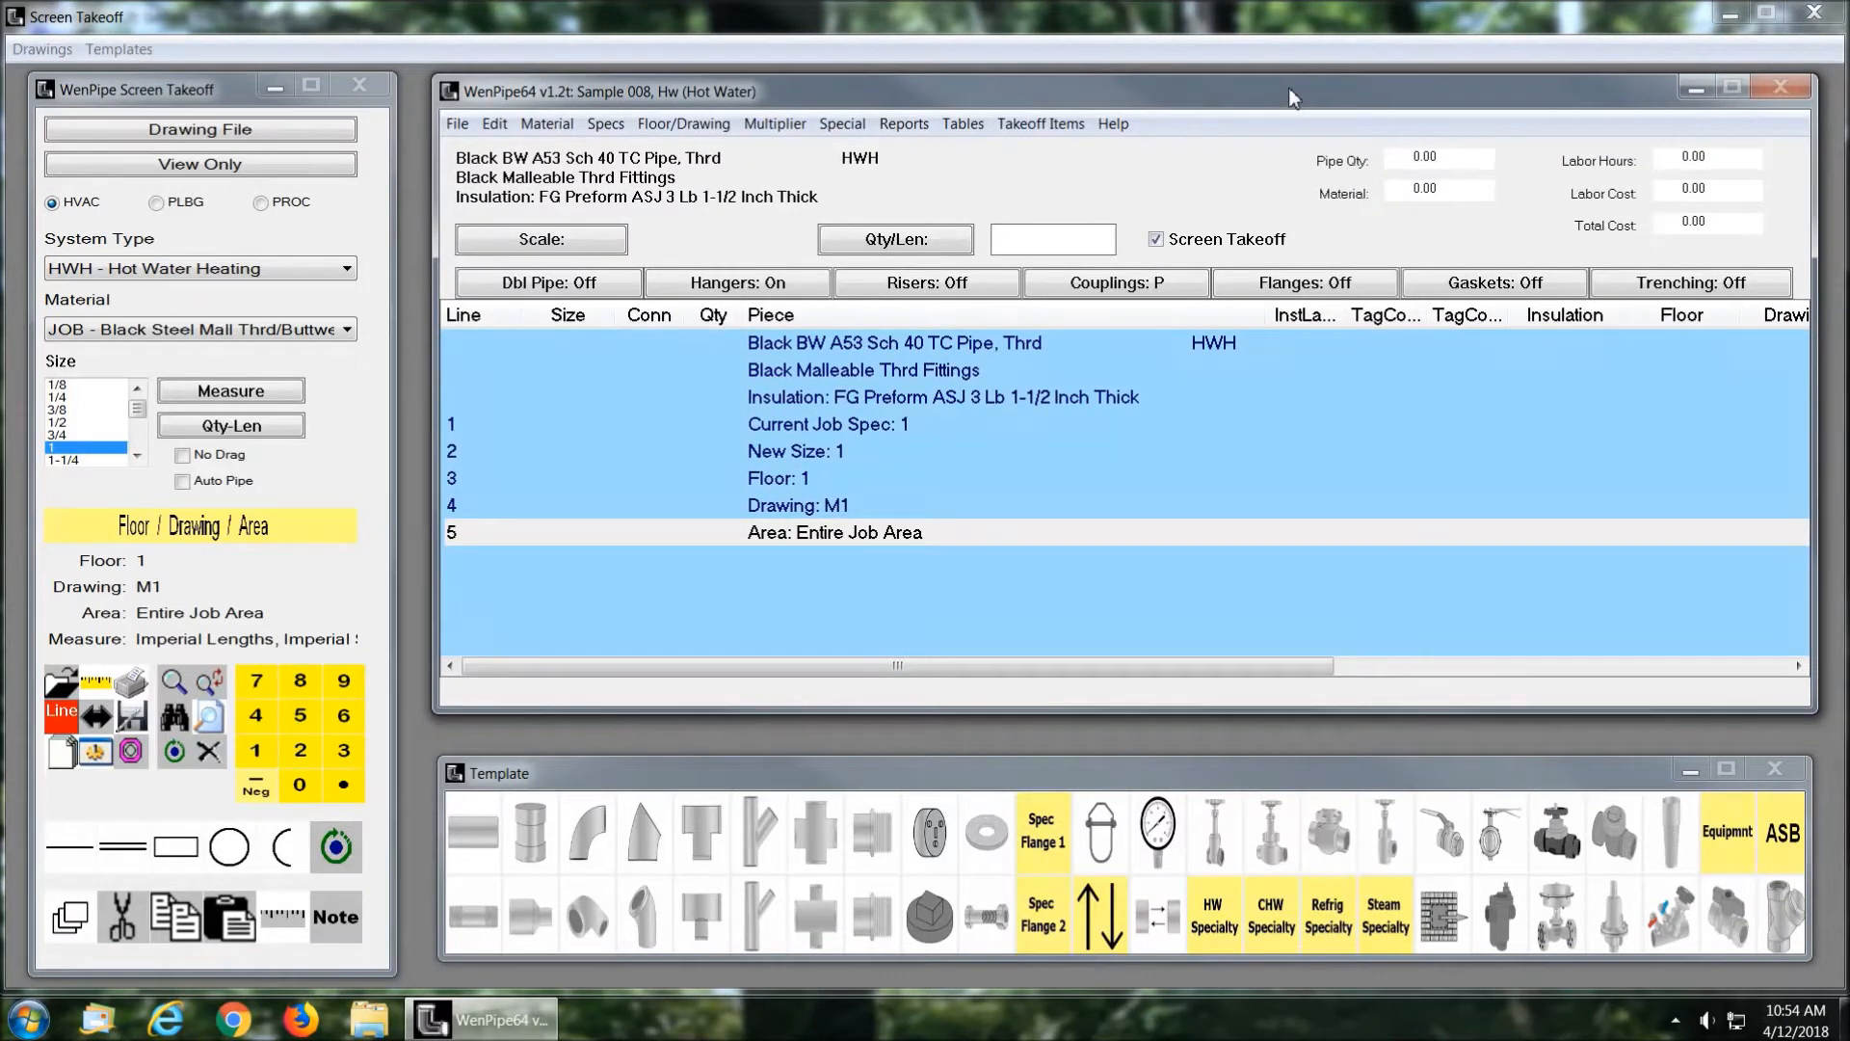
Step: With Screen Takeoff turned off, add size 1 threaded items: a pipe length of 100, two 90D Elbows and one Tee
{"action": "left_click", "coordinate": [1157, 242]}
{"action": "left_click", "coordinate": [465, 838]}
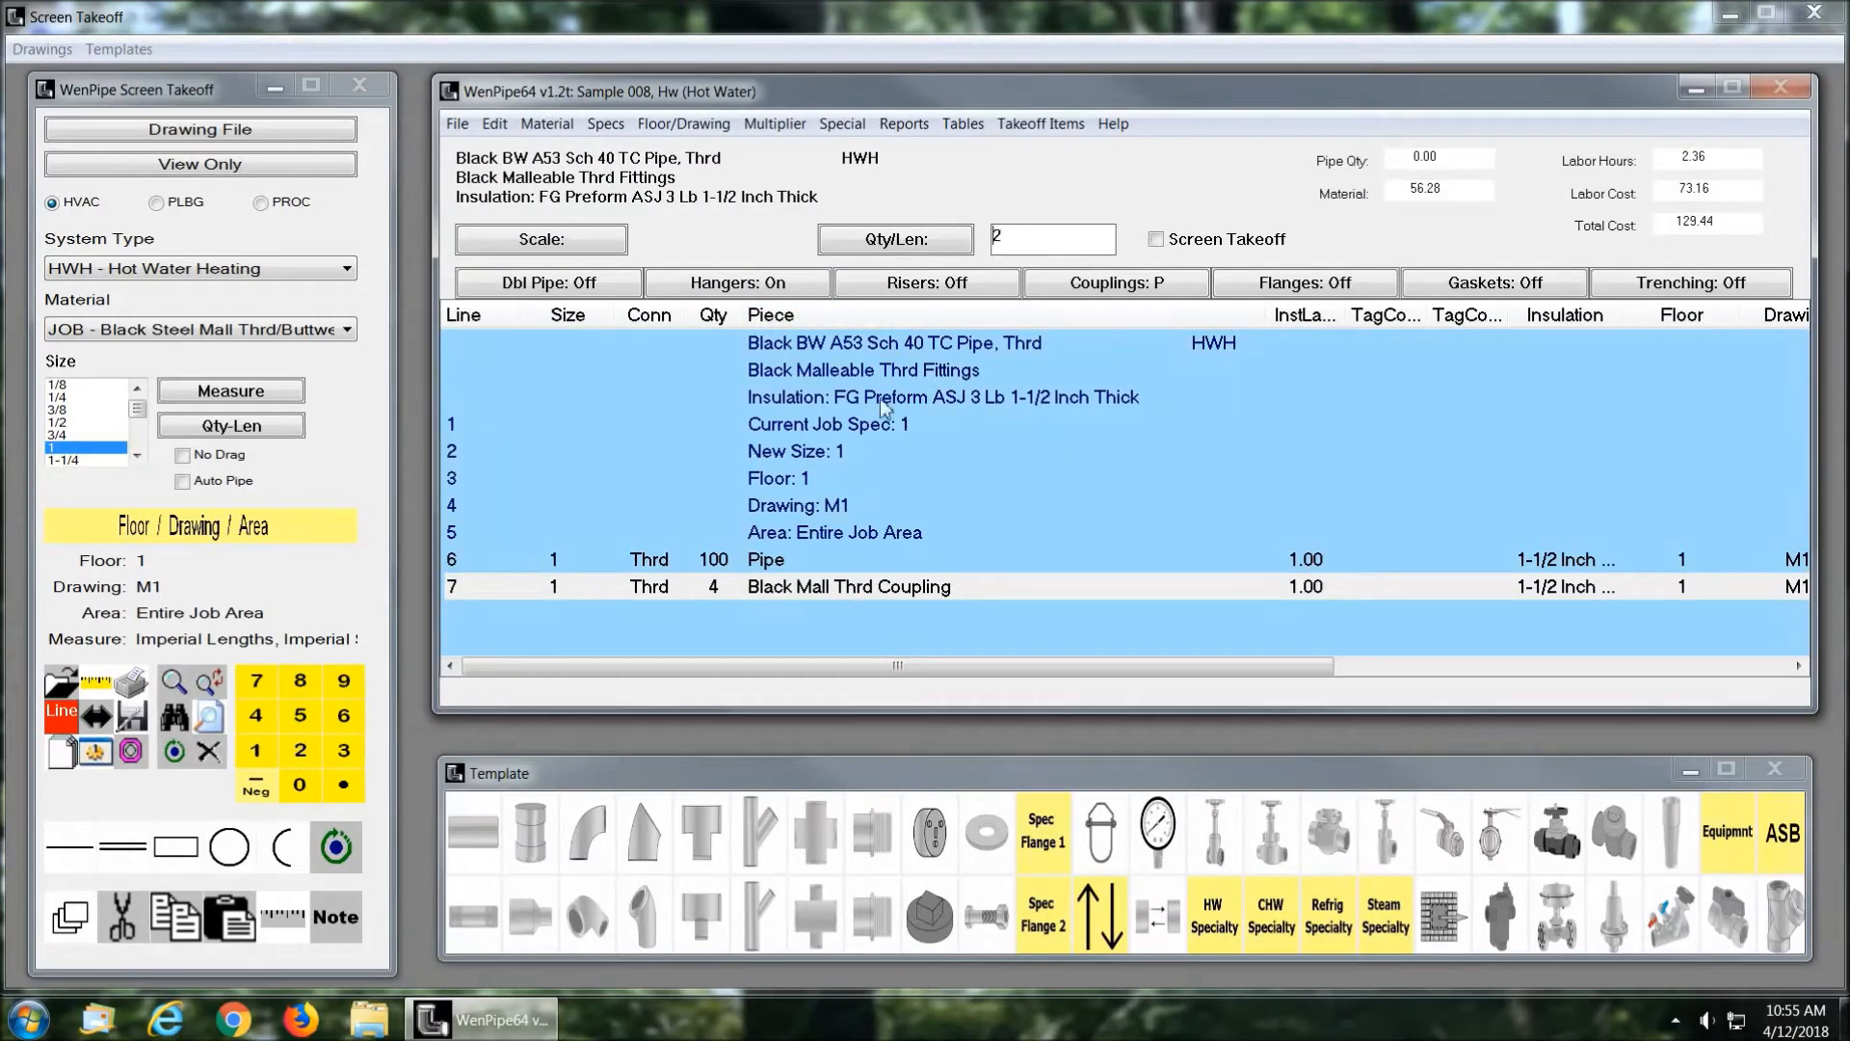
{"action": "left_click", "coordinate": [589, 826]}
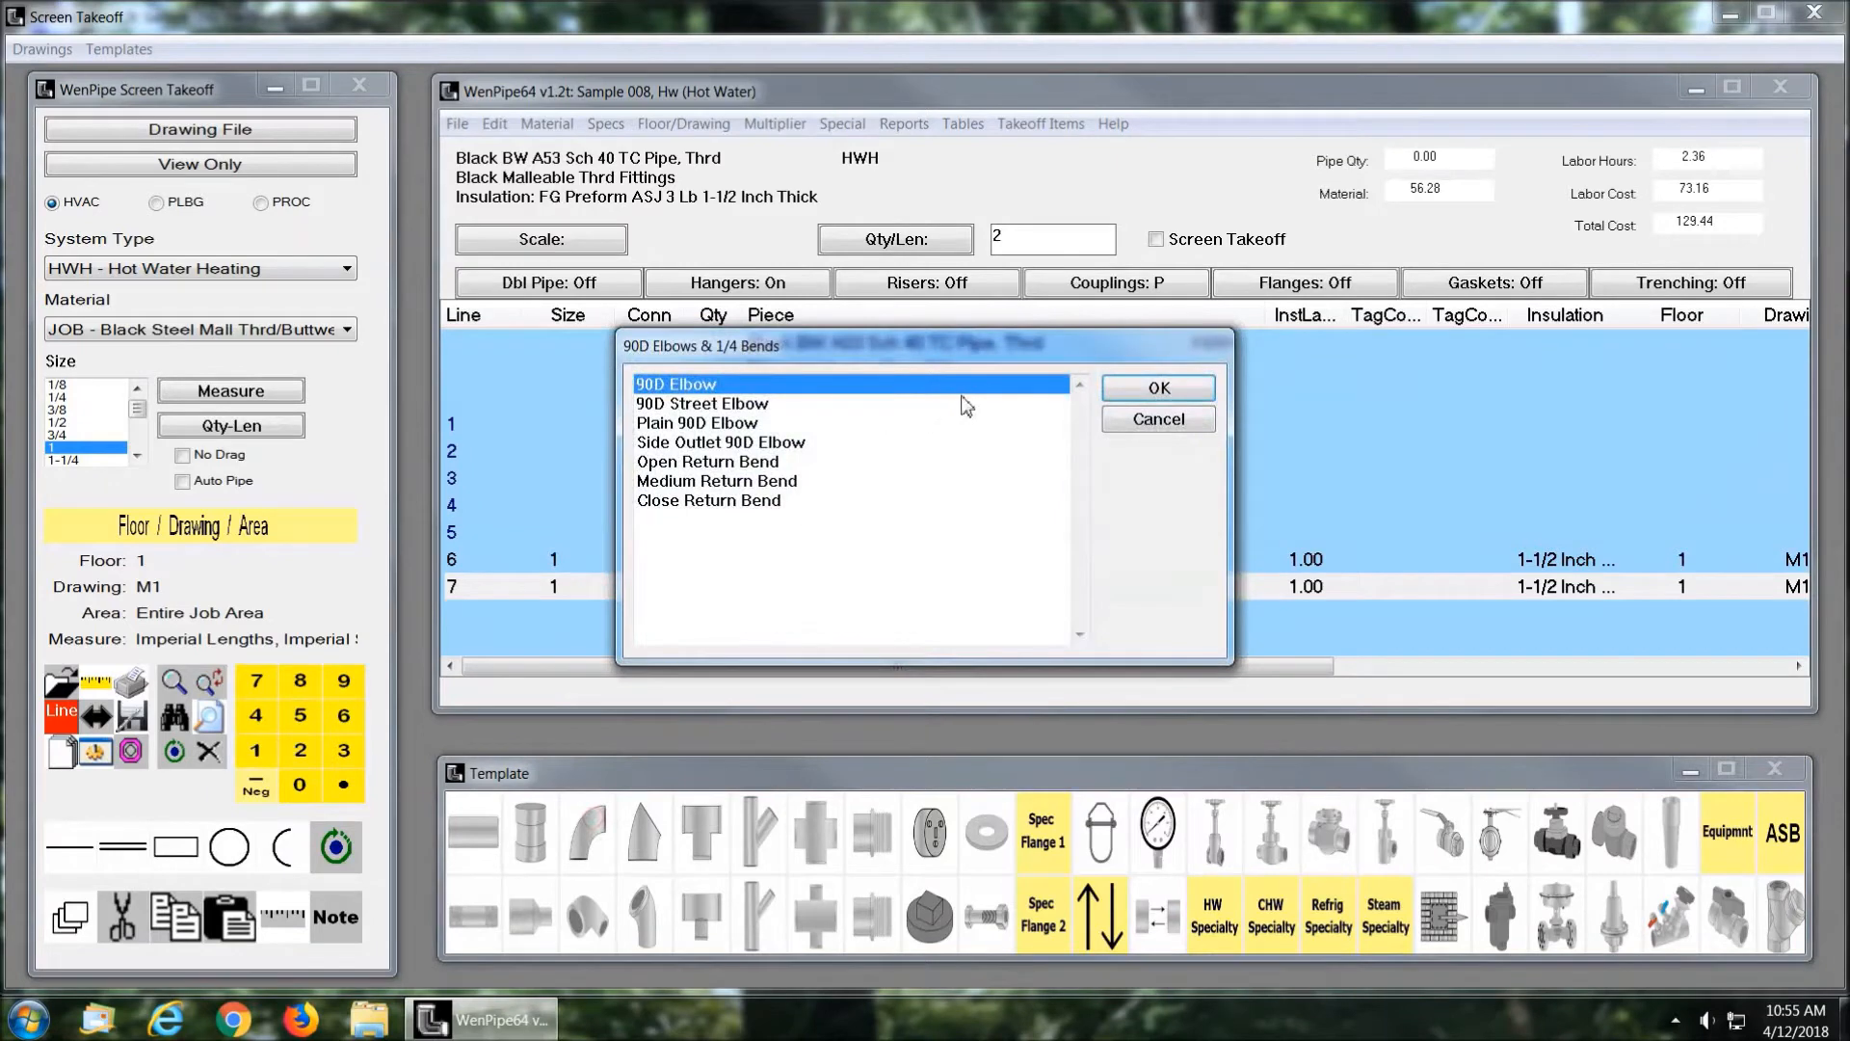
{"action": "left_click", "coordinate": [1147, 387]}
{"action": "left_click", "coordinate": [706, 833]}
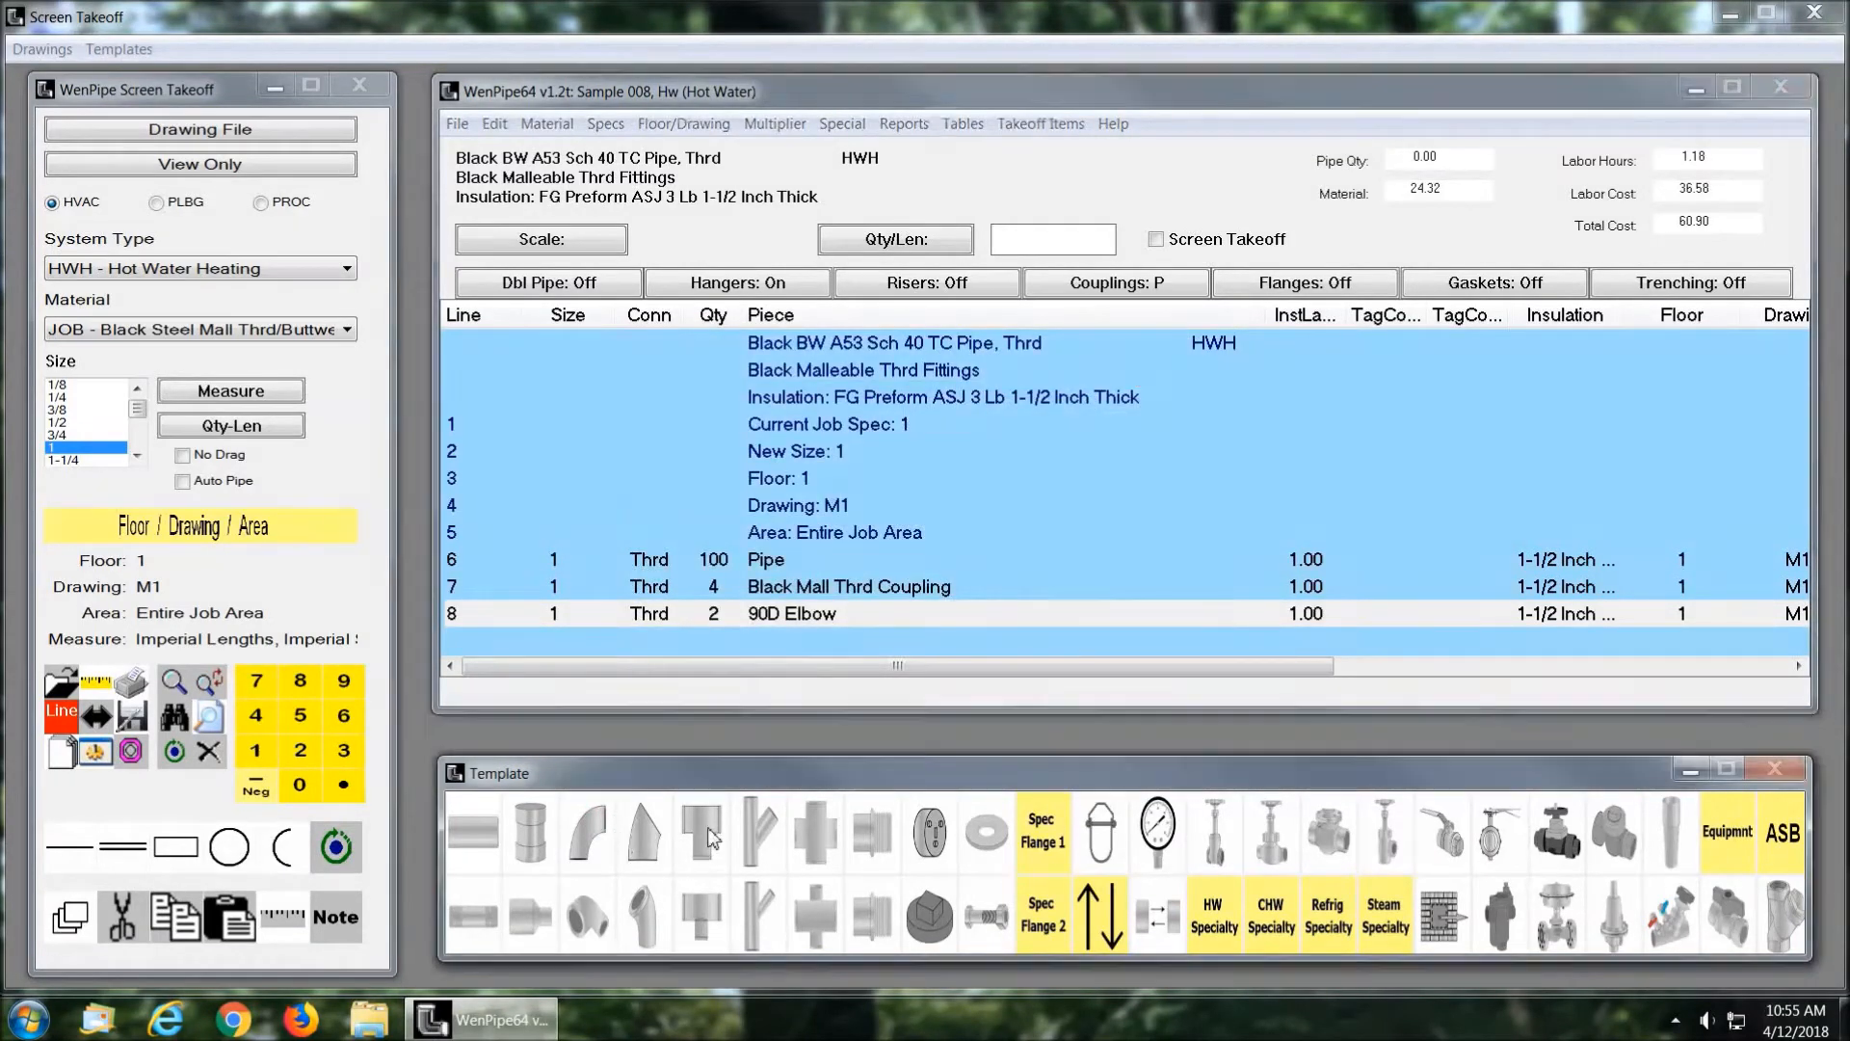
{"action": "left_click", "coordinate": [1153, 389]}
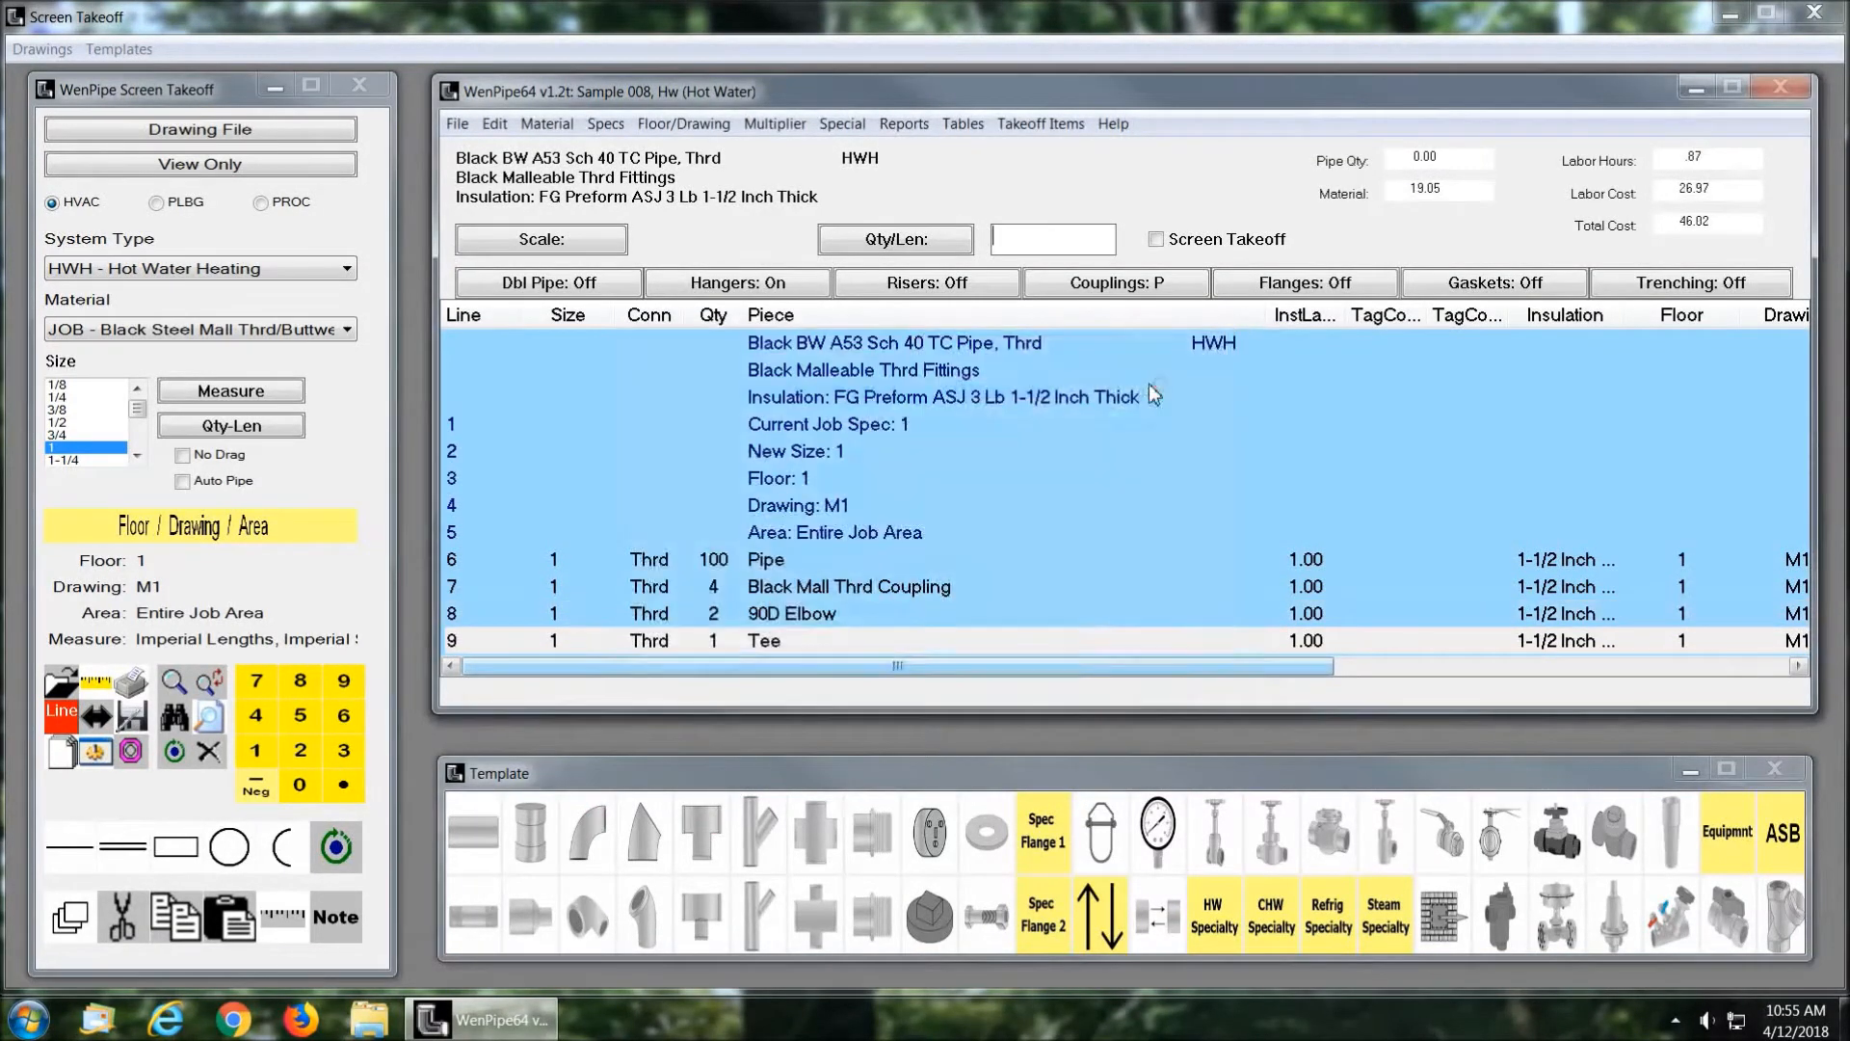
Step: Copy the pipe, coupling, elbow and tee lines and paste them after the tee line
{"action": "left_click", "coordinate": [795, 561]}
{"action": "left_click", "coordinate": [795, 642], "text": "shift"}
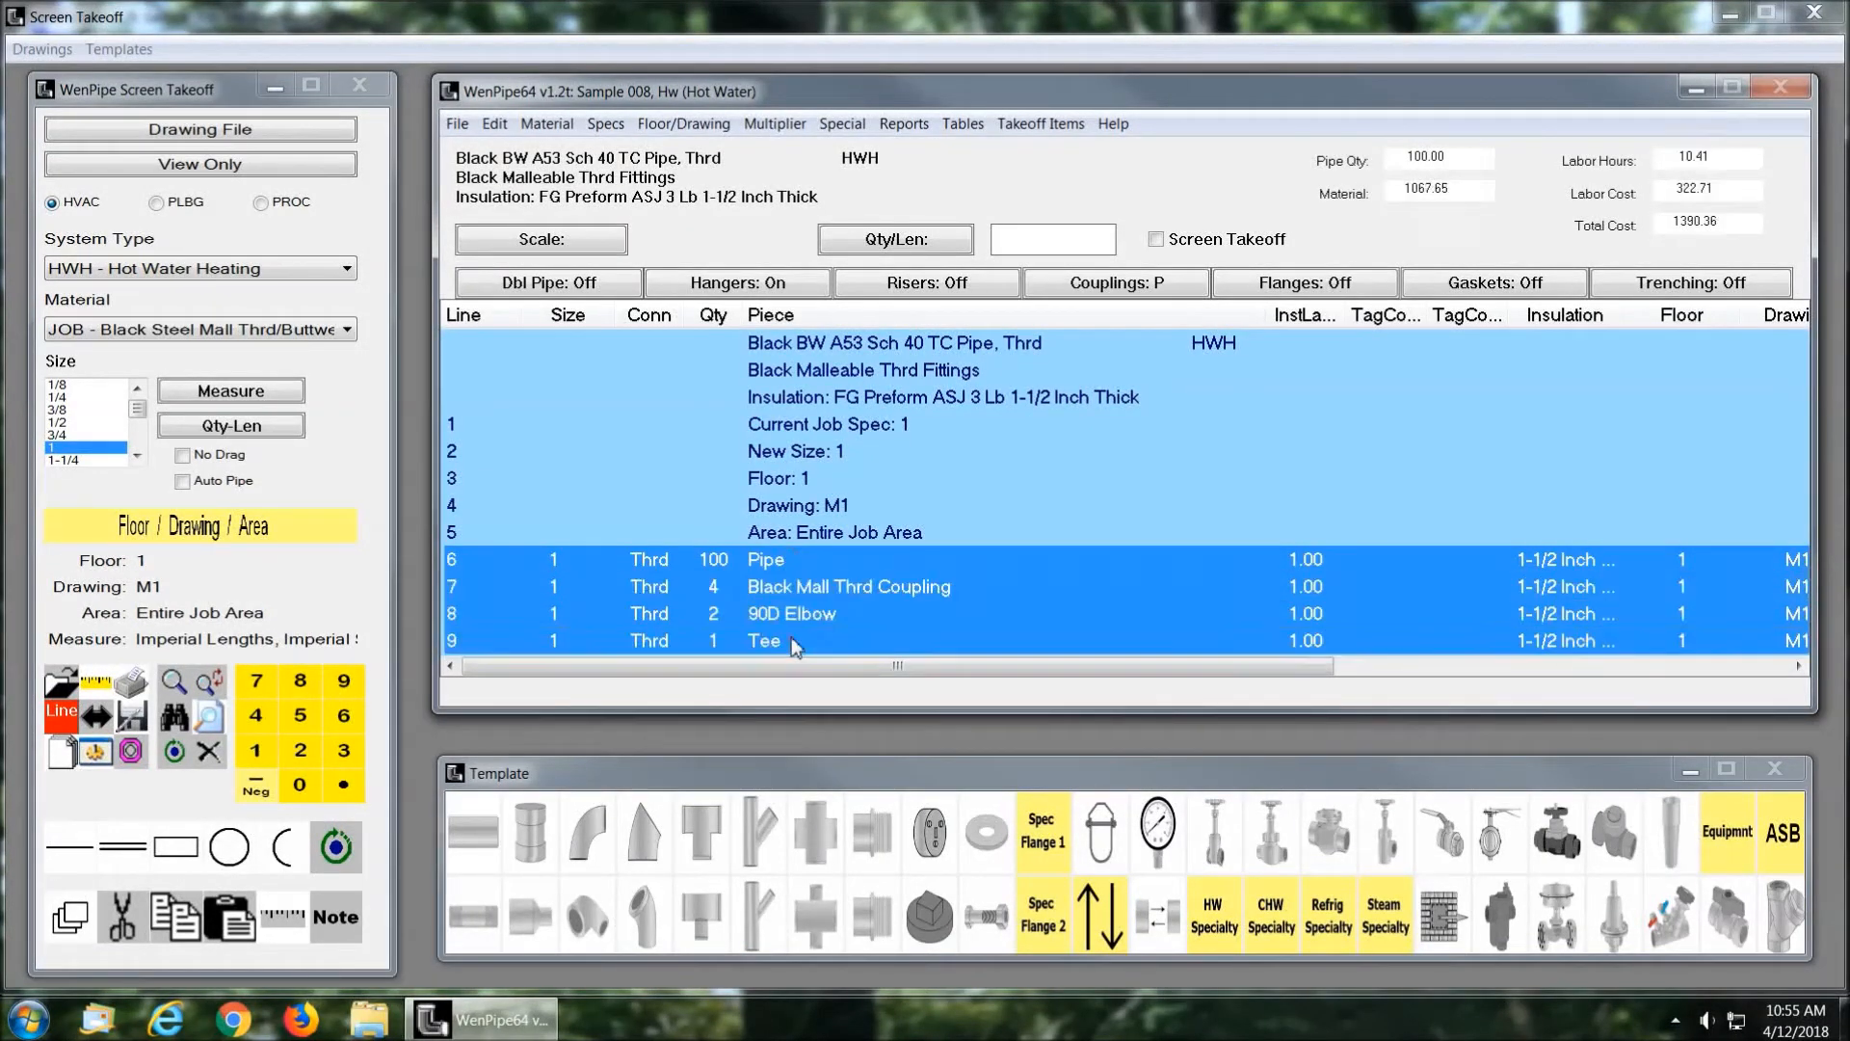
{"action": "right_click", "coordinate": [800, 643]}
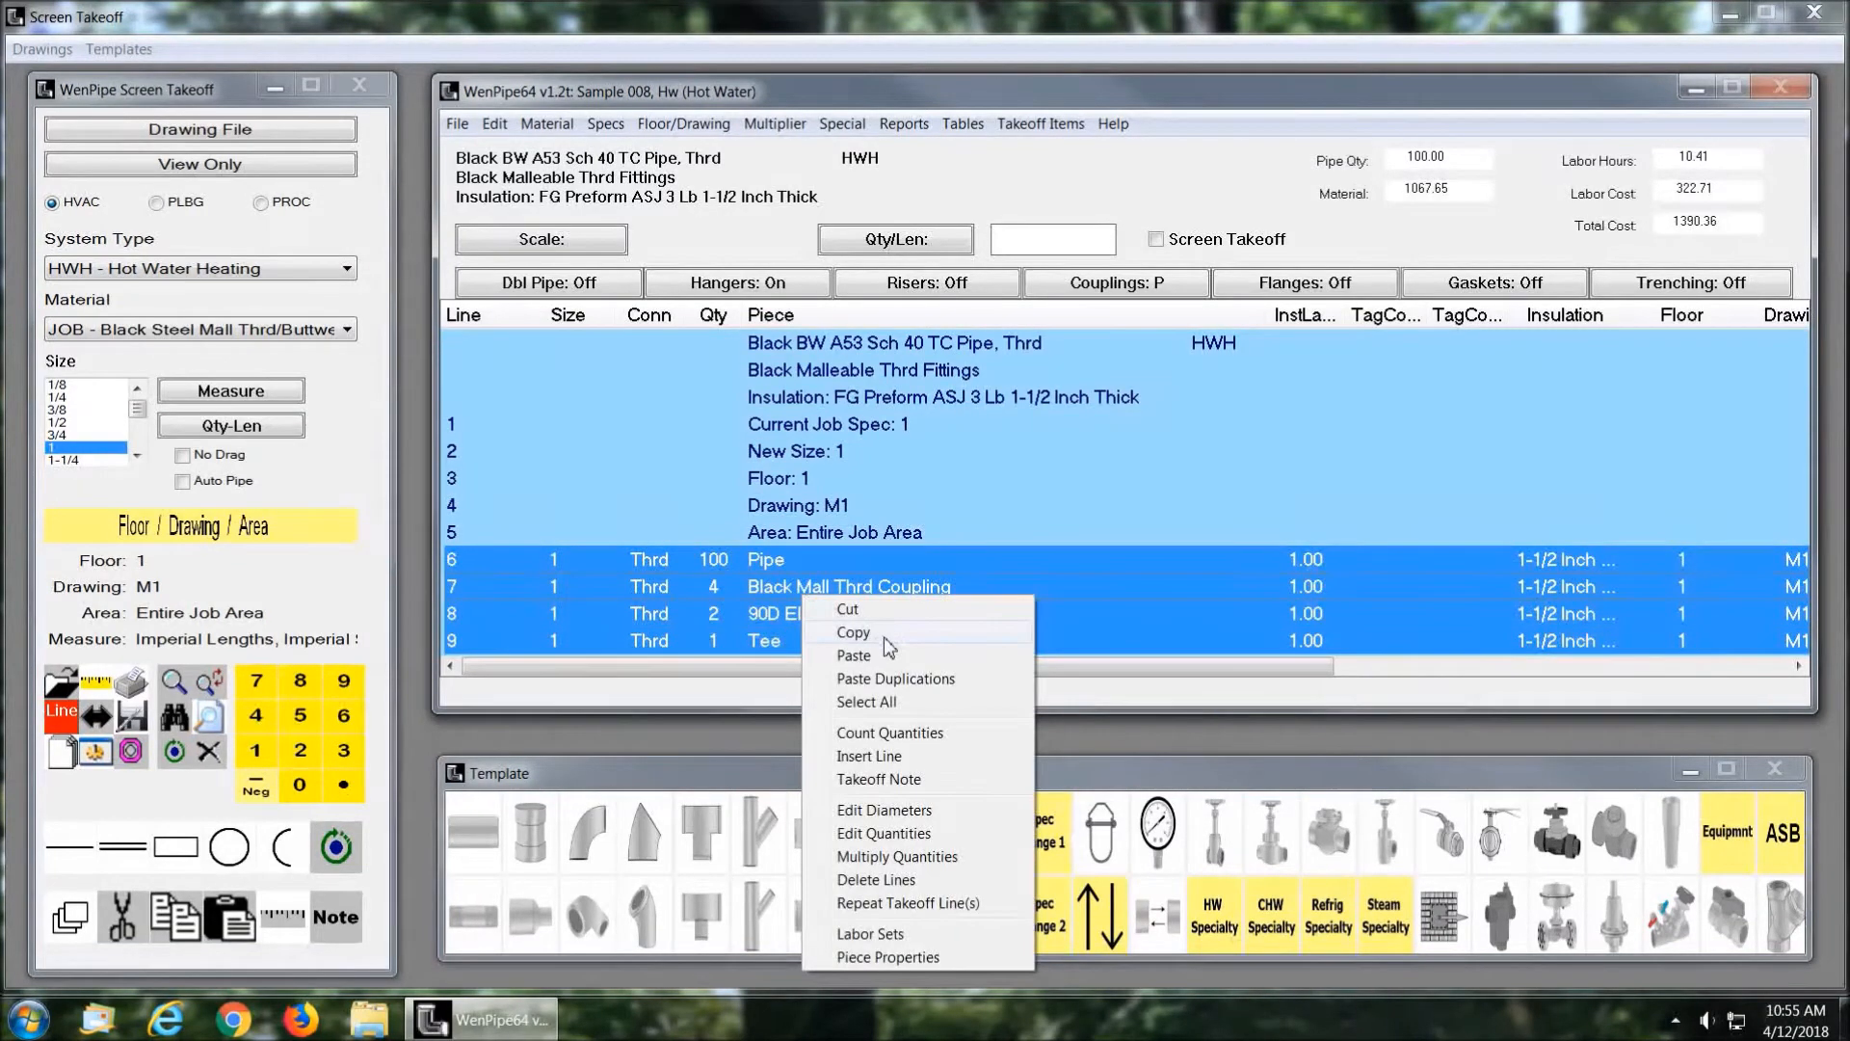
{"action": "left_click", "coordinate": [878, 633]}
{"action": "left_click", "coordinate": [814, 641]}
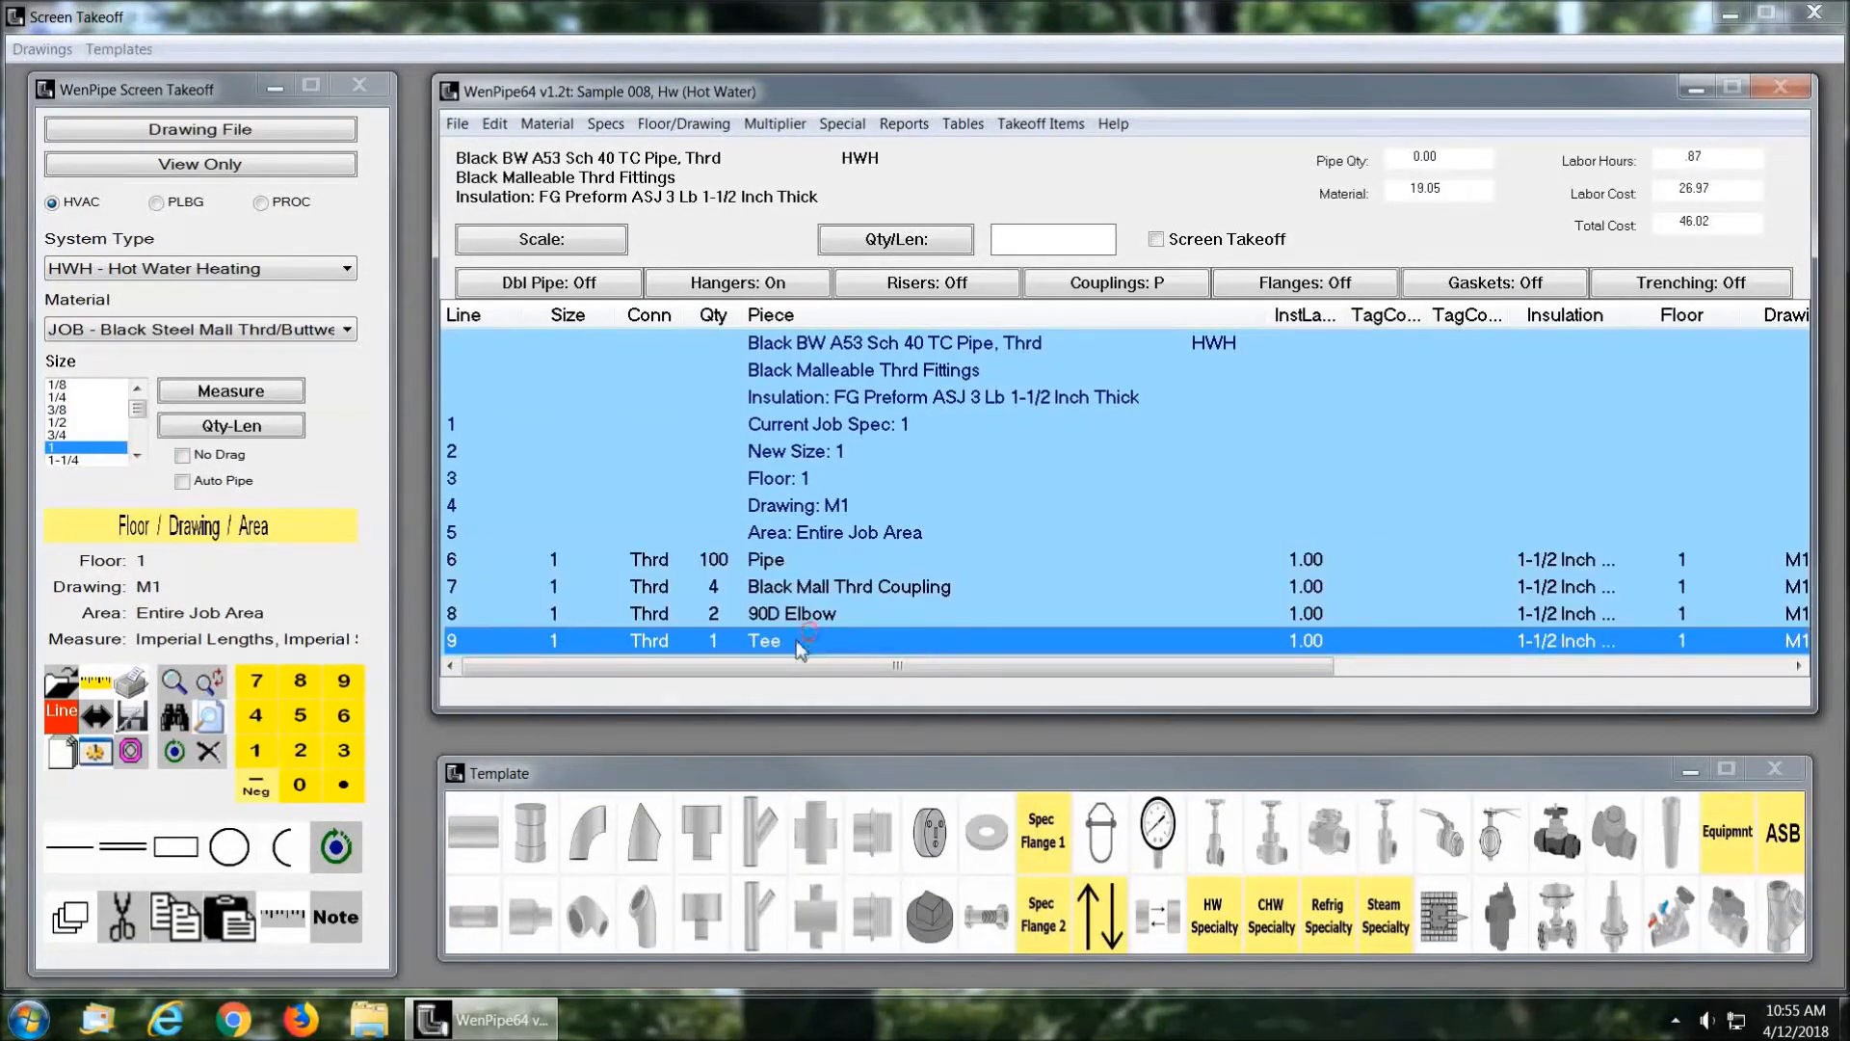
{"action": "right_click", "coordinate": [797, 644]}
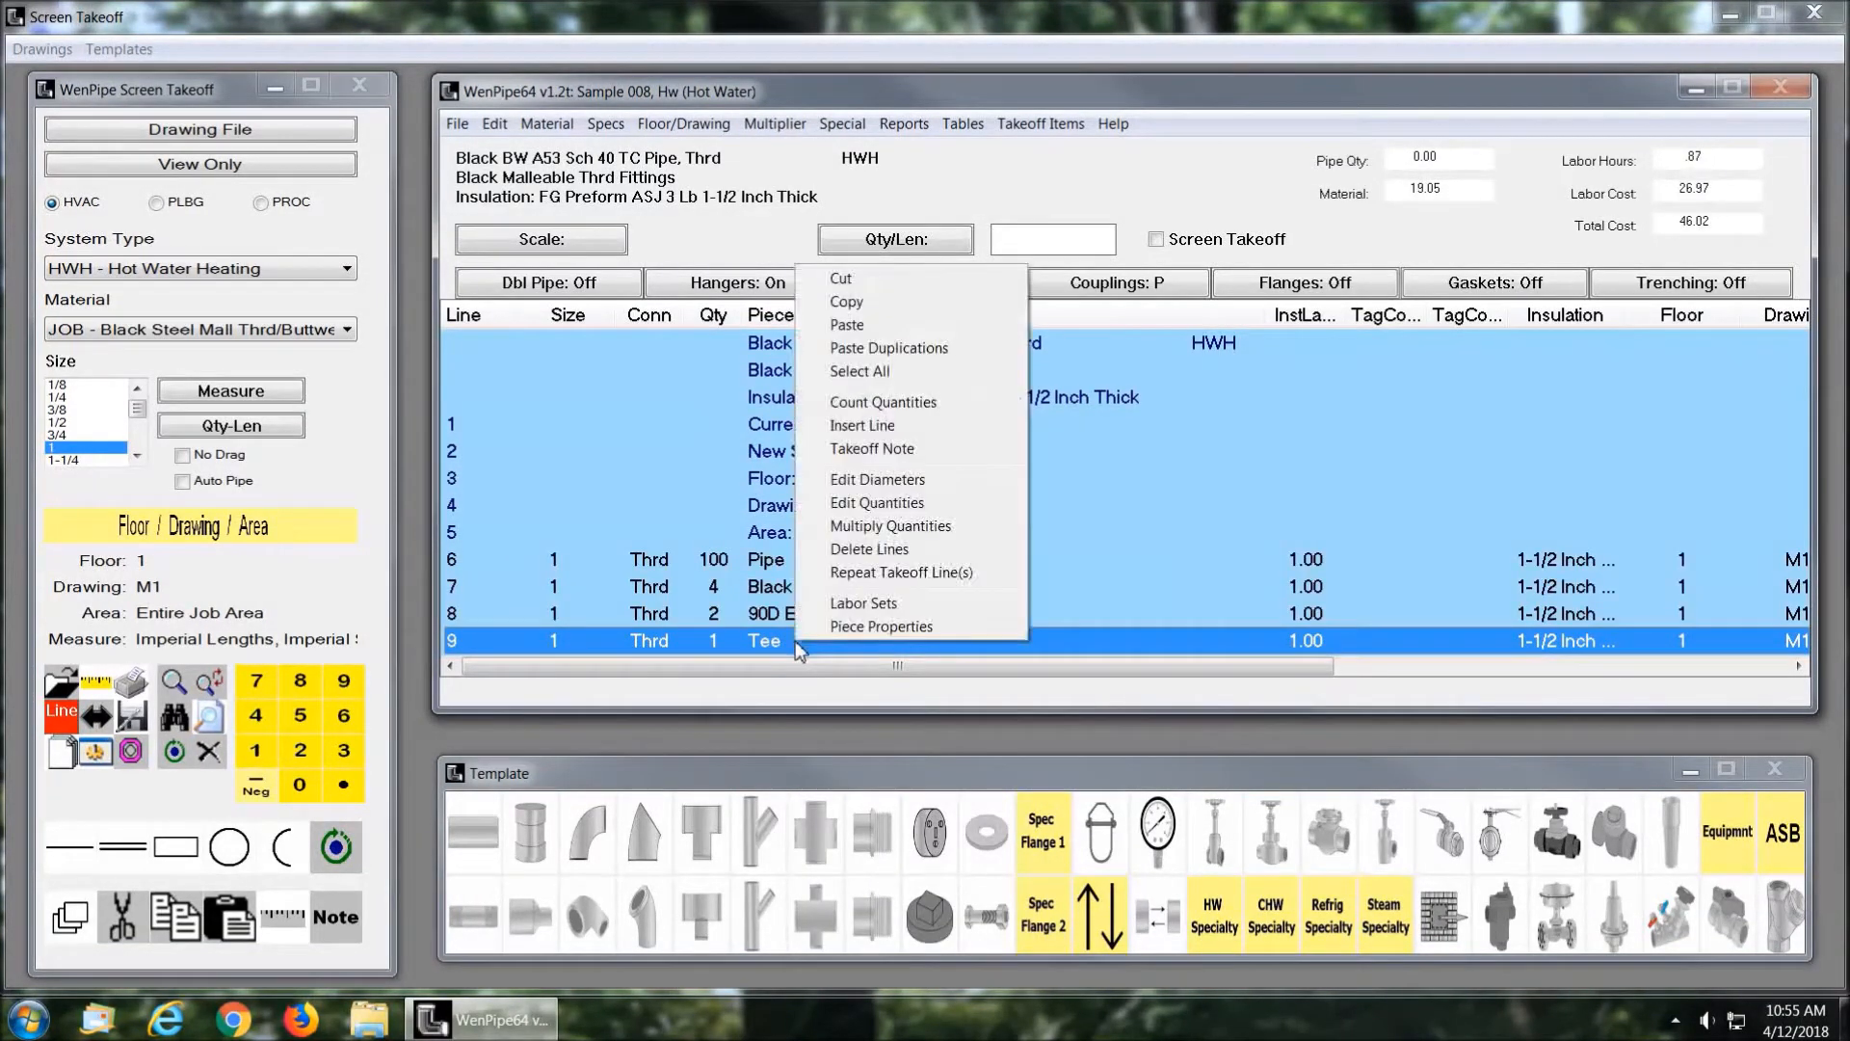
{"action": "left_click", "coordinate": [848, 325]}
{"action": "left_click", "coordinate": [868, 590]}
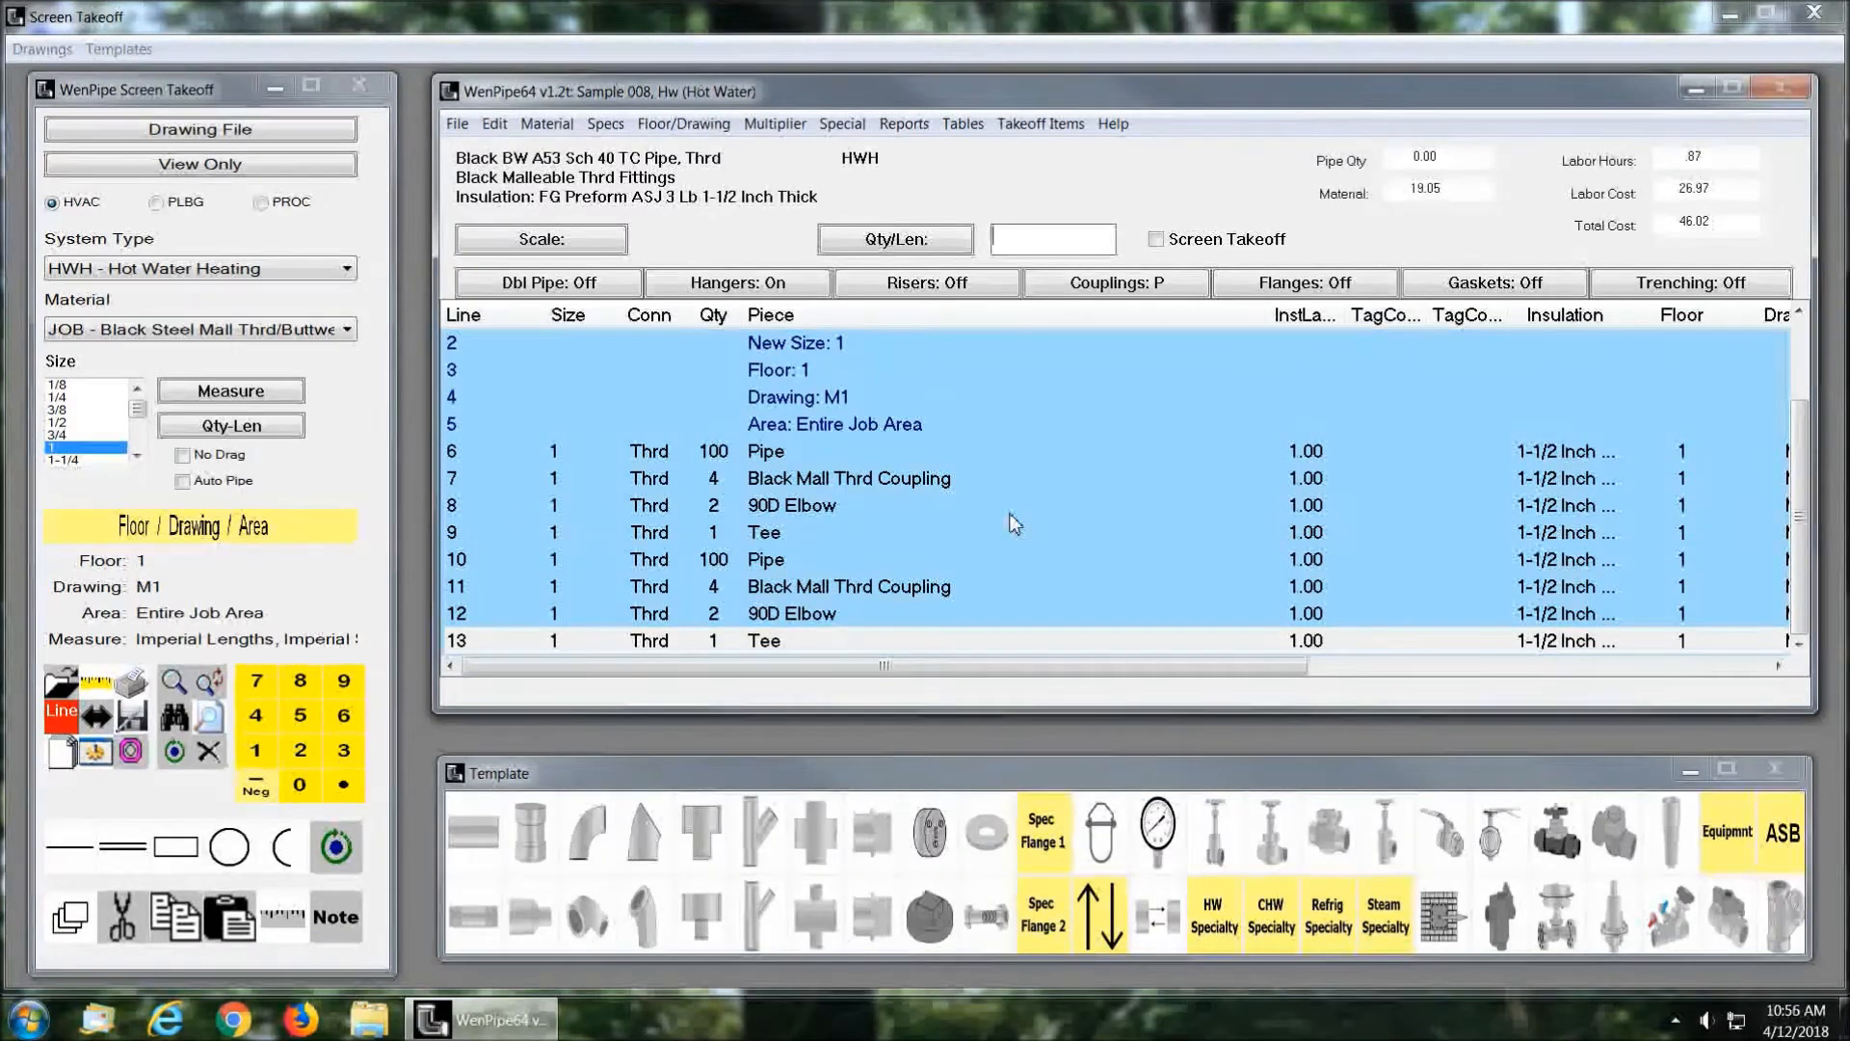
Step: Change the takeoff size to 4 and add a welded pipe length of 100 with two 90D Elbow LR fittings
{"action": "type", "text": "4"}
{"action": "key", "text": "Return"}
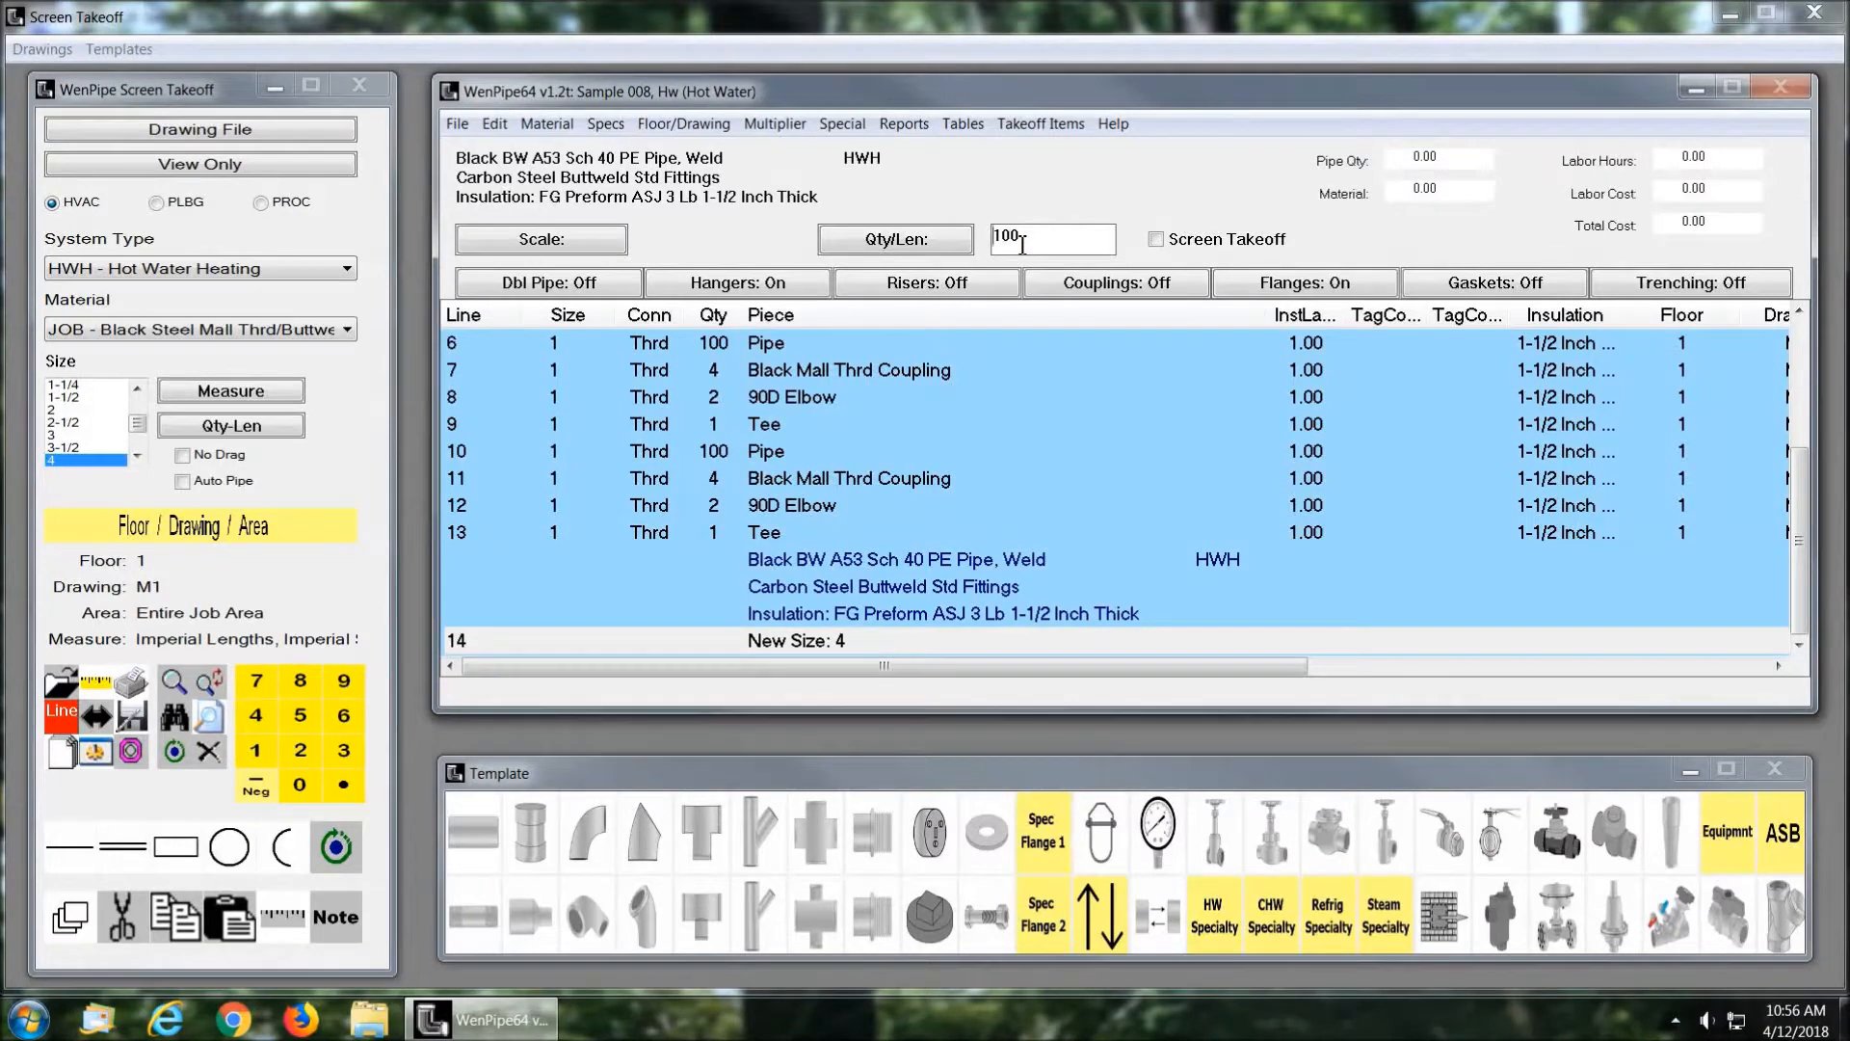
{"action": "left_click", "coordinate": [469, 829]}
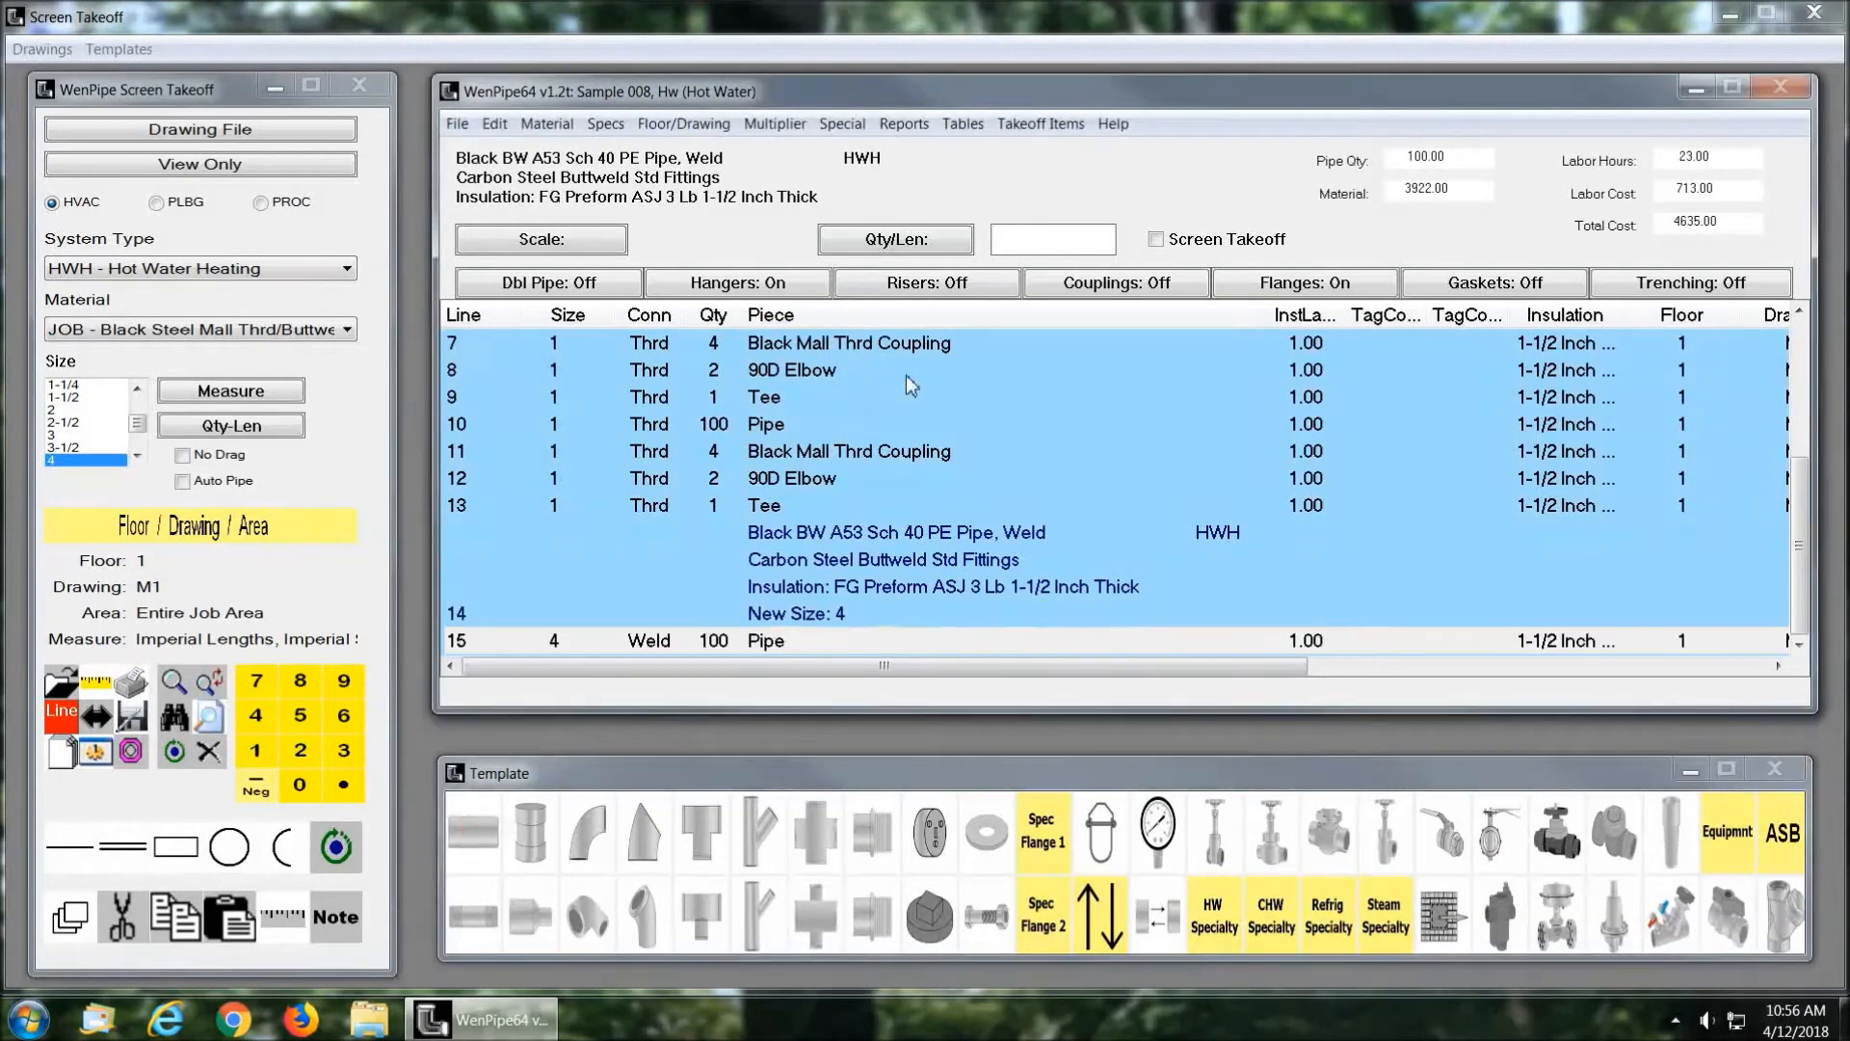
{"action": "left_click", "coordinate": [610, 826]}
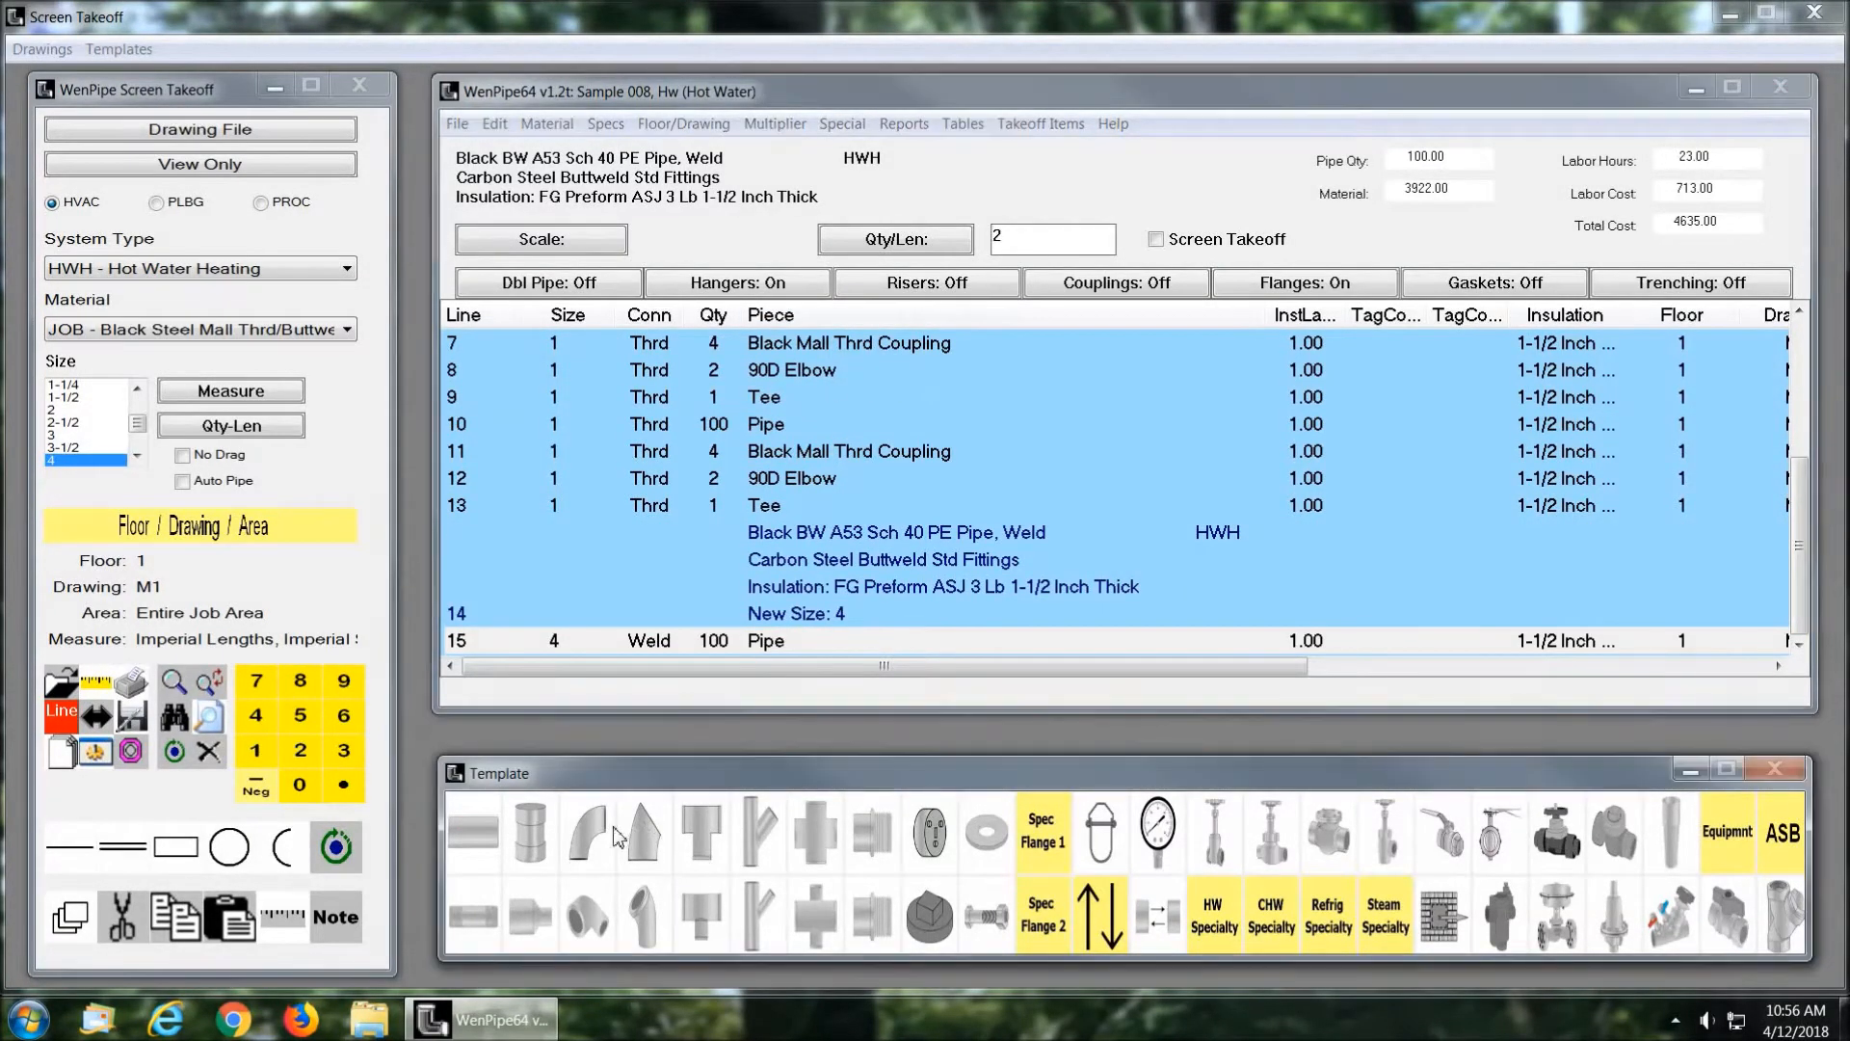
{"action": "left_click", "coordinate": [1138, 395]}
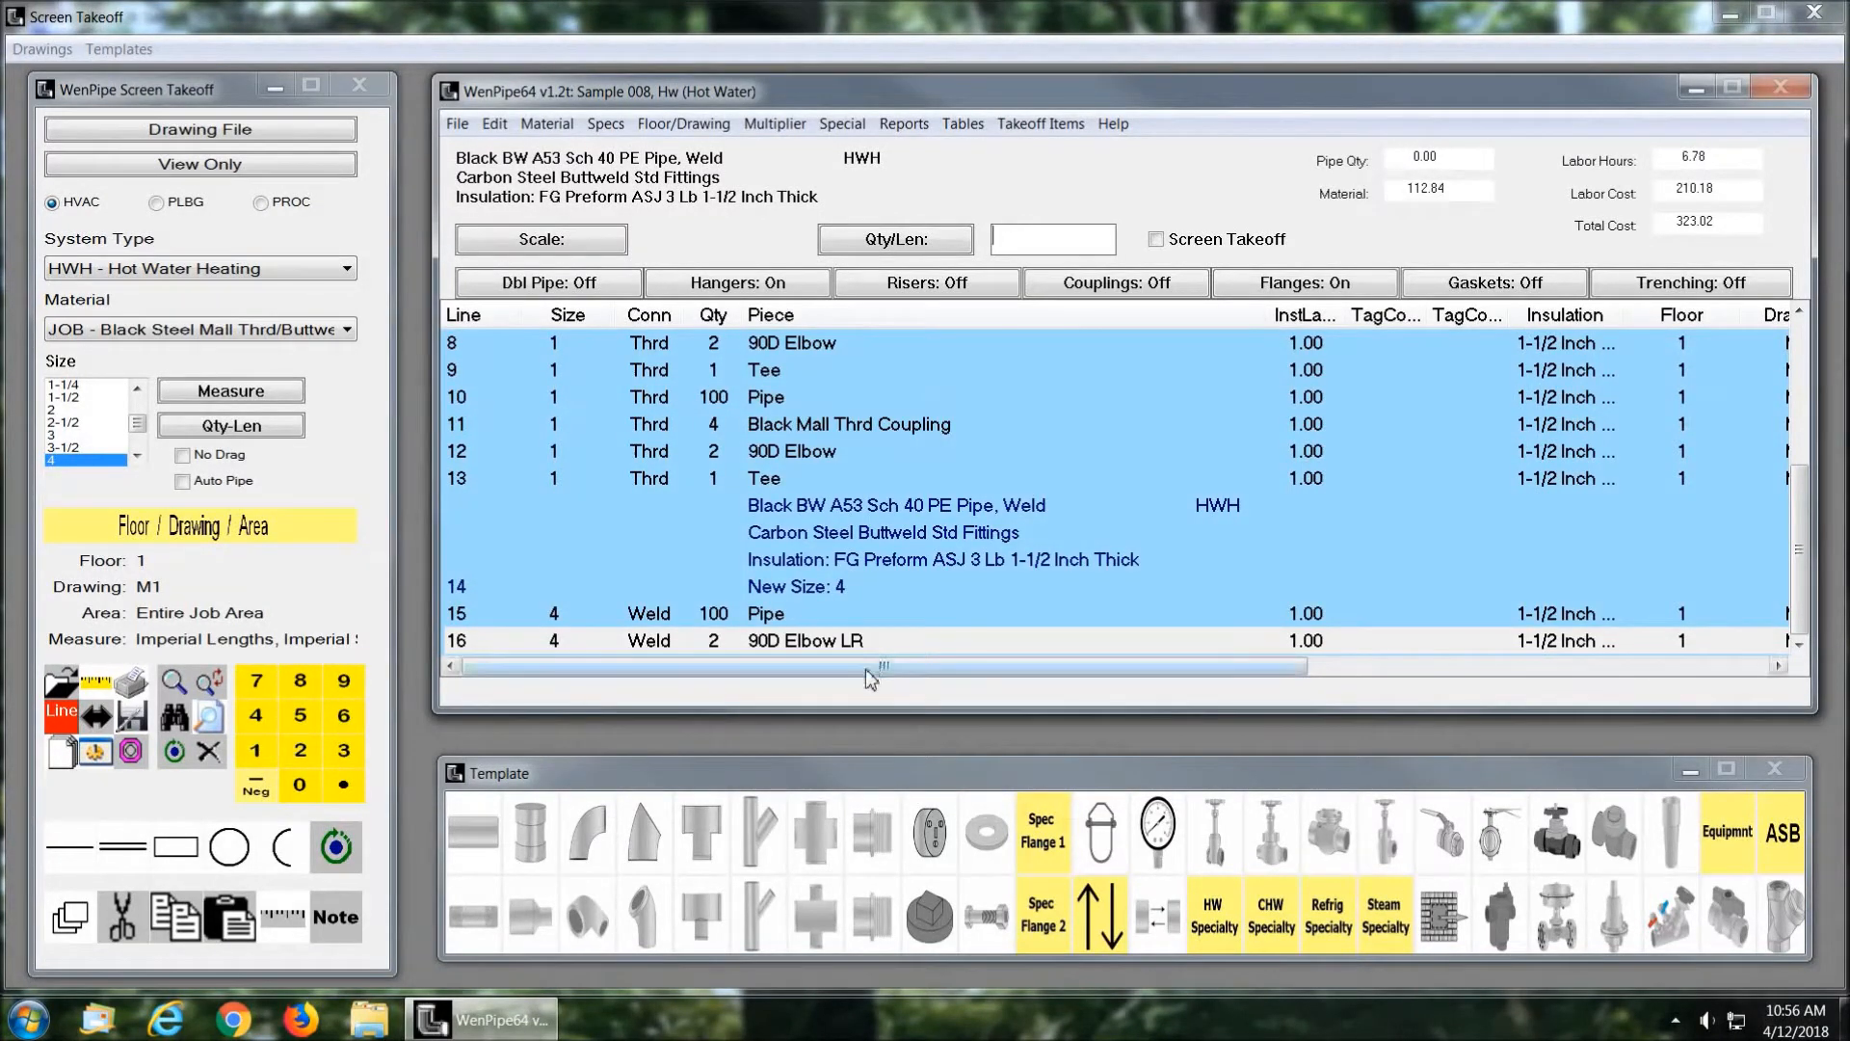
Step: Switch the takeoff to the Hot Water Heating default material setup Wrot Copper L-Hard Soldered
{"action": "left_click", "coordinate": [549, 125]}
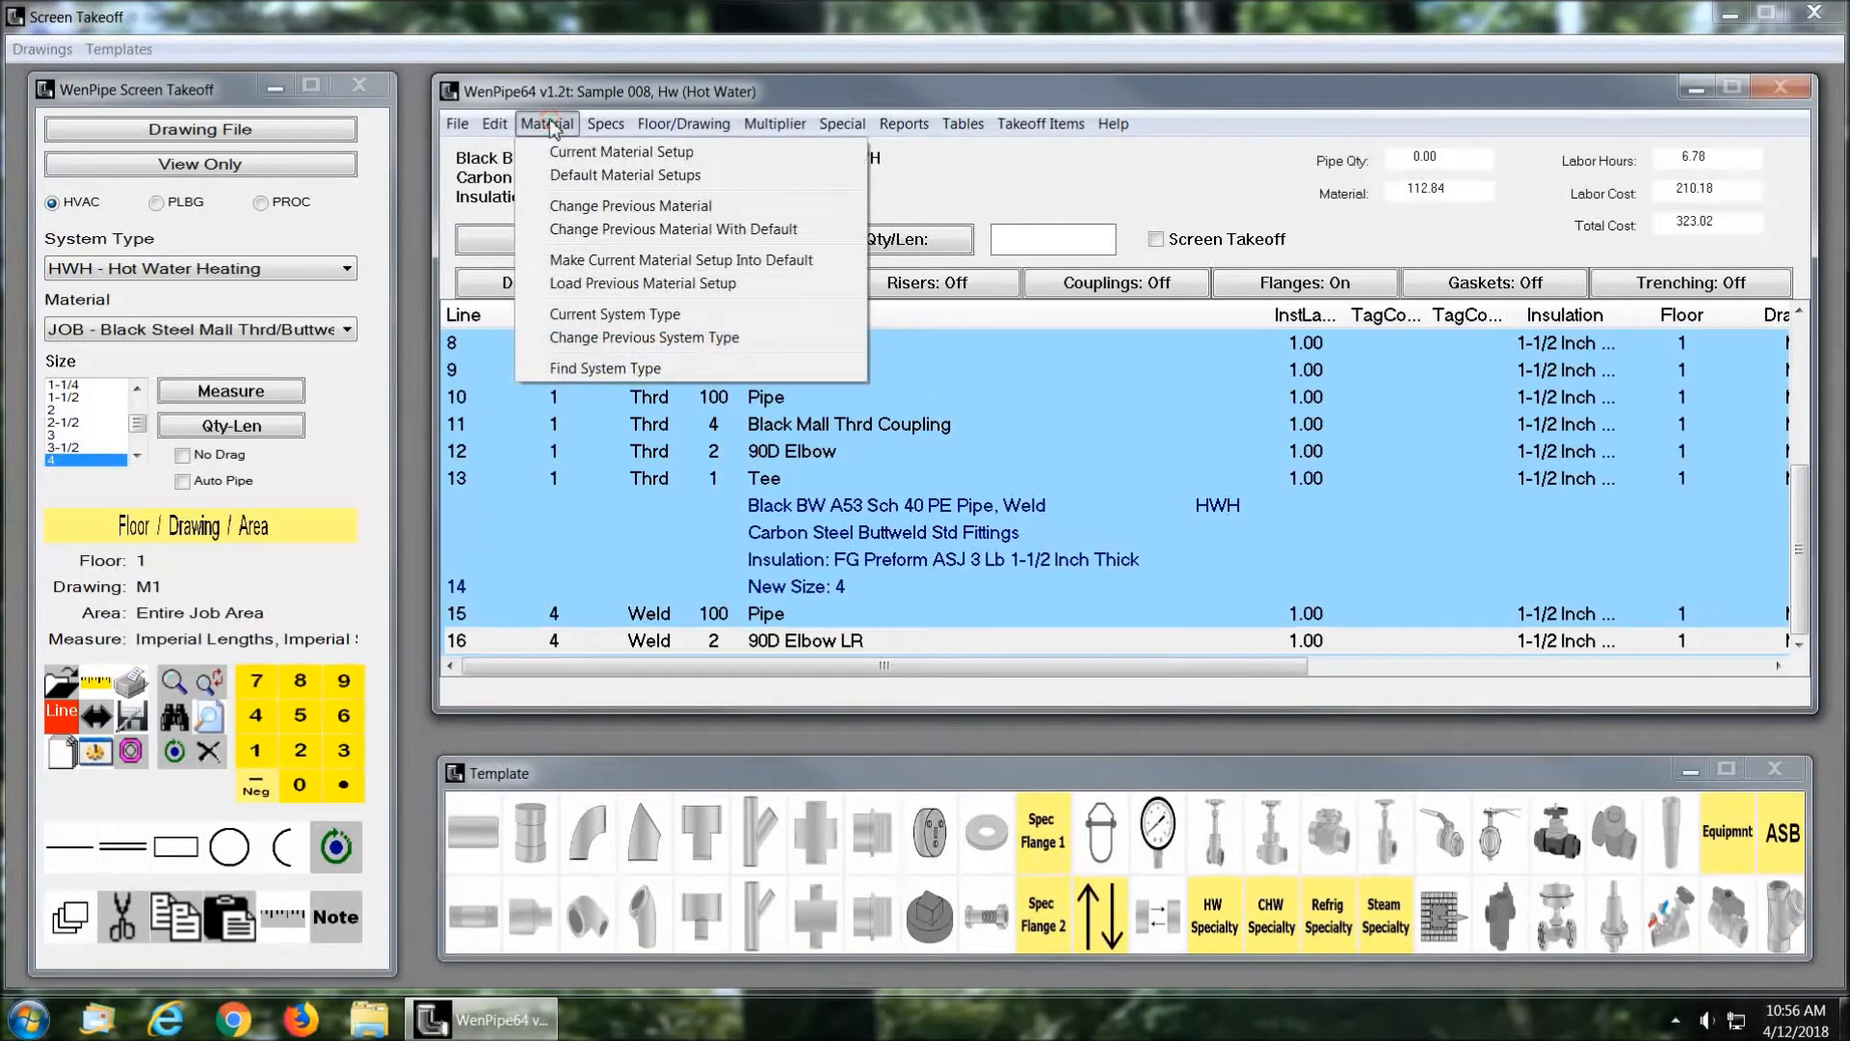
{"action": "left_click", "coordinate": [594, 177]}
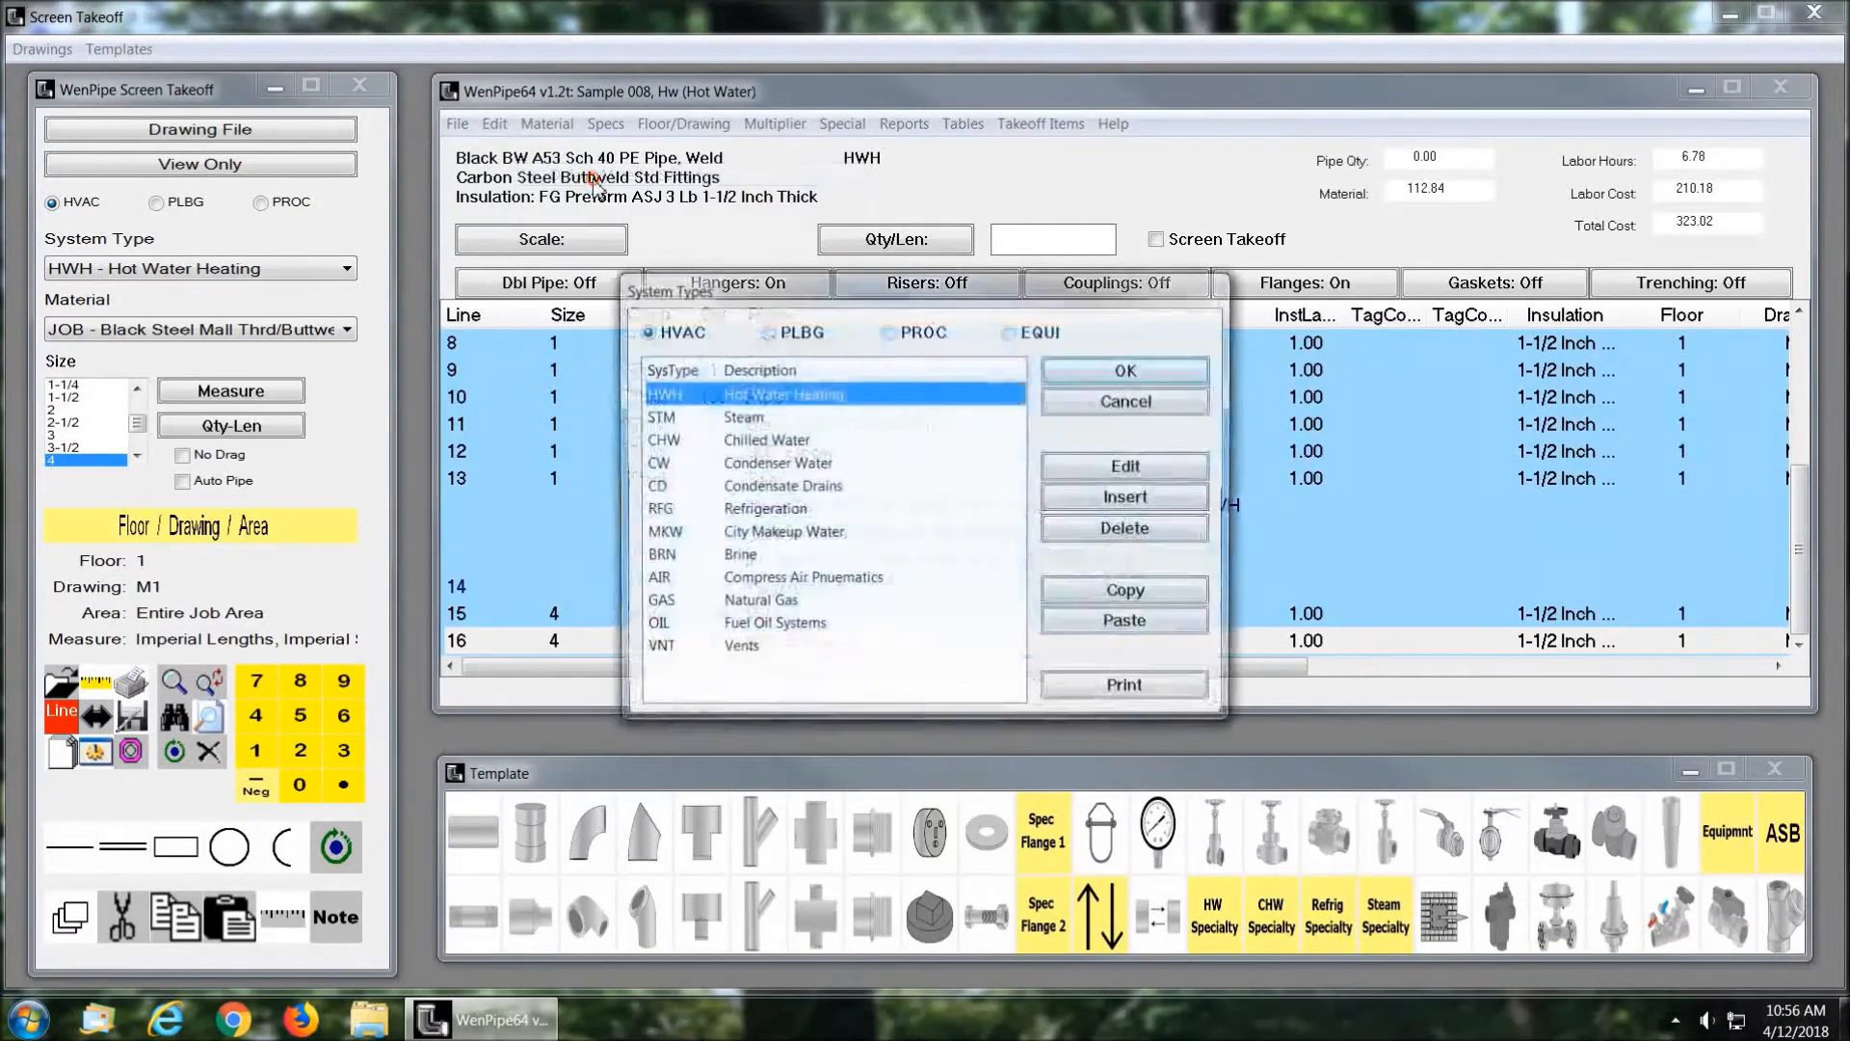
{"action": "left_click", "coordinate": [1118, 371]}
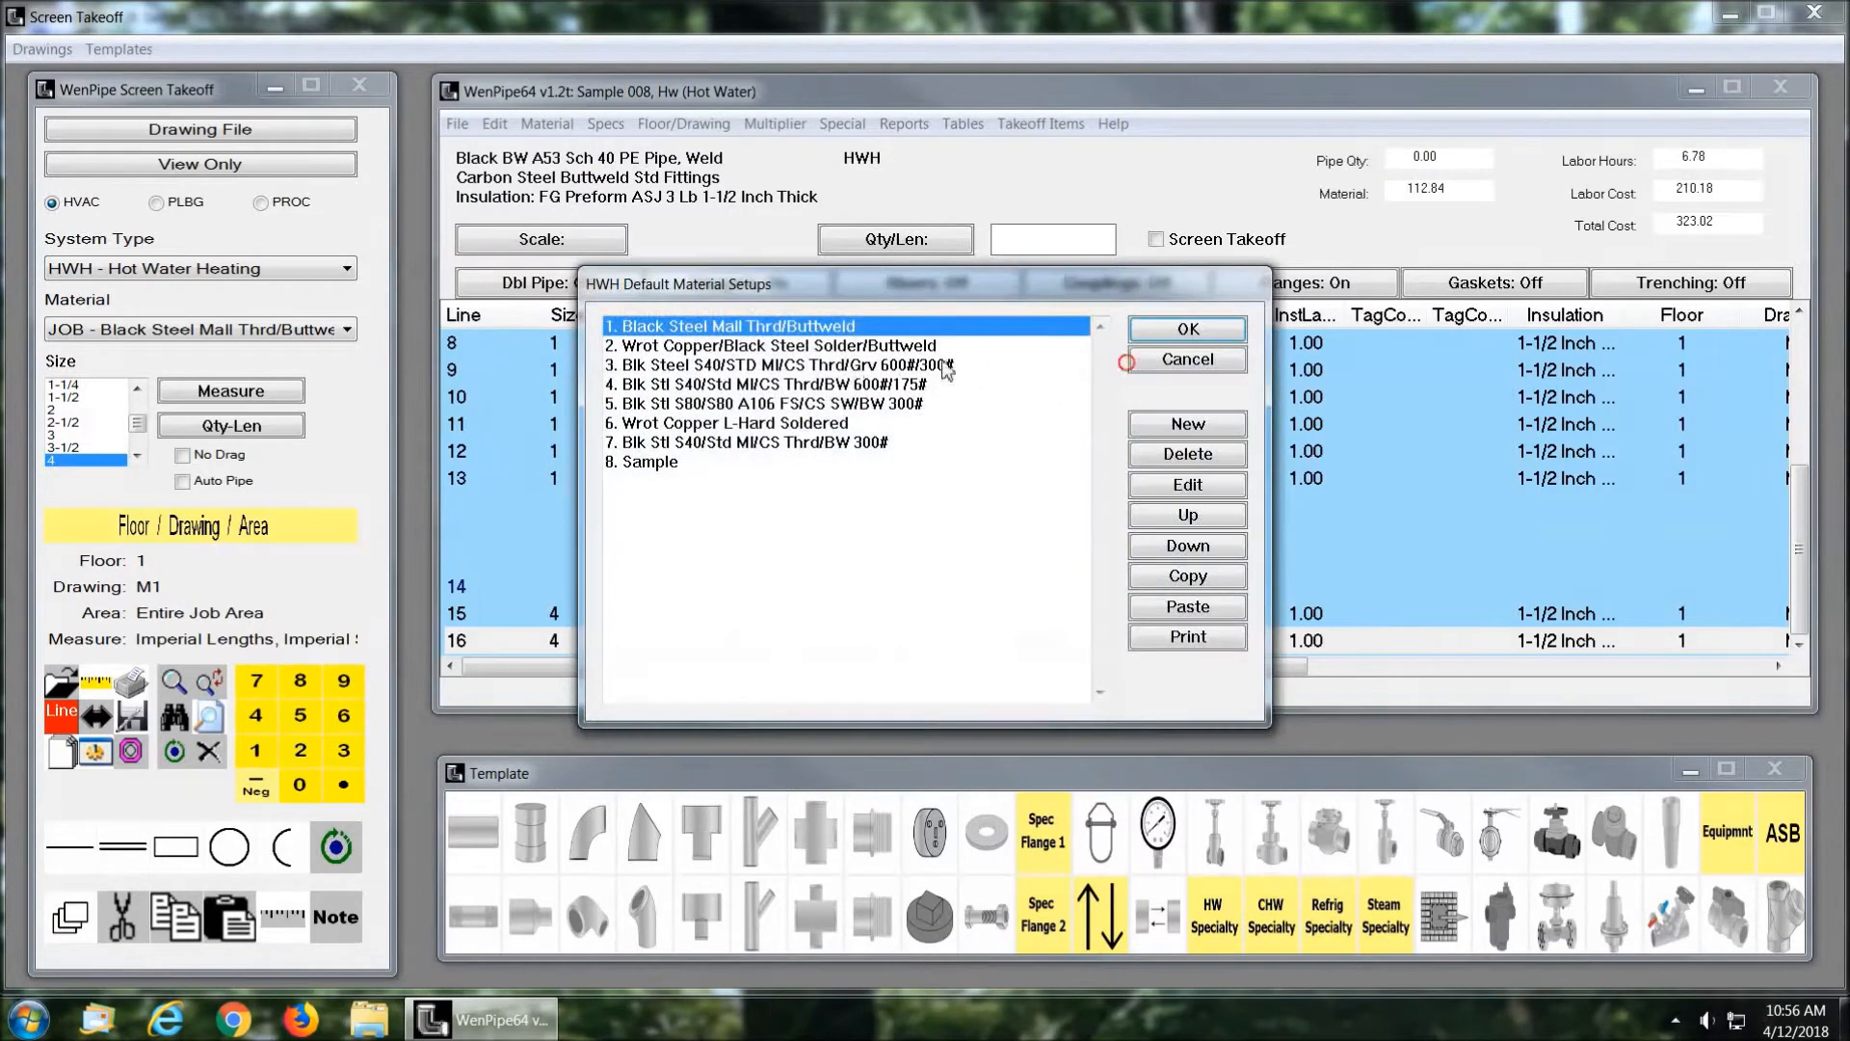
{"action": "left_click", "coordinate": [717, 425]}
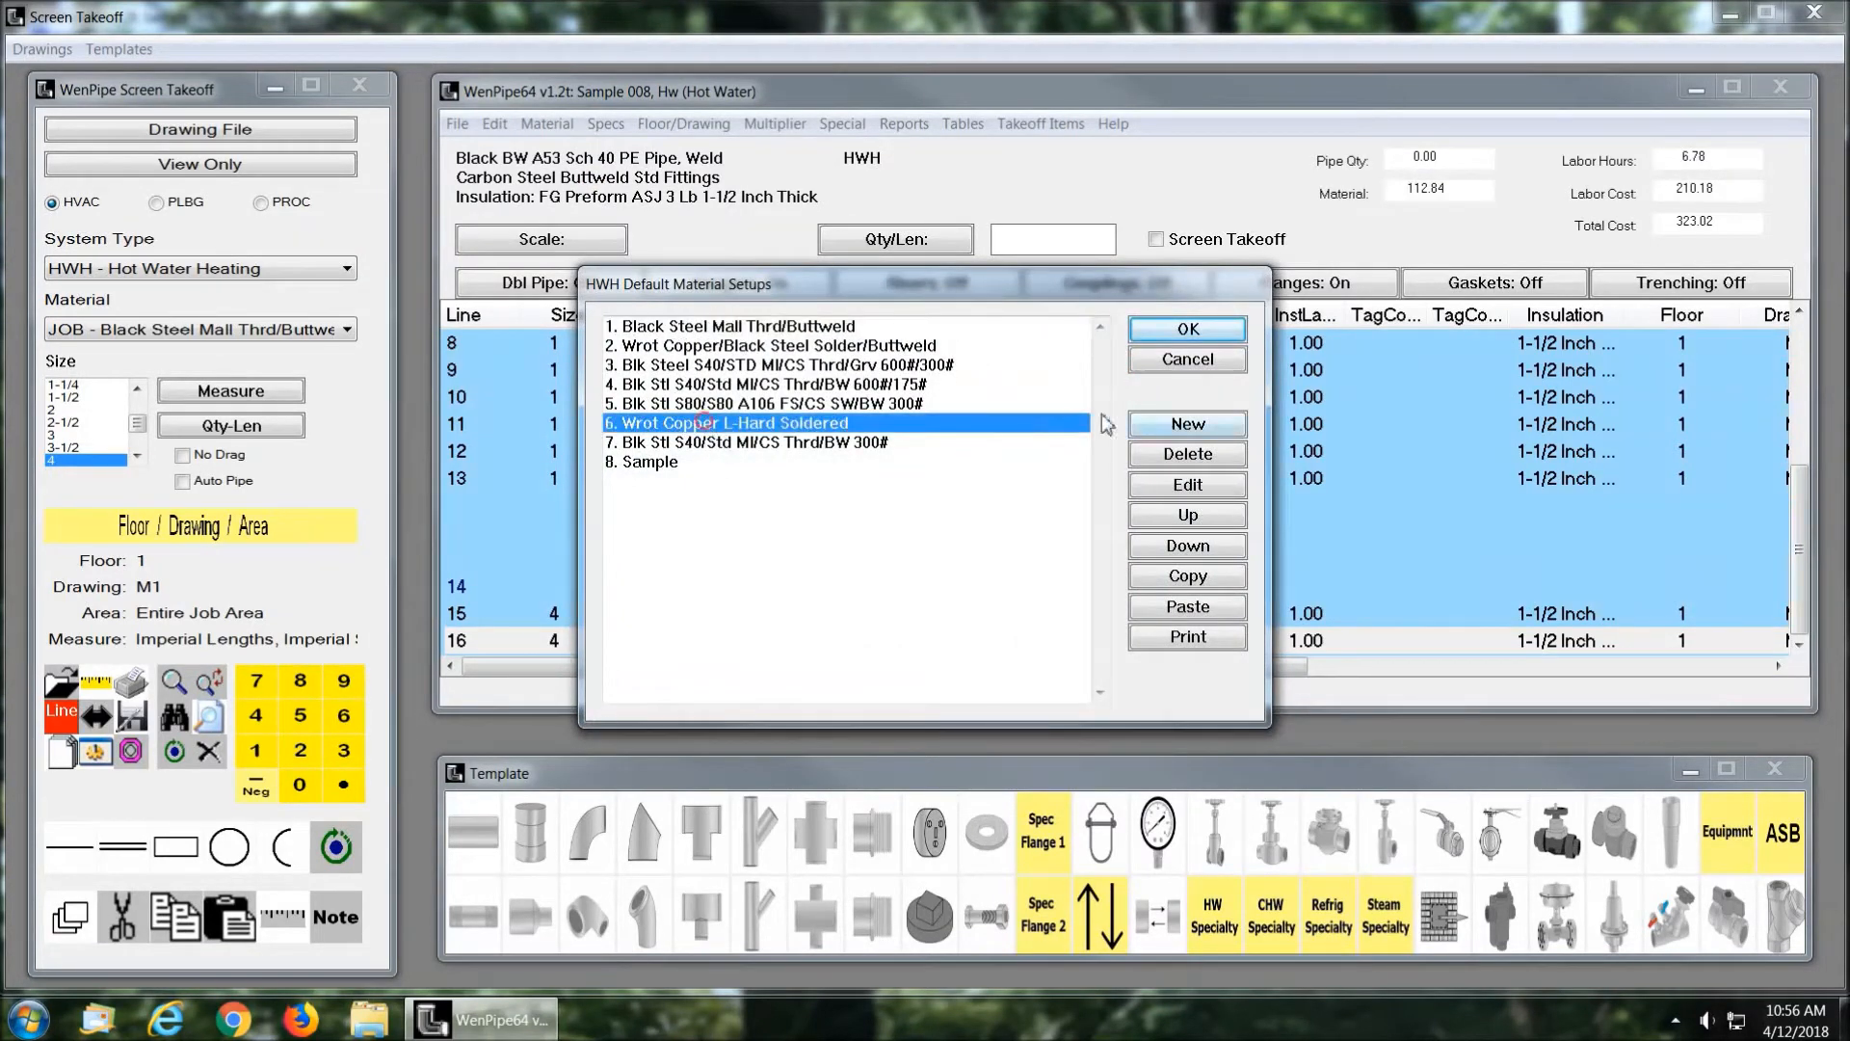
{"action": "left_click", "coordinate": [1183, 331]}
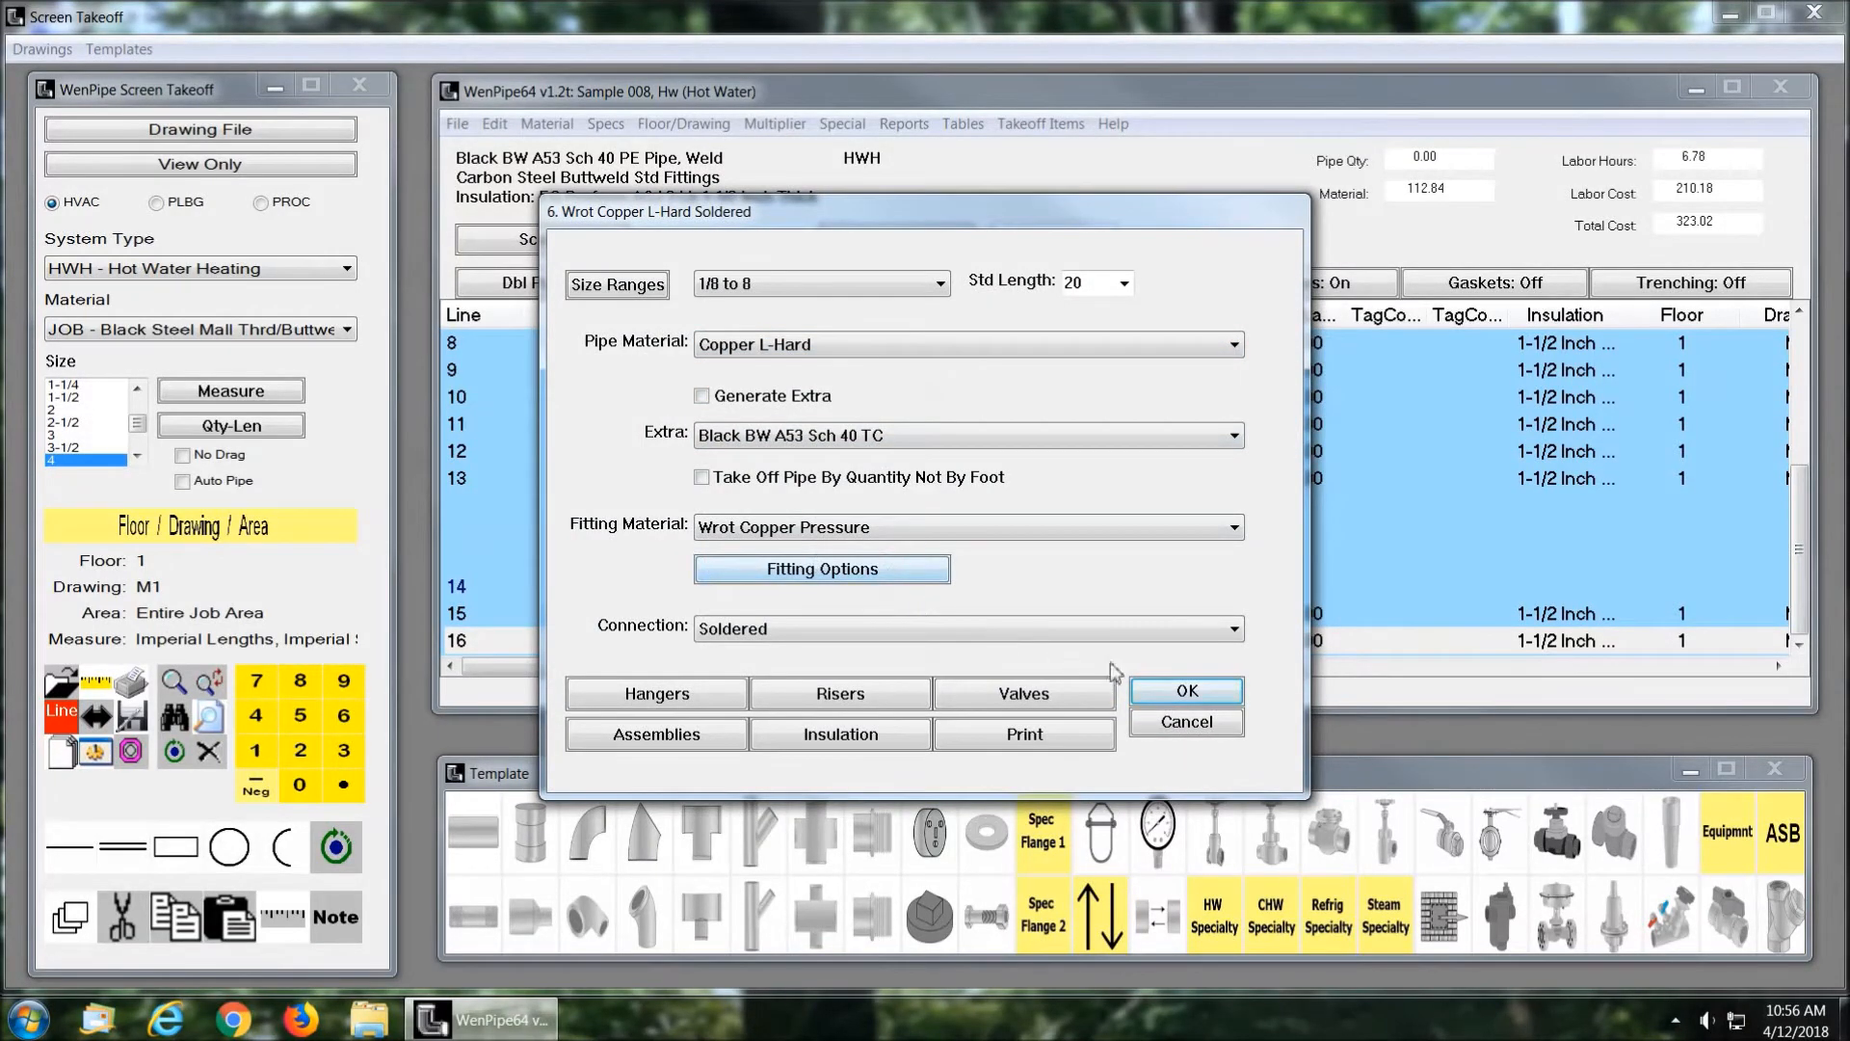
{"action": "left_click", "coordinate": [1188, 692]}
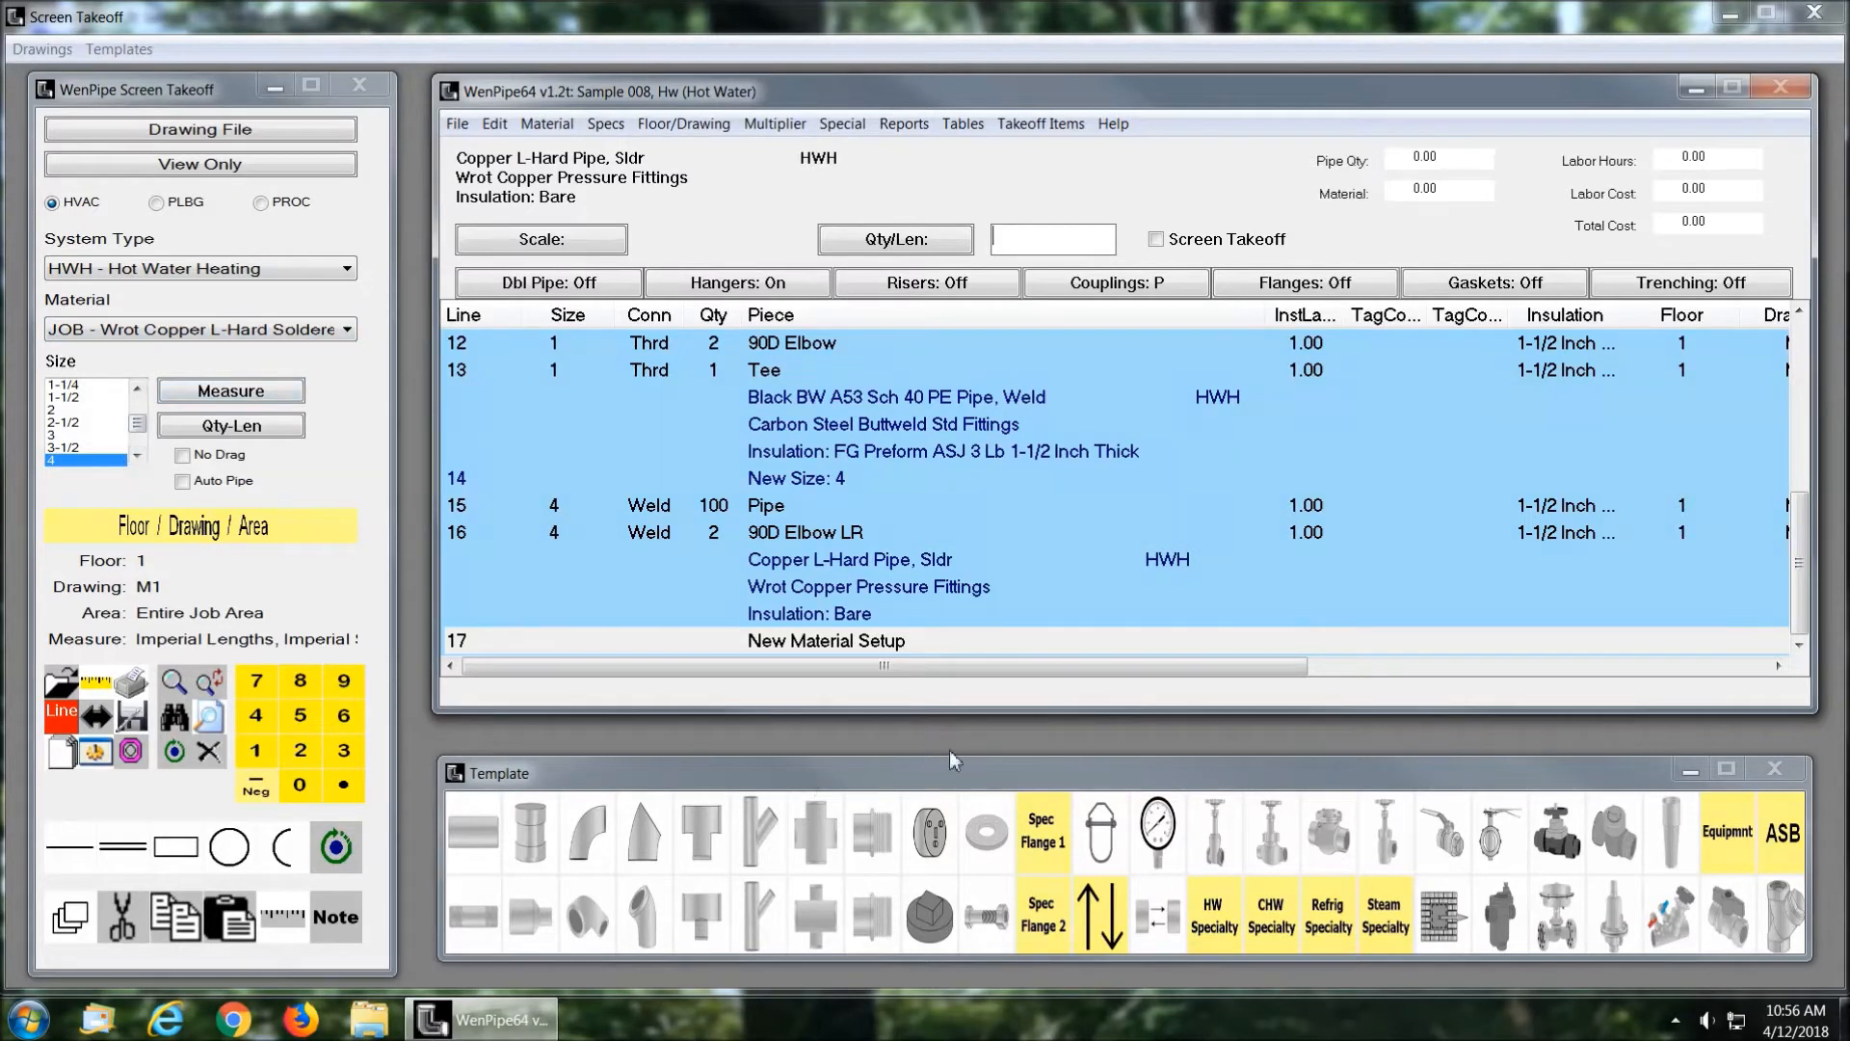
Step: Add size 4 soldered copper items: a pipe length of 100, two 90D Elbow CxC and one Tee CxCxC
{"action": "left_click", "coordinate": [494, 834]}
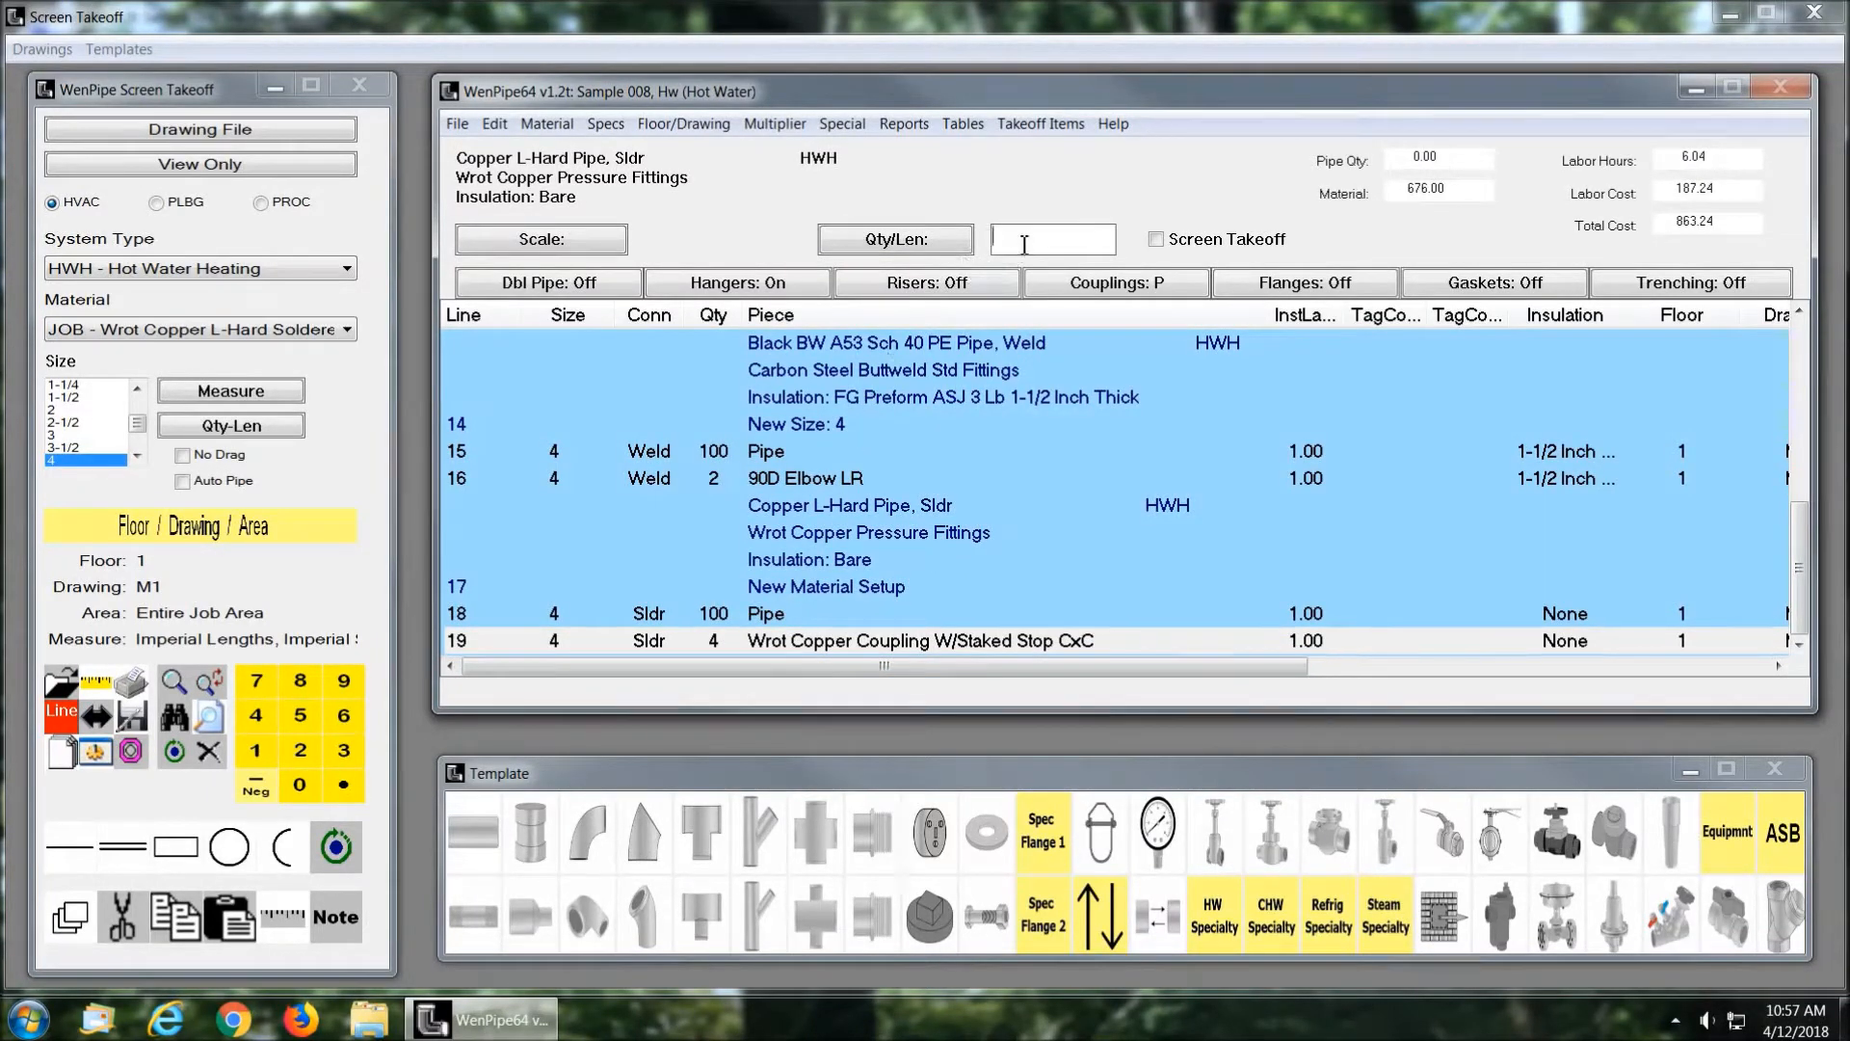
{"action": "type", "text": "2"}
{"action": "left_click", "coordinate": [587, 833]}
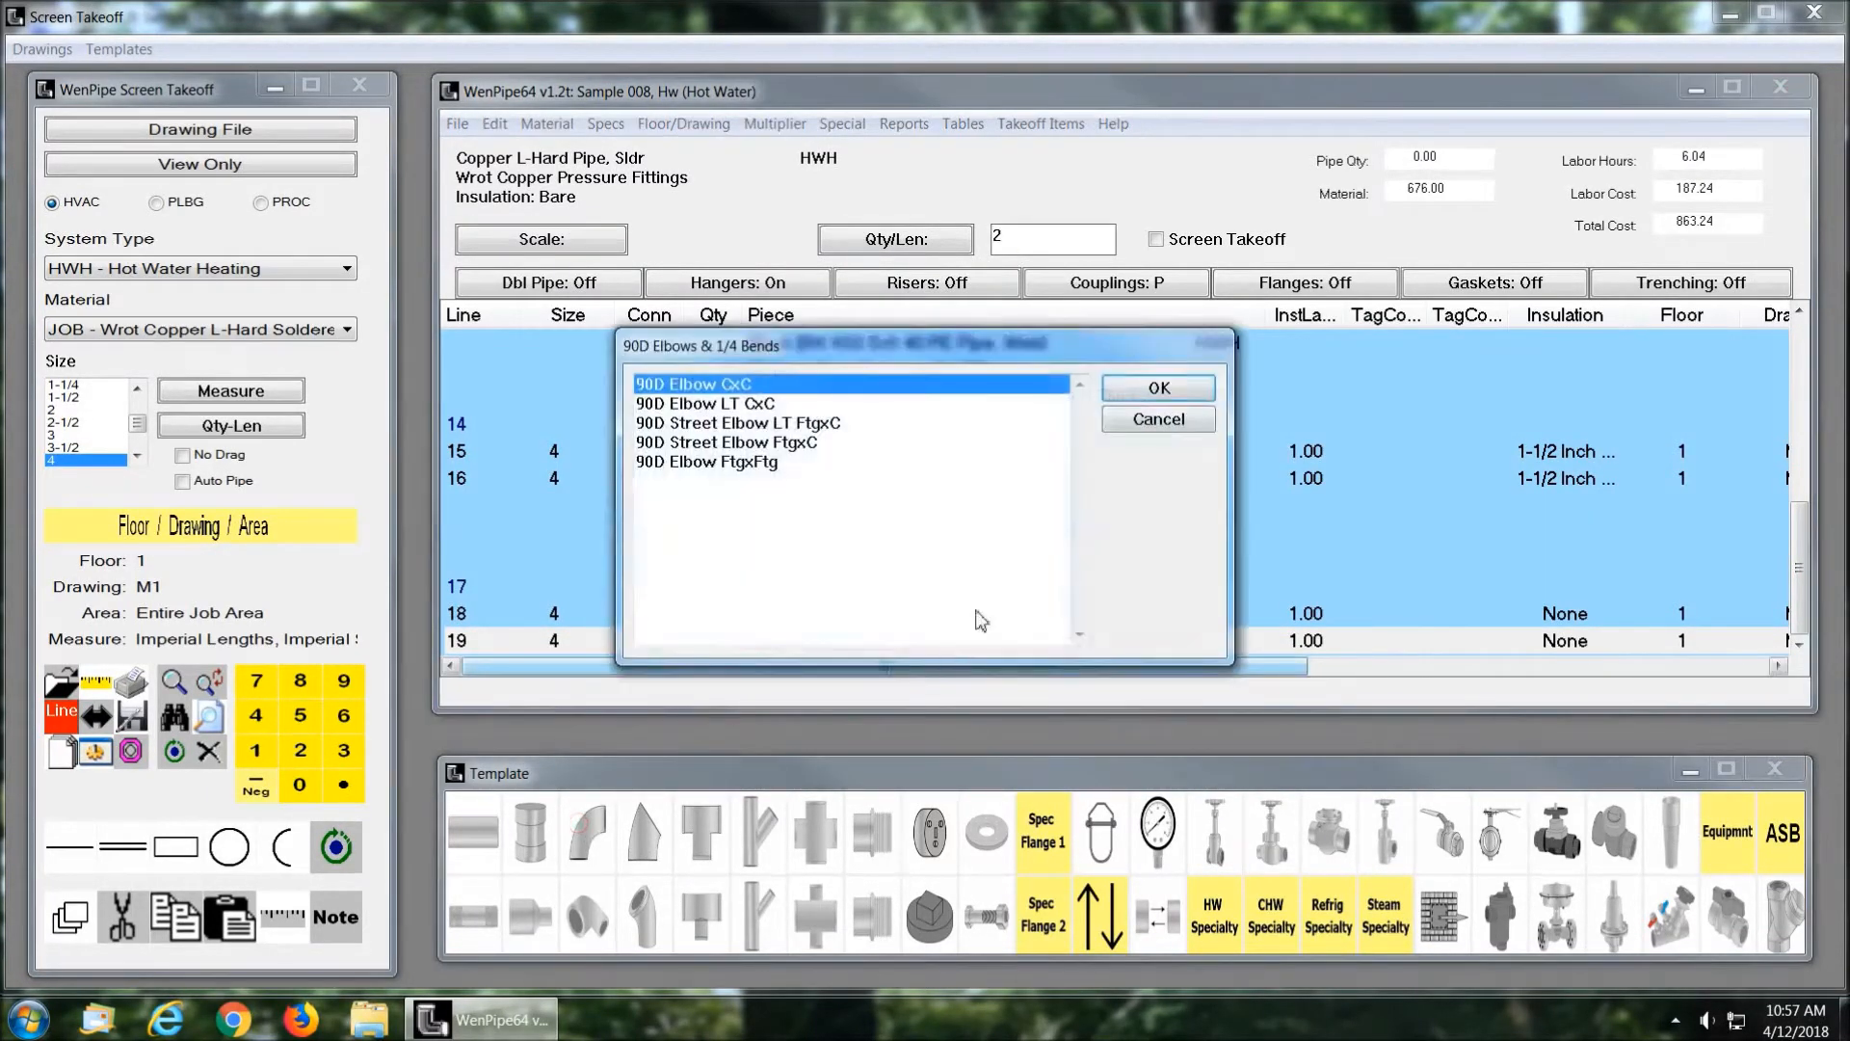
{"action": "left_click", "coordinate": [1159, 390]}
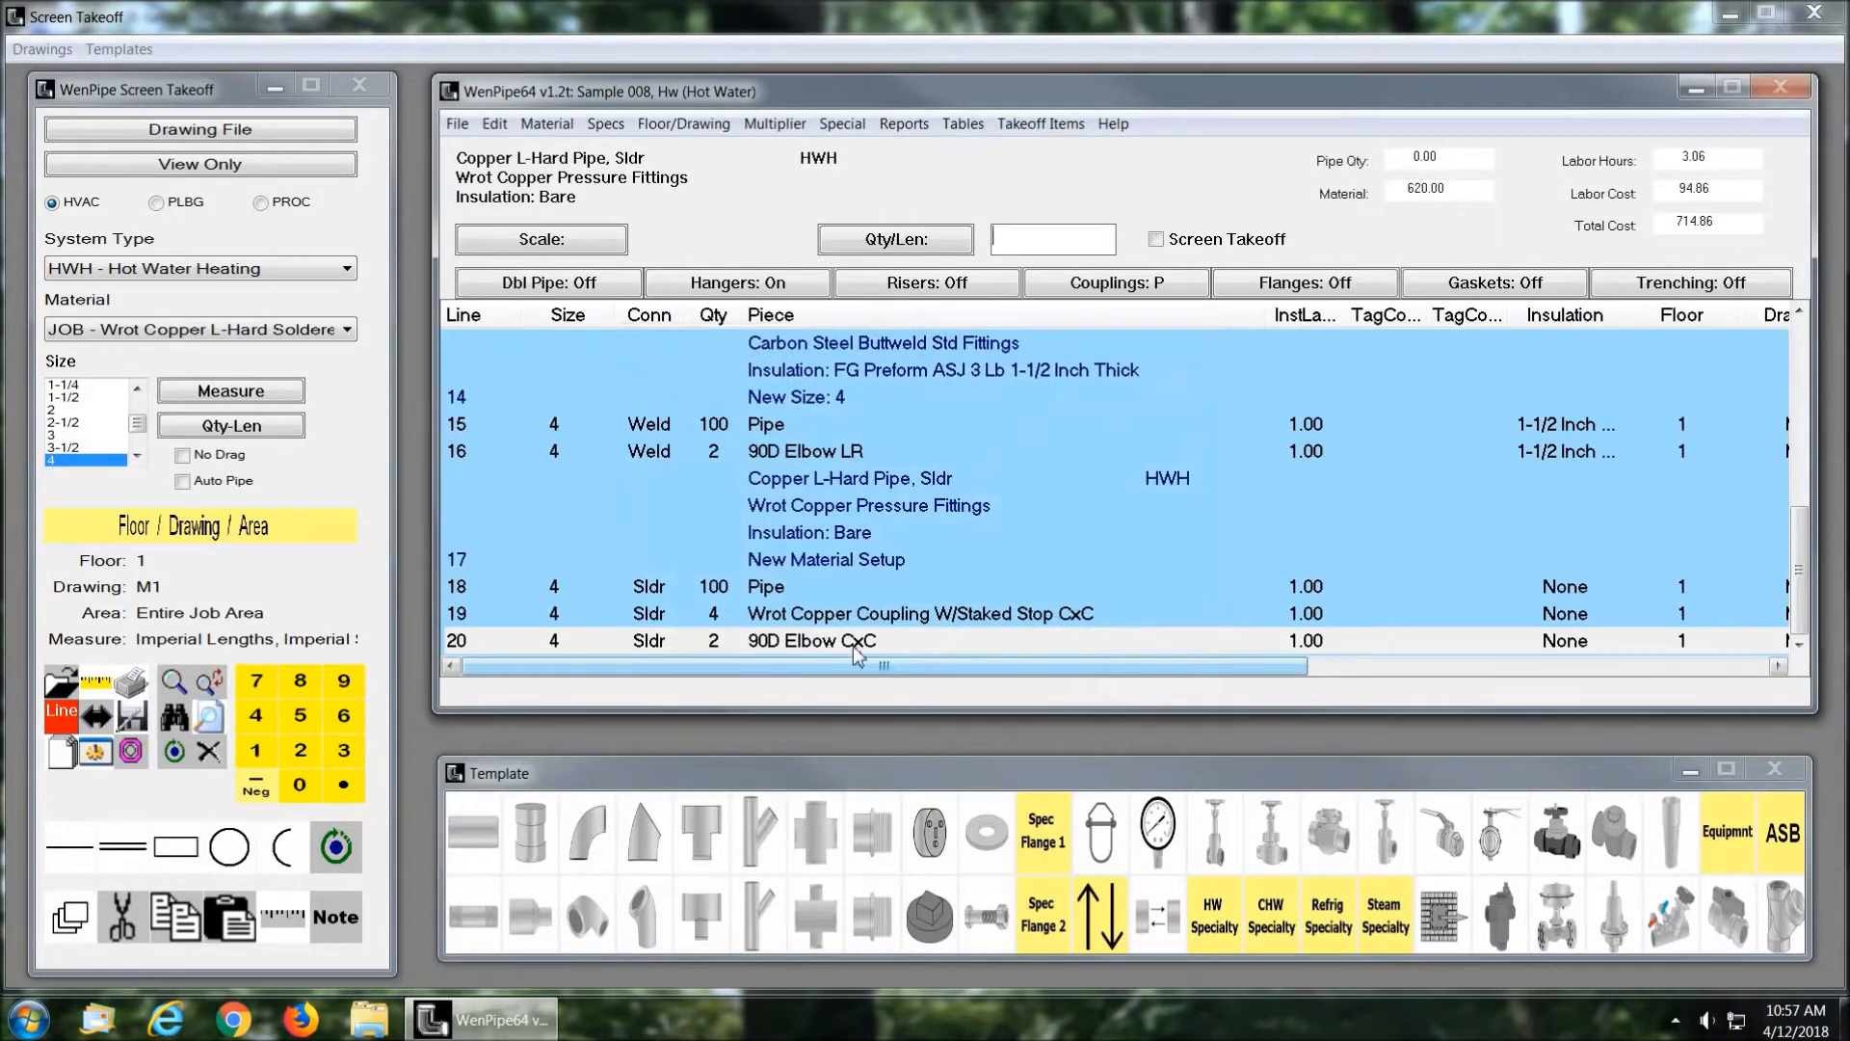
{"action": "left_click", "coordinate": [684, 830]}
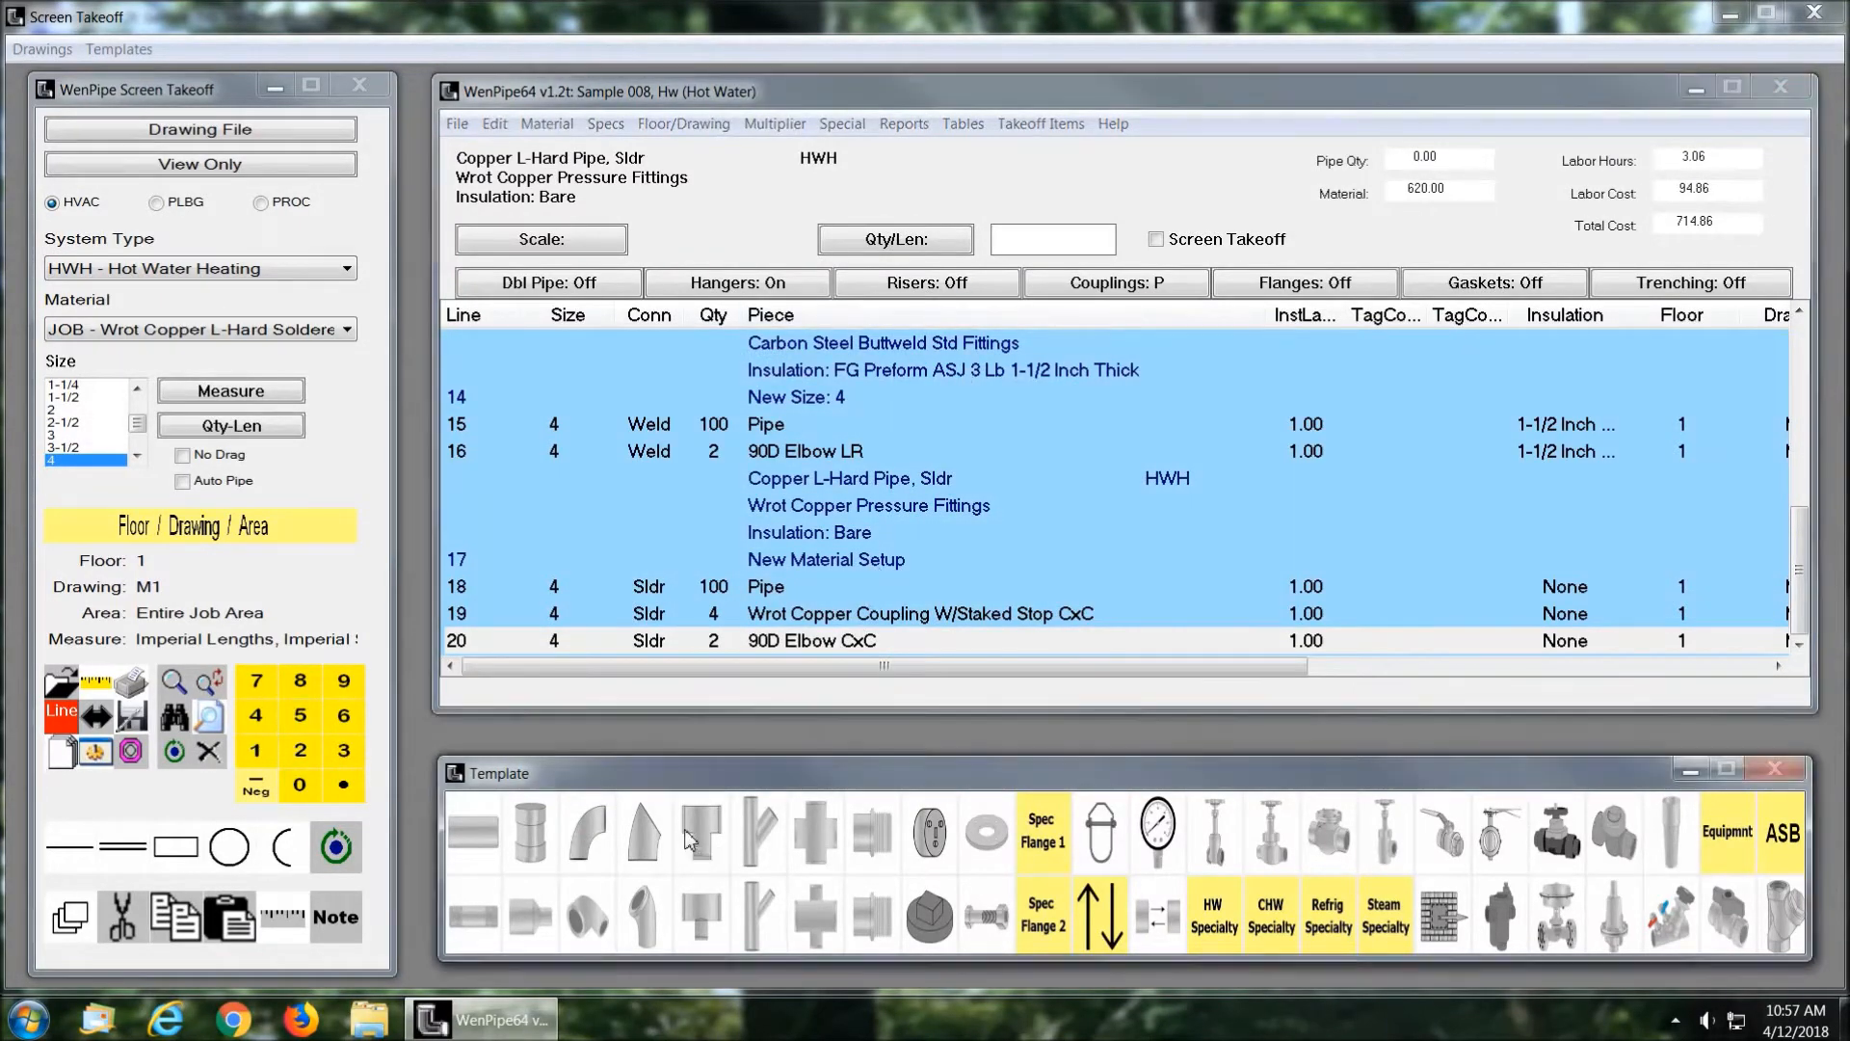
{"action": "left_click", "coordinate": [1159, 387]}
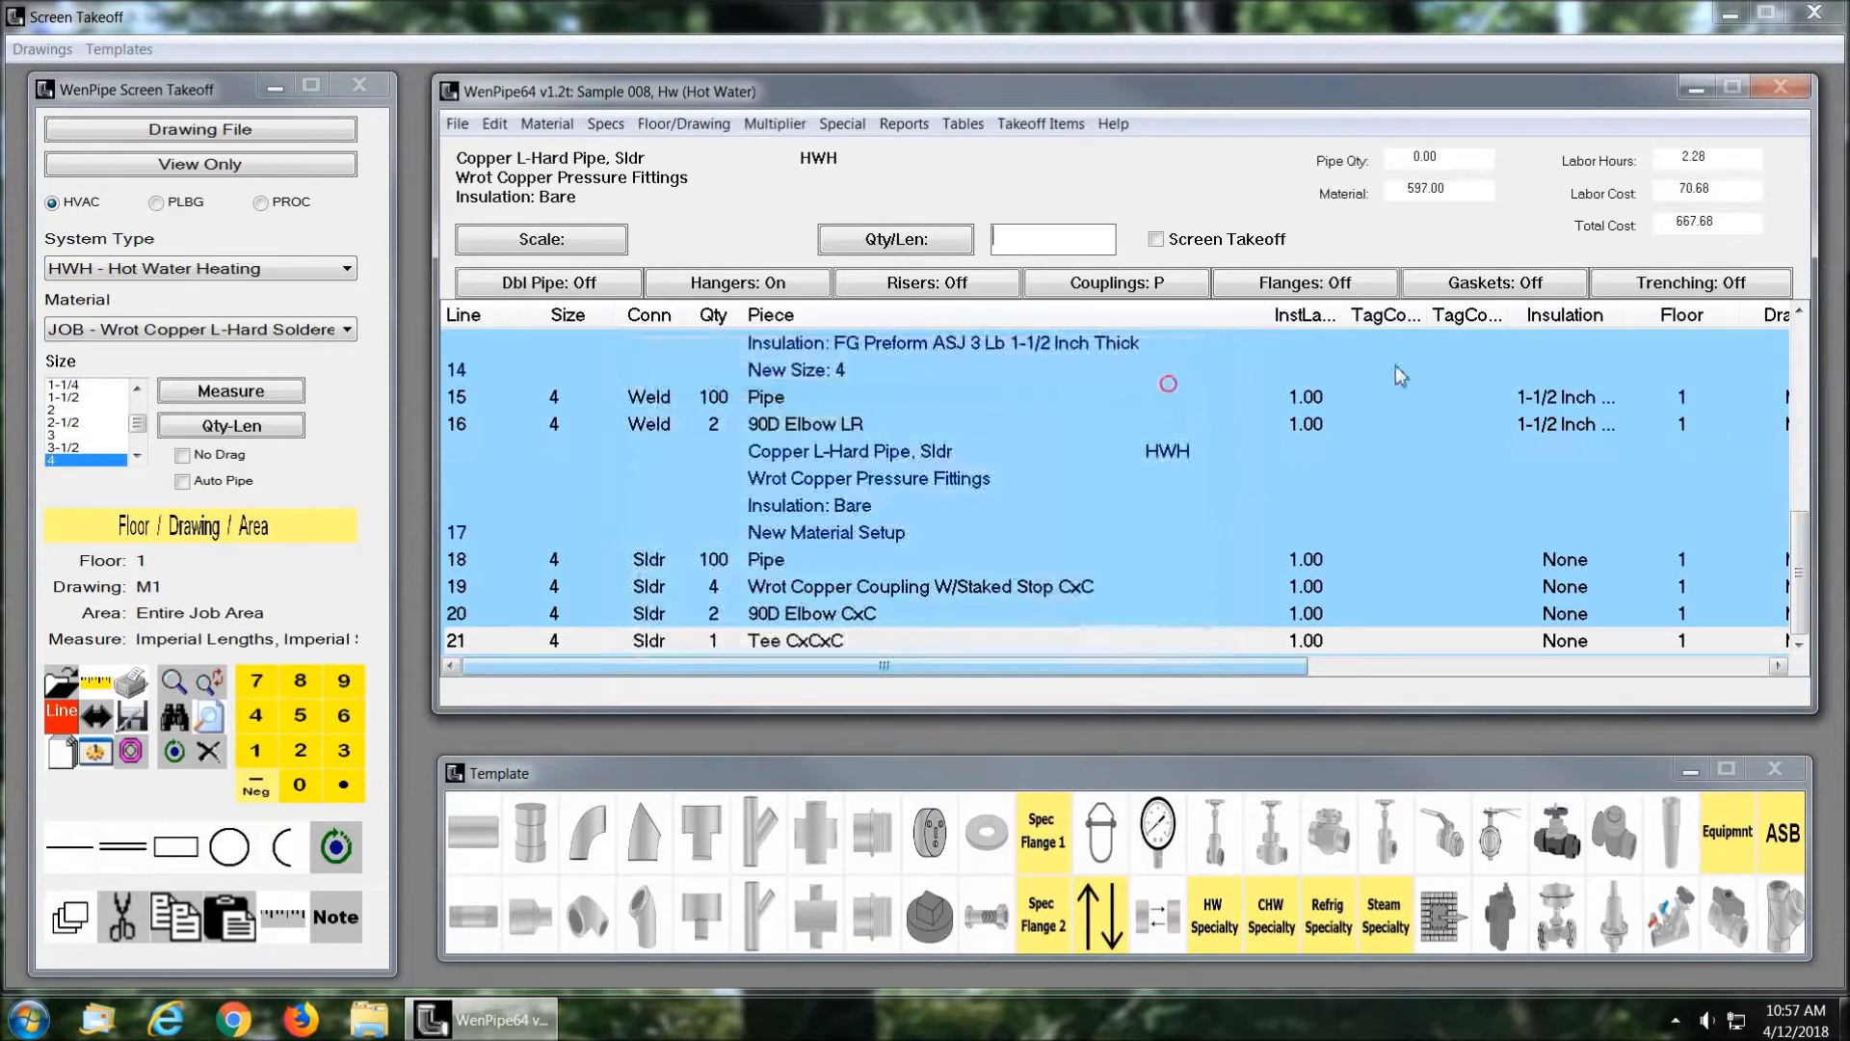
Step: Turn on Screen Takeoff and load drawing 20P-101-1.jpg, assigning it to floor 1, drawing 20P-101-1 and Entire Job Area
{"action": "left_click", "coordinate": [1158, 239]}
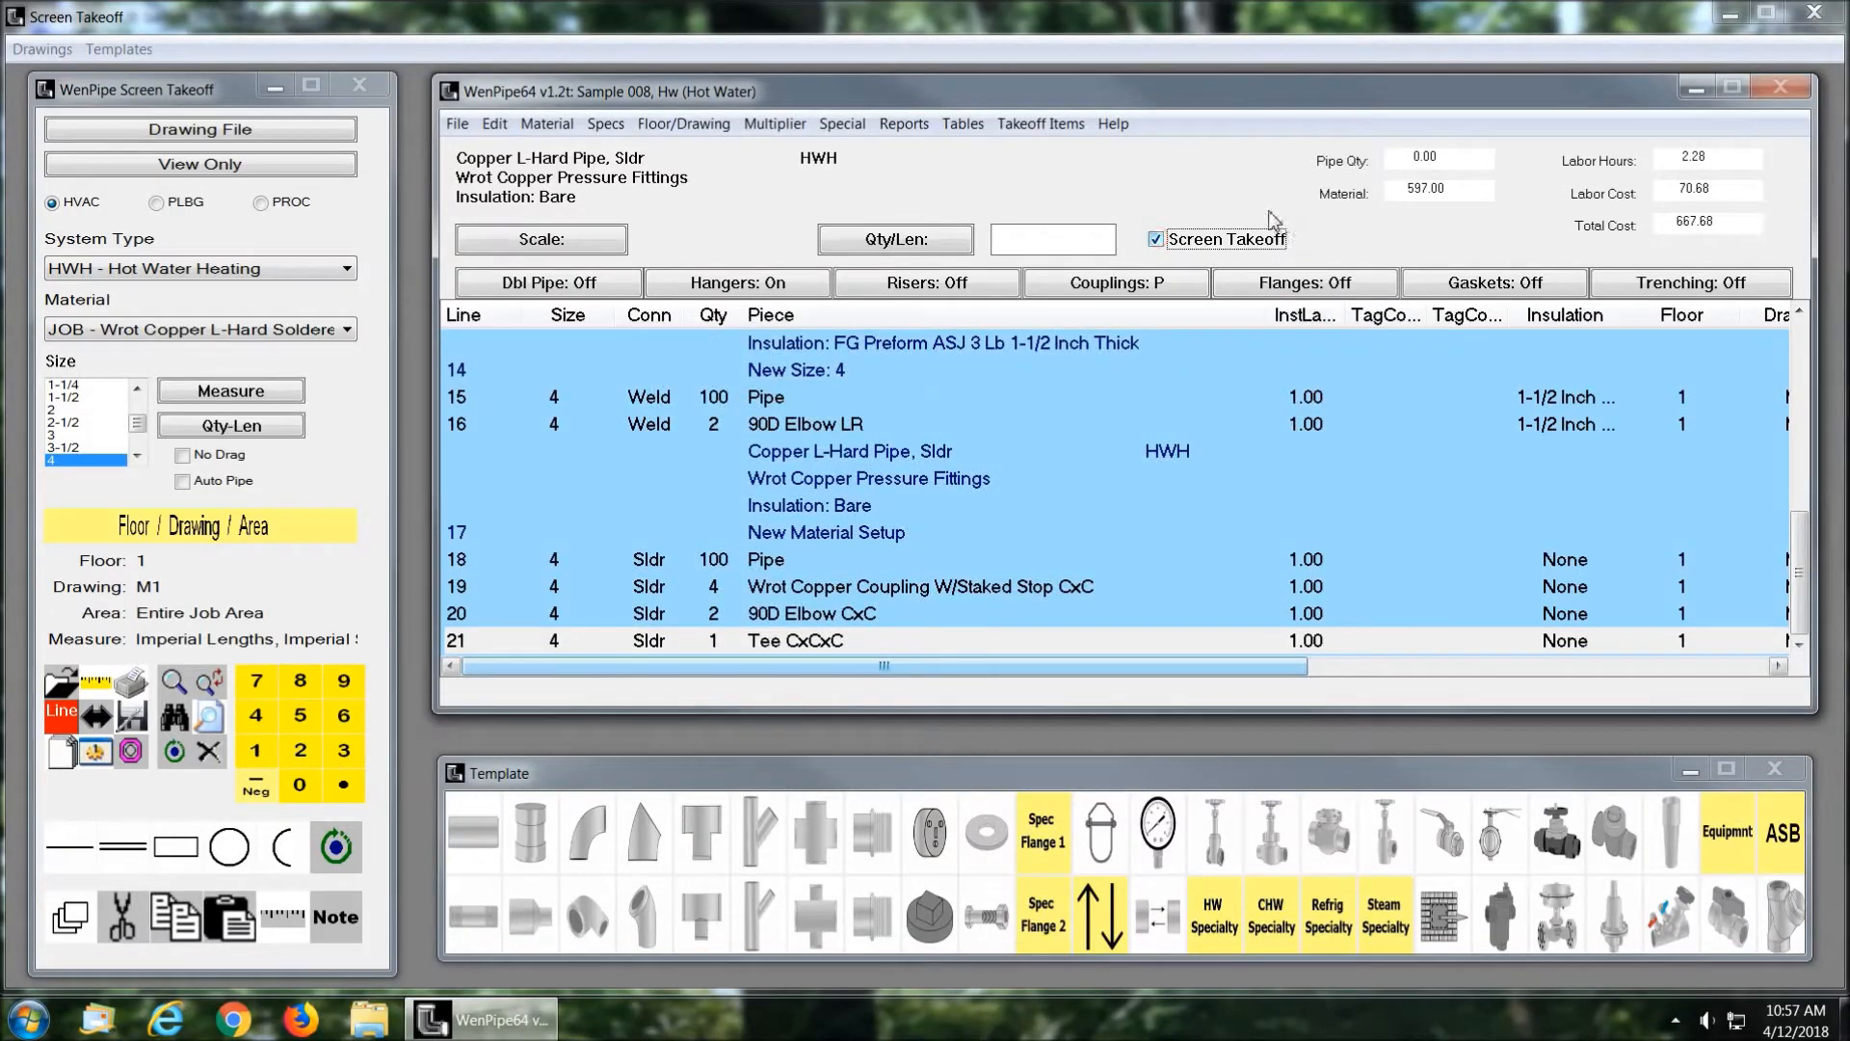
{"action": "left_click", "coordinate": [176, 132]}
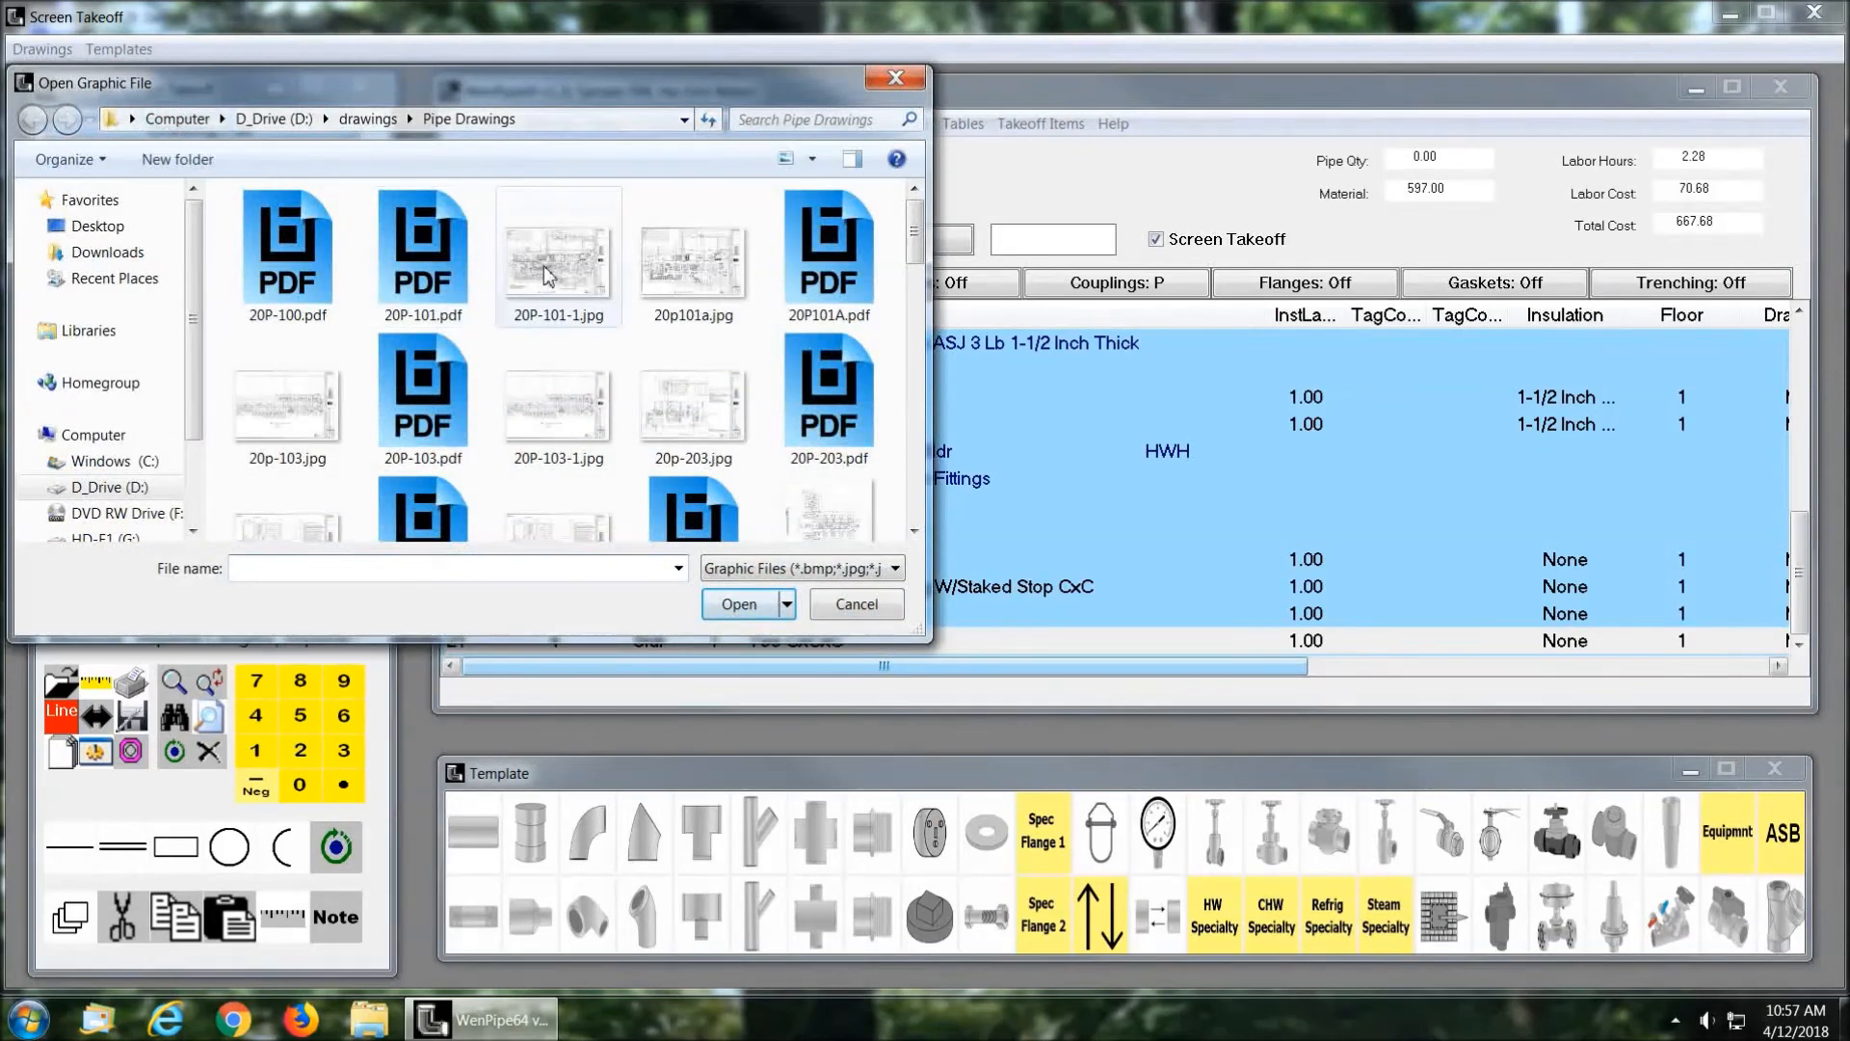
{"action": "left_click", "coordinate": [544, 277]}
{"action": "left_click", "coordinate": [739, 605]}
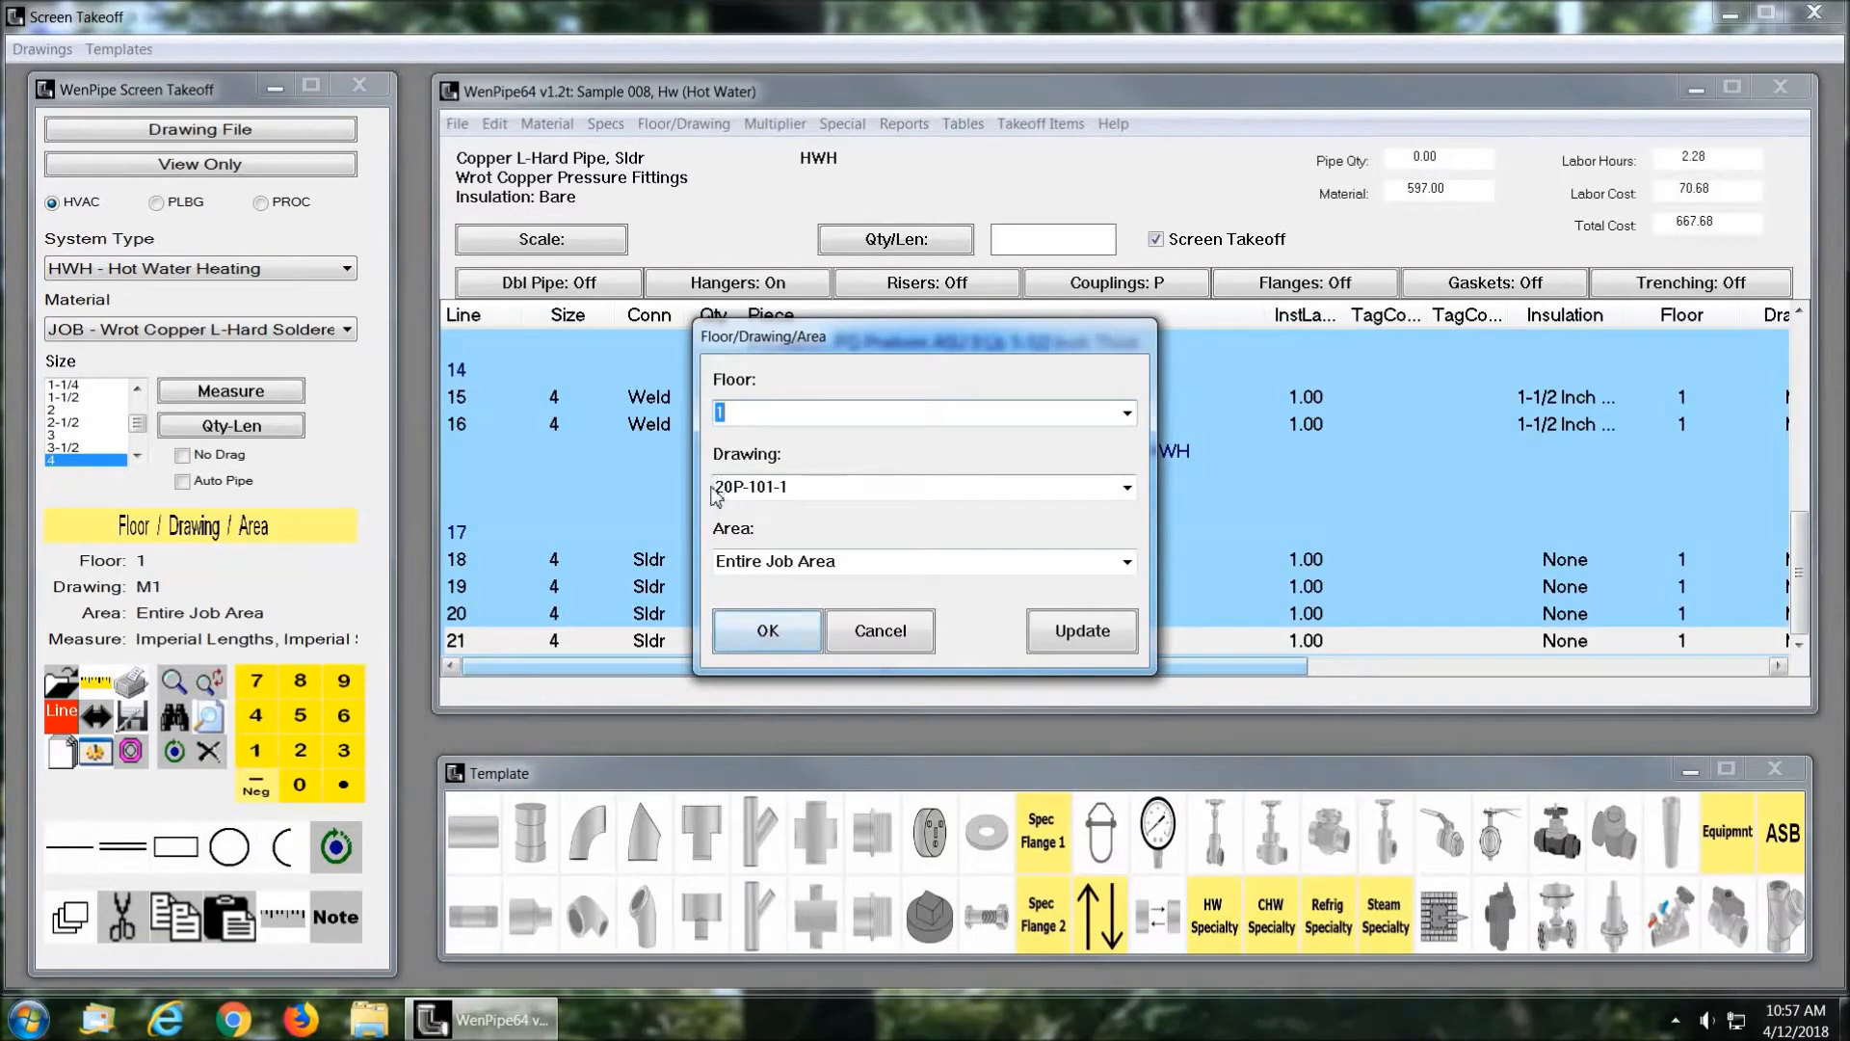
{"action": "double_click", "coordinate": [798, 488]}
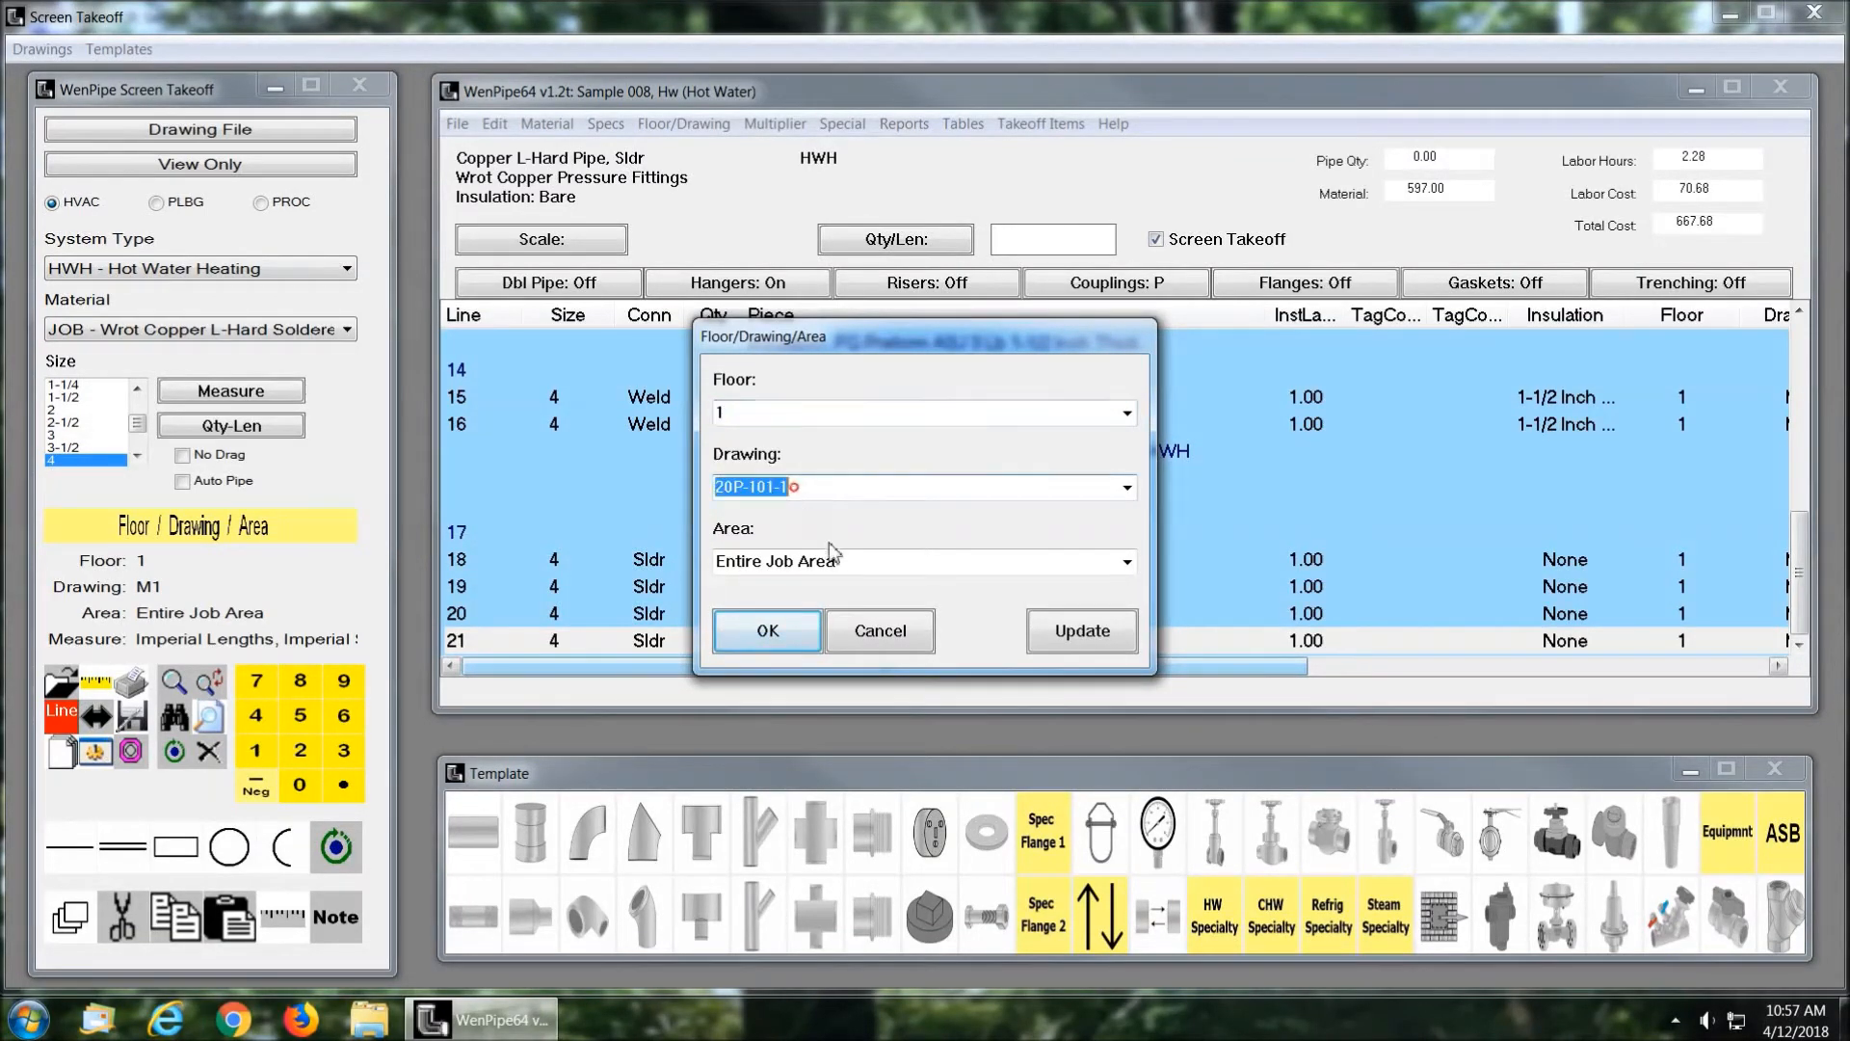
{"action": "left_click", "coordinate": [771, 633]}
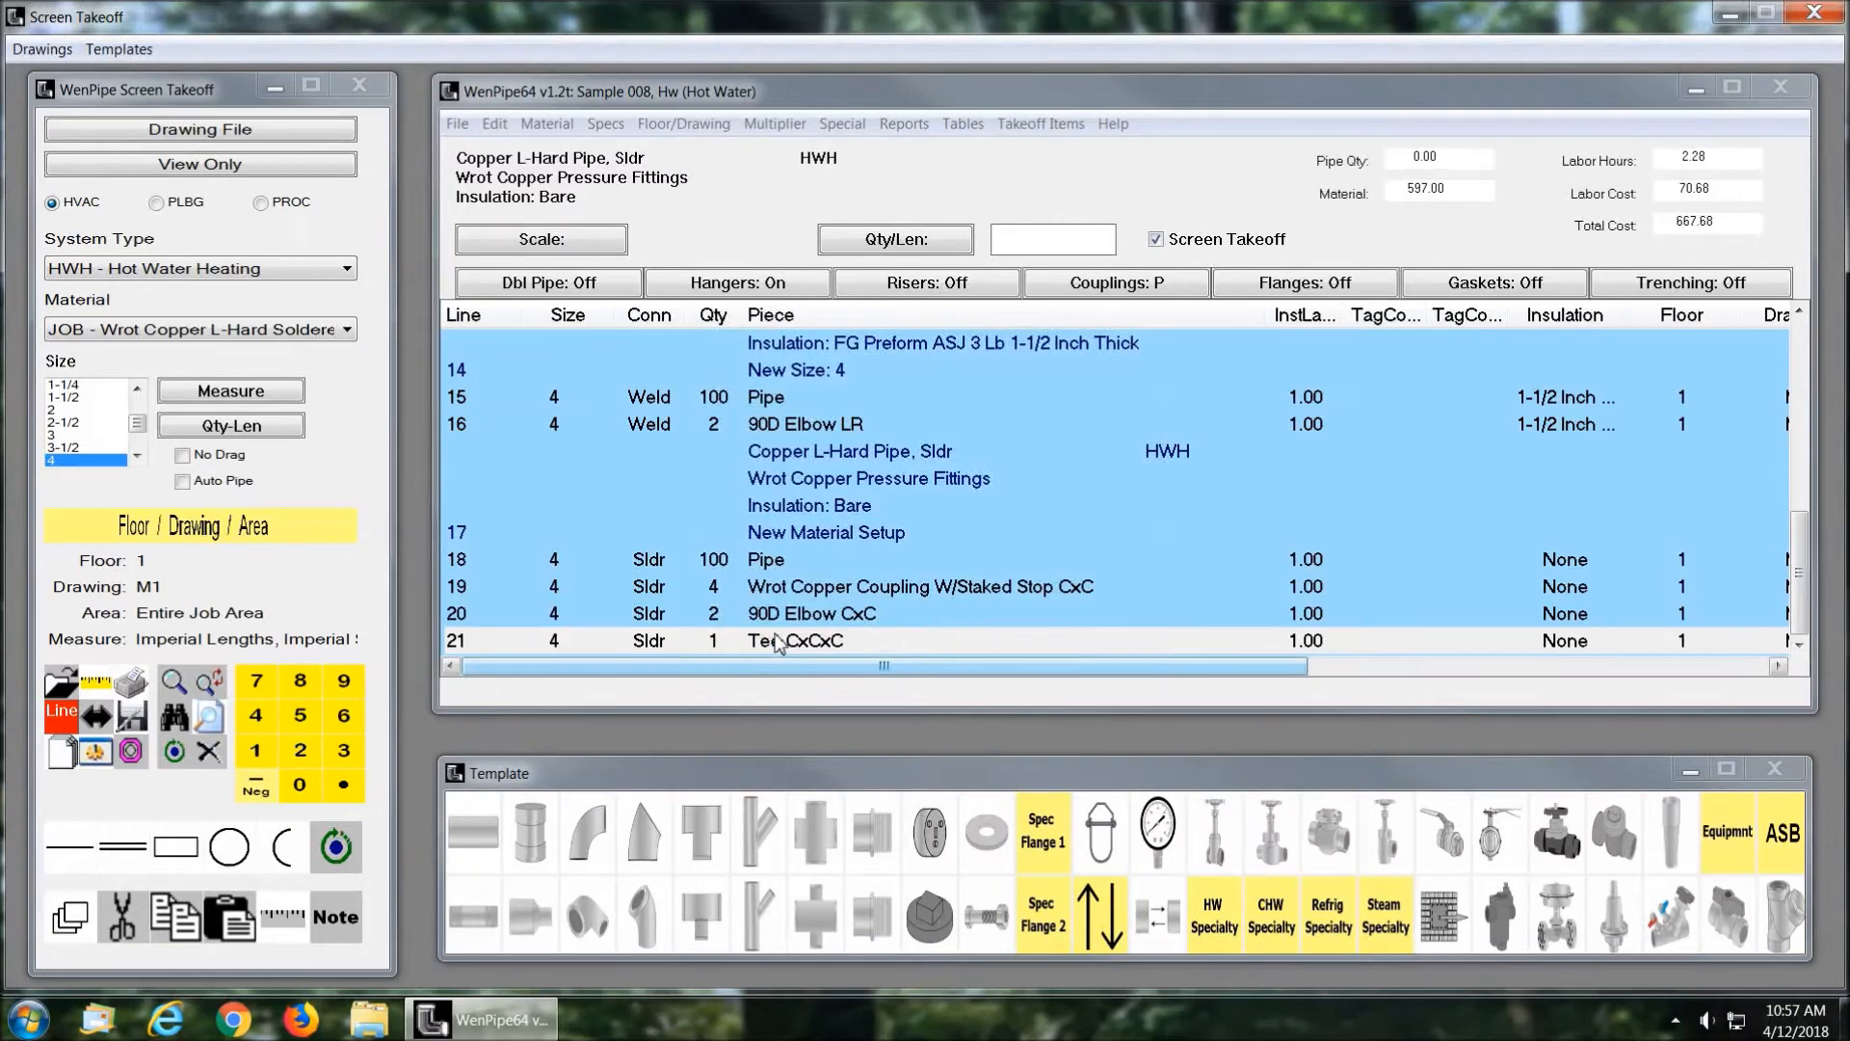
Step: Move the takeoff list, Screen Takeoff and Template windows off the drawing to show the floor plan unobstructed
{"action": "mouse_move", "coordinate": [947, 103]}
{"action": "left_mouse_down"}
{"action": "mouse_move", "coordinate": [940, 119]}
{"action": "mouse_move", "coordinate": [1248, 136]}
{"action": "mouse_move", "coordinate": [1849, 138]}
{"action": "left_mouse_up"}
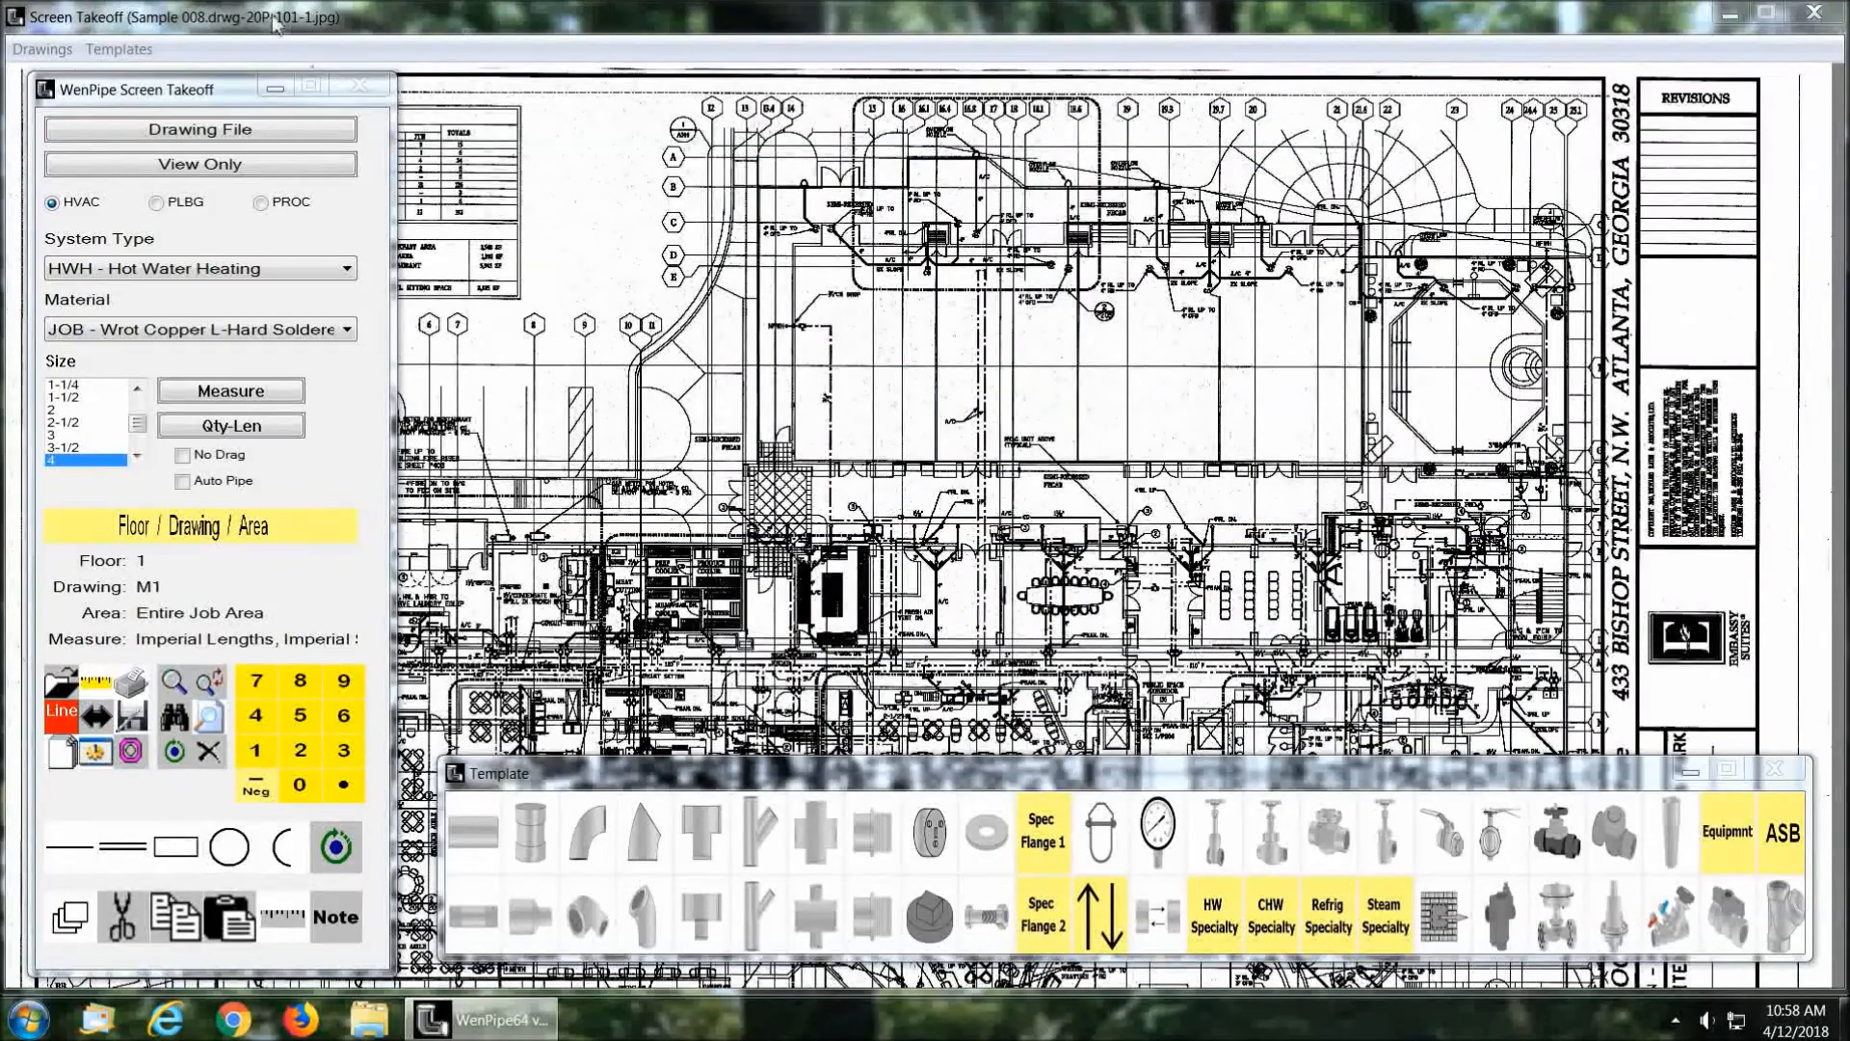
{"action": "left_click_drag", "start_coordinate": [188, 88], "coordinate": [1849, 88]}
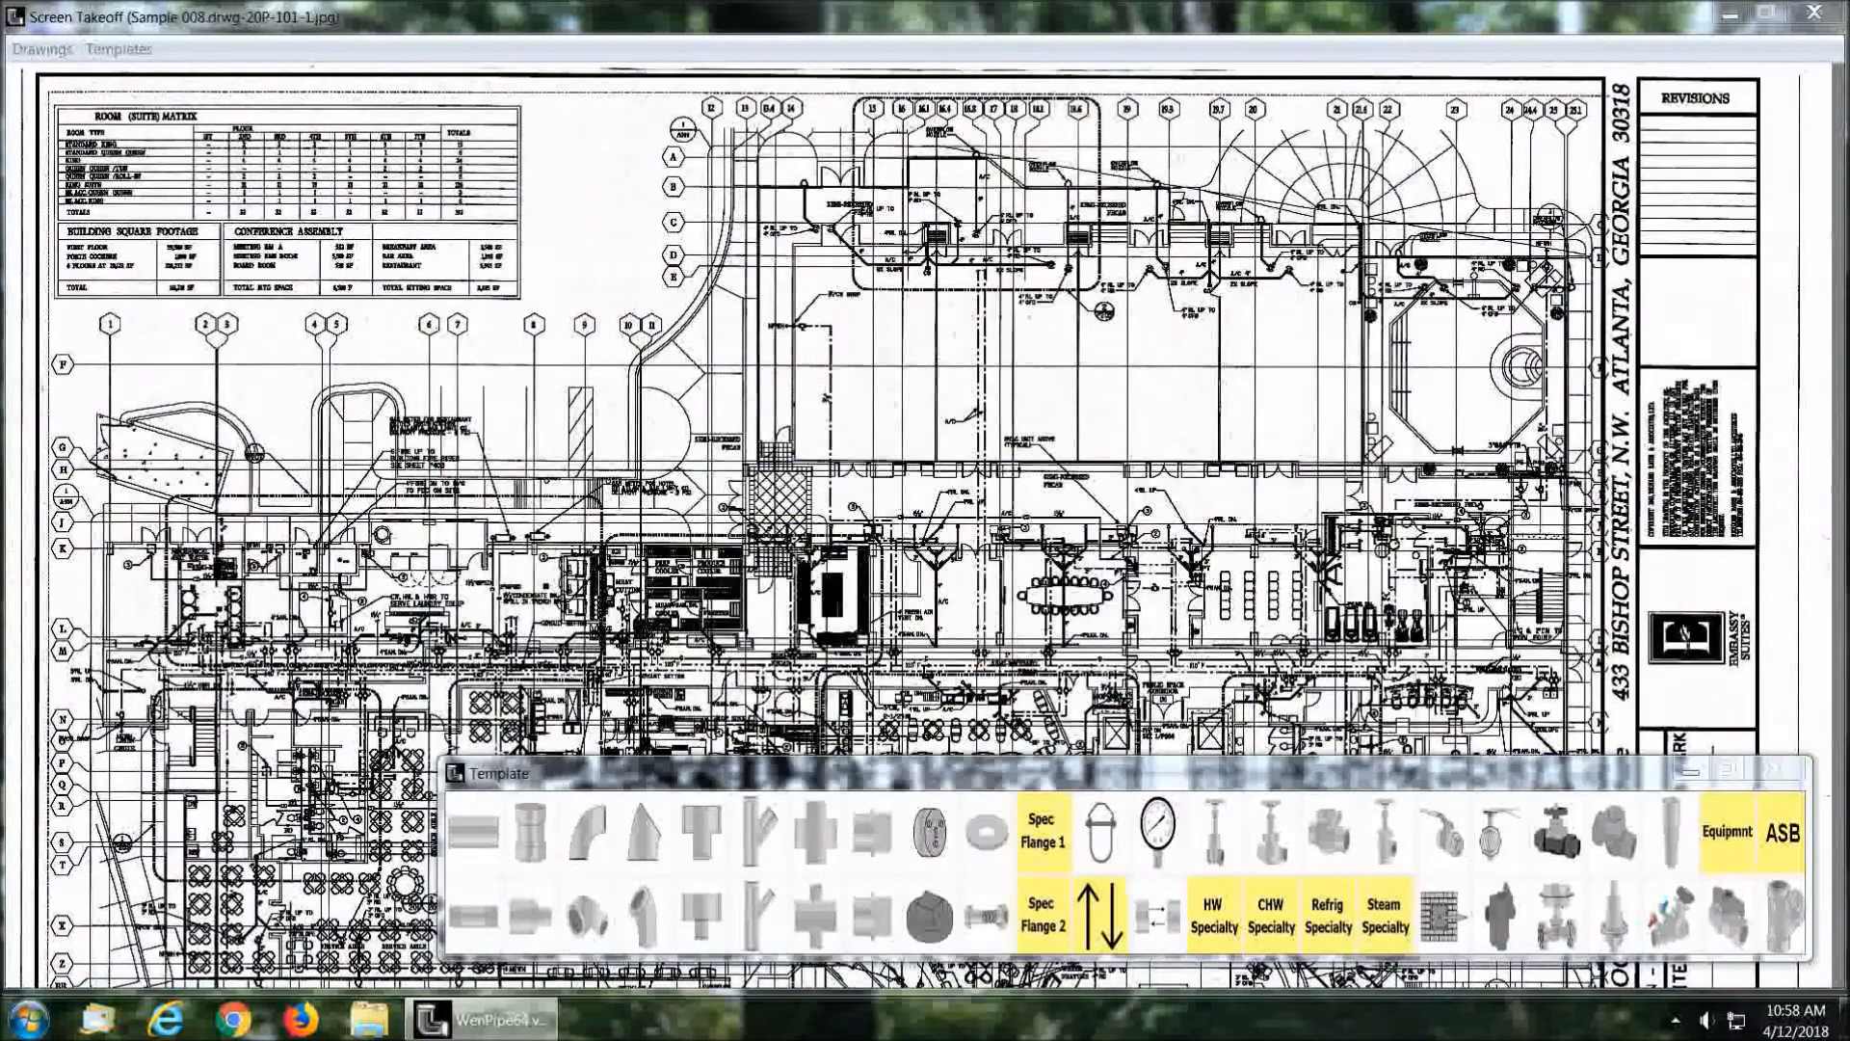
{"action": "mouse_move", "coordinate": [991, 780]}
{"action": "left_mouse_down"}
{"action": "mouse_move", "coordinate": [1214, 806]}
{"action": "mouse_move", "coordinate": [1849, 808]}
{"action": "left_mouse_up"}
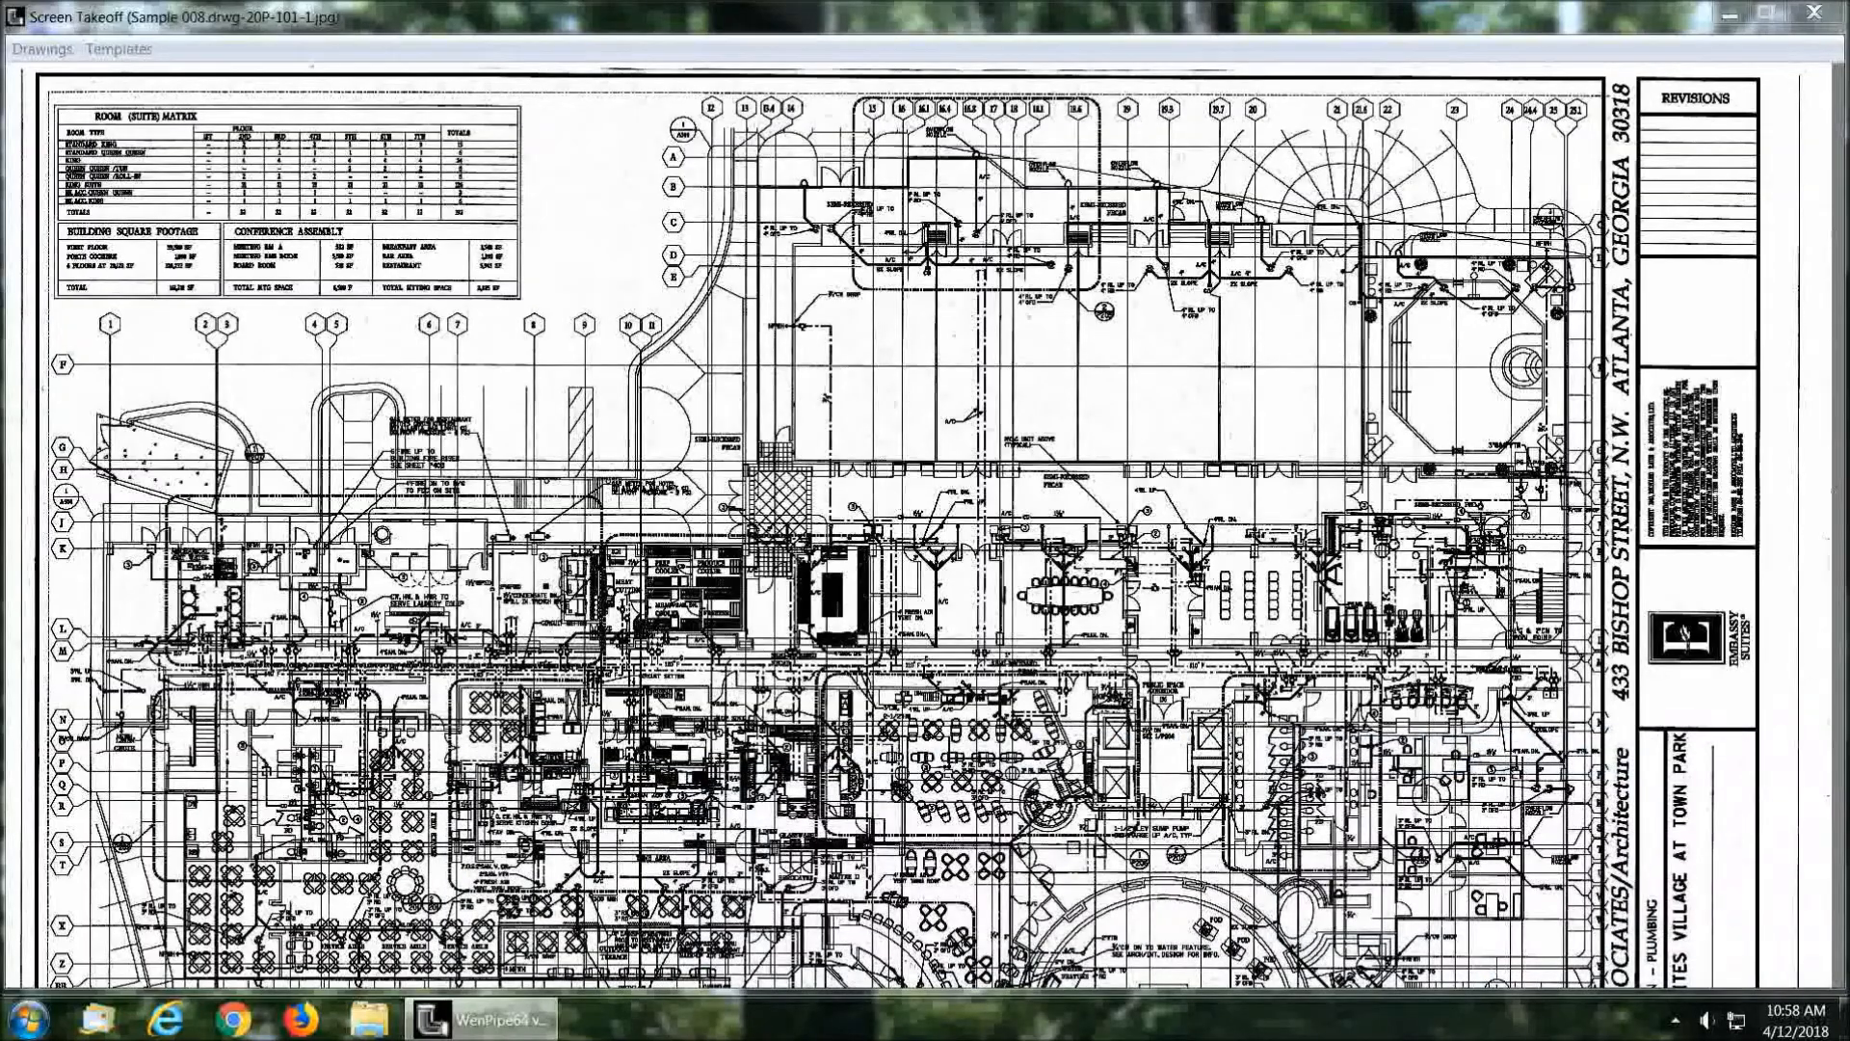
{"action": "left_click", "coordinate": [617, 542]}
{"action": "scroll", "coordinate": [617, 542], "scroll_direction": "up", "scroll_amount": 3}
{"action": "mouse_move", "coordinate": [537, 645]}
{"action": "left_mouse_down"}
{"action": "mouse_move", "coordinate": [1086, 444]}
{"action": "mouse_move", "coordinate": [1169, 241]}
{"action": "left_mouse_up"}
Step: Bring the Template and Screen Takeoff windows back over the drawing, leaving the rooms between them visible
{"action": "mouse_move", "coordinate": [1849, 807]}
{"action": "left_mouse_down"}
{"action": "mouse_move", "coordinate": [1849, 771]}
{"action": "mouse_move", "coordinate": [826, 652]}
{"action": "mouse_move", "coordinate": [886, 795]}
{"action": "mouse_move", "coordinate": [915, 775]}
{"action": "left_mouse_up"}
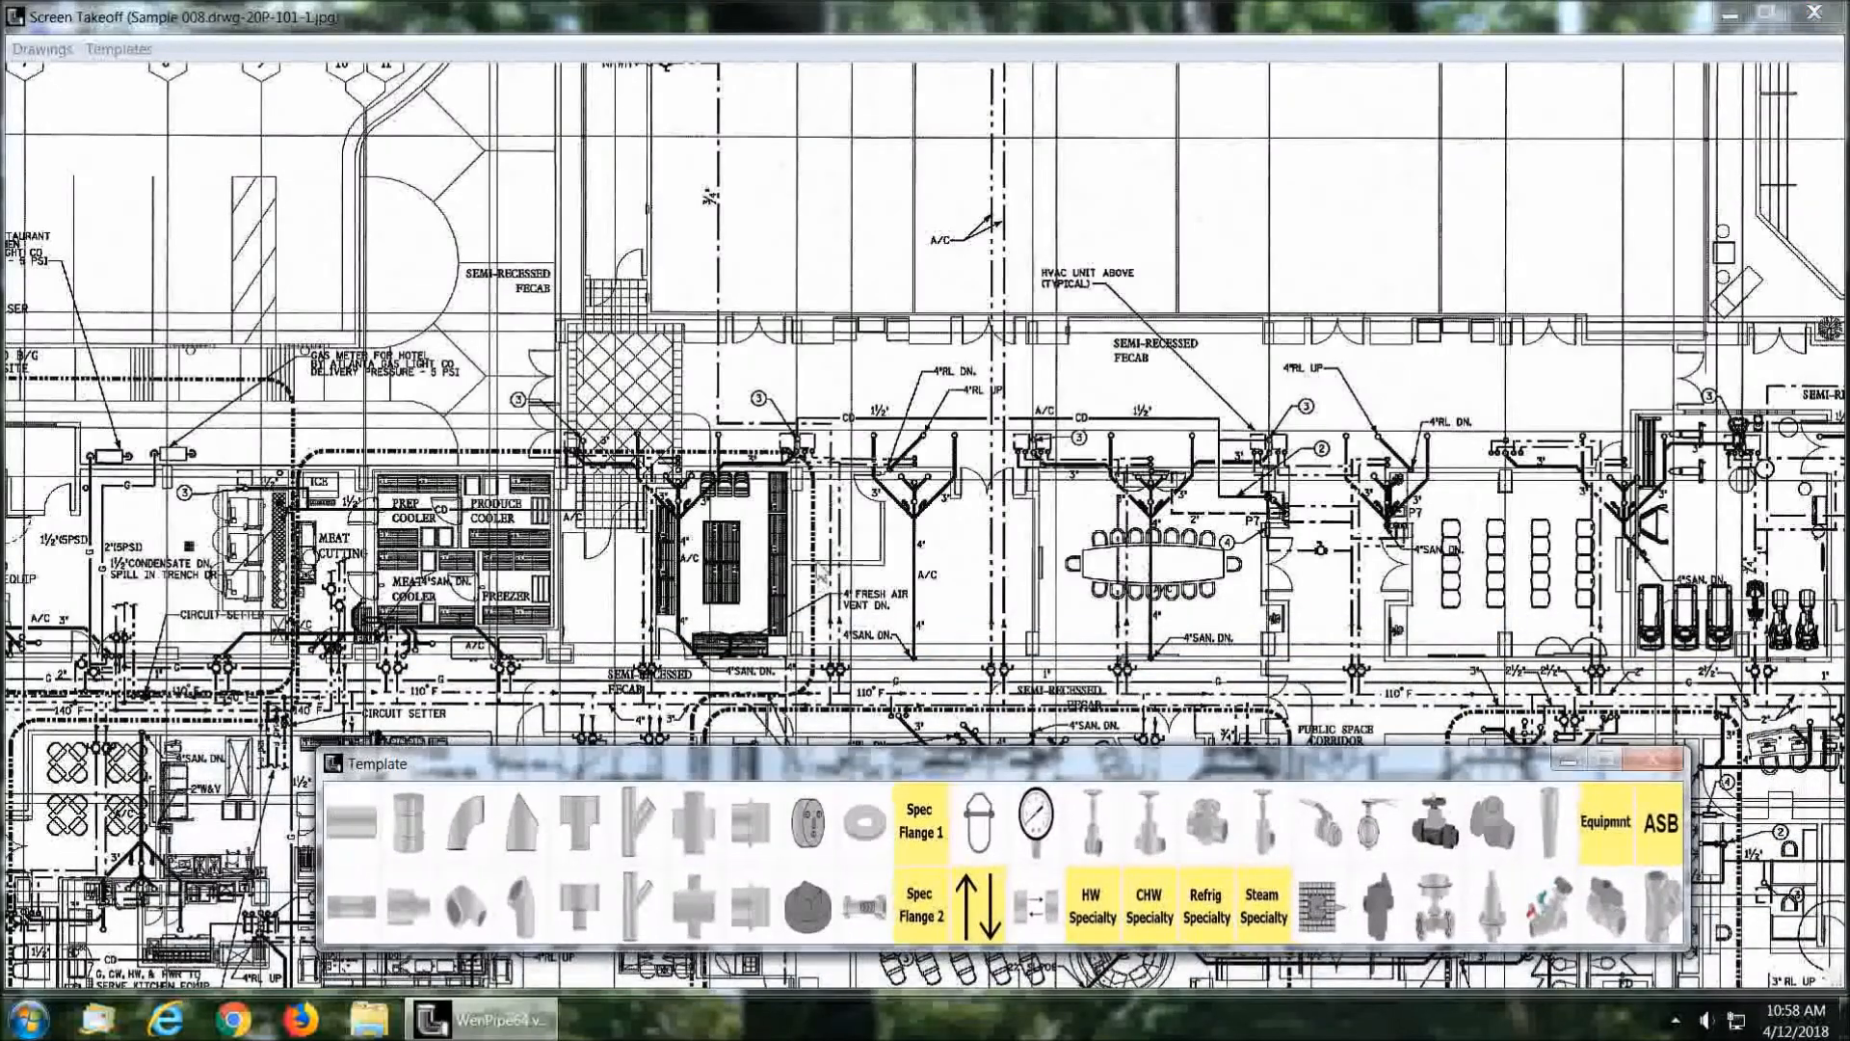
{"action": "left_click_drag", "start_coordinate": [800, 532], "coordinate": [876, 337]}
{"action": "mouse_move", "coordinate": [1849, 578]}
{"action": "left_mouse_down"}
{"action": "mouse_move", "coordinate": [852, 152]}
{"action": "mouse_move", "coordinate": [216, 86]}
{"action": "left_mouse_up"}
{"action": "left_click_drag", "start_coordinate": [828, 768], "coordinate": [941, 782]}
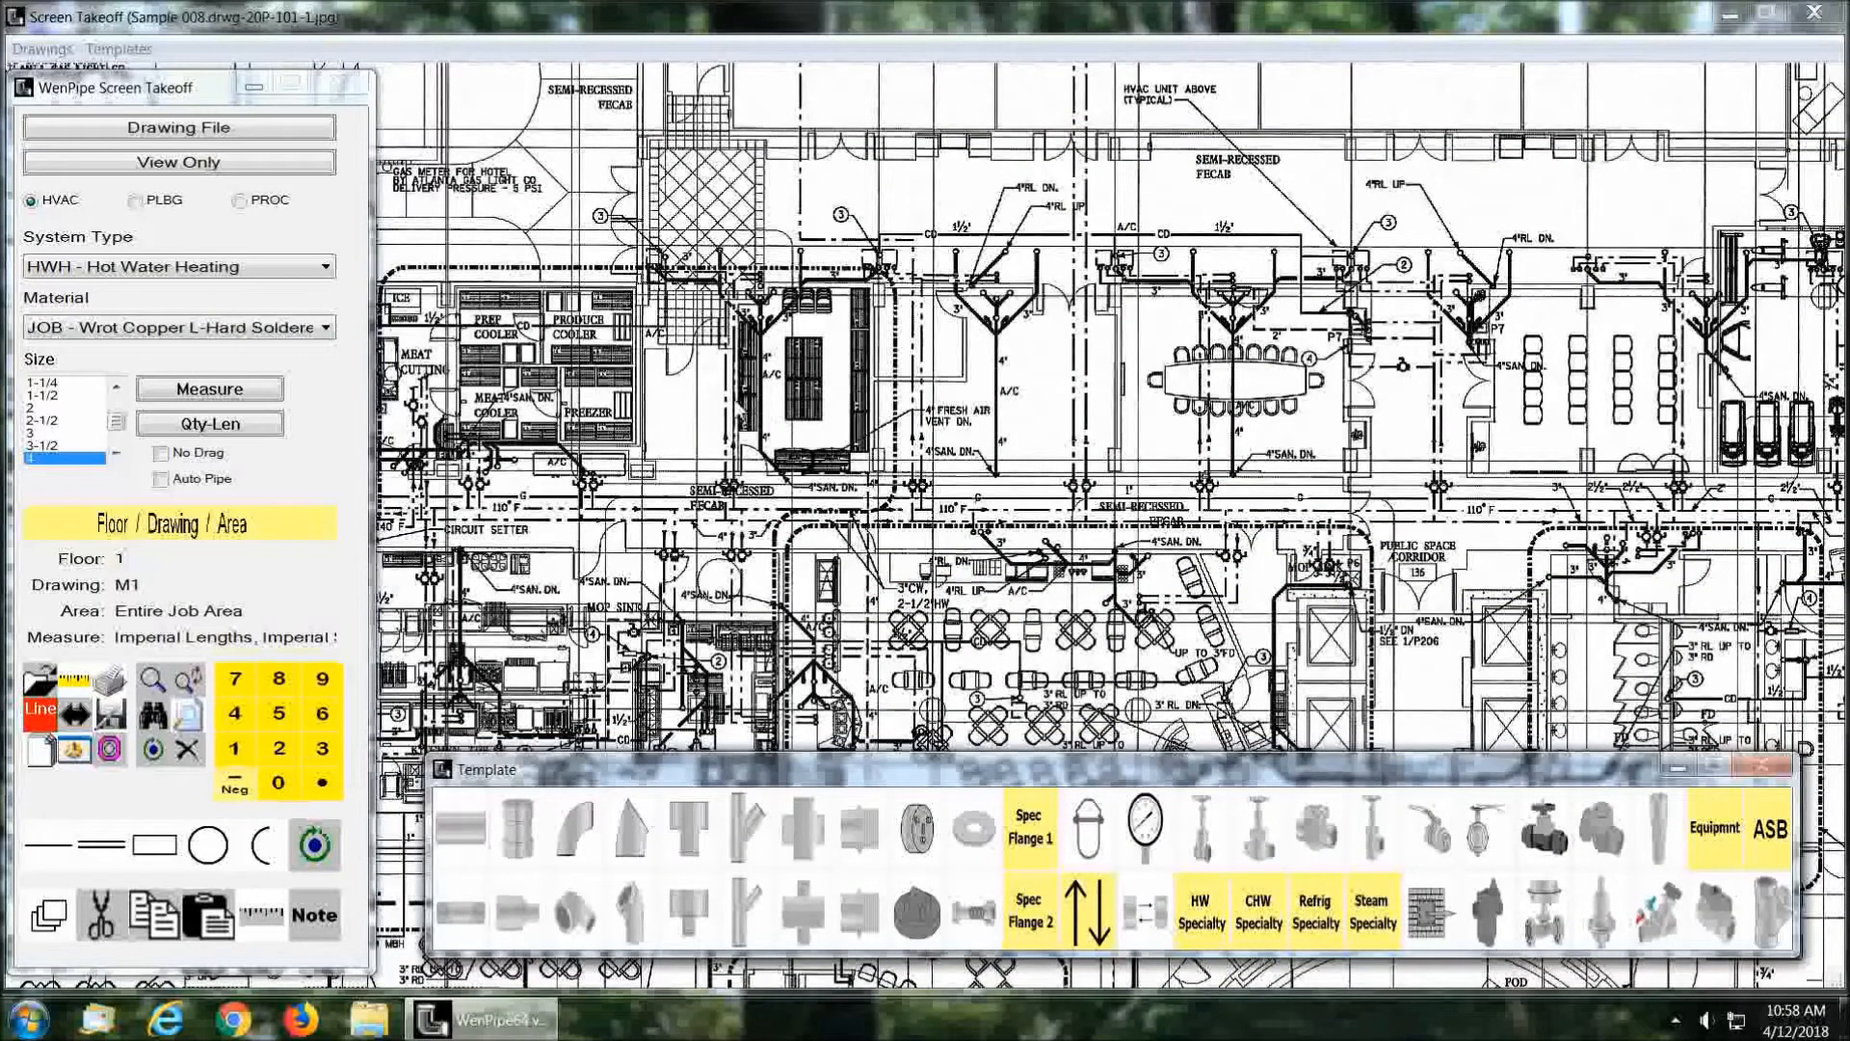
Step: Calibrate the drawing scale by picking the door opening beside the 4" SAN. DN. note as 4 feet, and accept 1/8
{"action": "scroll", "coordinate": [858, 512], "scroll_direction": "up", "scroll_amount": 4}
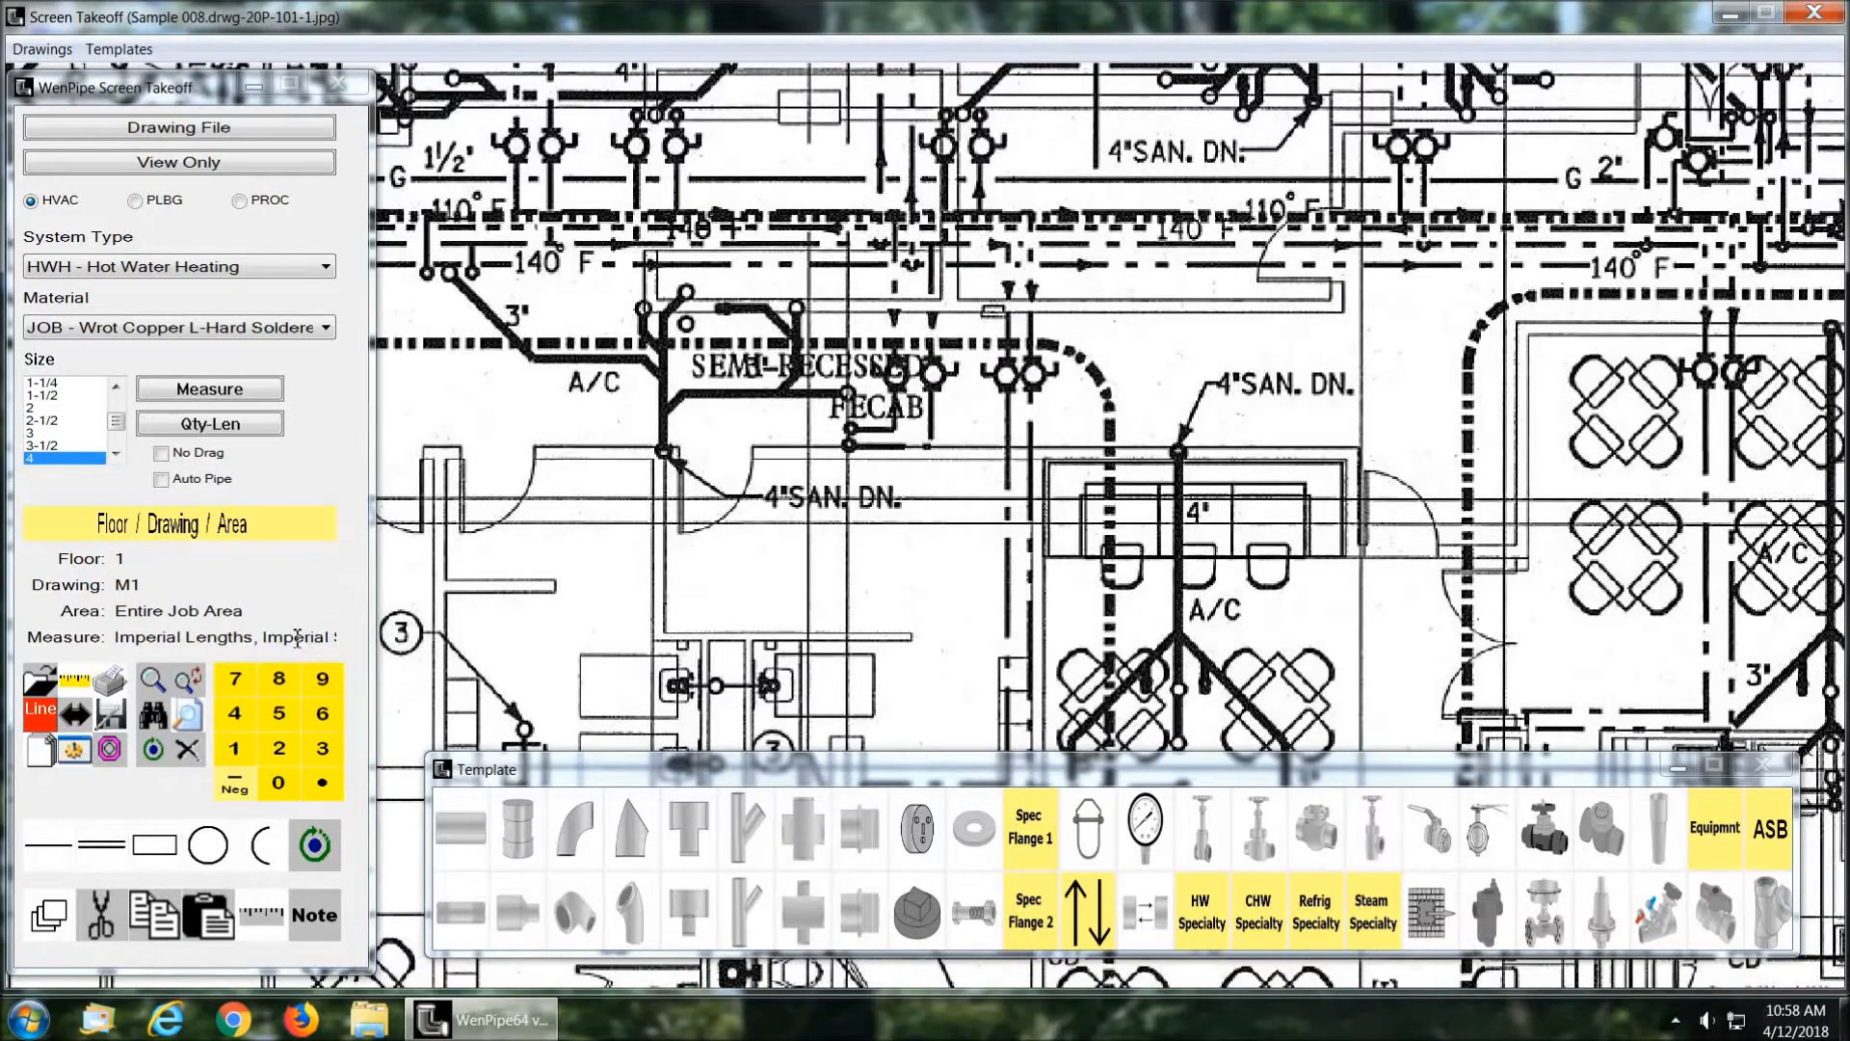
{"action": "left_click", "coordinate": [85, 732]}
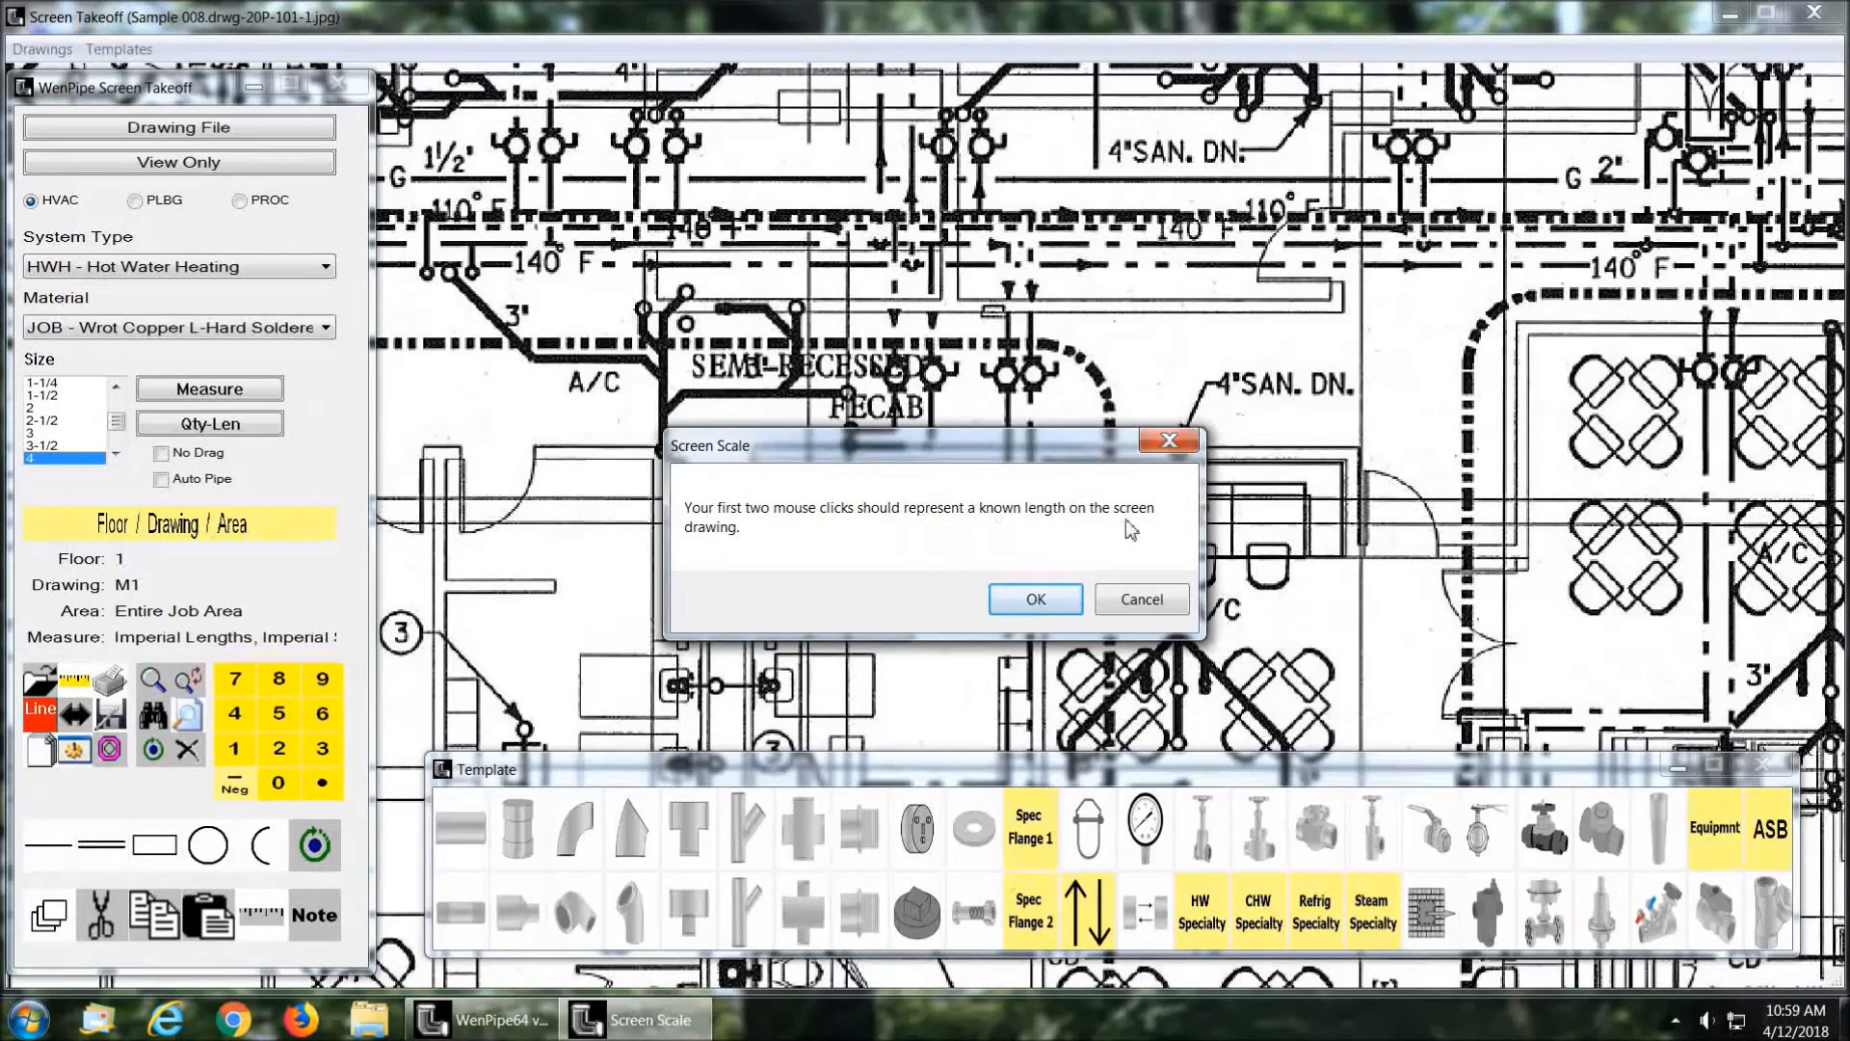
{"action": "left_click", "coordinate": [1039, 602]}
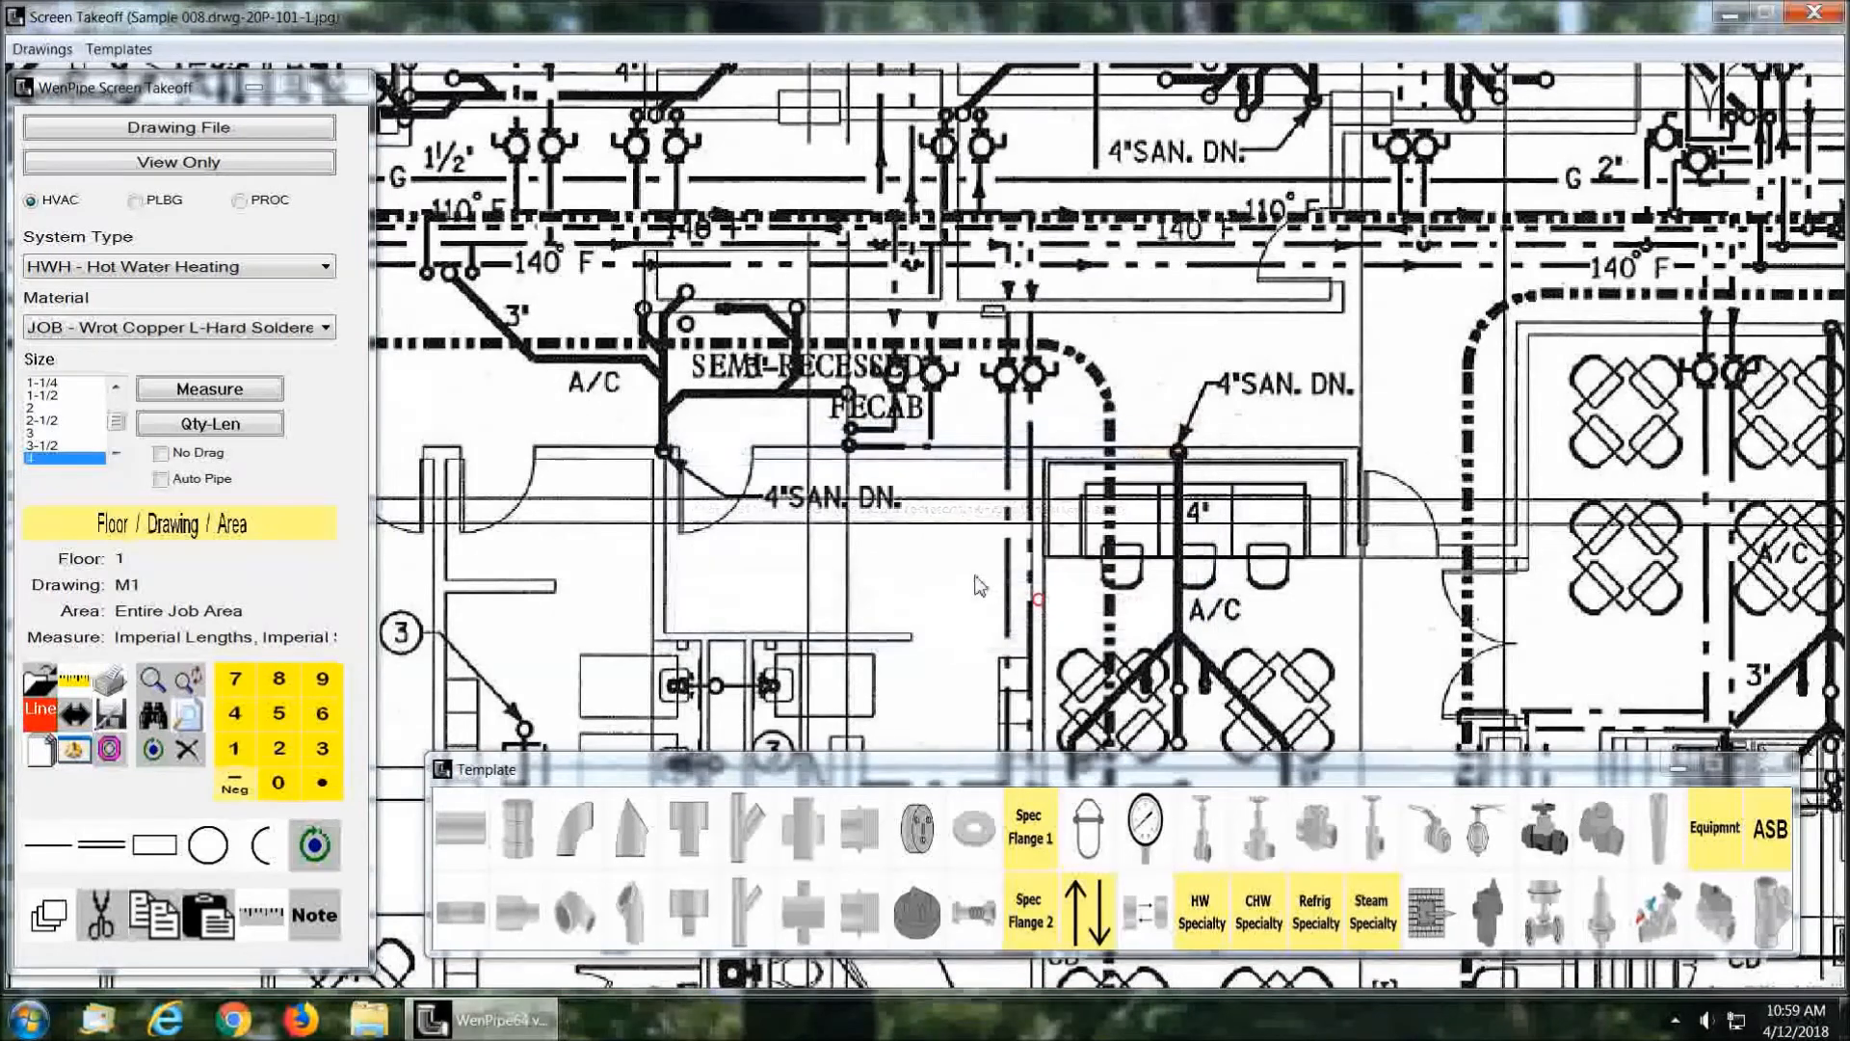
{"action": "left_click", "coordinate": [675, 453]}
{"action": "left_click", "coordinate": [753, 453]}
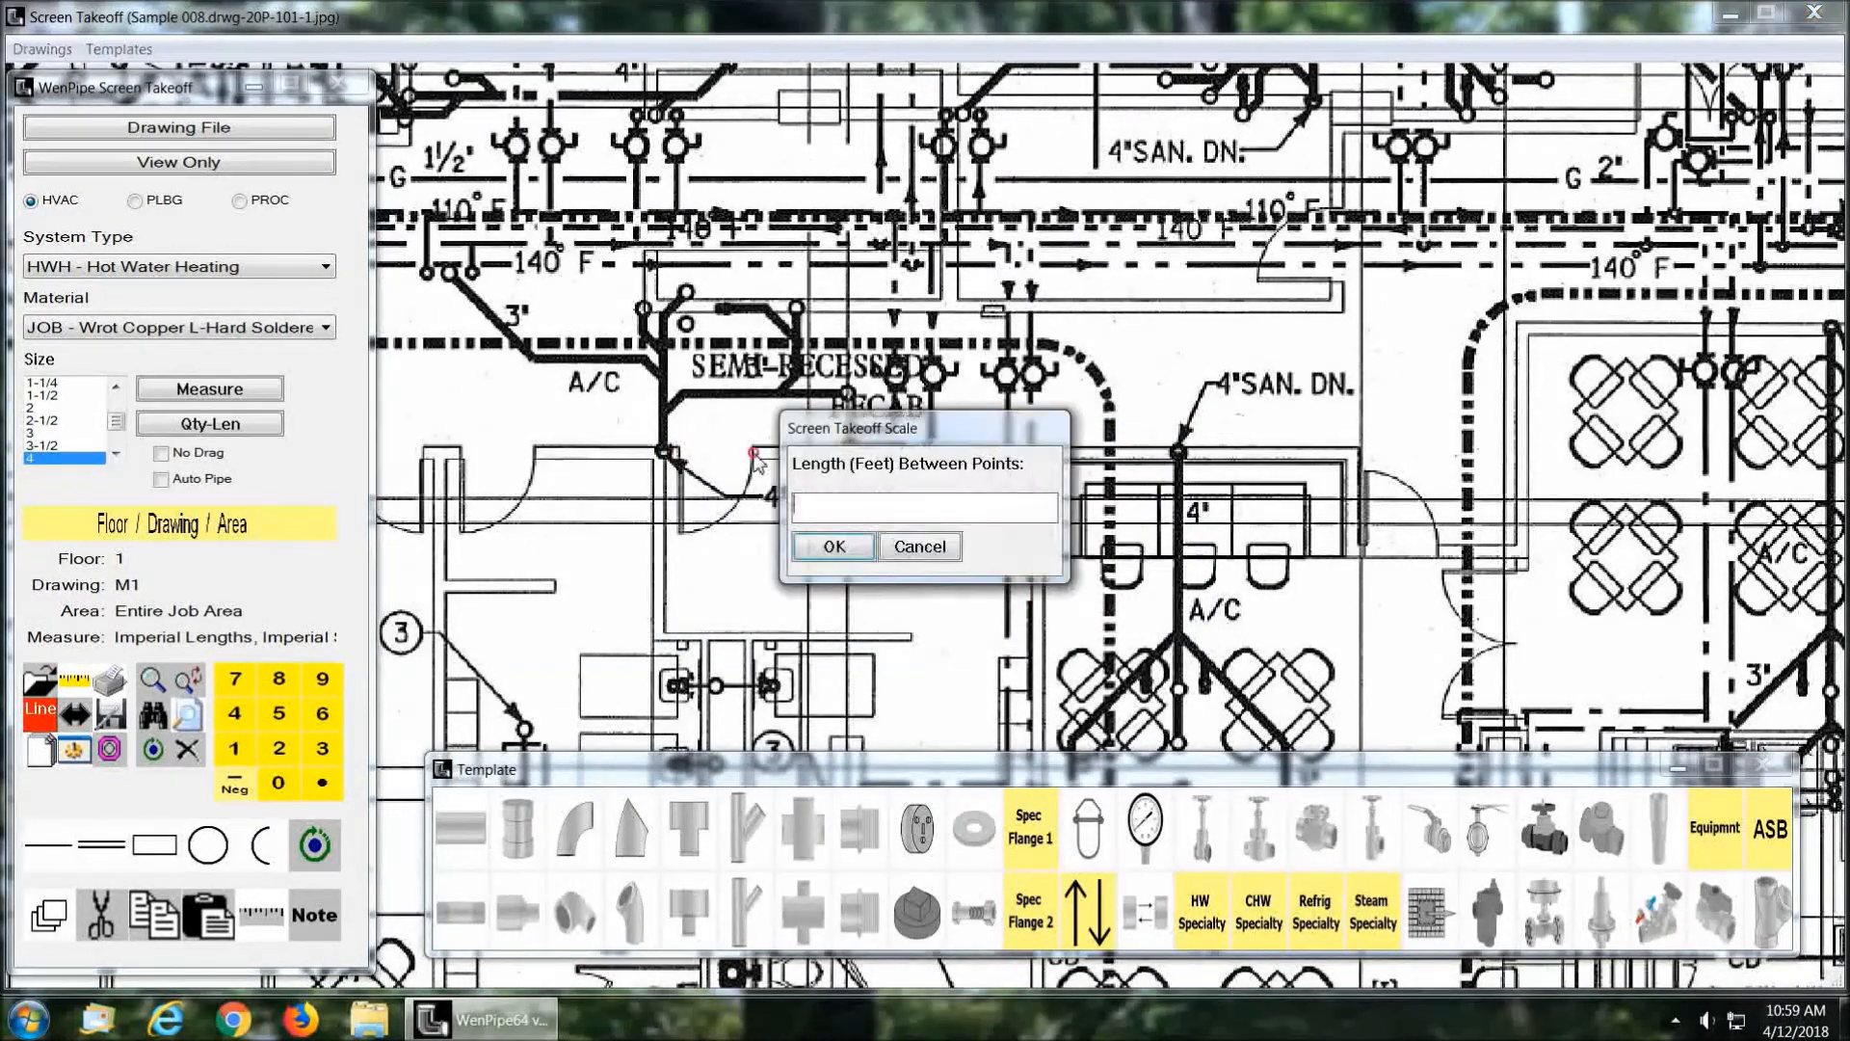
{"action": "type", "text": "4"}
{"action": "left_click", "coordinate": [834, 546]}
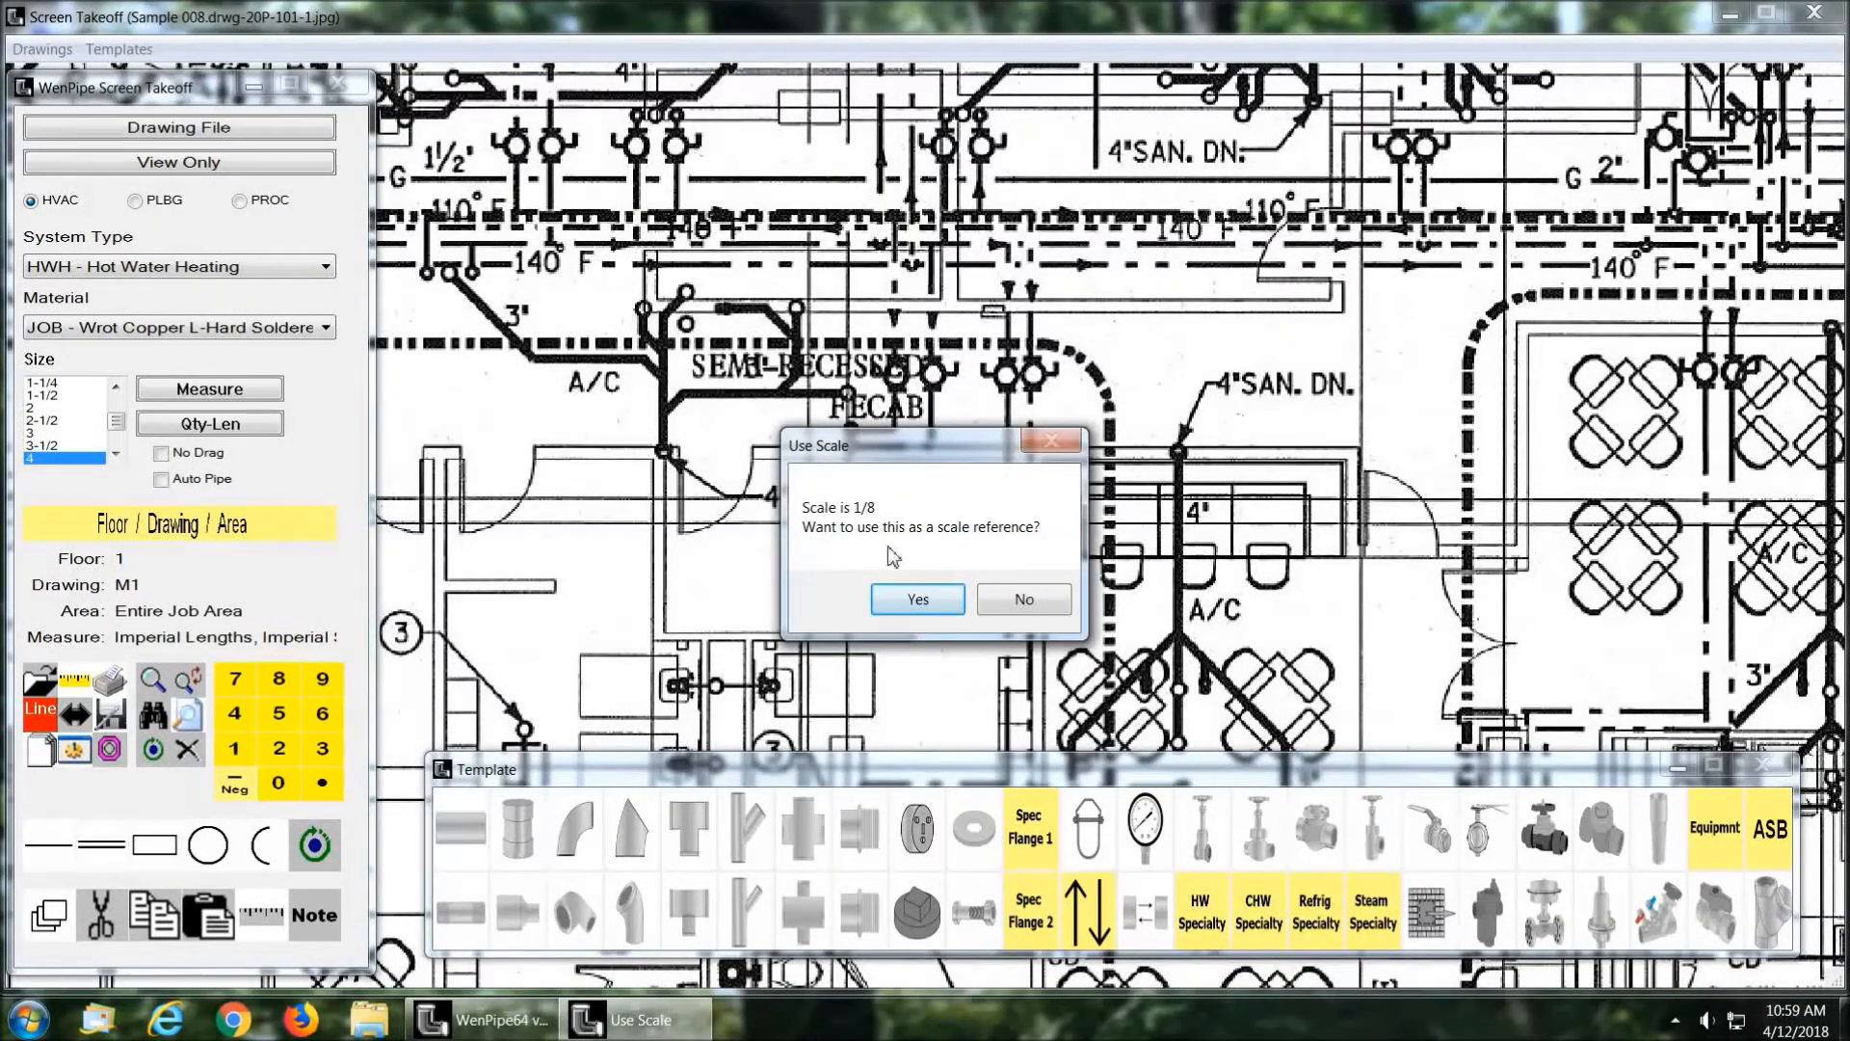
{"action": "left_click", "coordinate": [917, 599]}
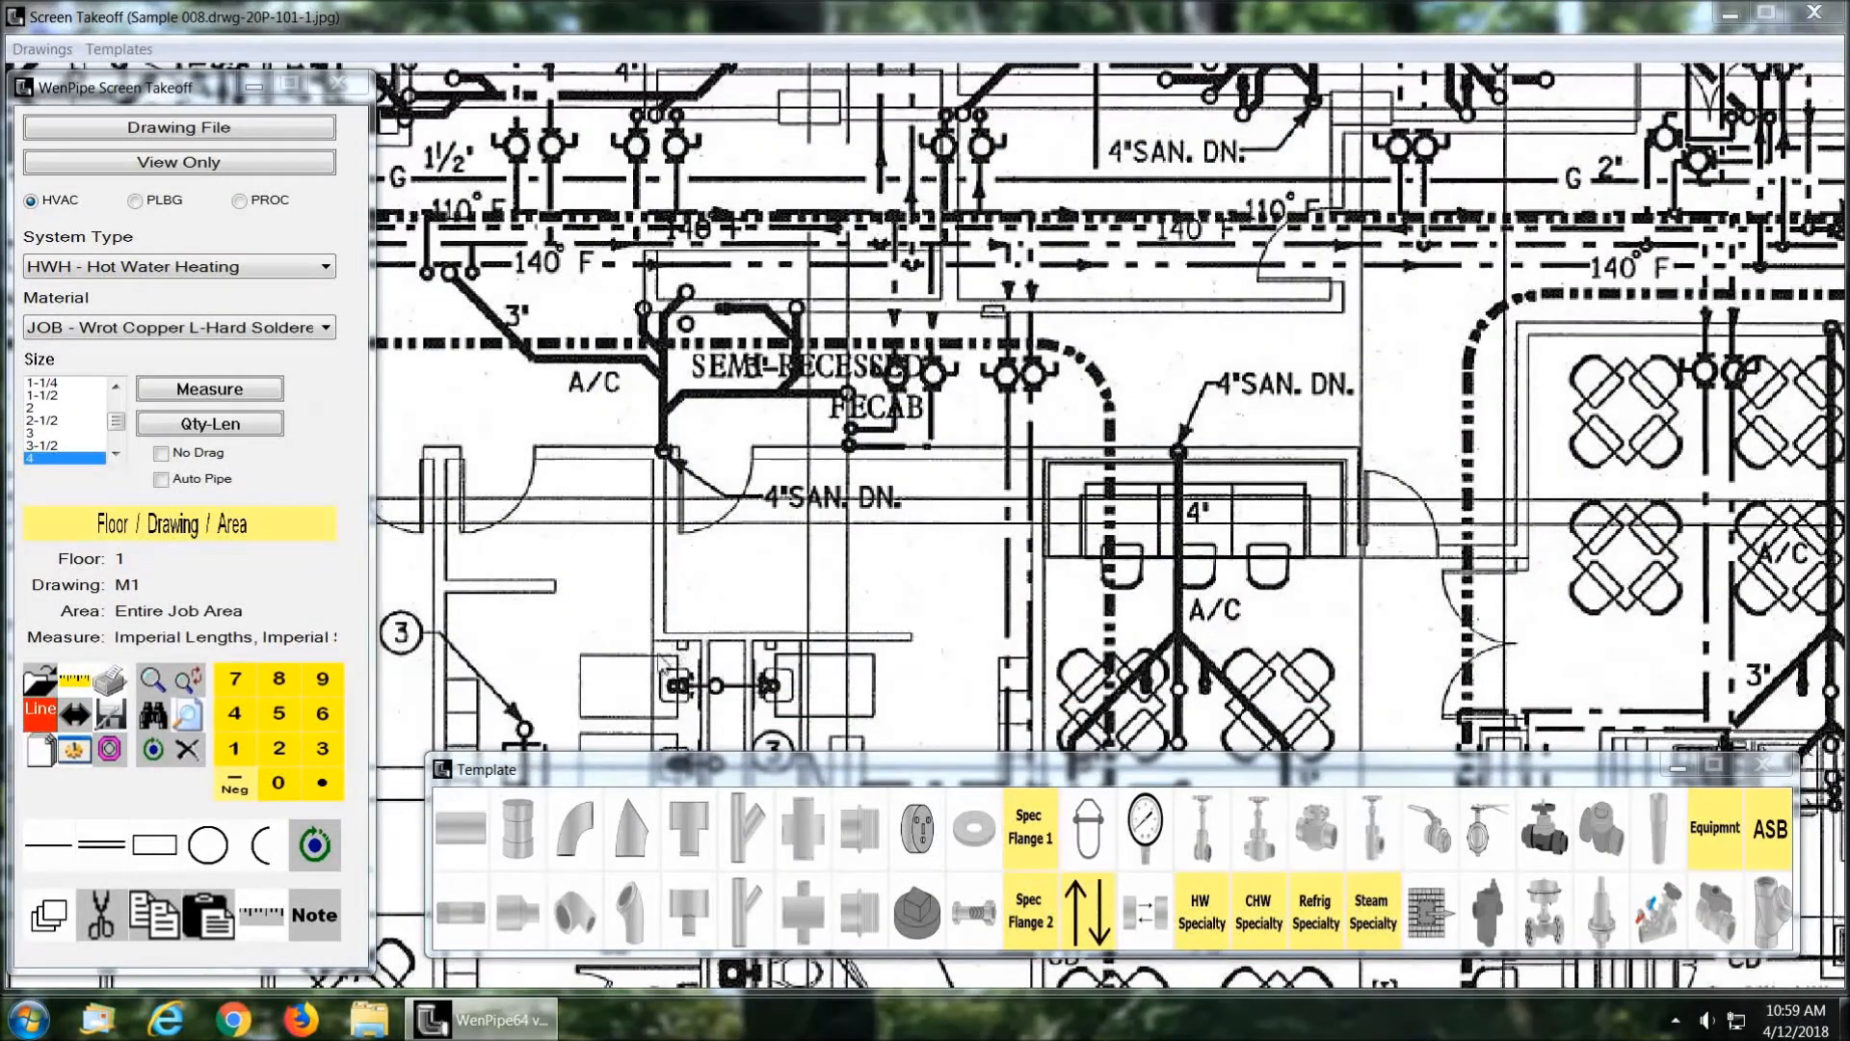
Step: Measure a size 4 pipe about 5 feet long along the diagonal 3" line and check its entry in the takeoff list
{"action": "left_click", "coordinate": [460, 846]}
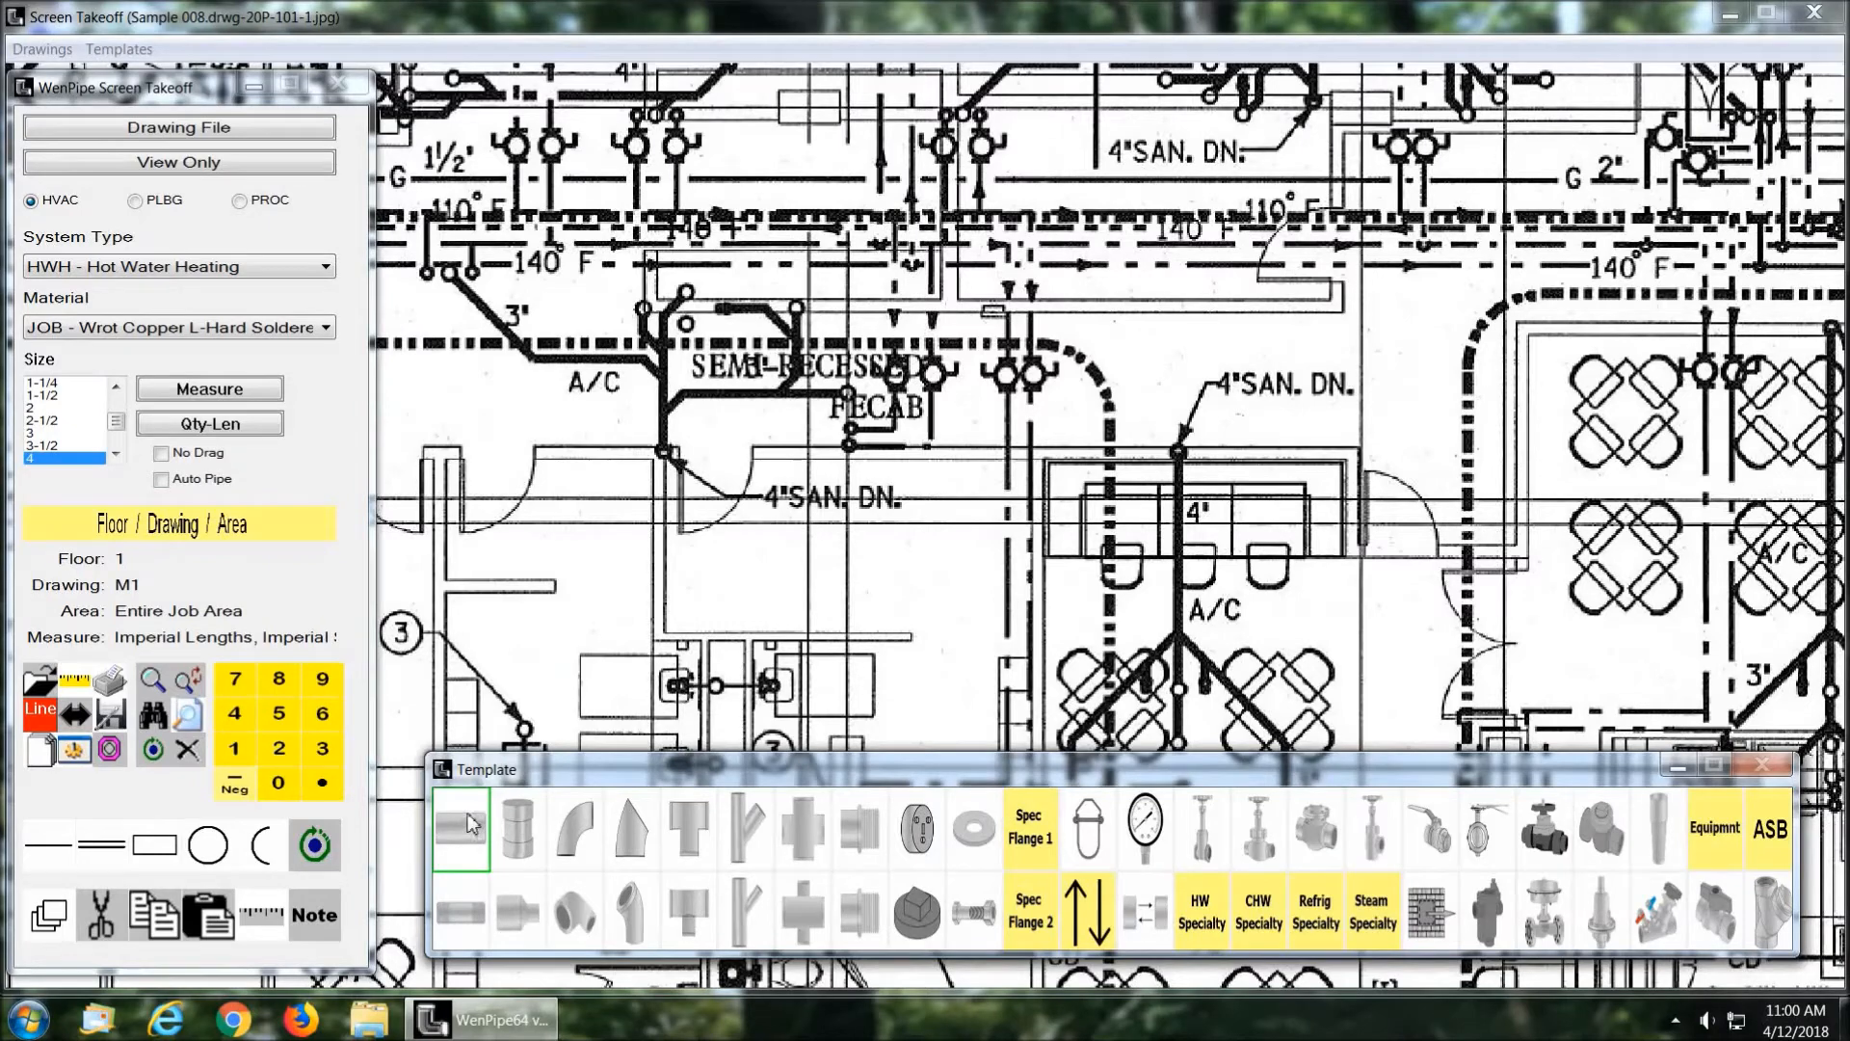
{"action": "left_click_drag", "start_coordinate": [454, 275], "coordinate": [531, 358]}
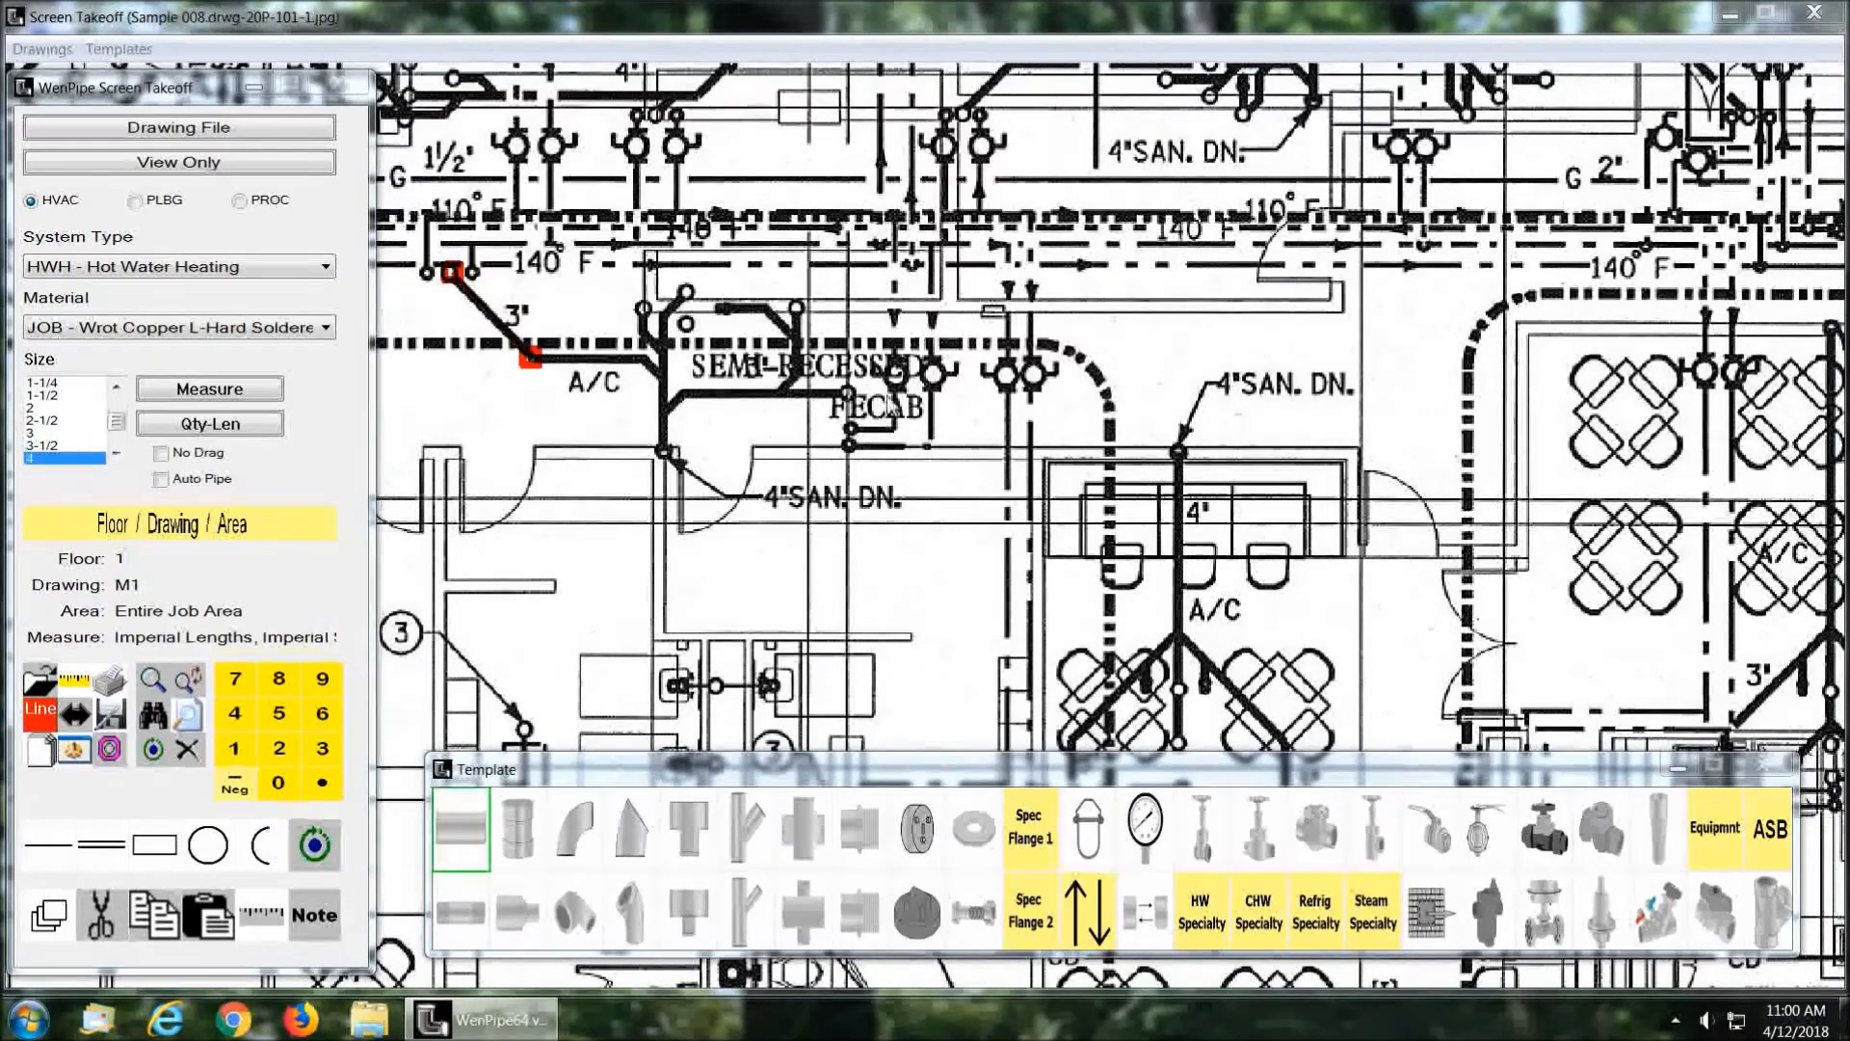
{"action": "left_click_drag", "start_coordinate": [1849, 112], "coordinate": [942, 69]}
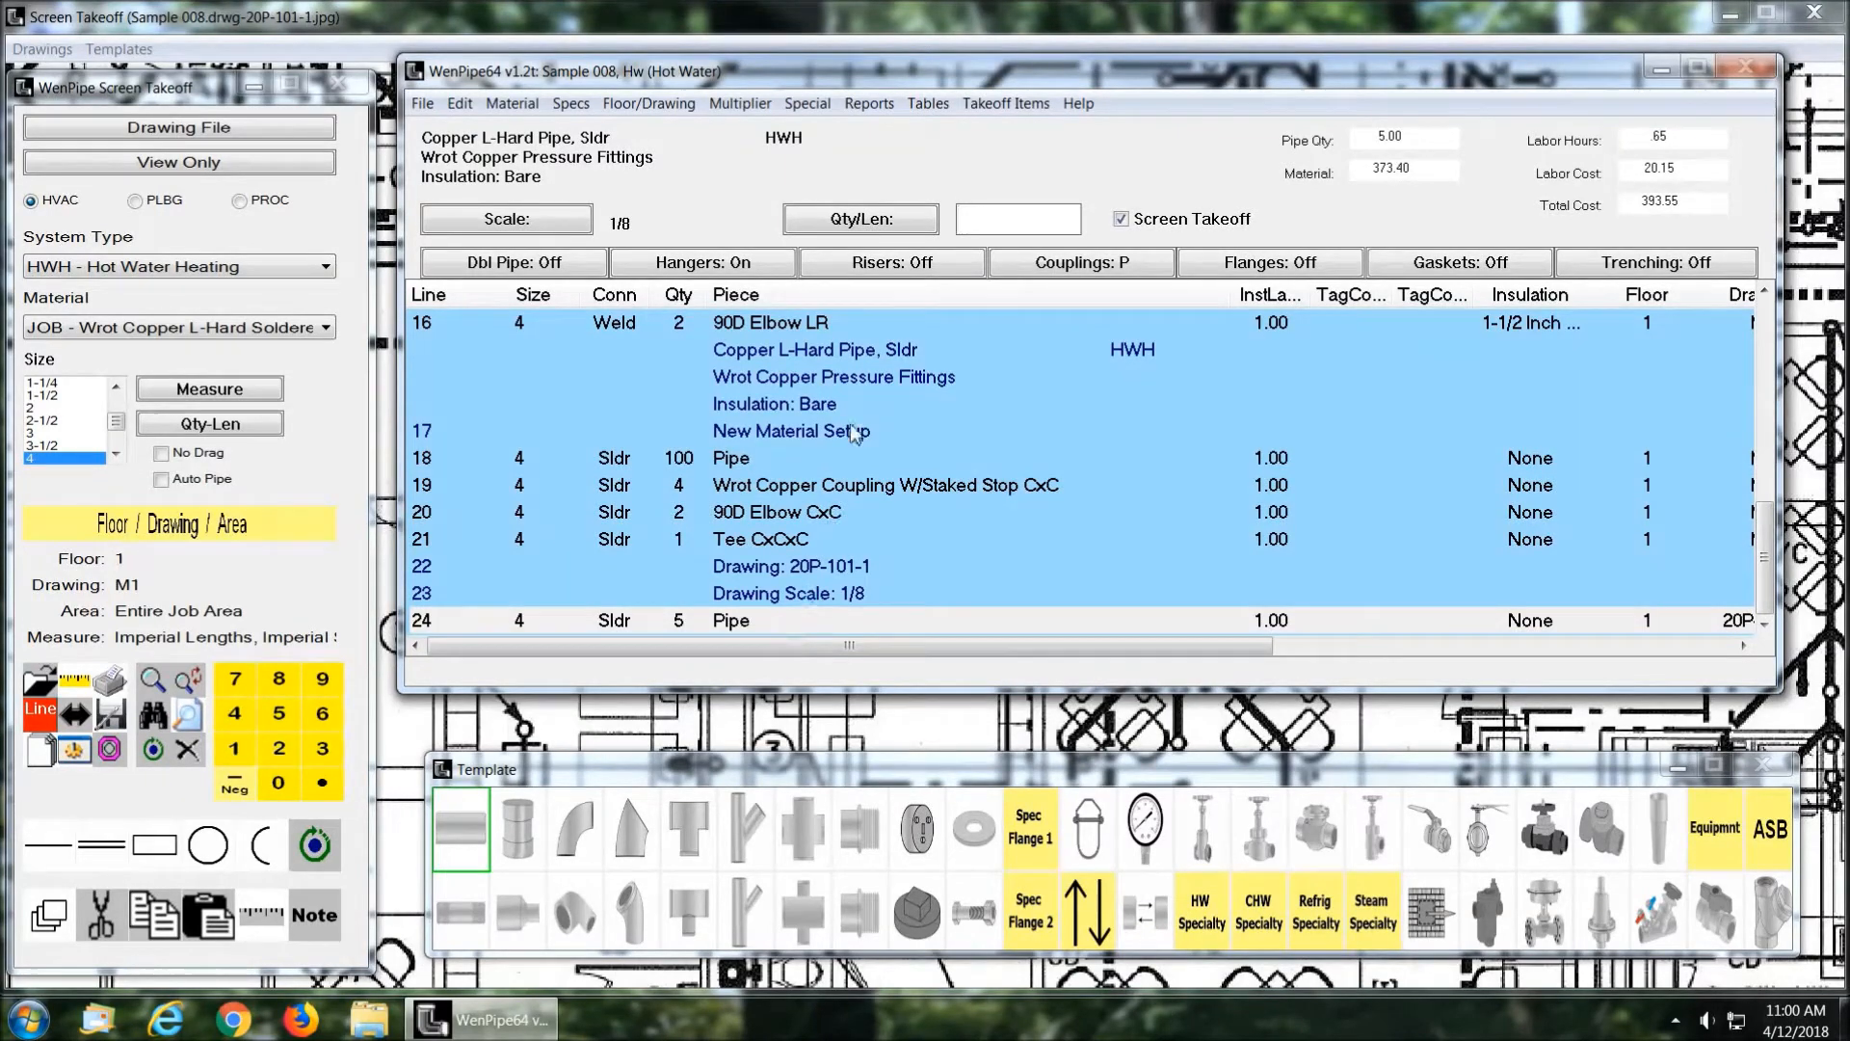
{"action": "mouse_move", "coordinate": [969, 73]}
{"action": "left_mouse_down"}
{"action": "mouse_move", "coordinate": [1629, 19]}
{"action": "mouse_move", "coordinate": [1849, 24]}
{"action": "left_mouse_up"}
Step: Place one 90D Elbow CxC on the drawing at the 140 F piping lines above the measured pipe
{"action": "left_click", "coordinate": [578, 839]}
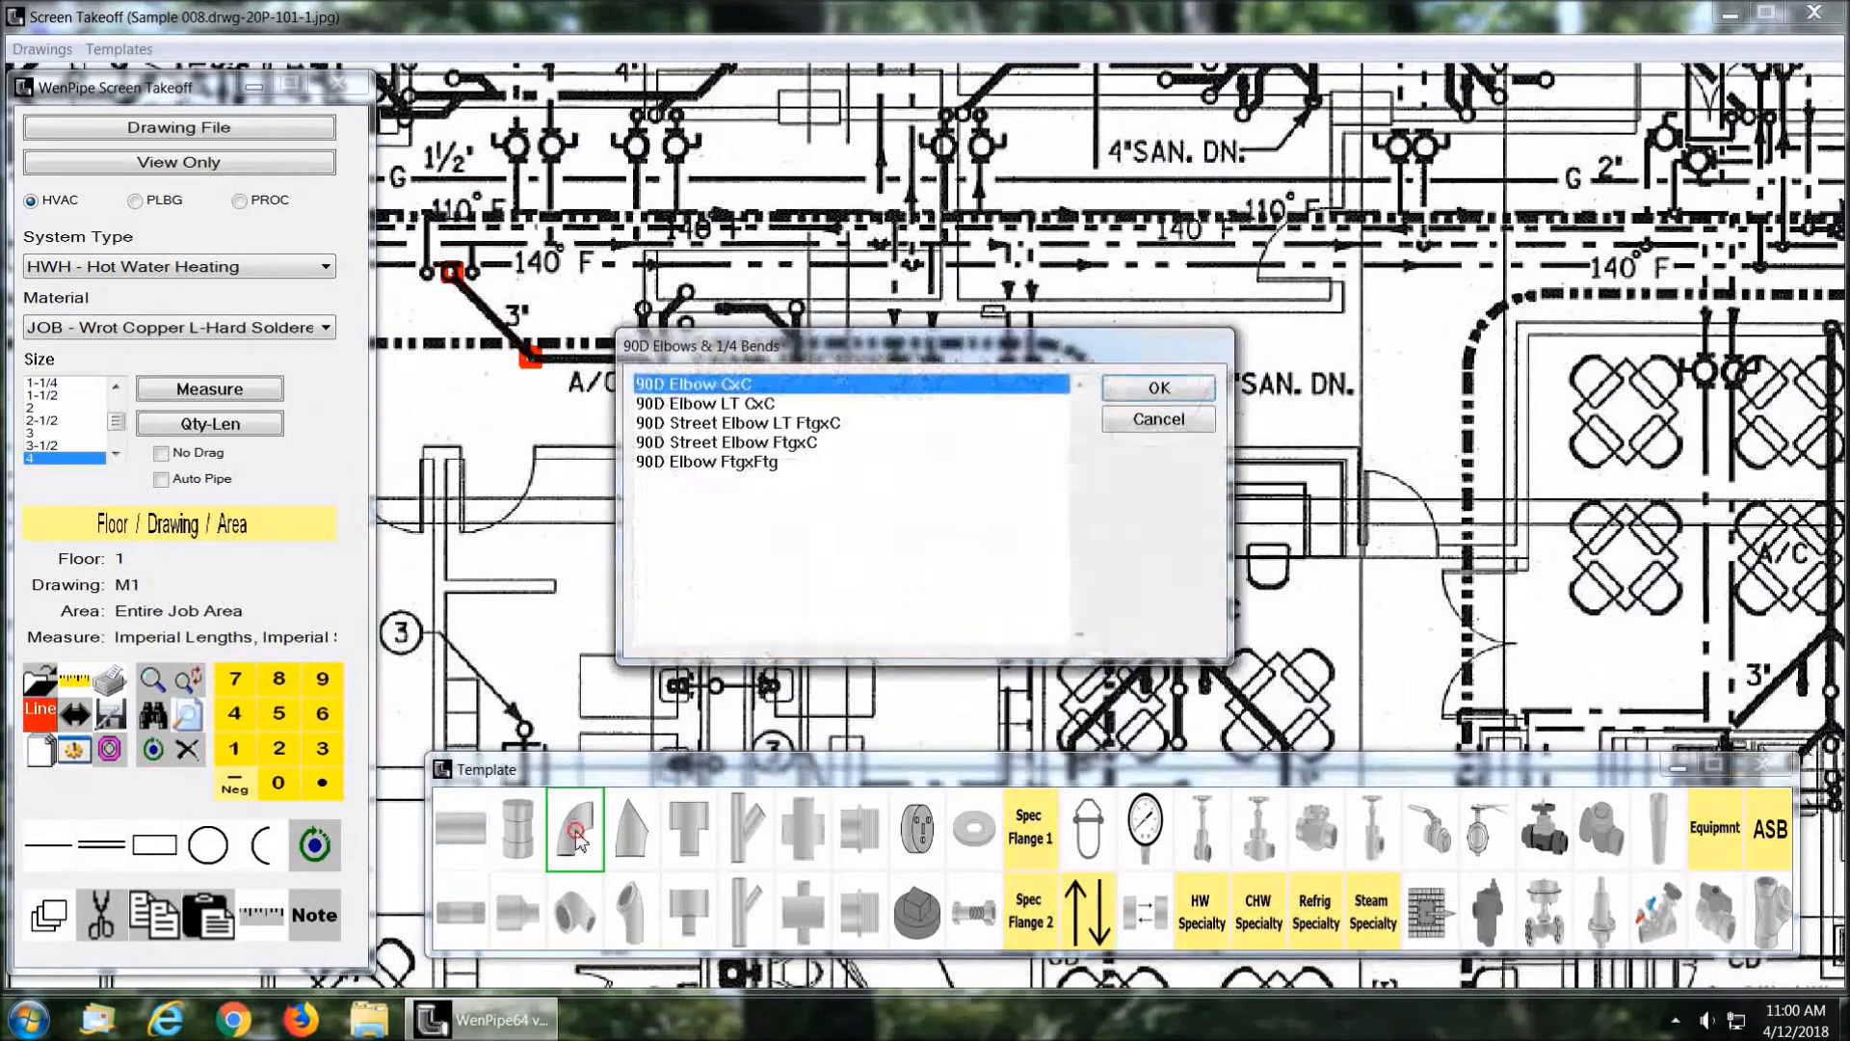
{"action": "left_click", "coordinate": [1160, 387]}
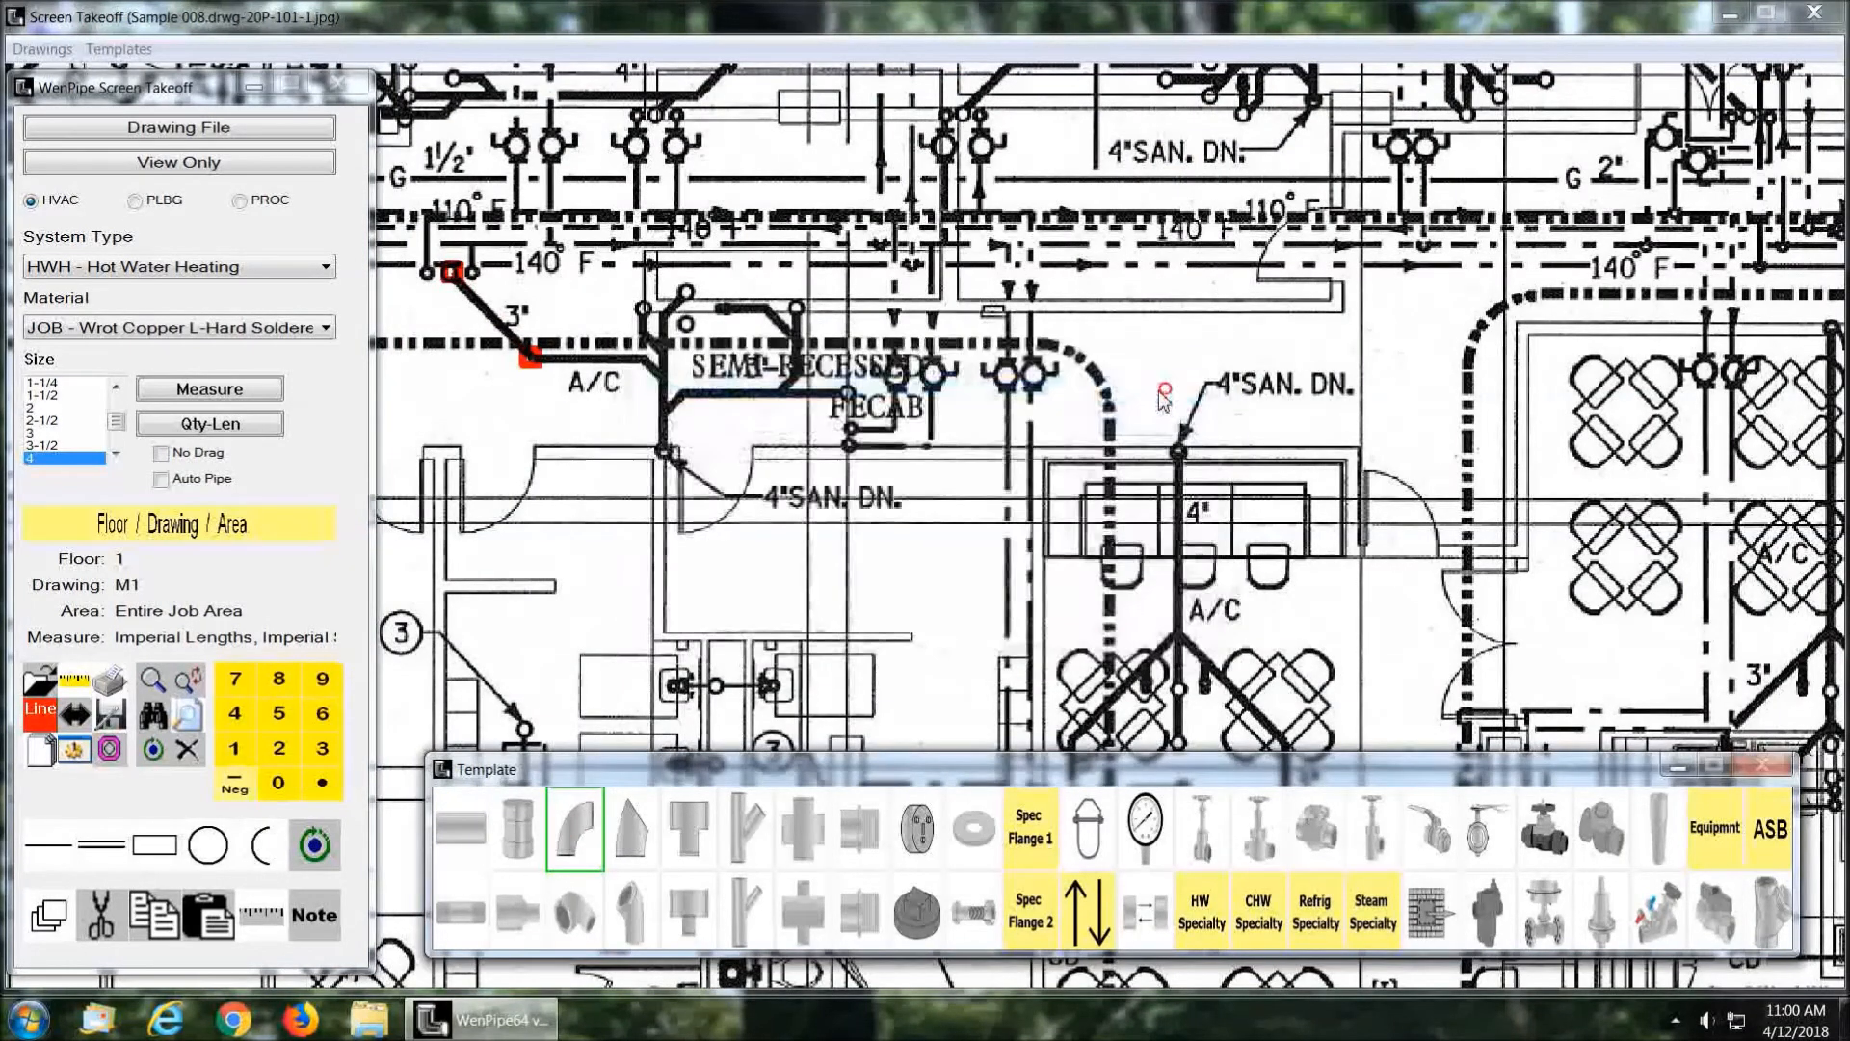
{"action": "left_click", "coordinate": [634, 241]}
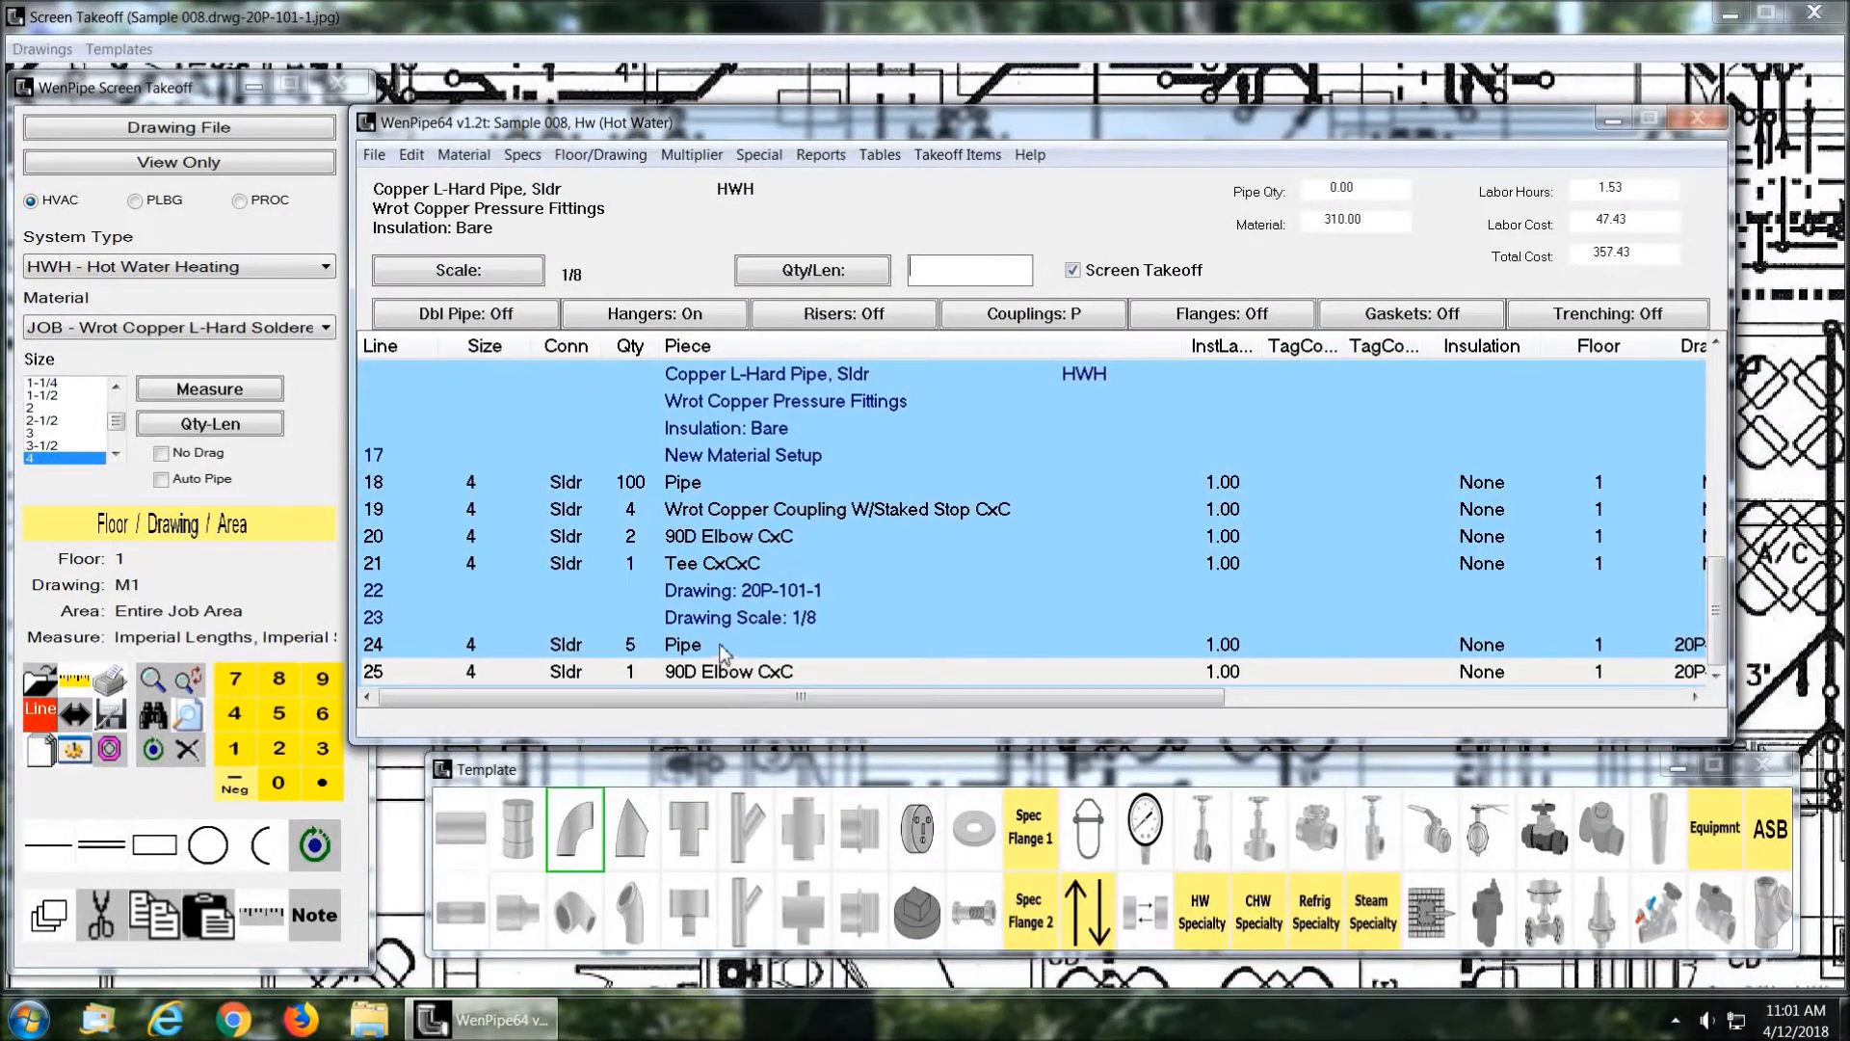
Step: Select the measured pipe and the placed elbow in turn in the takeoff list to locate each on the drawing
{"action": "left_click", "coordinate": [720, 649]}
{"action": "left_click_drag", "start_coordinate": [844, 127], "coordinate": [1849, 193]}
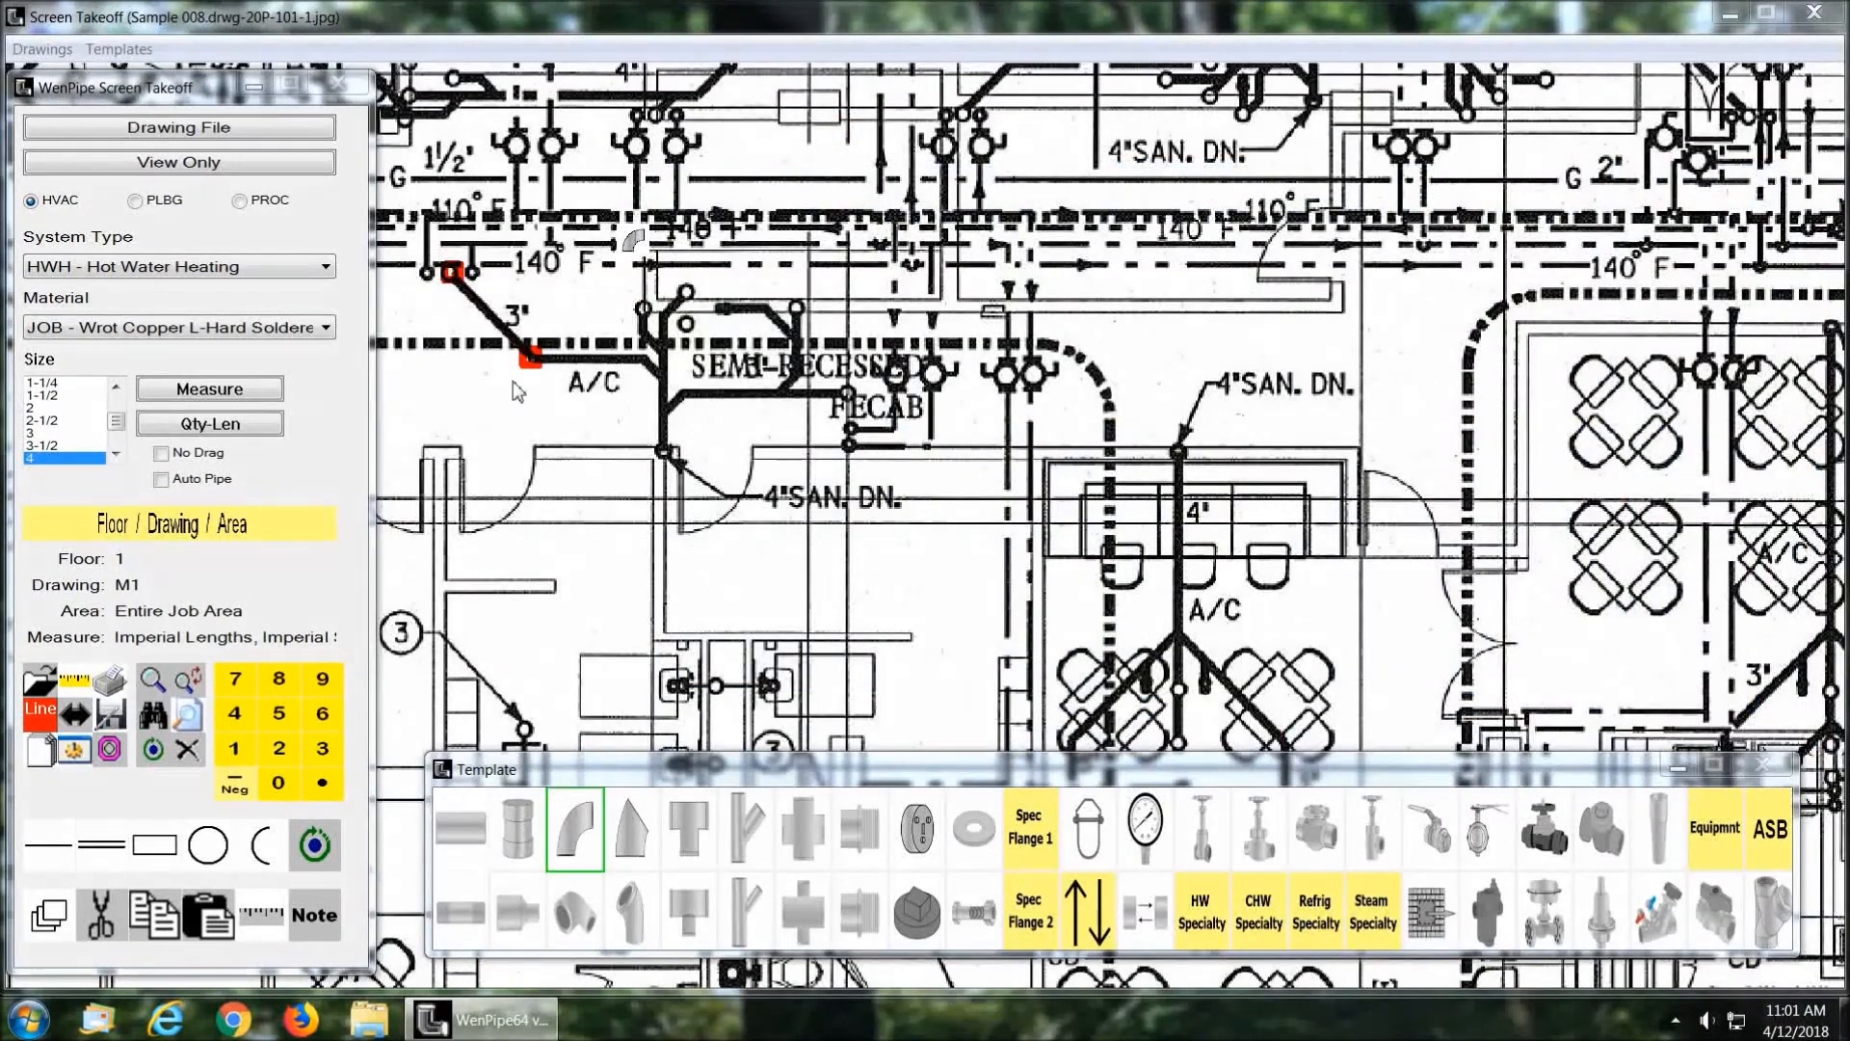
{"action": "mouse_move", "coordinate": [1849, 87]}
{"action": "left_mouse_down"}
{"action": "mouse_move", "coordinate": [826, 69]}
{"action": "mouse_move", "coordinate": [965, 100]}
{"action": "left_mouse_up"}
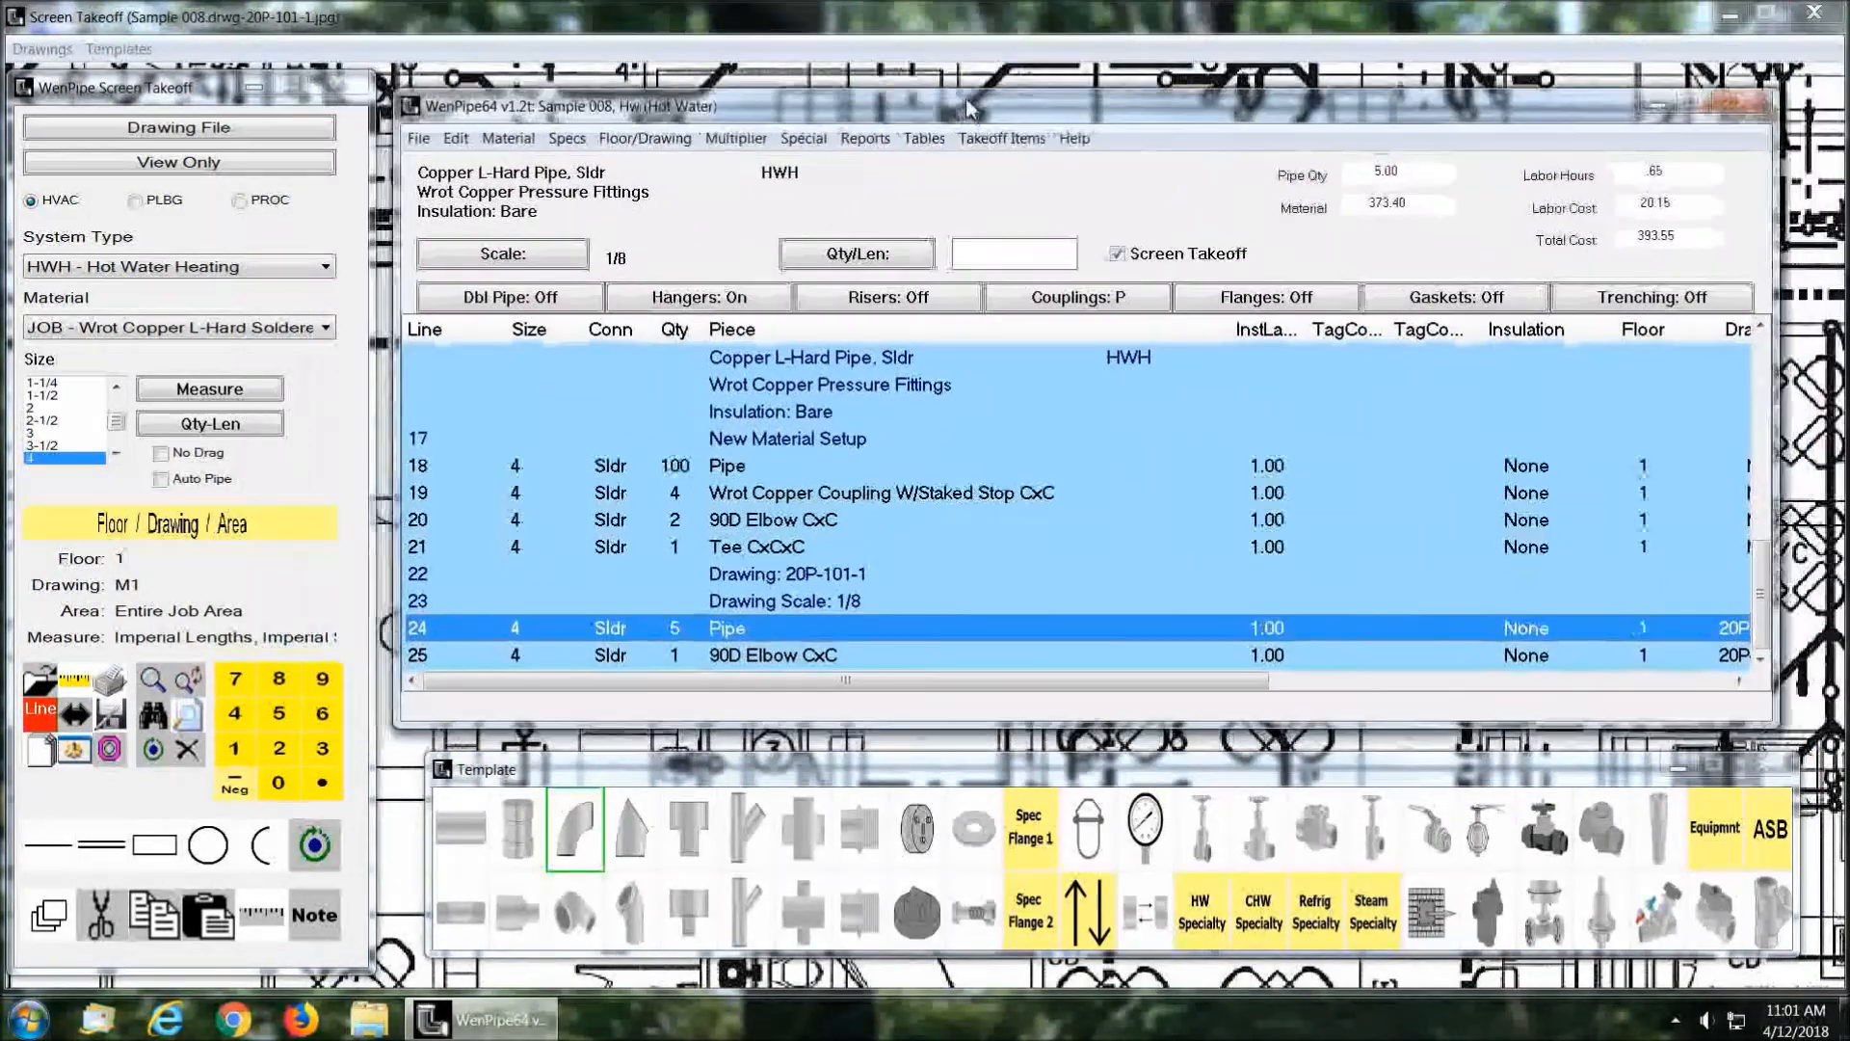
{"action": "left_click", "coordinate": [784, 663]}
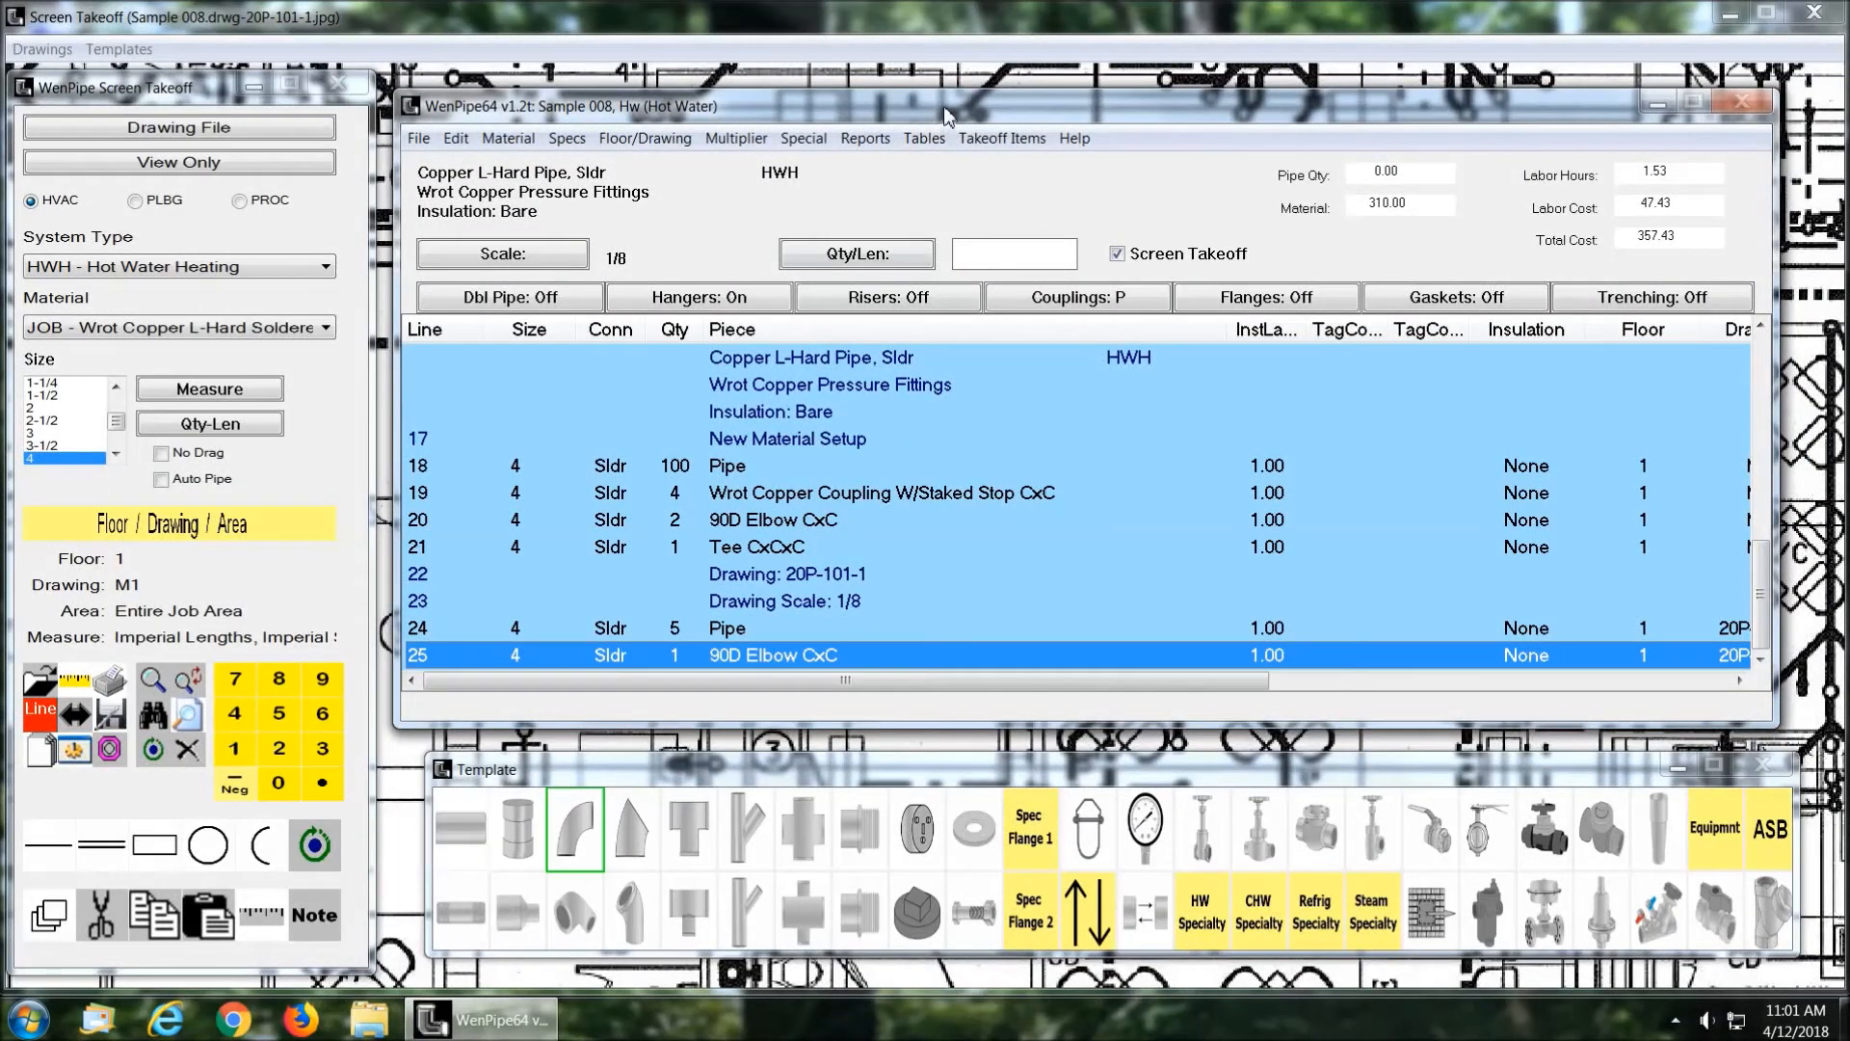
{"action": "left_click_drag", "start_coordinate": [944, 113], "coordinate": [1849, 108]}
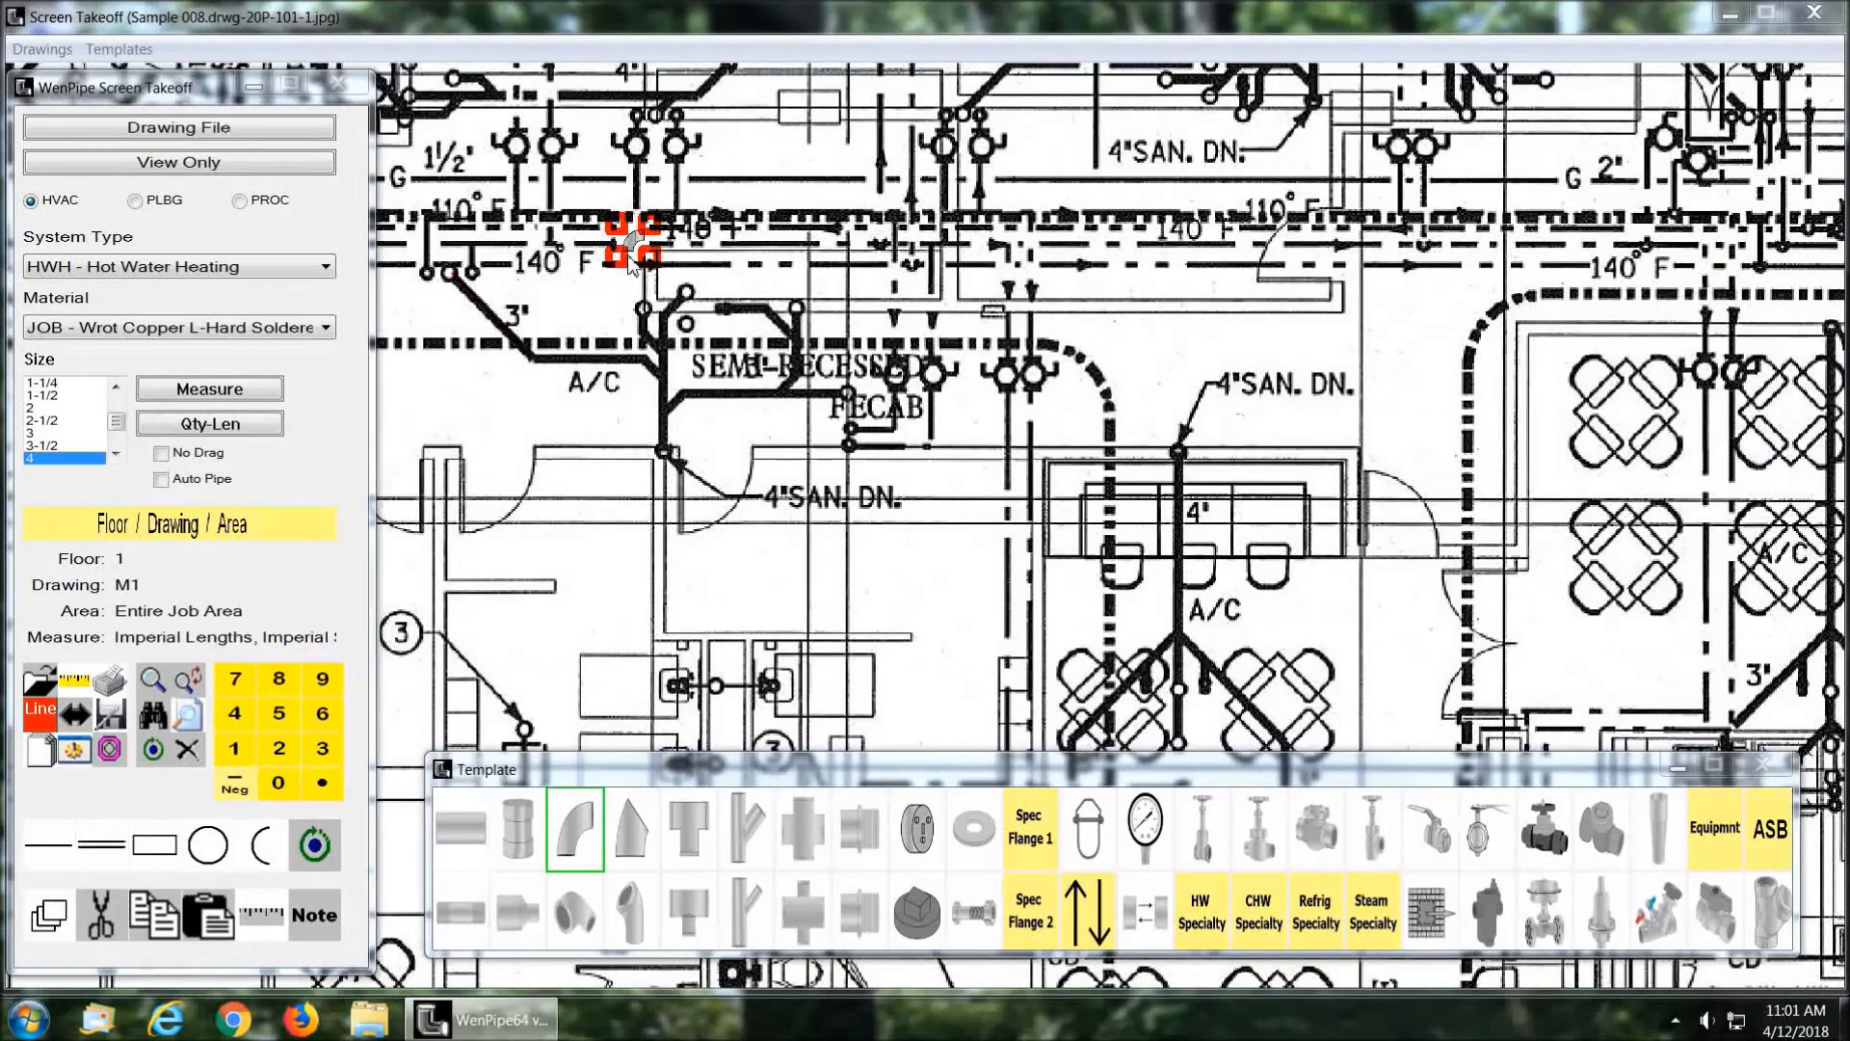
{"action": "left_click_drag", "start_coordinate": [1849, 103], "coordinate": [872, 111]}
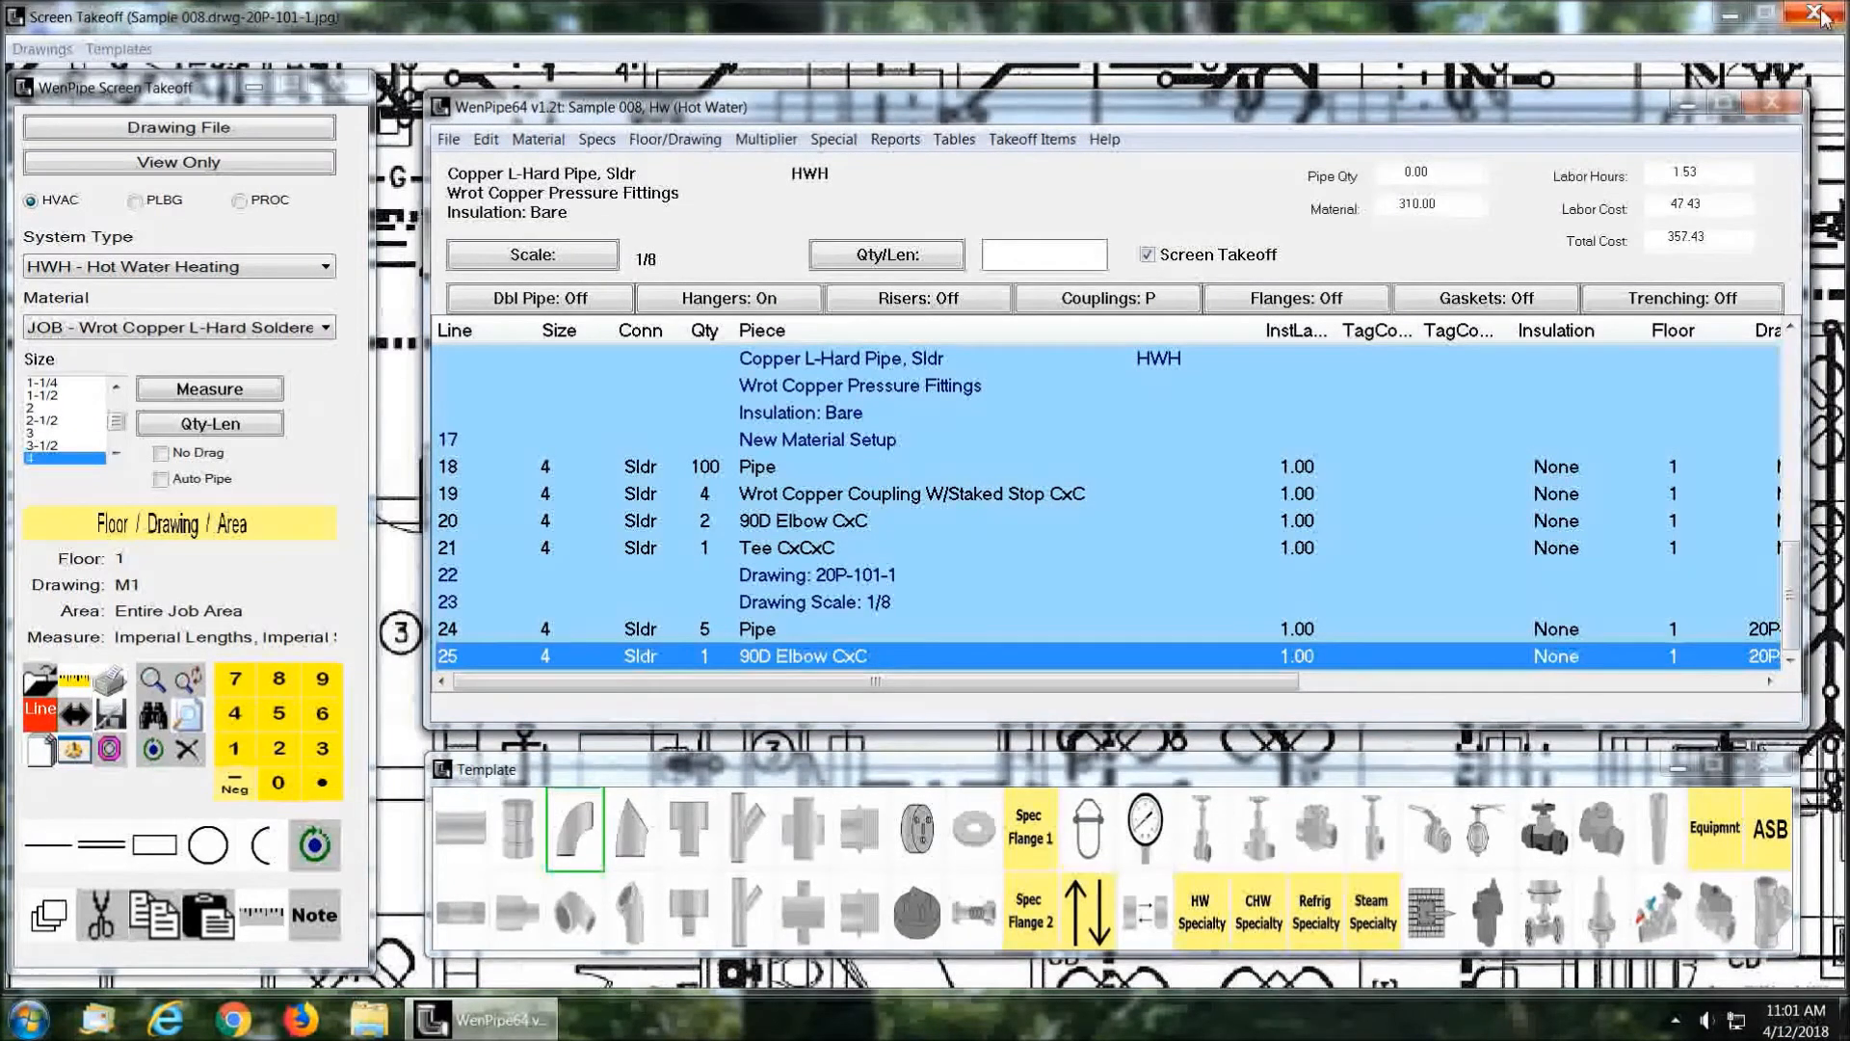
Step: Close the screen takeoff and run the reports for the Hot Water system of Sample 008
{"action": "left_click", "coordinate": [1816, 14]}
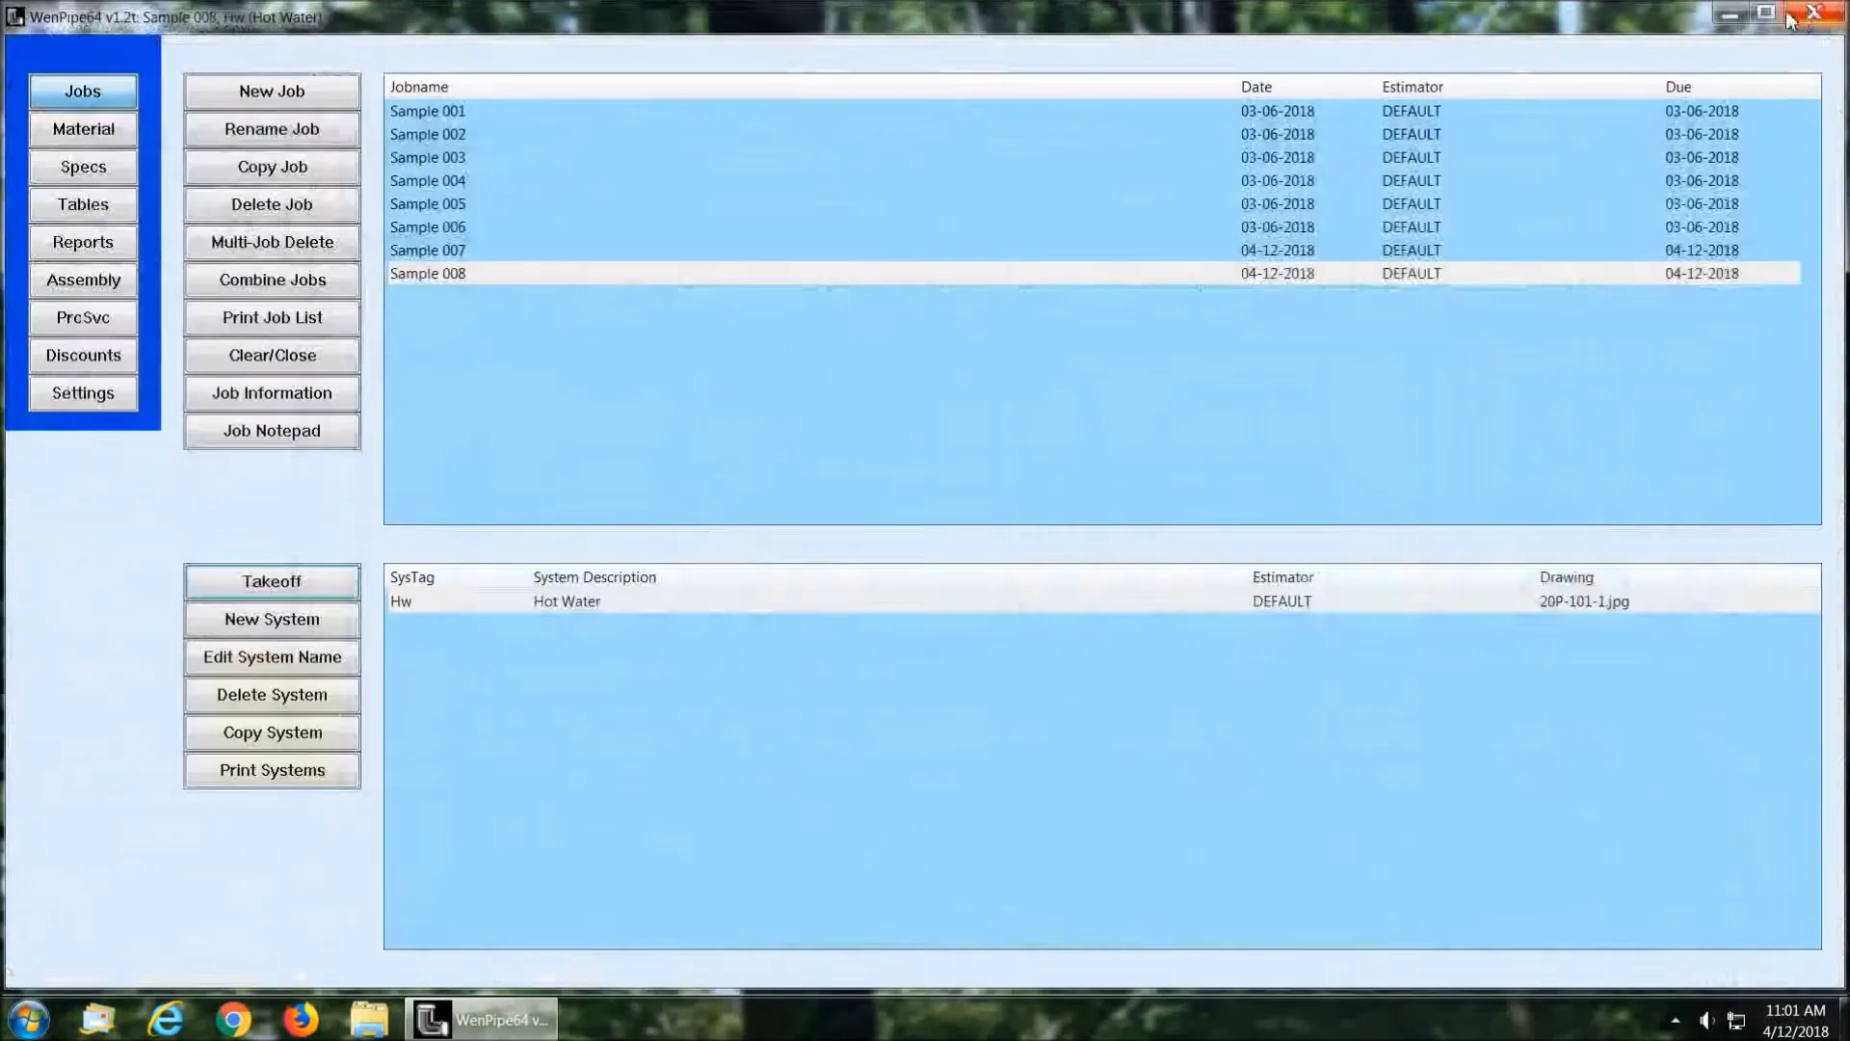
{"action": "left_click", "coordinate": [77, 245]}
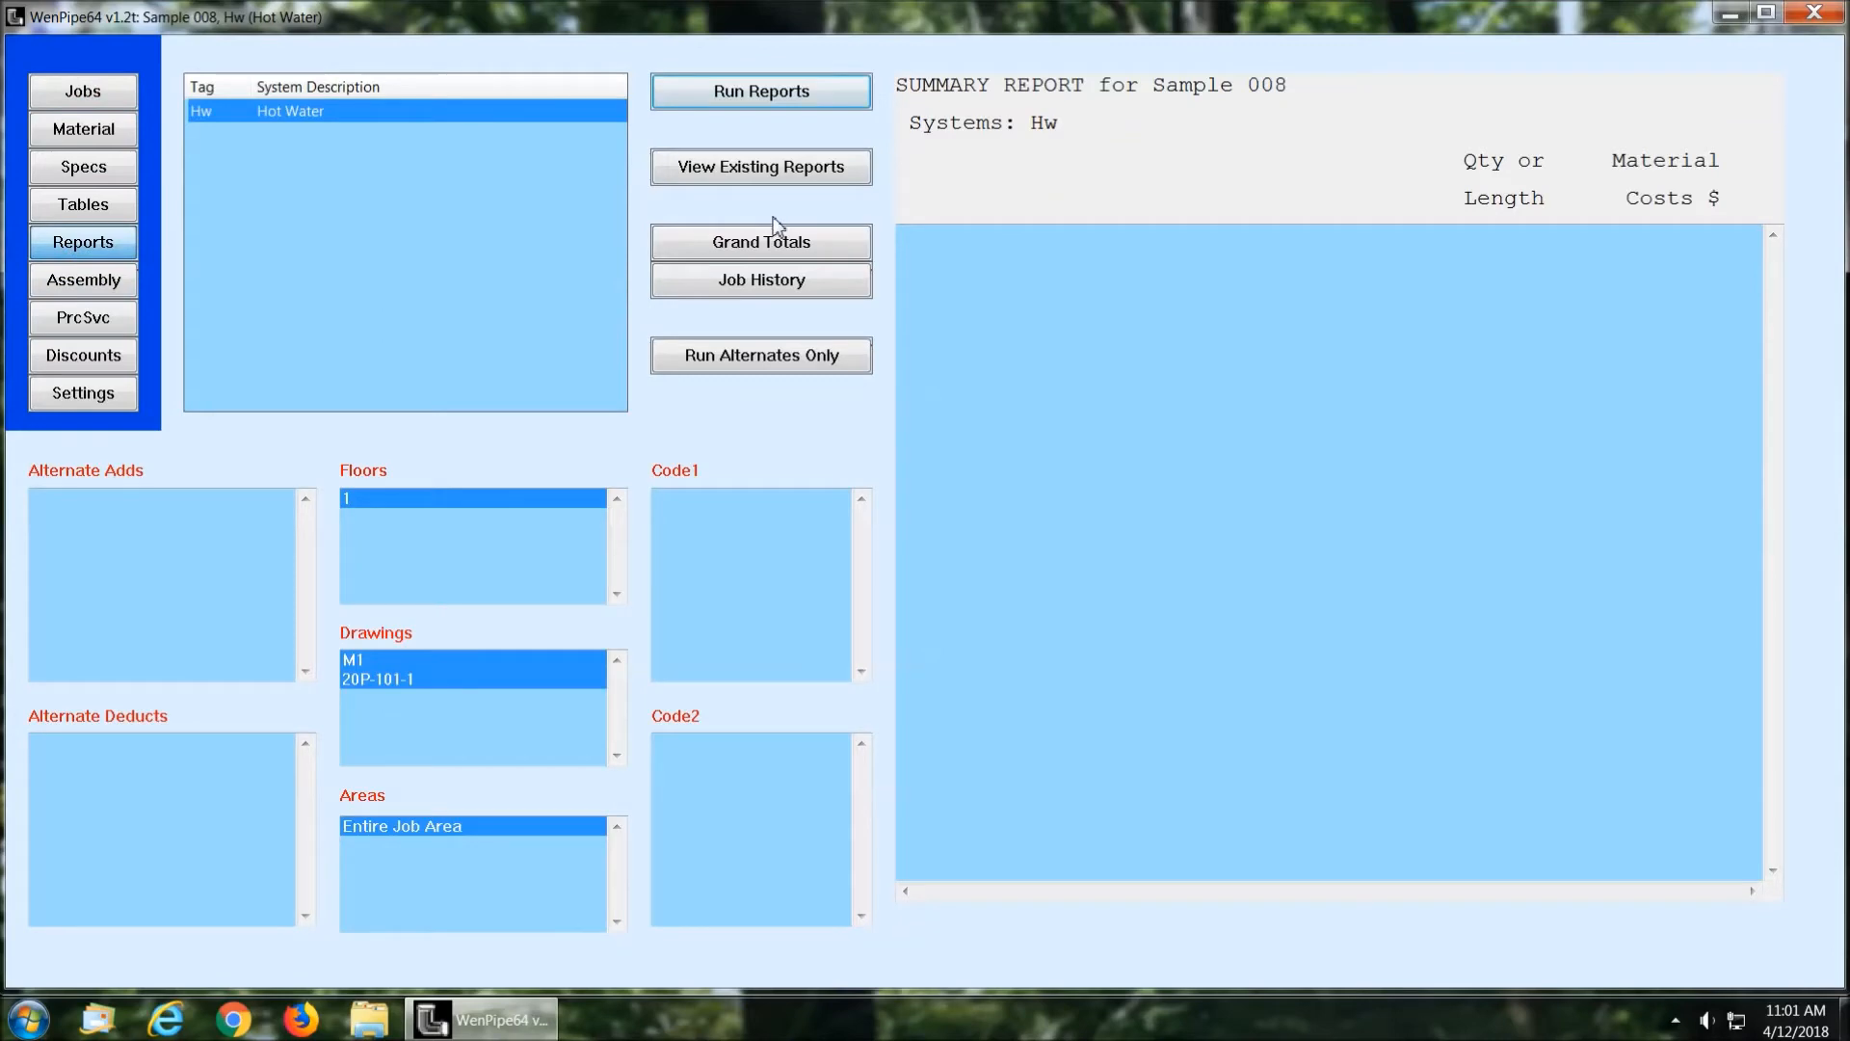
{"action": "left_click", "coordinate": [753, 94]}
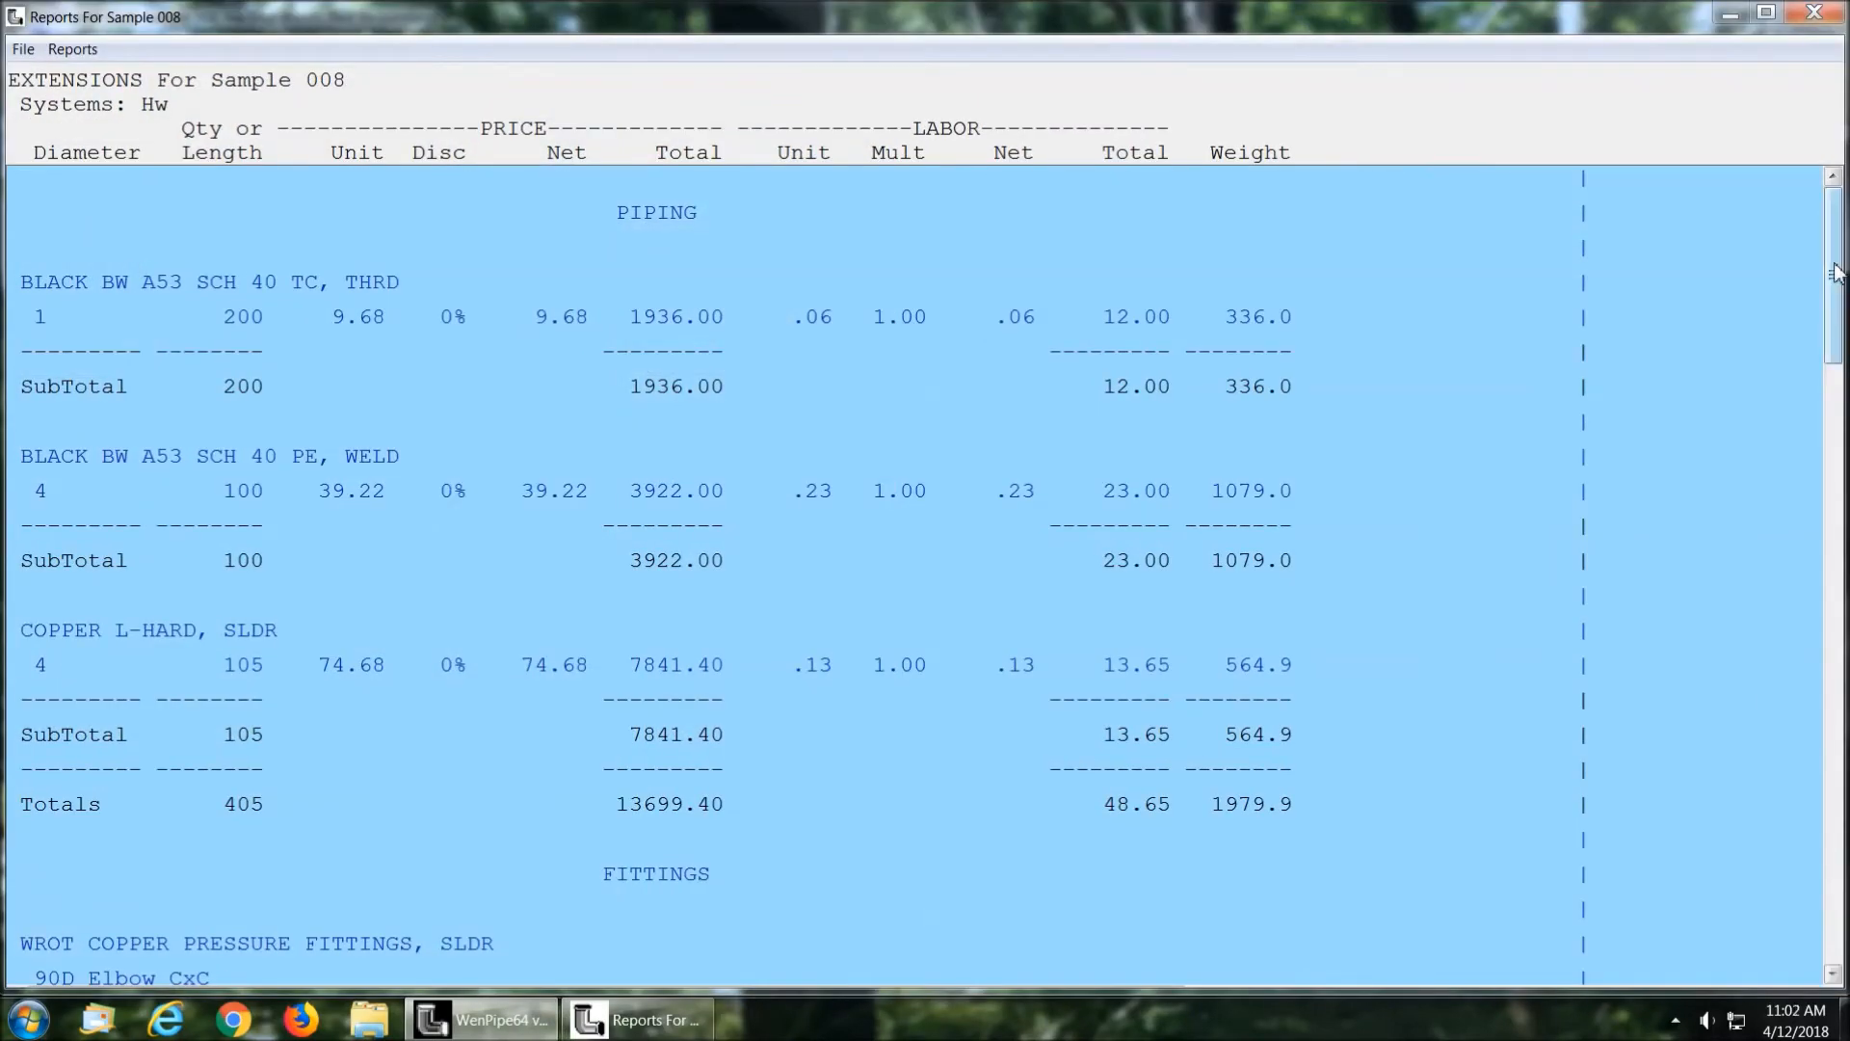
Step: Read through the Extensions report of Sample 008 from the piping section to the grand total and return to its beginning
{"action": "mouse_move", "coordinate": [1833, 270]}
{"action": "left_mouse_down"}
{"action": "mouse_move", "coordinate": [1833, 872]}
{"action": "mouse_move", "coordinate": [1833, 274]}
{"action": "left_mouse_up"}
{"action": "left_click_drag", "start_coordinate": [1839, 196], "coordinate": [1839, 795]}
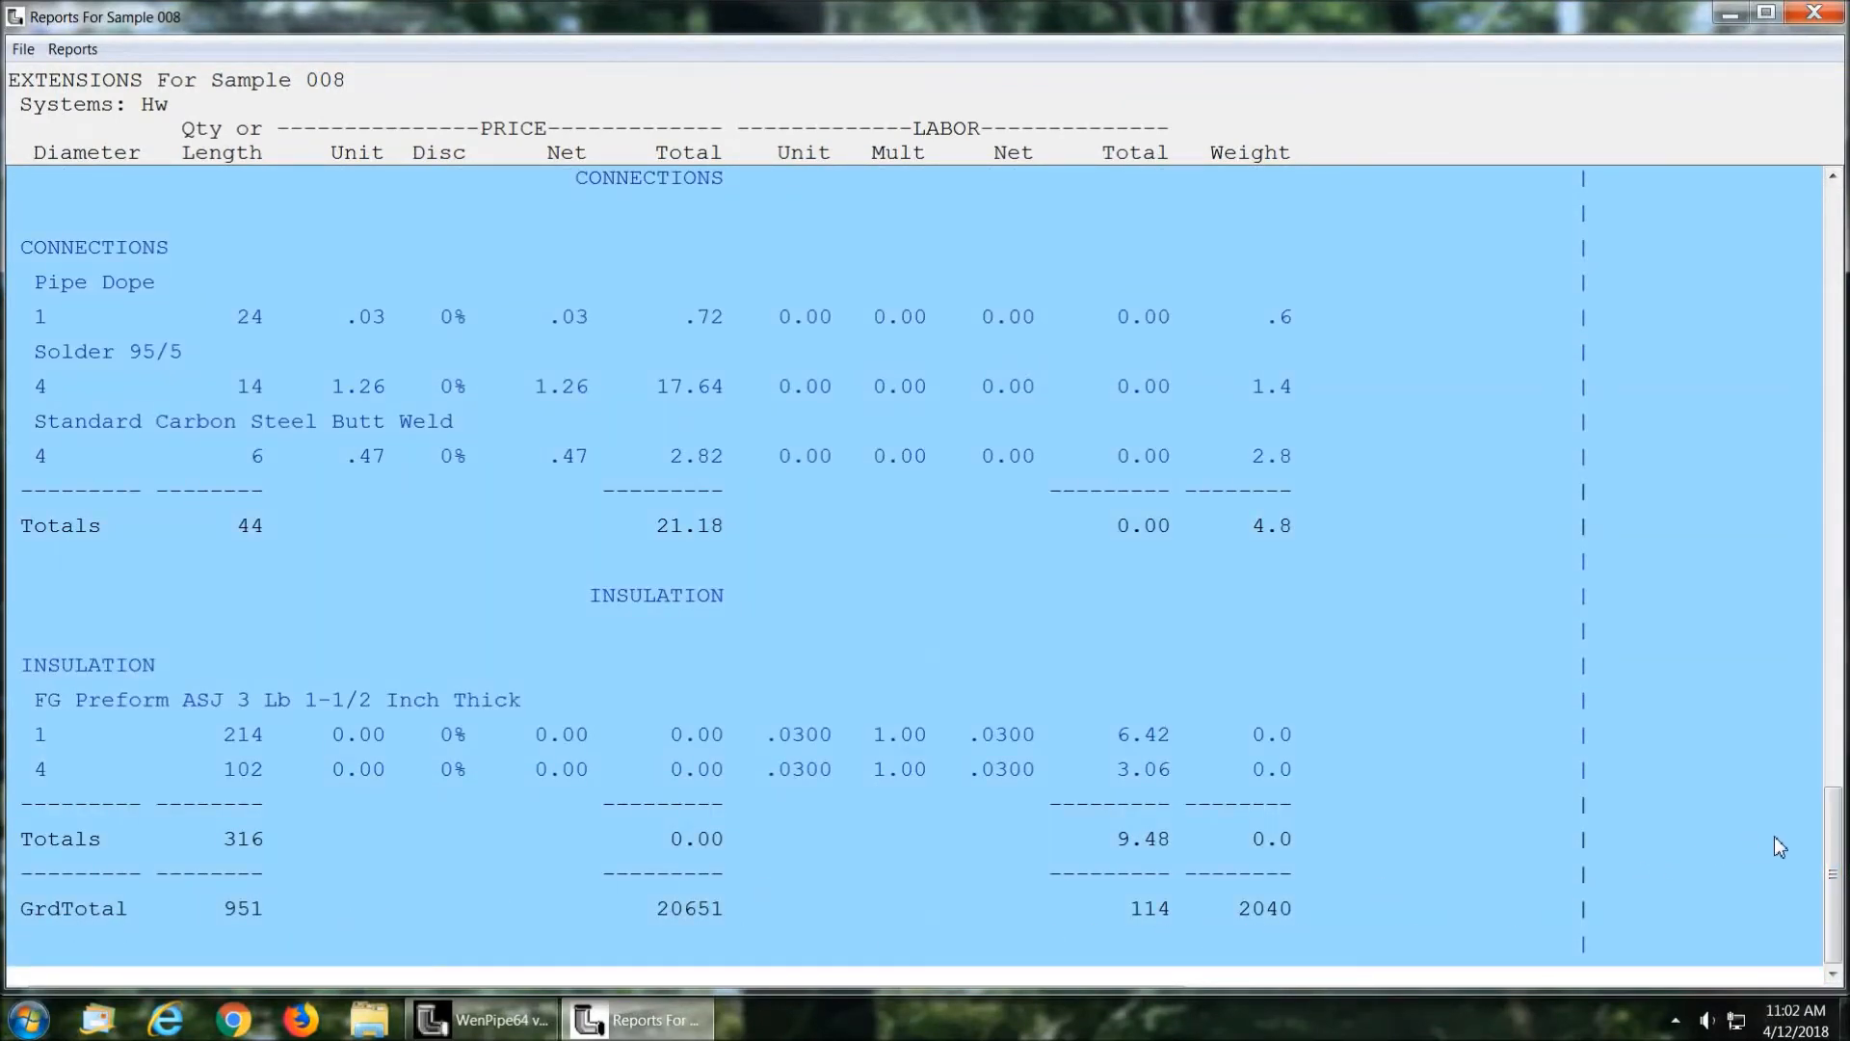
{"action": "left_click_drag", "start_coordinate": [1834, 867], "coordinate": [1834, 265]}
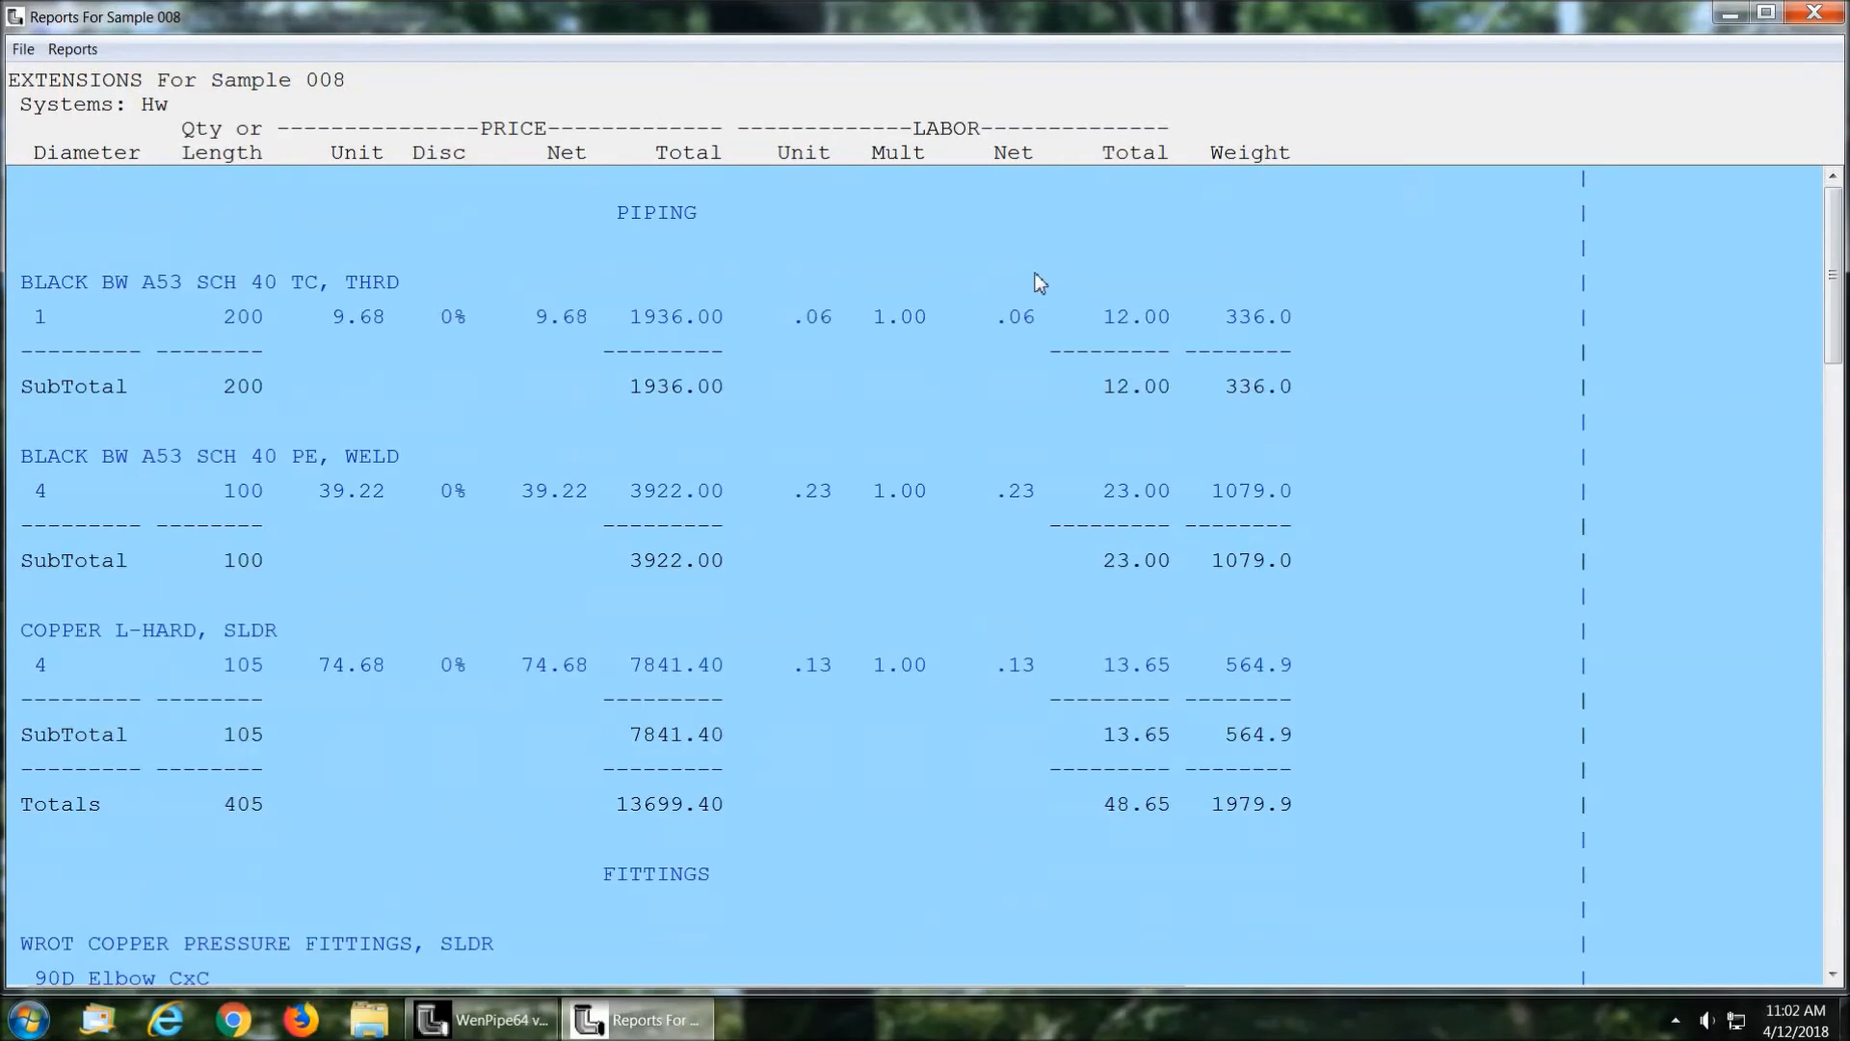
Step: Show the Full Summary report for the Hot Water system and look over its piping and fittings totals
{"action": "left_click", "coordinate": [75, 49]}
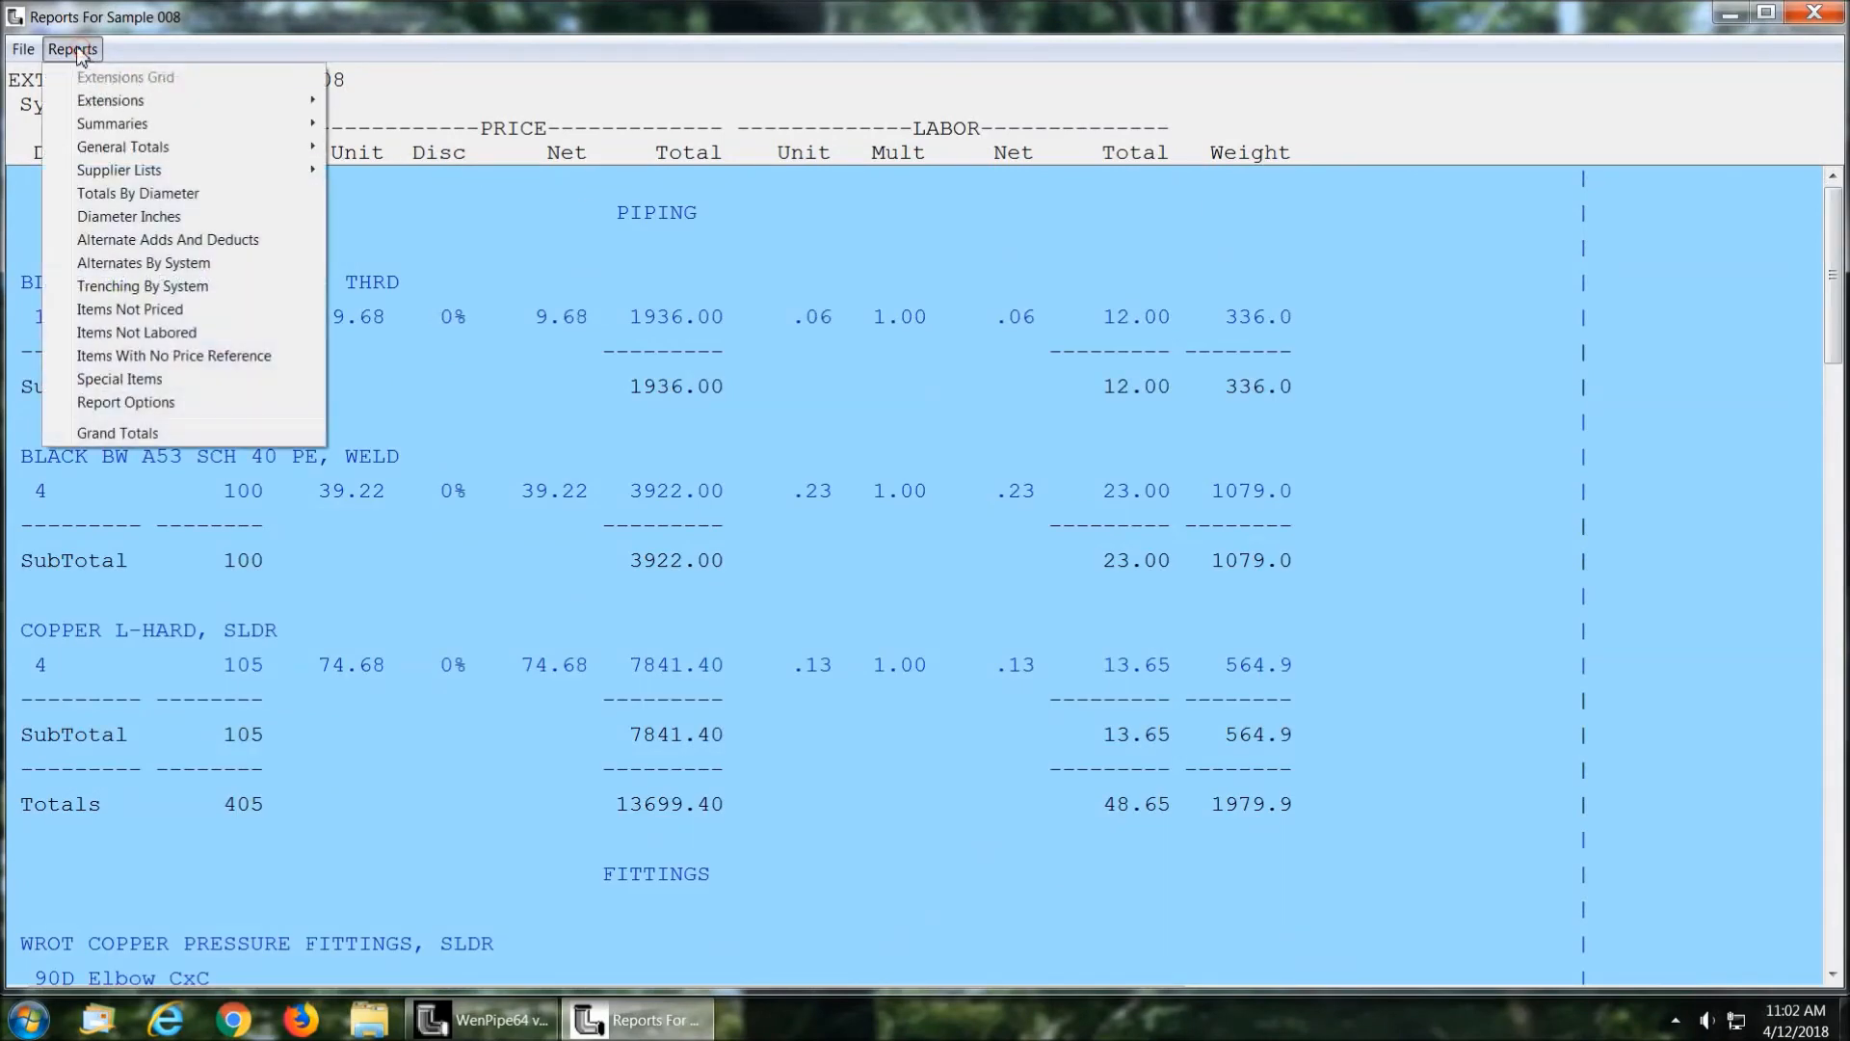
{"action": "mouse_move", "coordinate": [106, 102]}
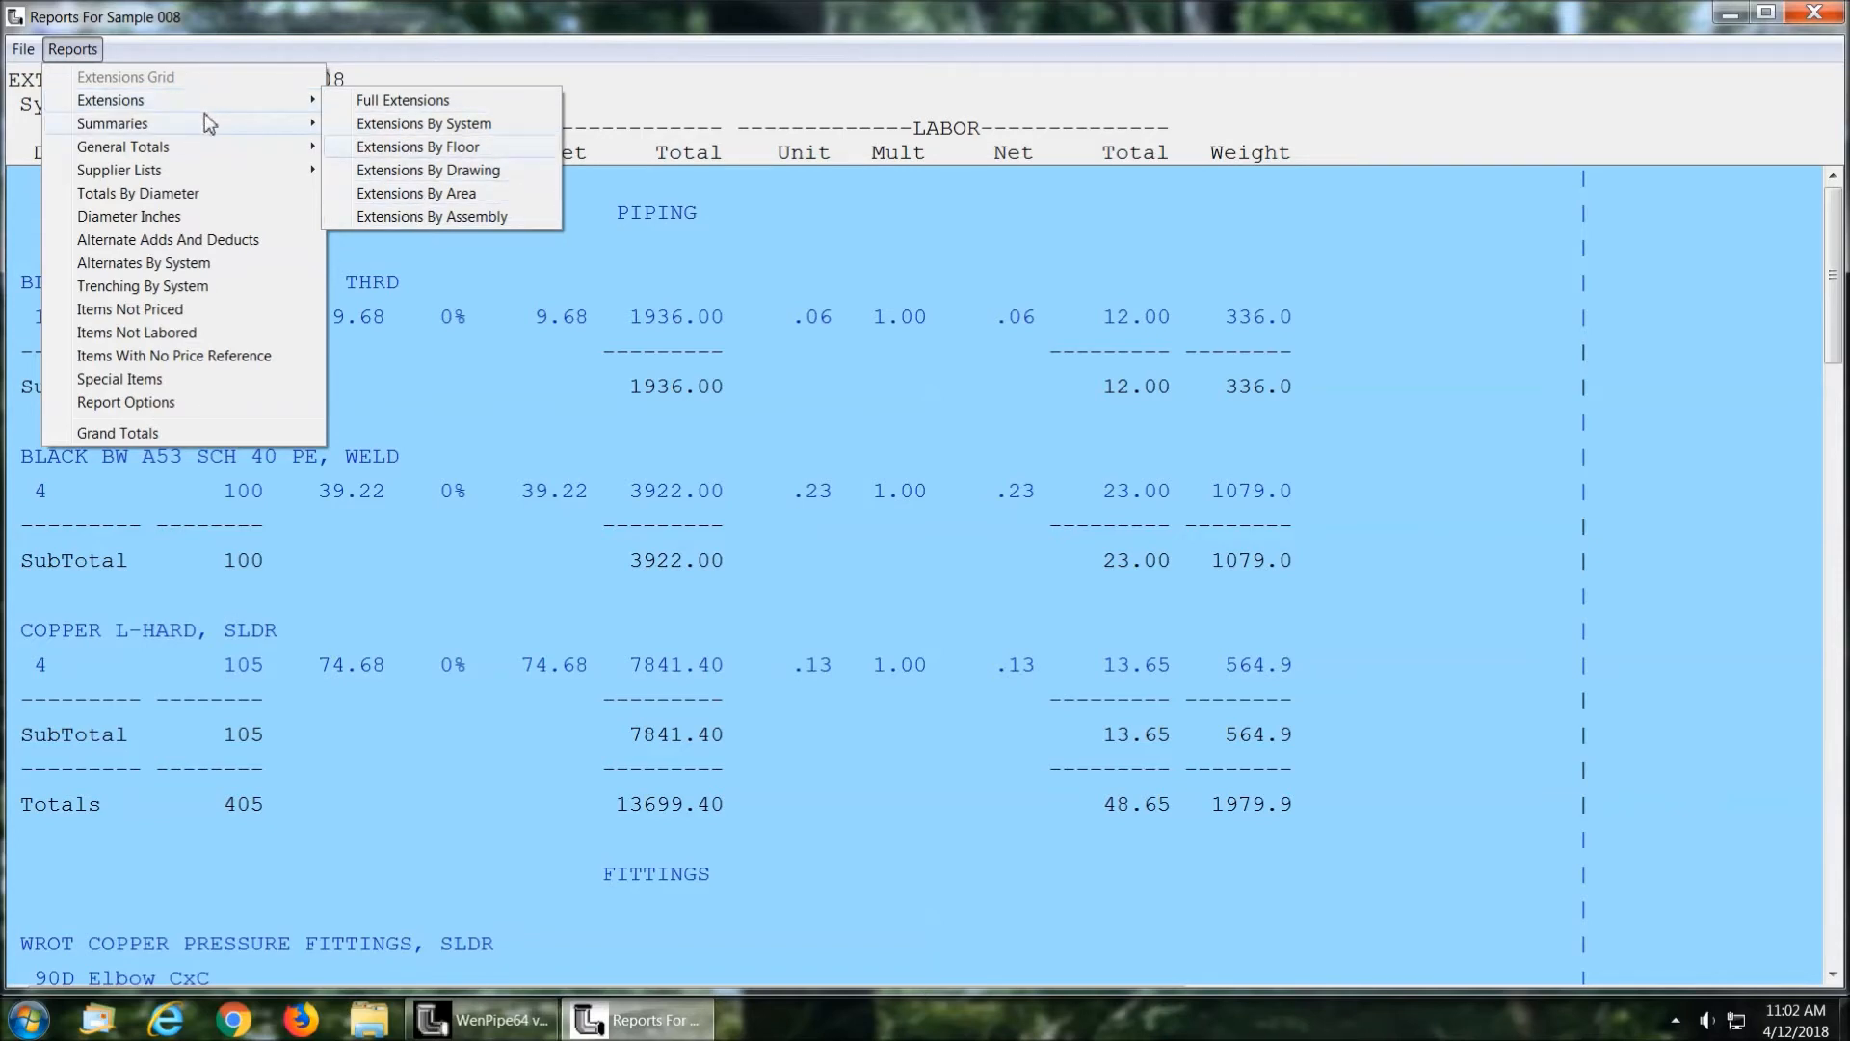
{"action": "mouse_move", "coordinate": [241, 125]}
{"action": "left_click", "coordinate": [417, 125]}
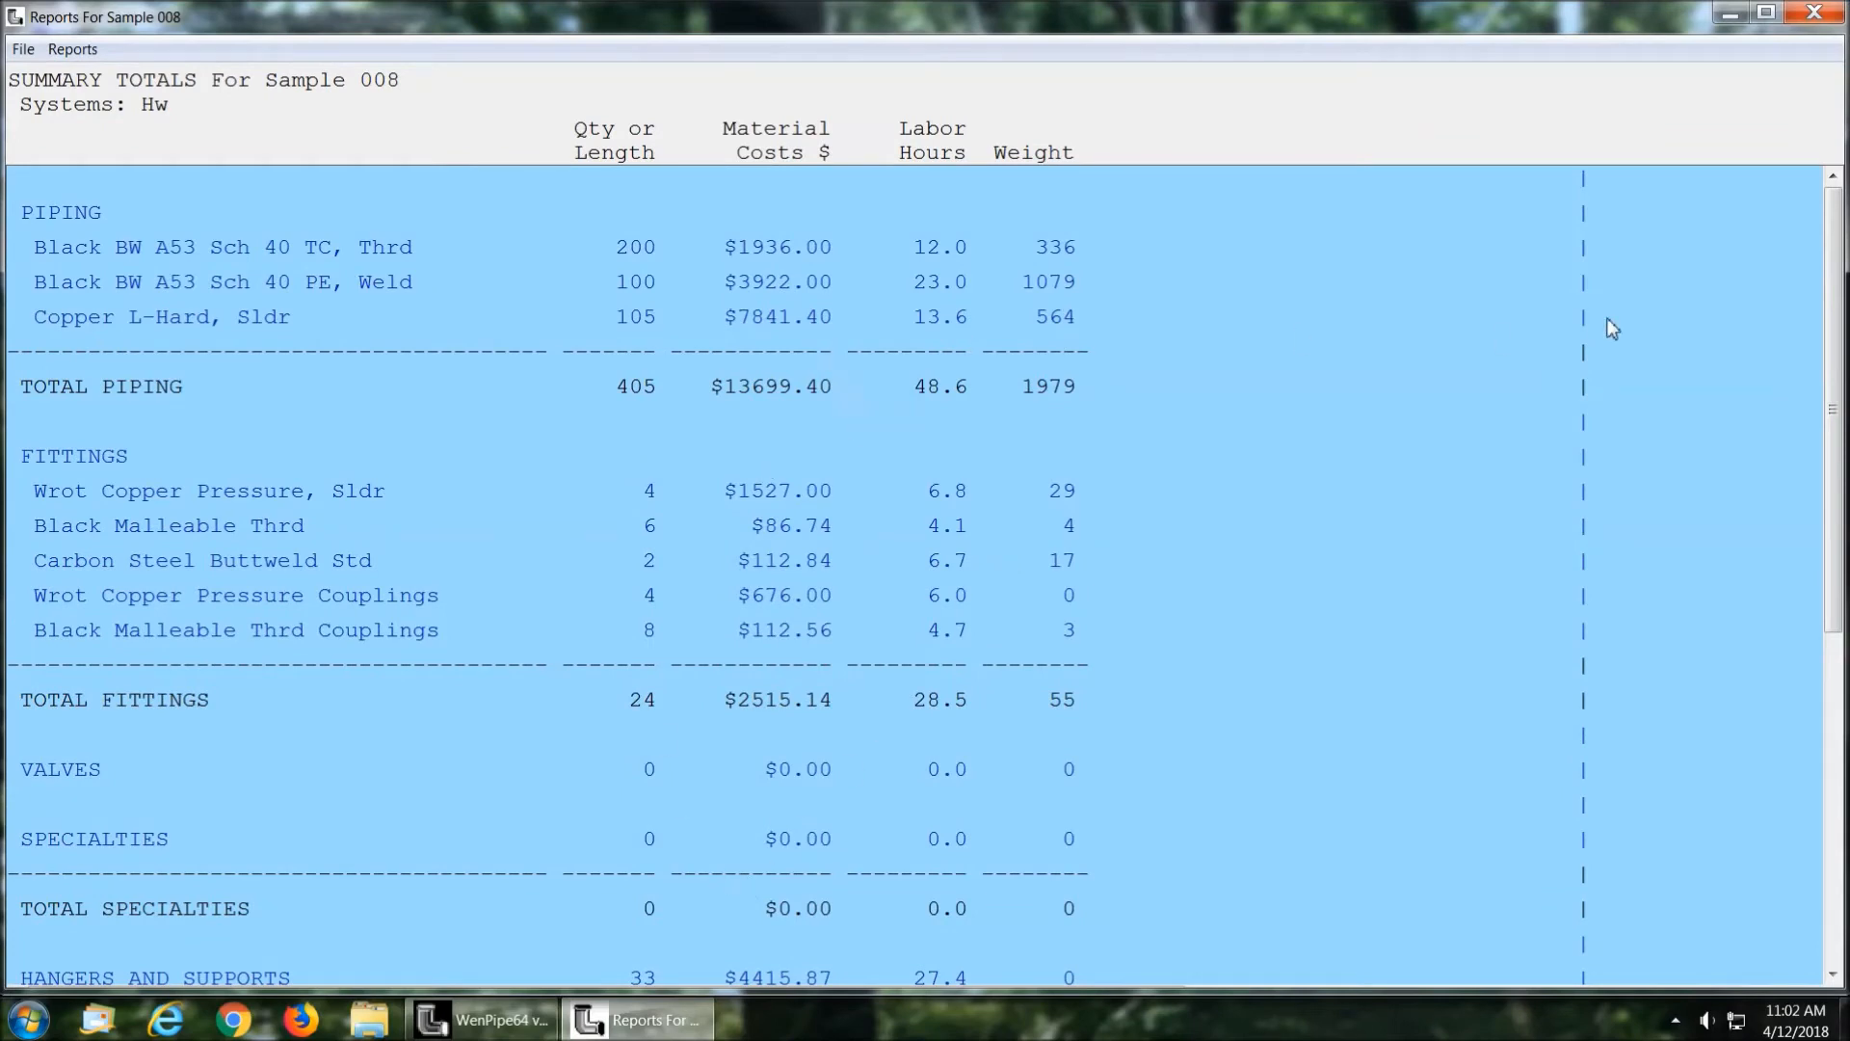
{"action": "left_click_drag", "start_coordinate": [1833, 251], "coordinate": [1833, 347]}
Step: Show the basic Supplier List report for the Hot Water system and review the options for printing and emailing it
{"action": "left_click", "coordinate": [72, 48]}
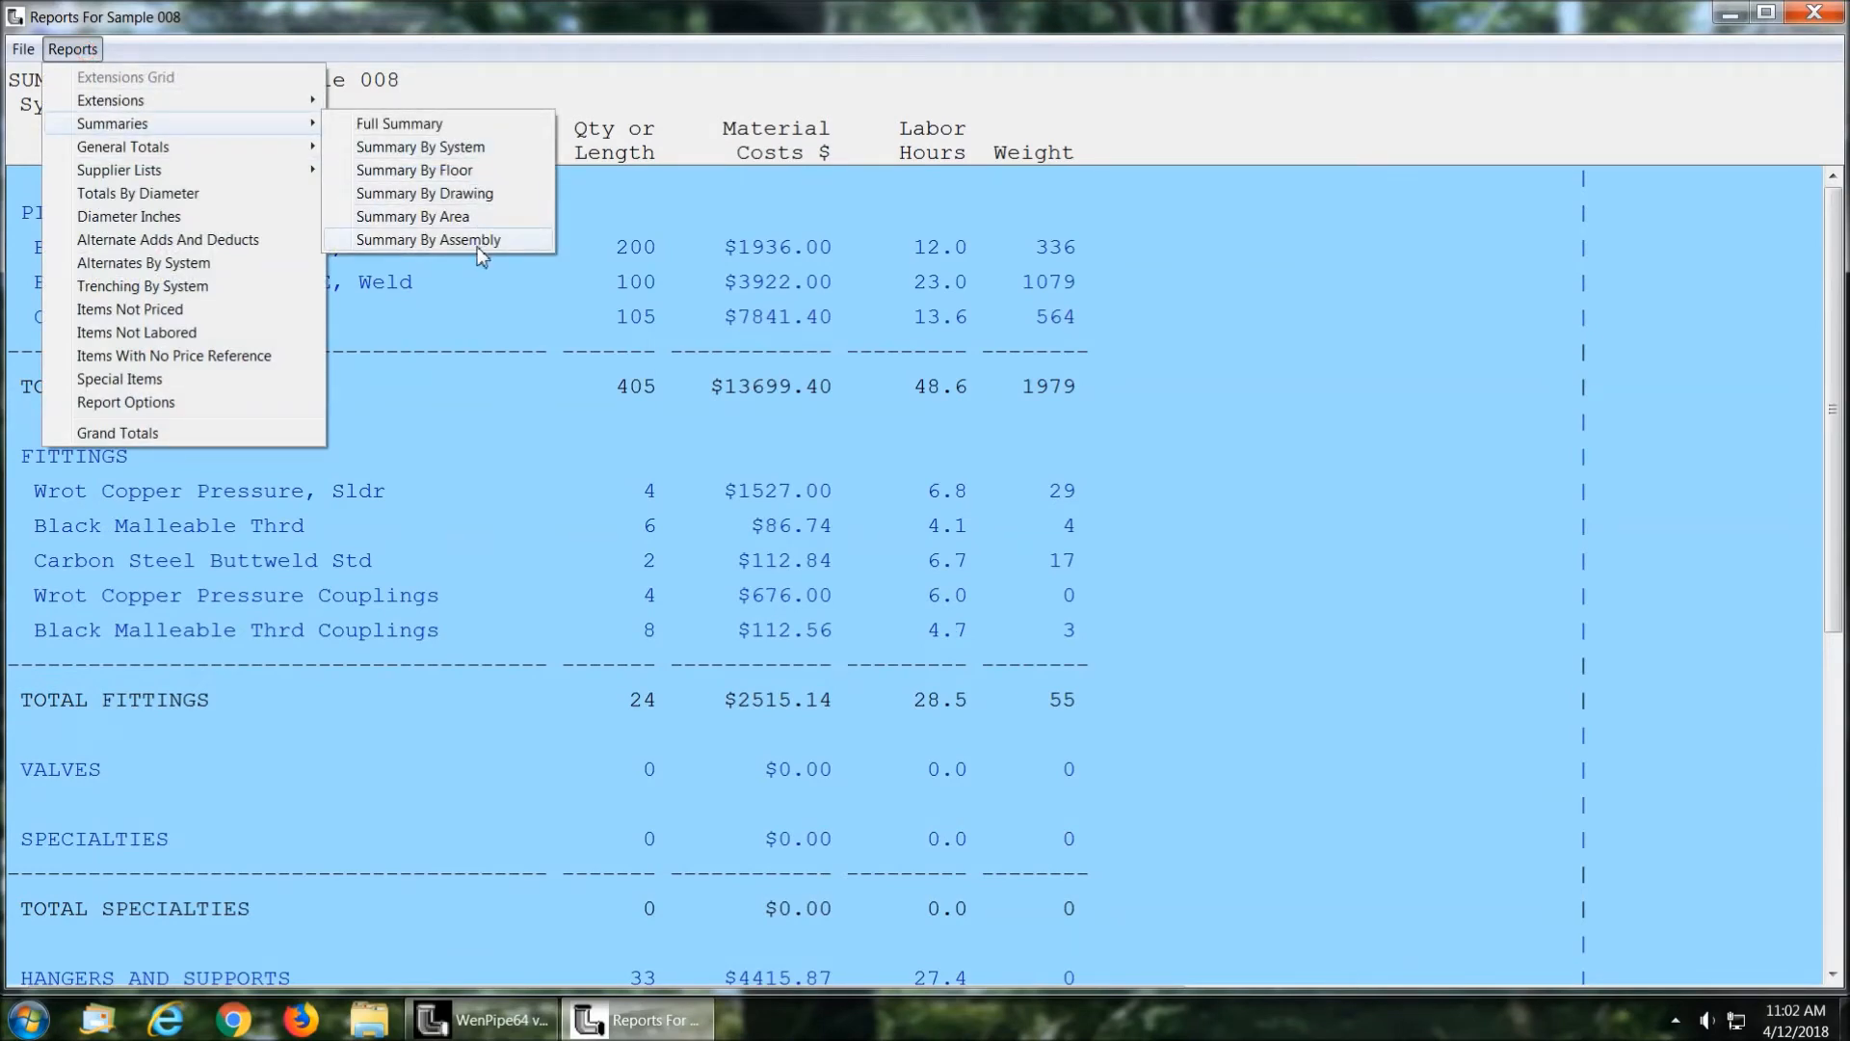
{"action": "left_click", "coordinate": [170, 171]}
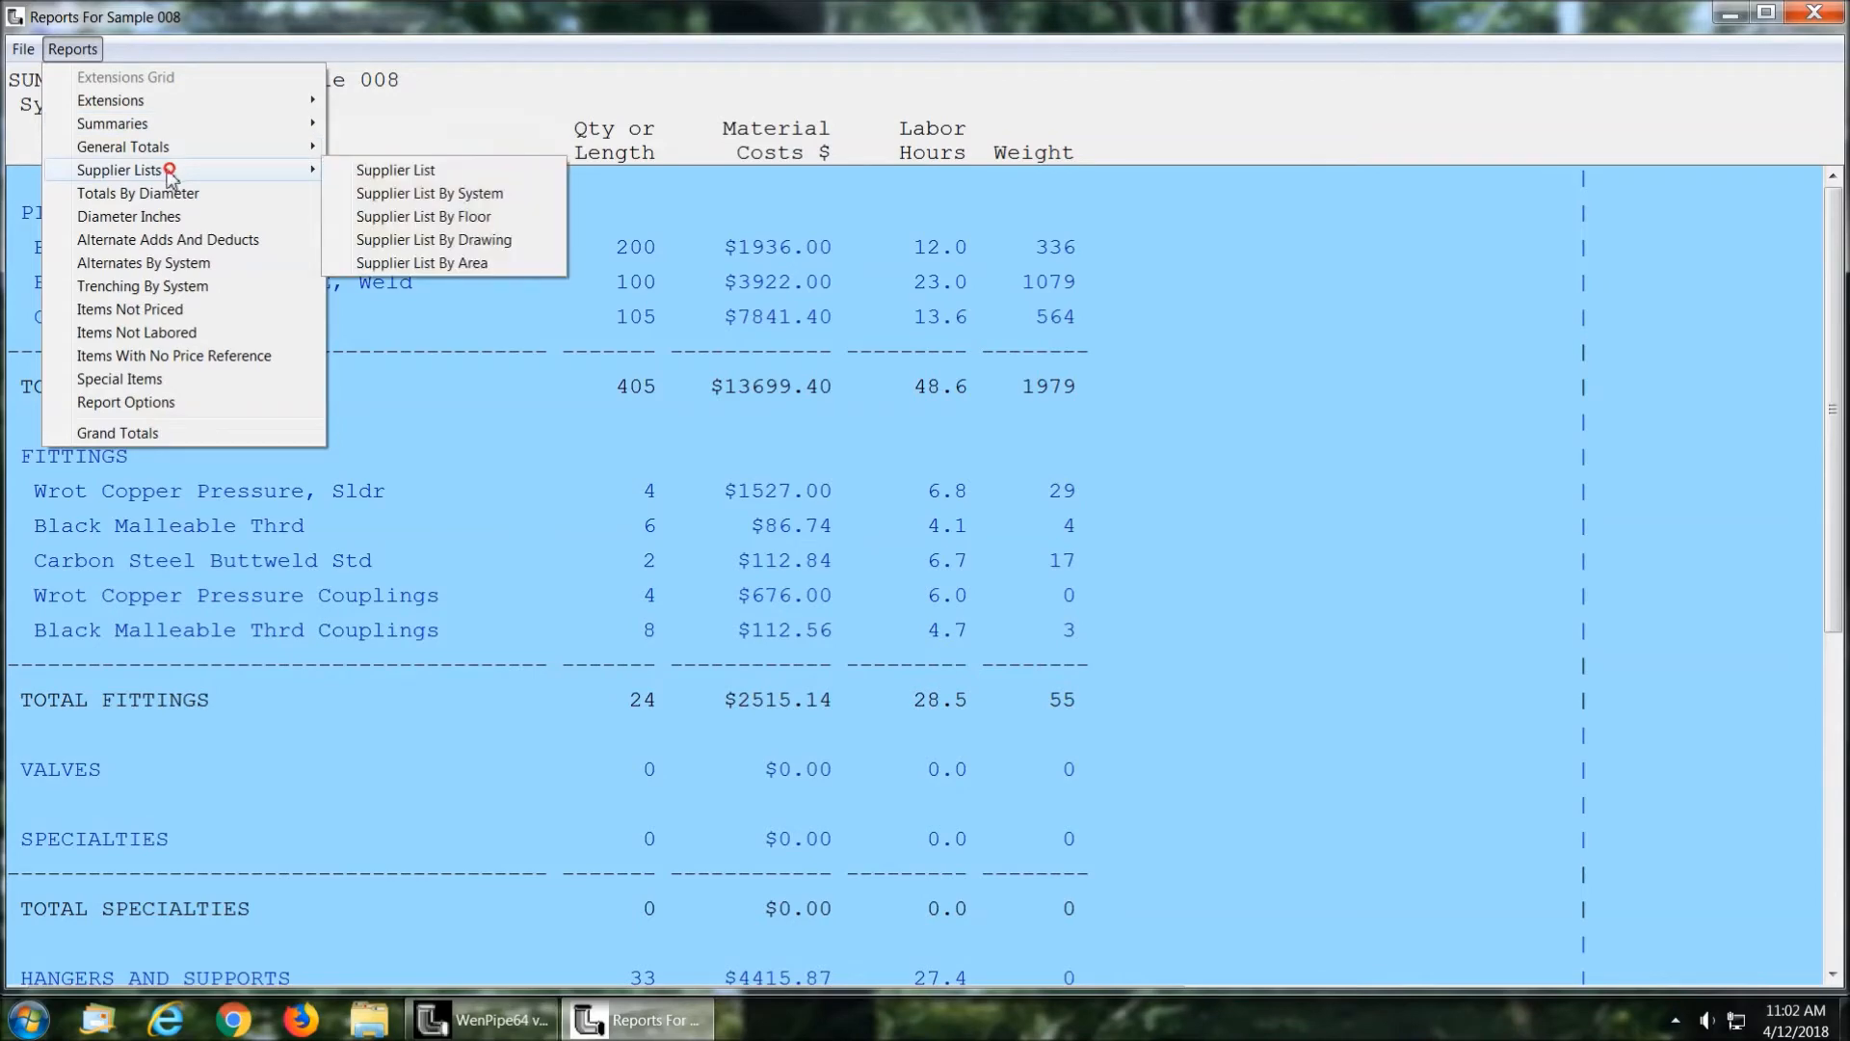
{"action": "left_click", "coordinate": [409, 170]}
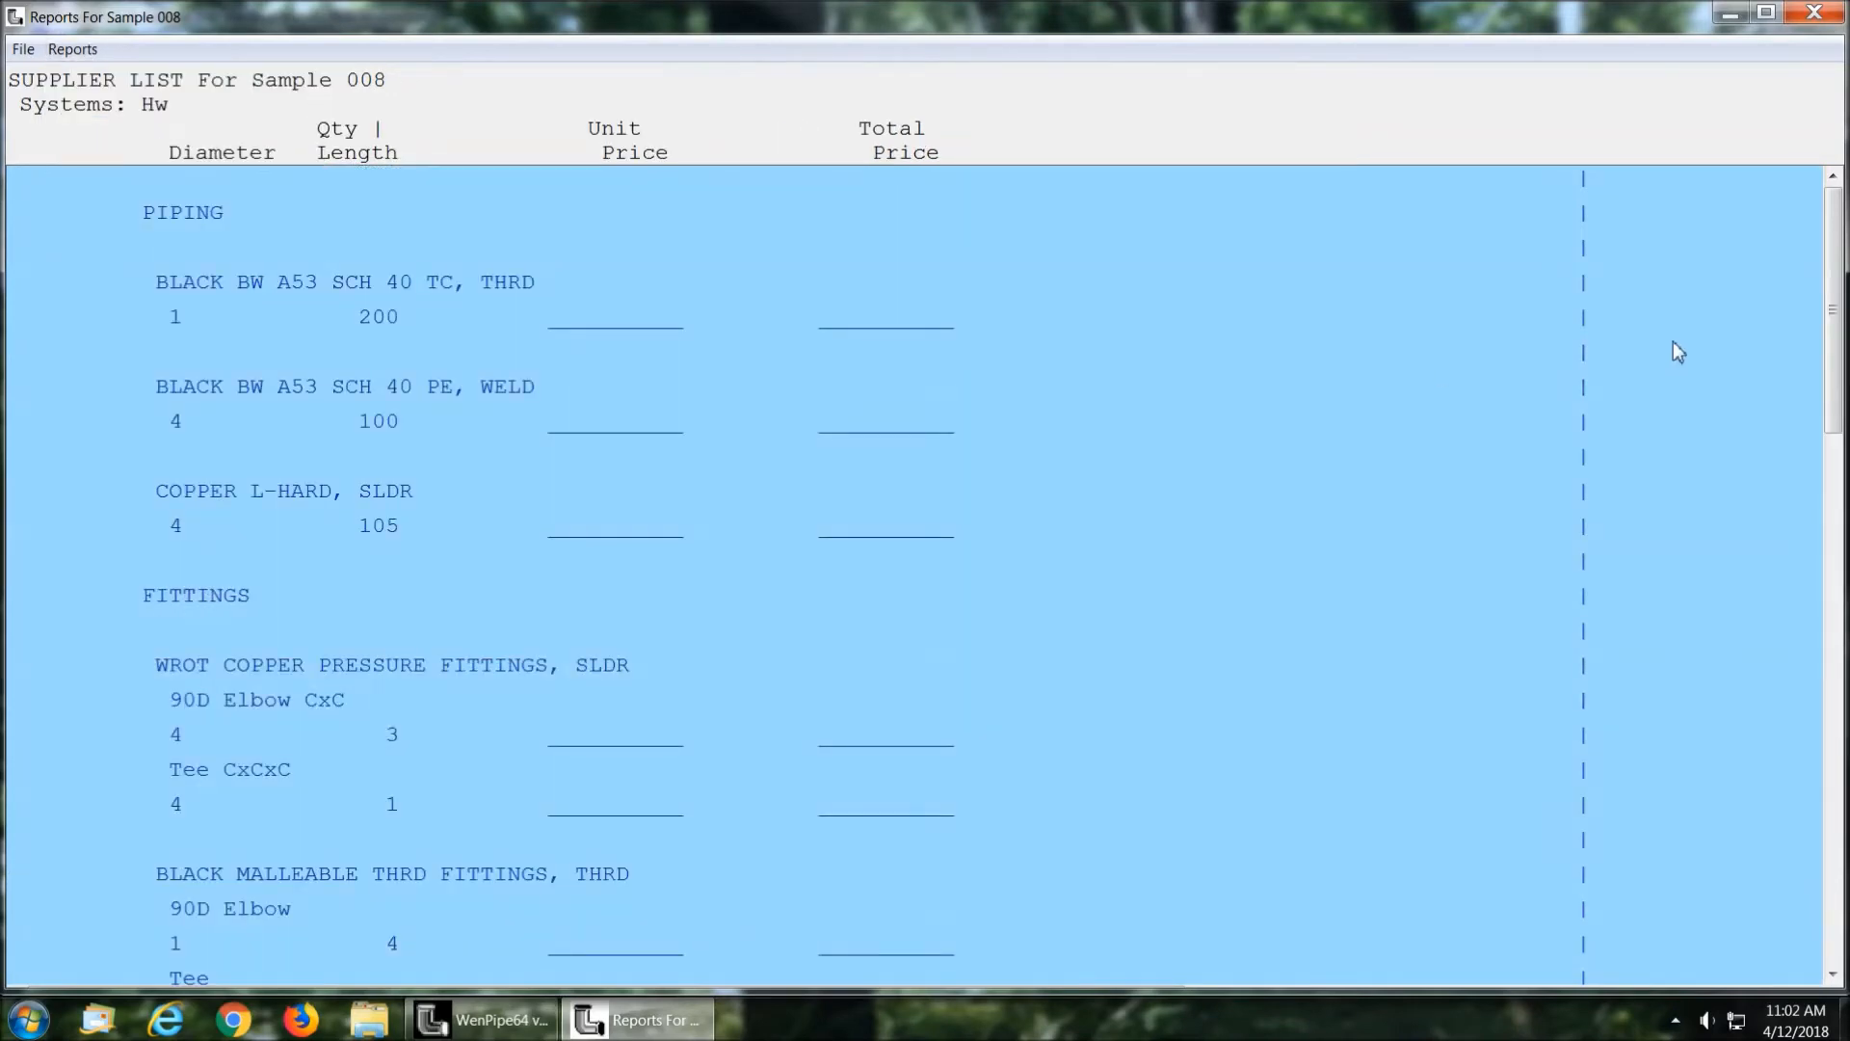
{"action": "left_click_drag", "start_coordinate": [1830, 301], "coordinate": [1807, 238]}
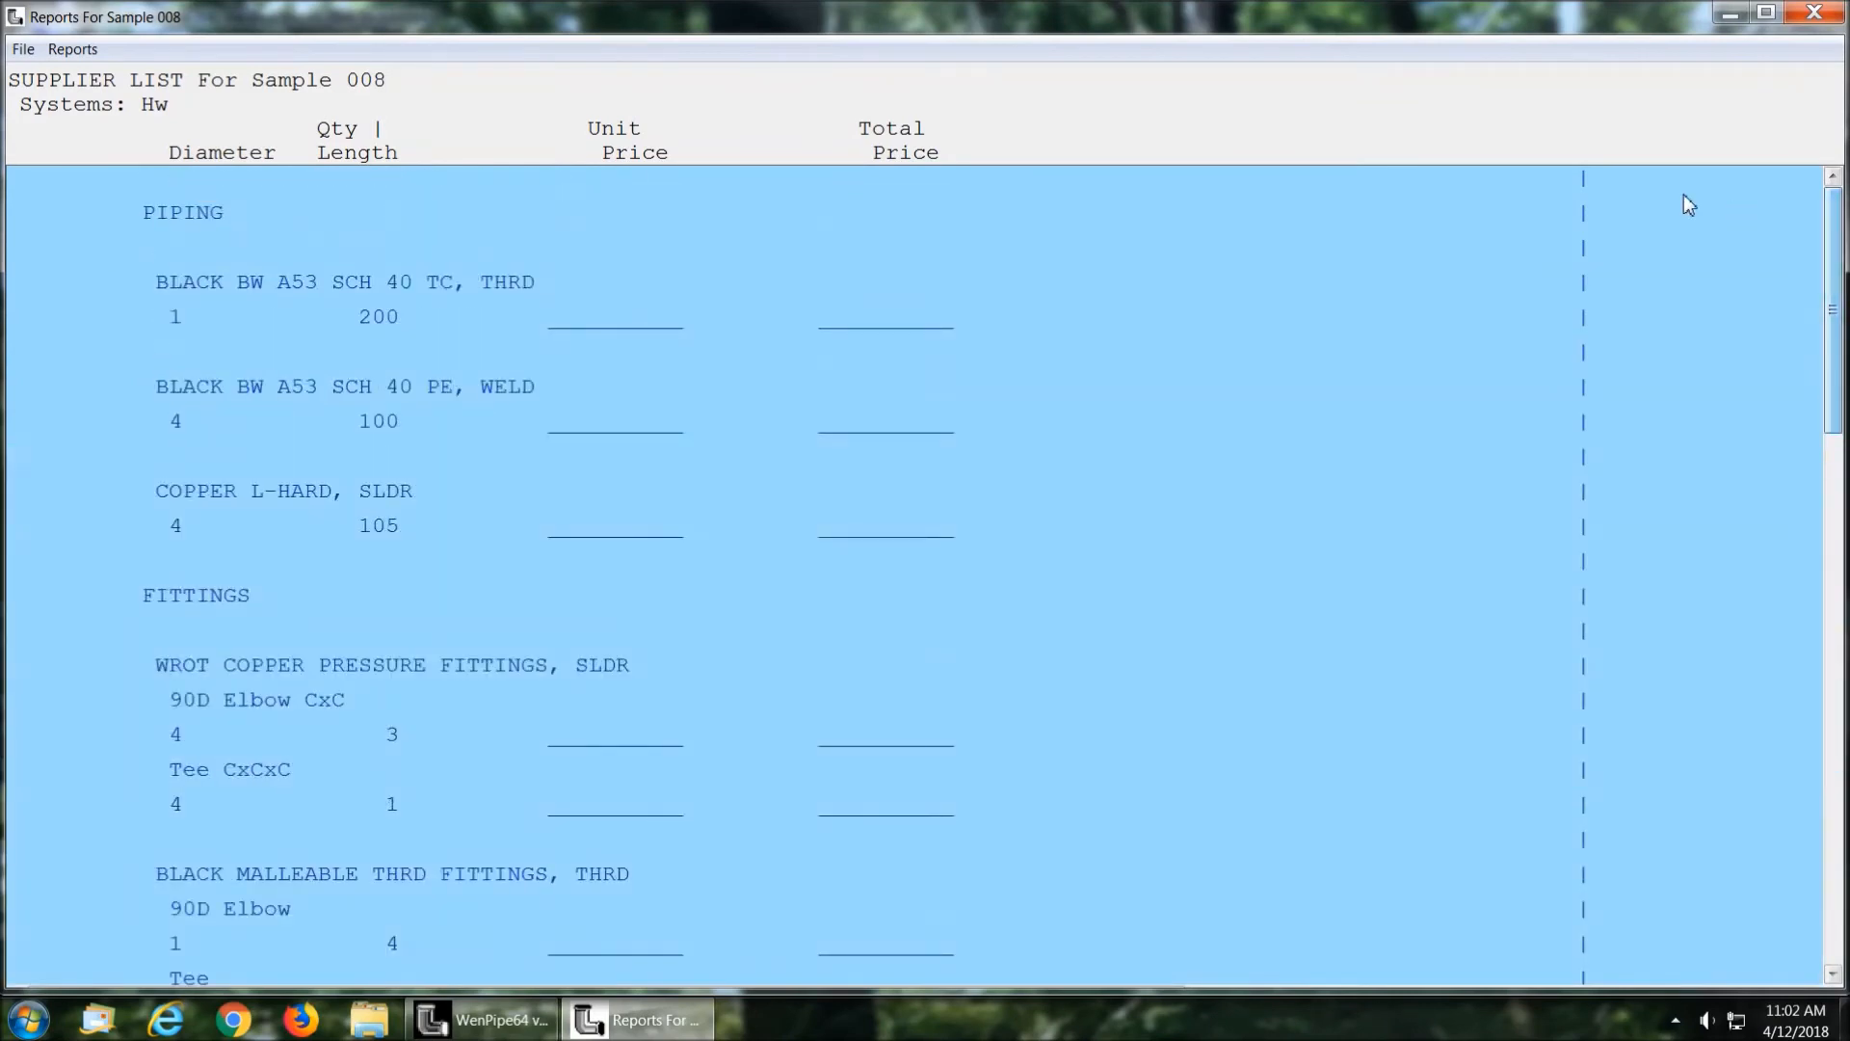
{"action": "left_click", "coordinate": [23, 49]}
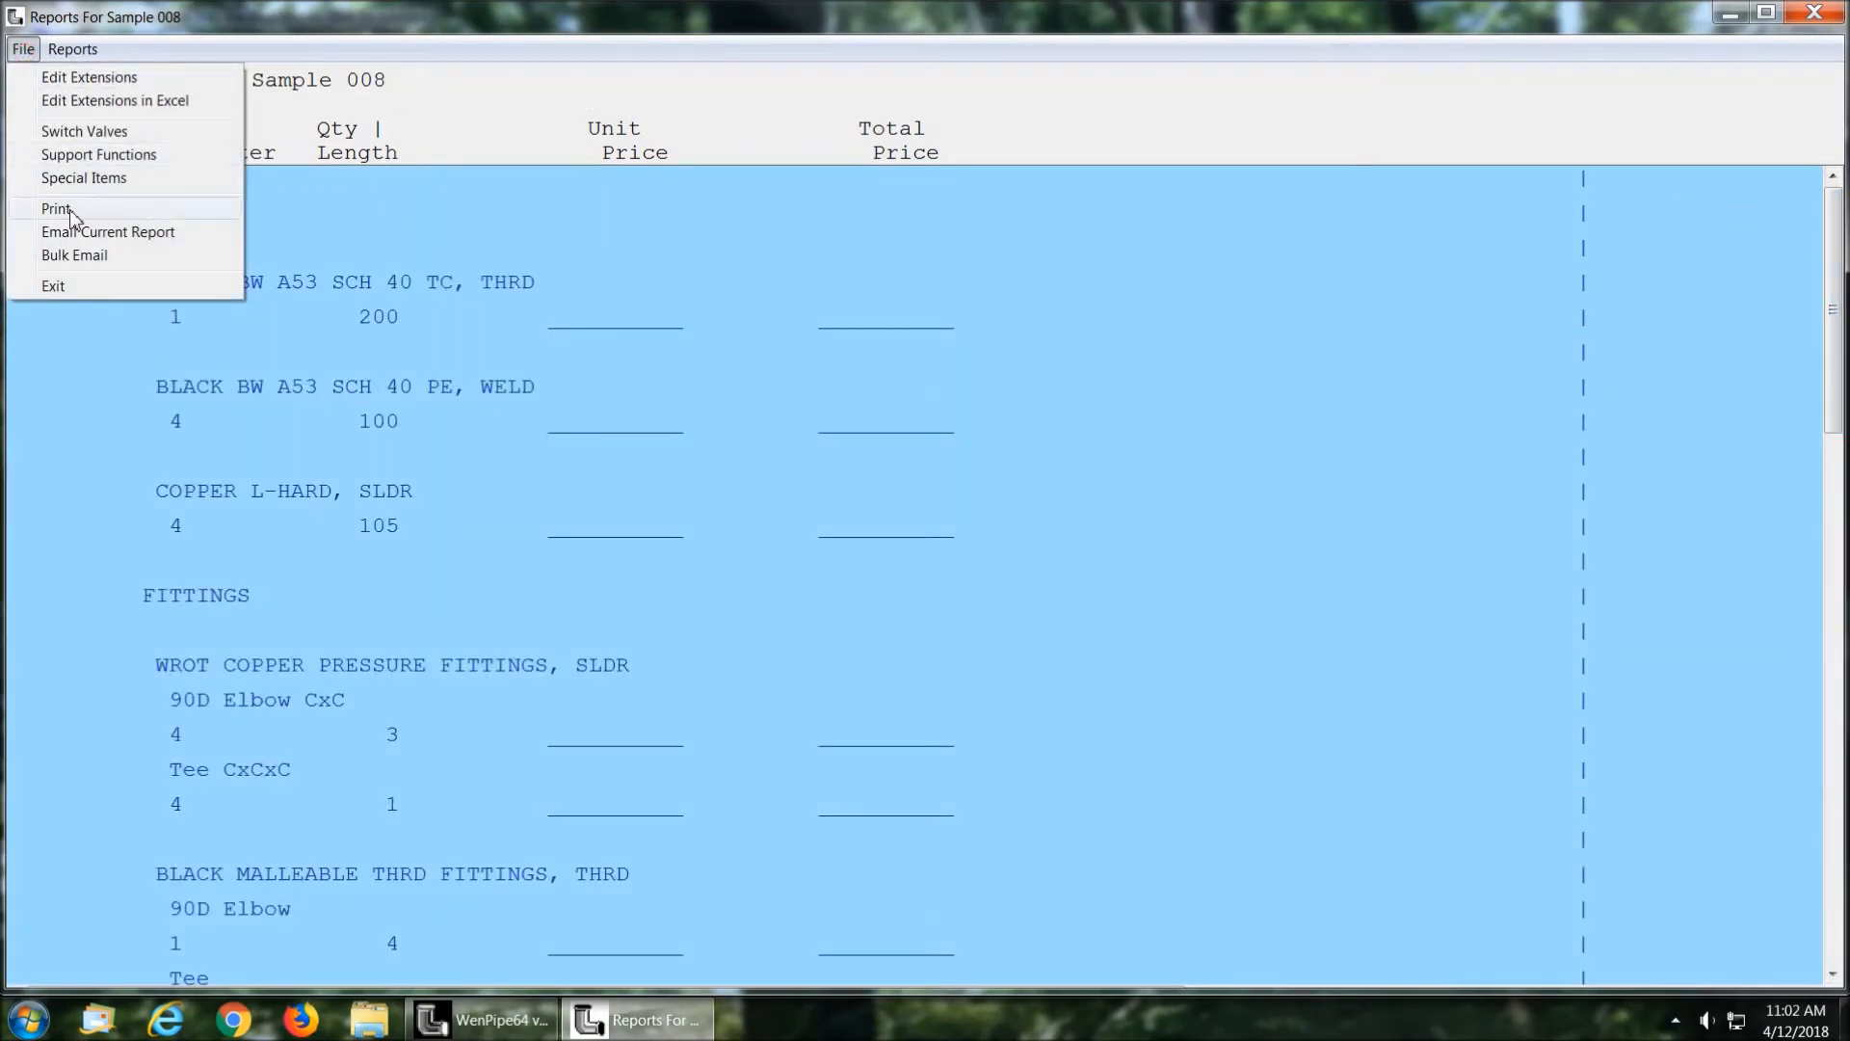
{"action": "left_click", "coordinate": [193, 236]}
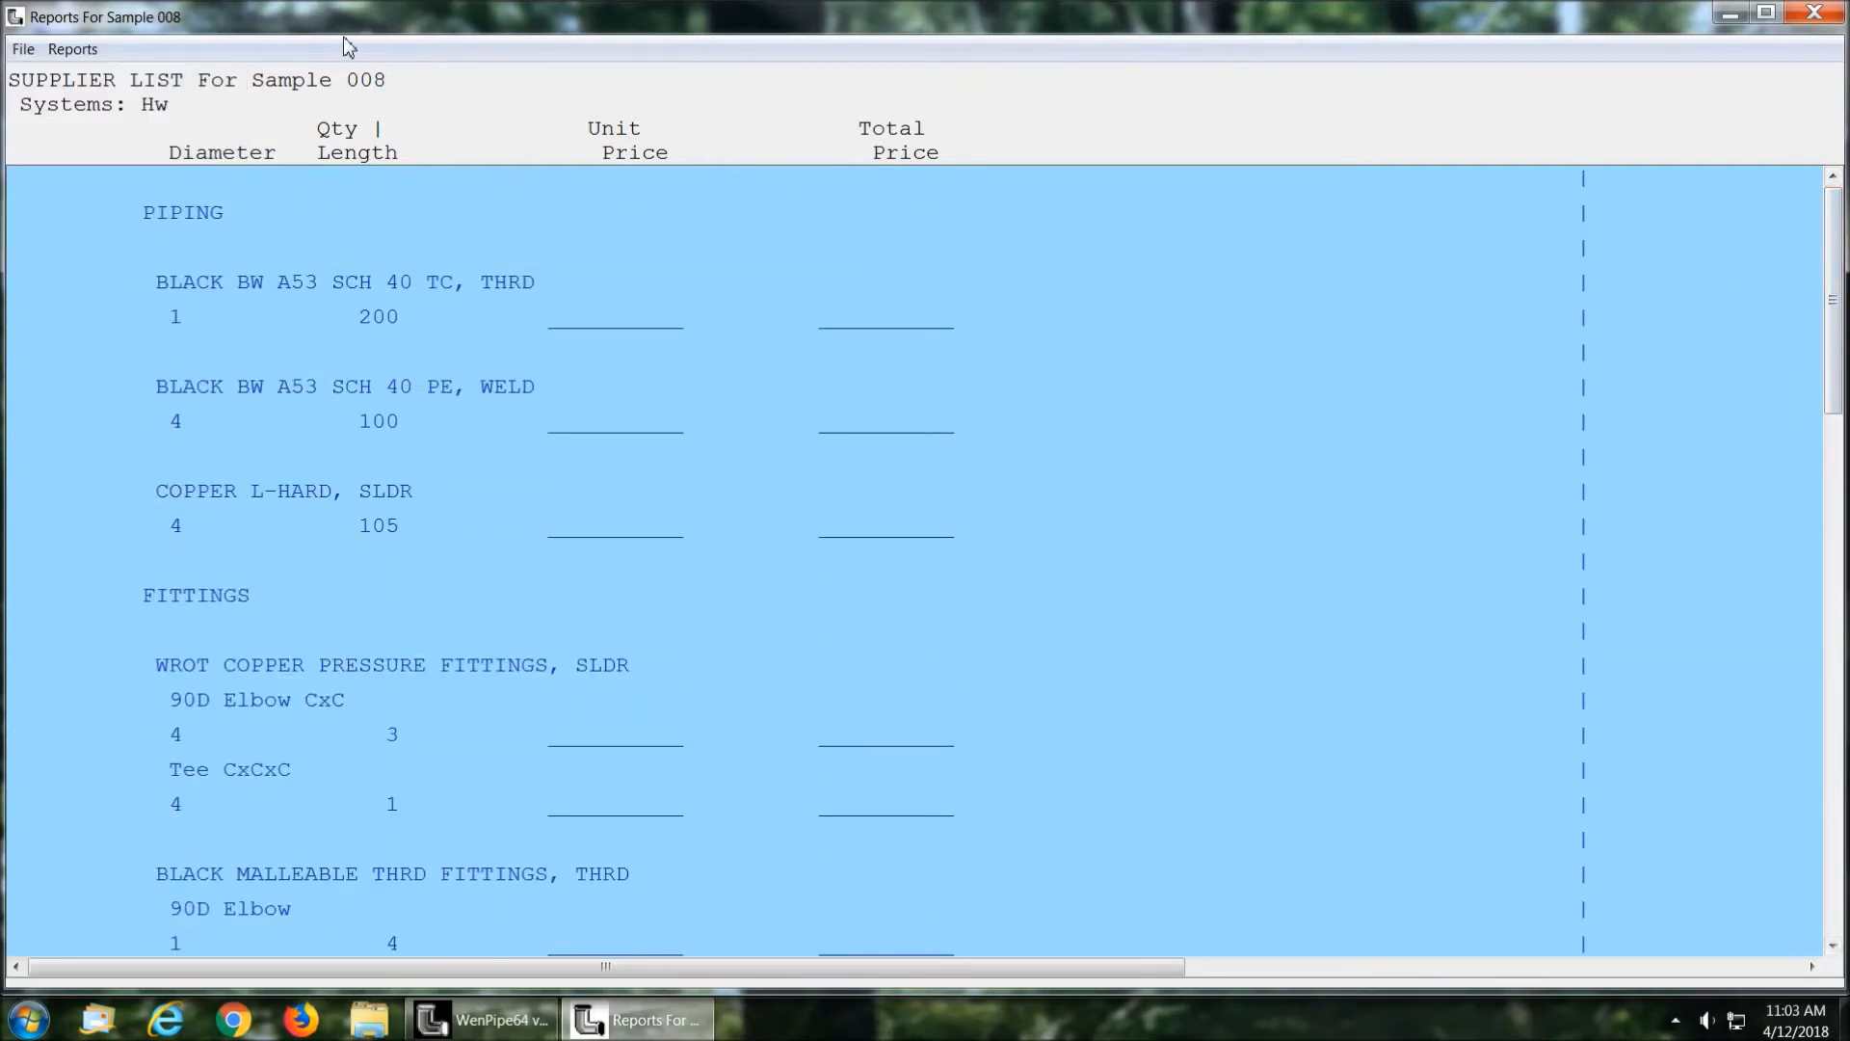
Step: Open the Extensions Grid and go through the quantities of the pipes, fittings and hangers
{"action": "left_click", "coordinate": [76, 53]}
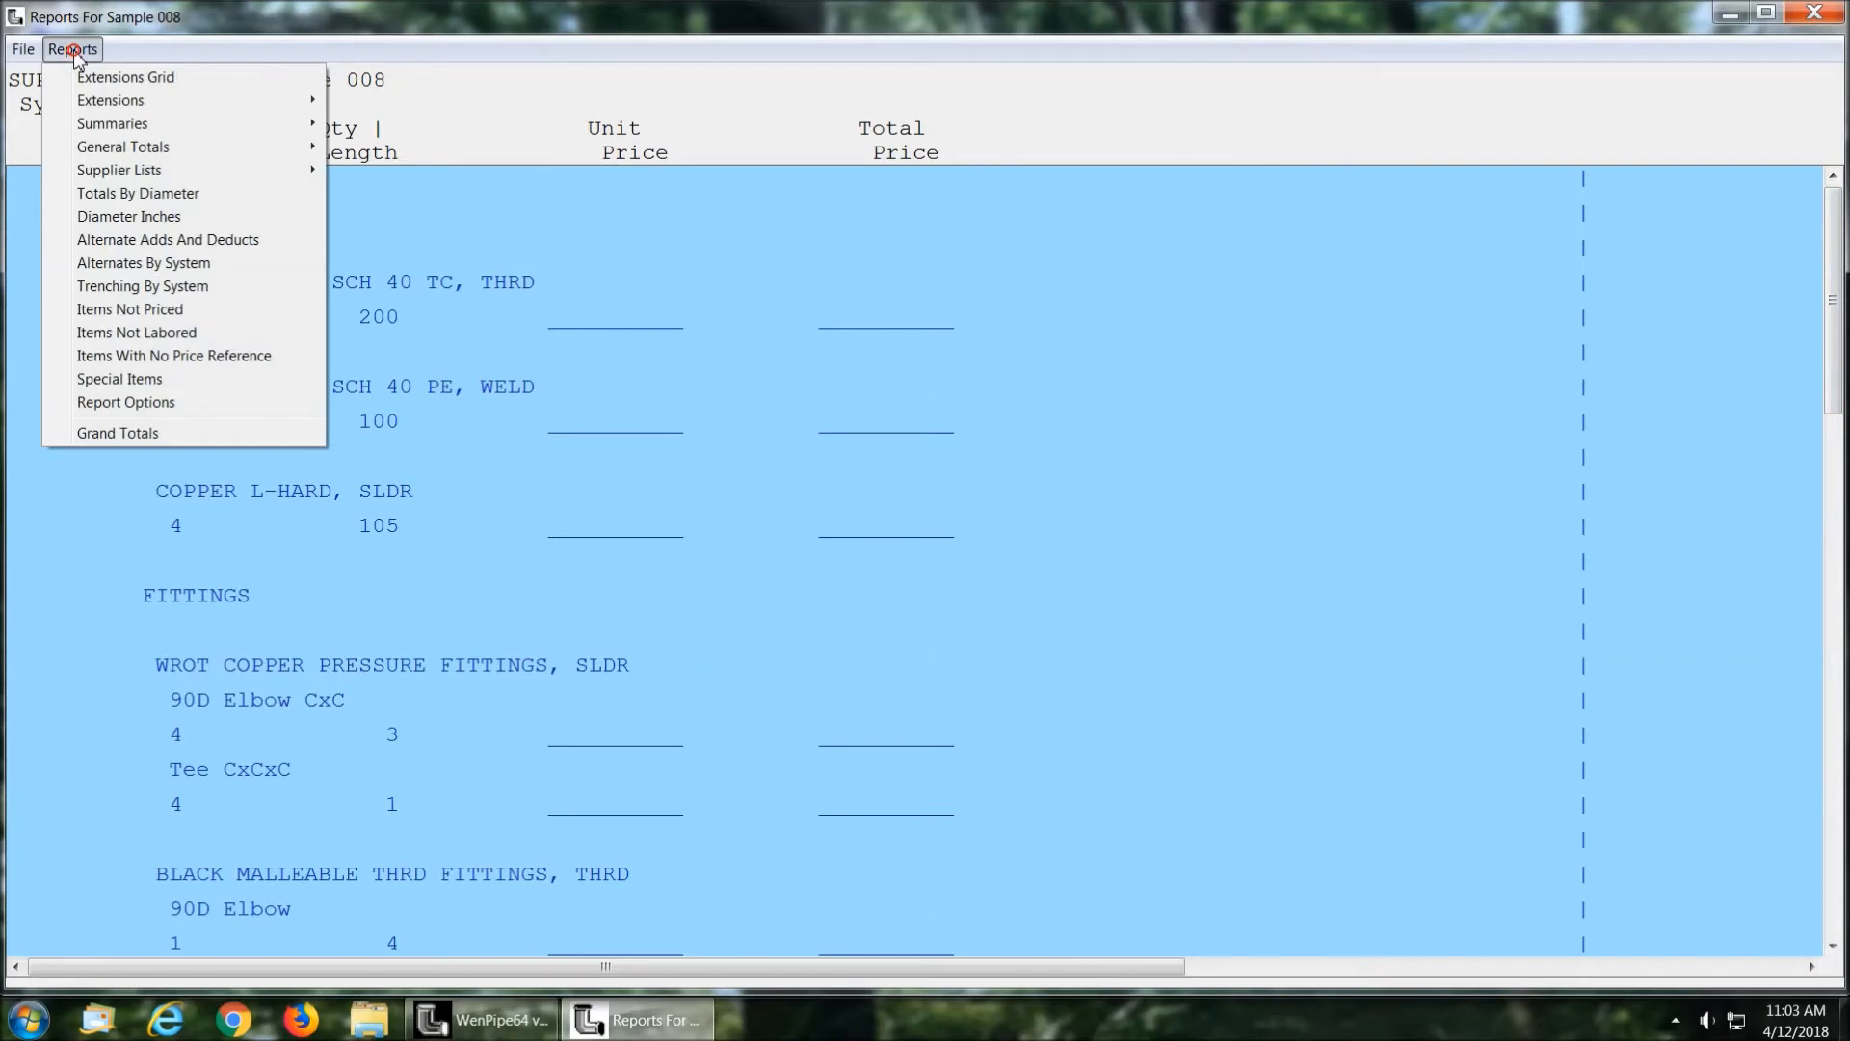
{"action": "left_click", "coordinate": [132, 79]}
{"action": "left_click", "coordinate": [331, 230]}
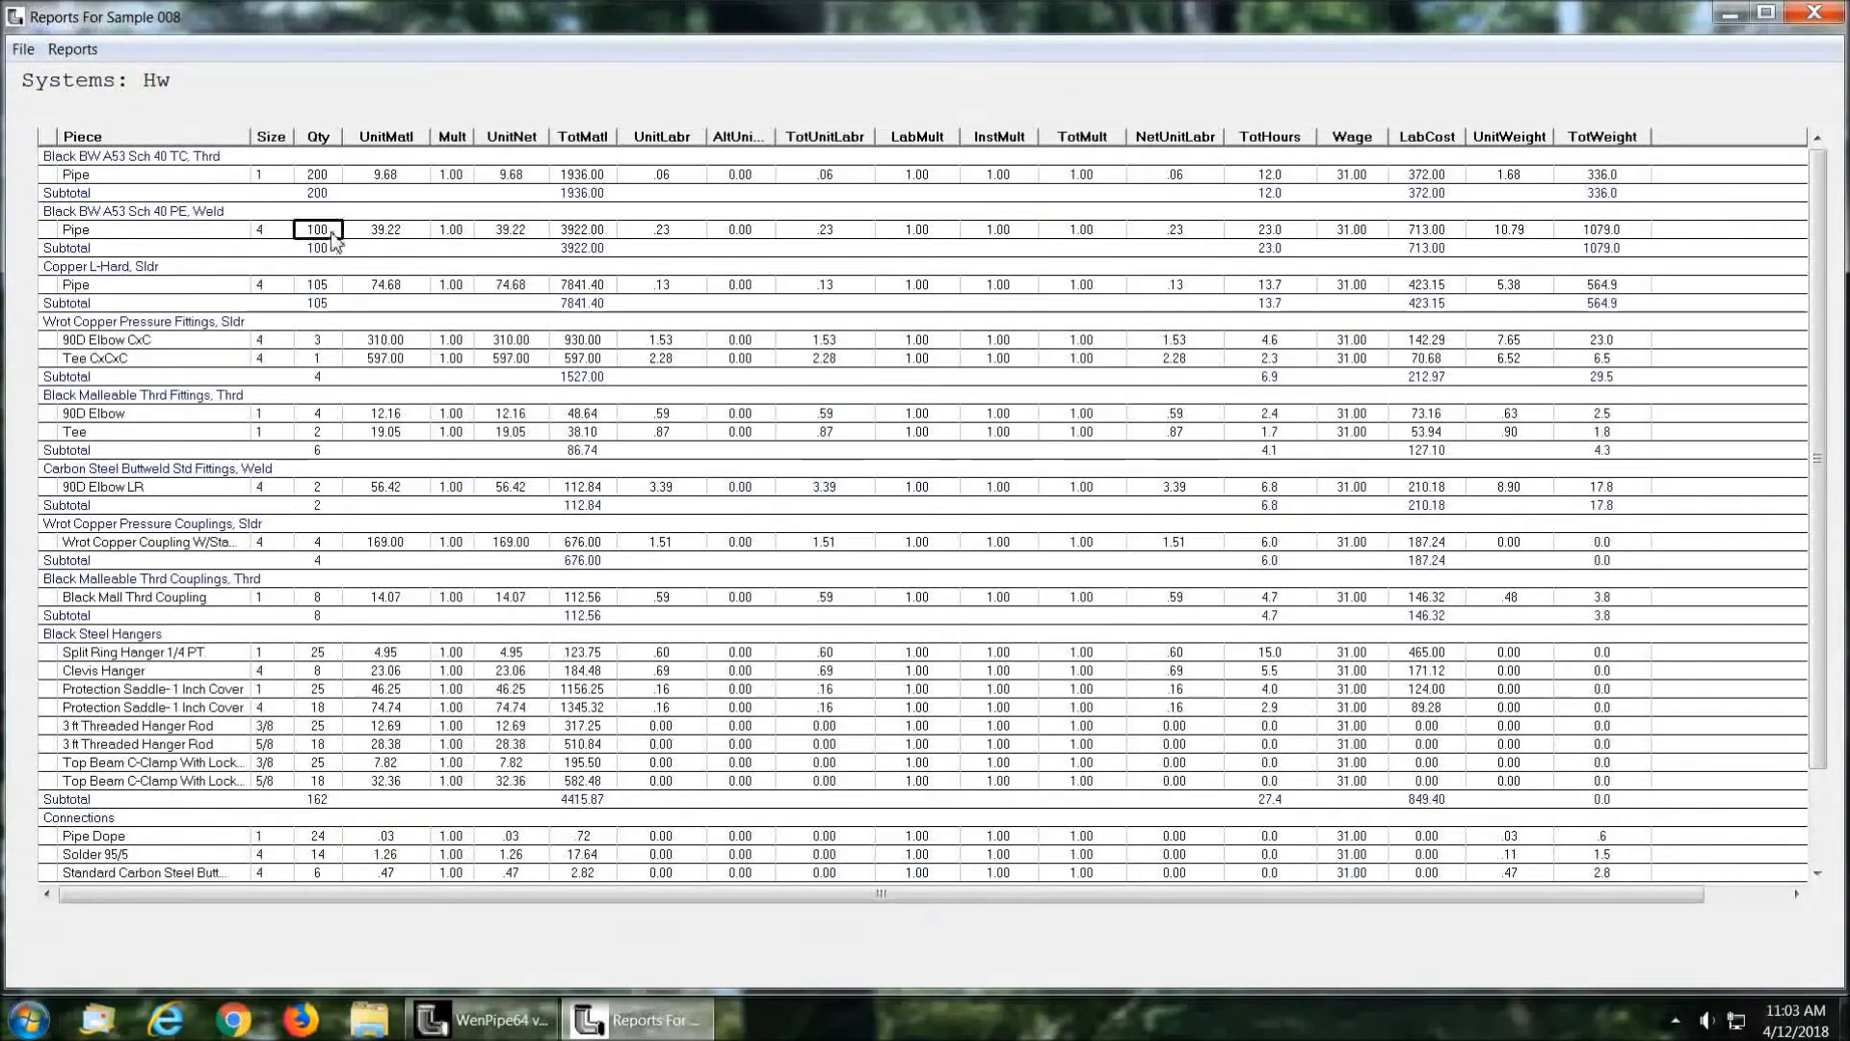
{"action": "key", "text": "Down"}
{"action": "key", "text": "Down"}
{"action": "key", "text": "Down"}
{"action": "key", "text": "Down"}
{"action": "key", "text": "Down"}
{"action": "key", "text": "Down"}
{"action": "key", "text": "Down"}
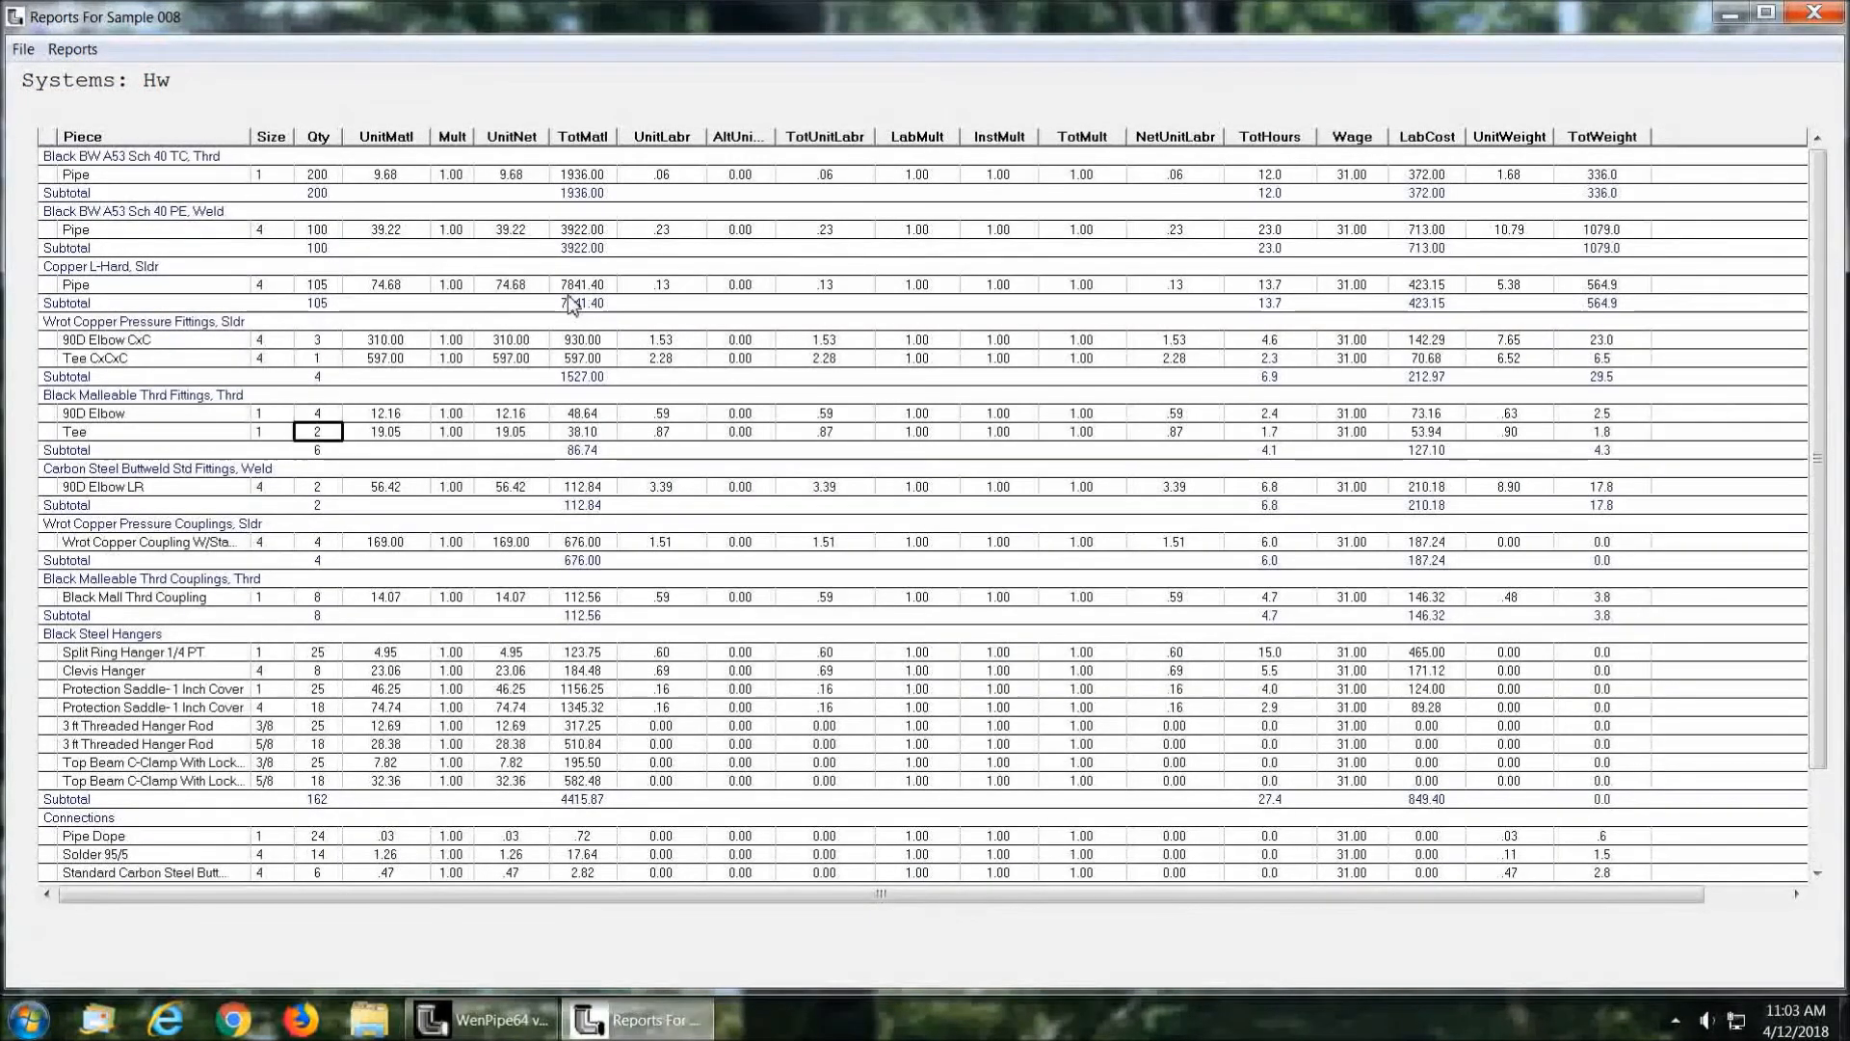
{"action": "key", "text": "Down"}
{"action": "key", "text": "Down"}
{"action": "key", "text": "Up"}
{"action": "key", "text": "Up"}
{"action": "key", "text": "Up"}
{"action": "key", "text": "Down"}
{"action": "key", "text": "Down"}
{"action": "key", "text": "Down"}
{"action": "key", "text": "Down"}
{"action": "key", "text": "Down"}
{"action": "key", "text": "Down"}
{"action": "key", "text": "Down"}
{"action": "key", "text": "Down"}
{"action": "key", "text": "Down"}
{"action": "key", "text": "Down"}
{"action": "key", "text": "Down"}
{"action": "key", "text": "Down"}
{"action": "key", "text": "Down"}
{"action": "key", "text": "Down"}
{"action": "key", "text": "Down"}
Step: Set the unit material price of the Black Malleable Thrd 90D Elbow to 14 in the Extensions Grid
{"action": "key", "text": "Up"}
{"action": "key", "text": "Up"}
{"action": "key", "text": "Up"}
{"action": "key", "text": "Up"}
{"action": "key", "text": "Up"}
{"action": "key", "text": "Up"}
{"action": "key", "text": "Up"}
{"action": "key", "text": "Up"}
{"action": "key", "text": "Up"}
{"action": "key", "text": "Up"}
{"action": "key", "text": "Up"}
{"action": "key", "text": "Up"}
{"action": "key", "text": "Up"}
{"action": "key", "text": "Up"}
{"action": "key", "text": "Up"}
{"action": "key", "text": "Up"}
{"action": "key", "text": "Up"}
{"action": "key", "text": "Up"}
{"action": "key", "text": "Up"}
{"action": "key", "text": "Up"}
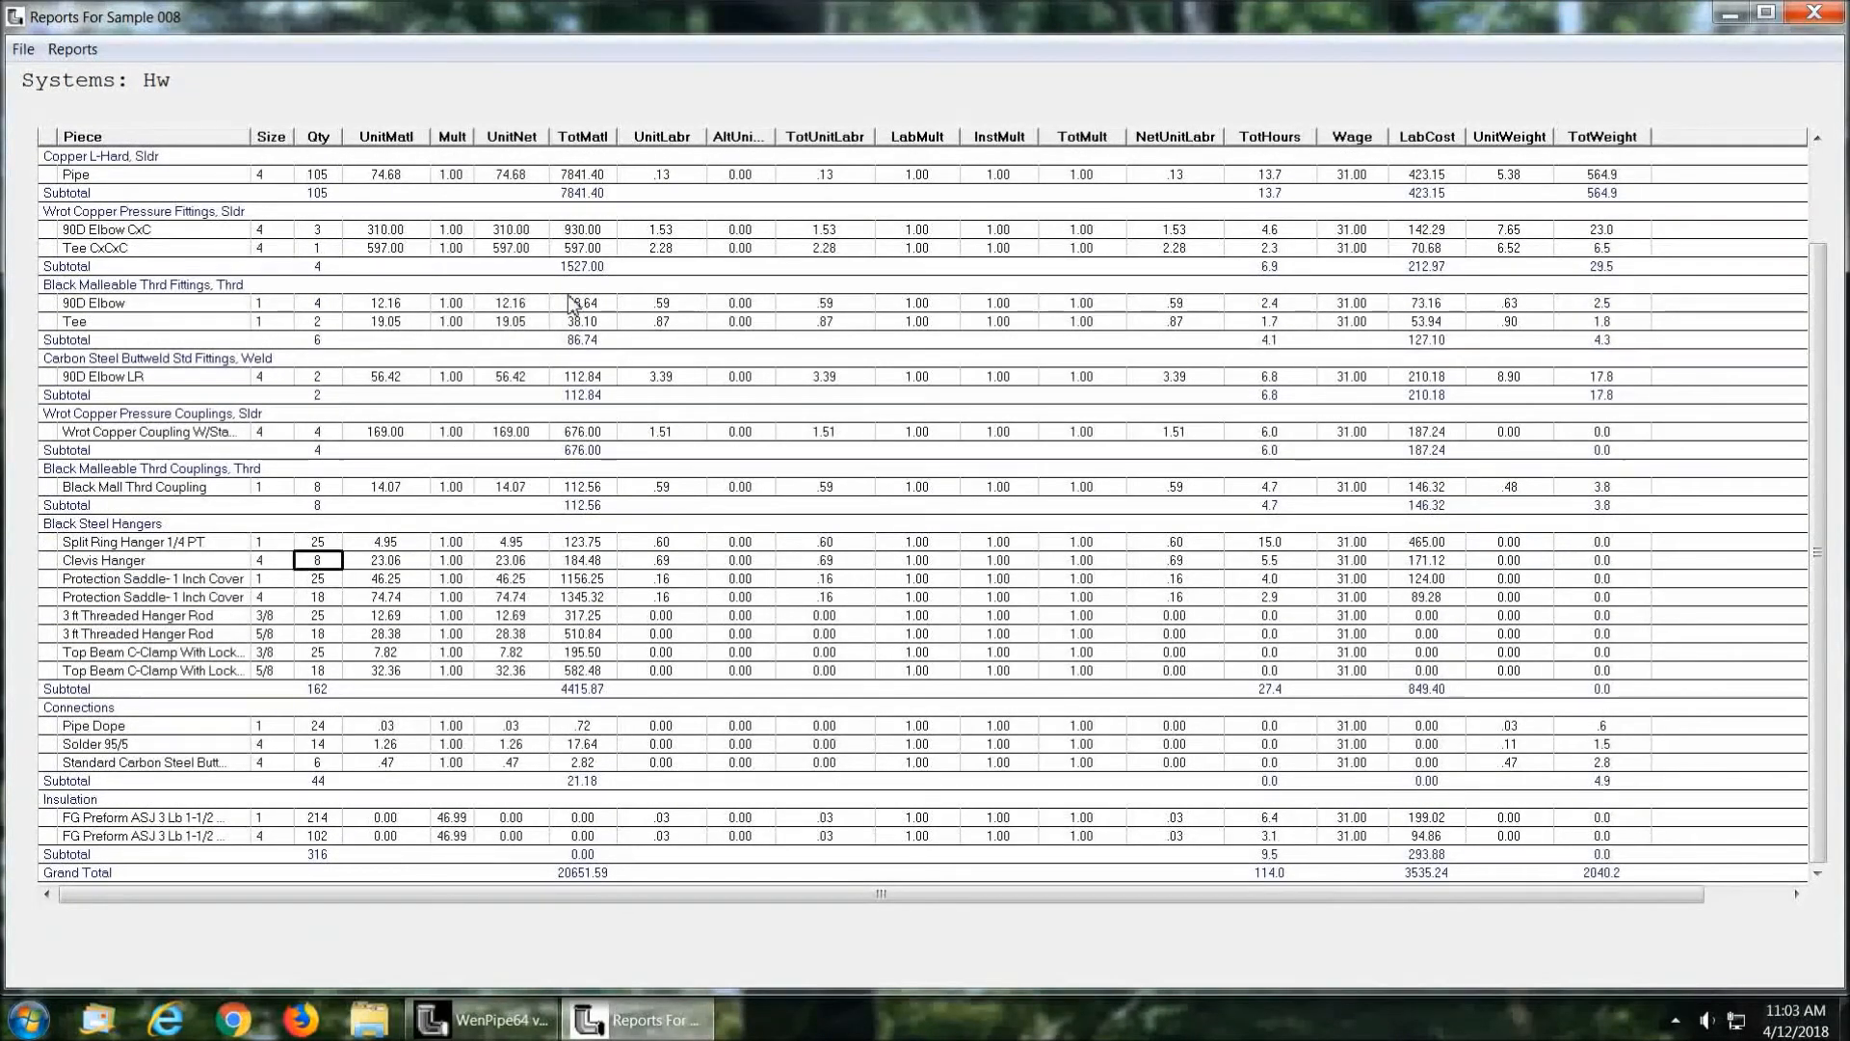
{"action": "key", "text": "Down"}
{"action": "key", "text": "Down"}
{"action": "key", "text": "Down"}
{"action": "key", "text": "Down"}
{"action": "key", "text": "Down"}
{"action": "key", "text": "Down"}
{"action": "key", "text": "Up"}
{"action": "key", "text": "Right"}
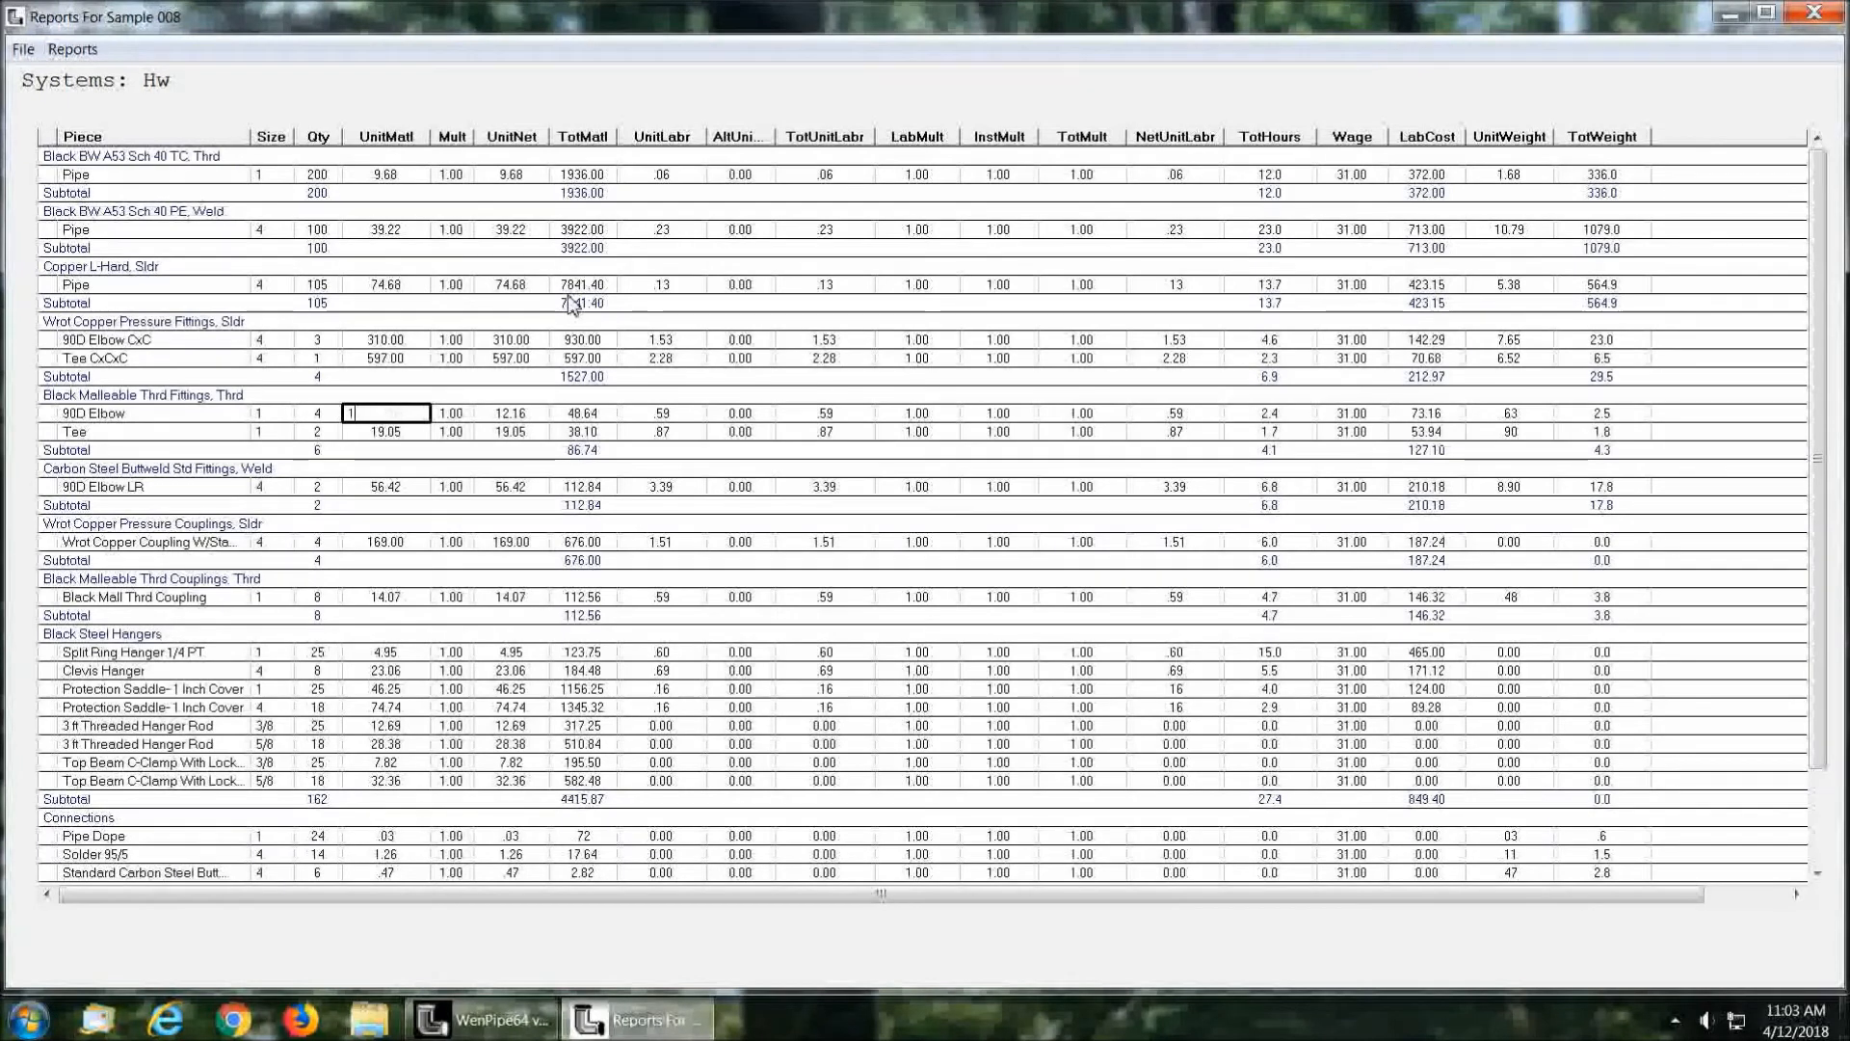
{"action": "type", "text": "14"}
{"action": "key", "text": "Return"}
Step: Set the unit labor of the Black Malleable Thrd 90D Elbow to .7
{"action": "key", "text": "Up"}
{"action": "key", "text": "Right"}
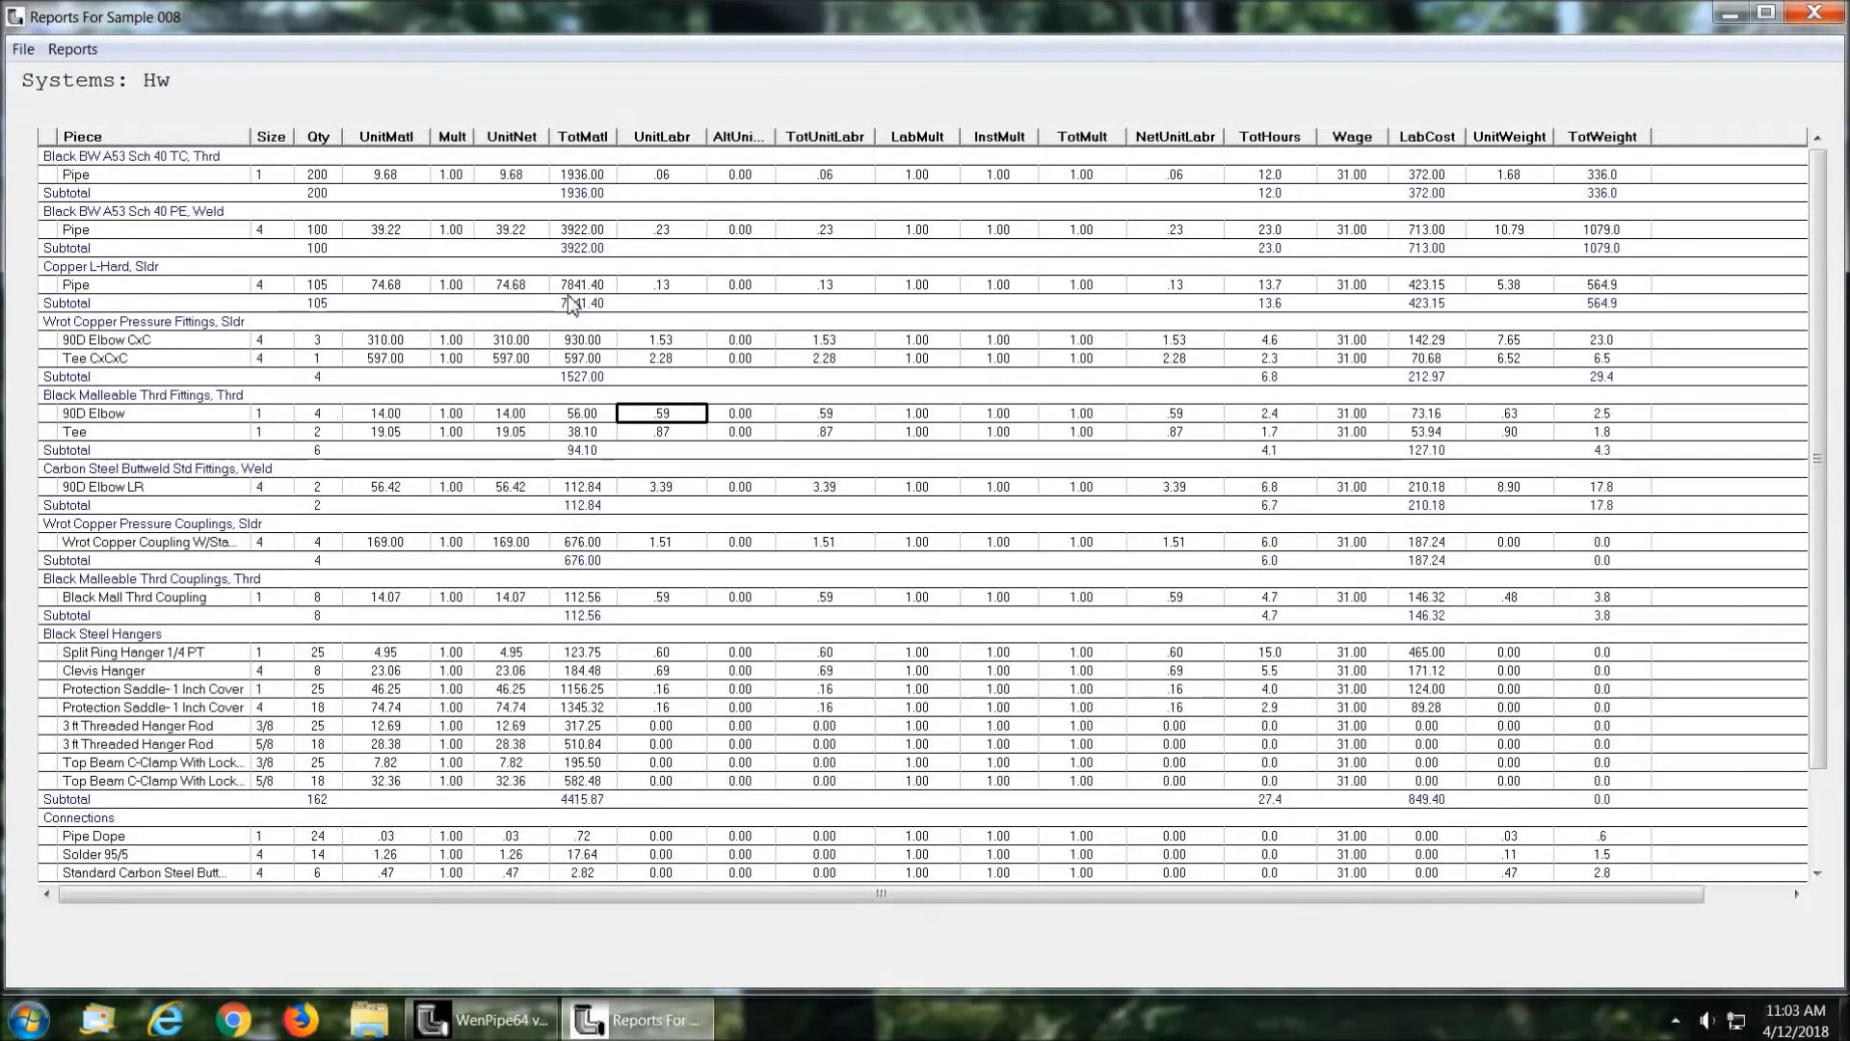
{"action": "type", "text": ".7"}
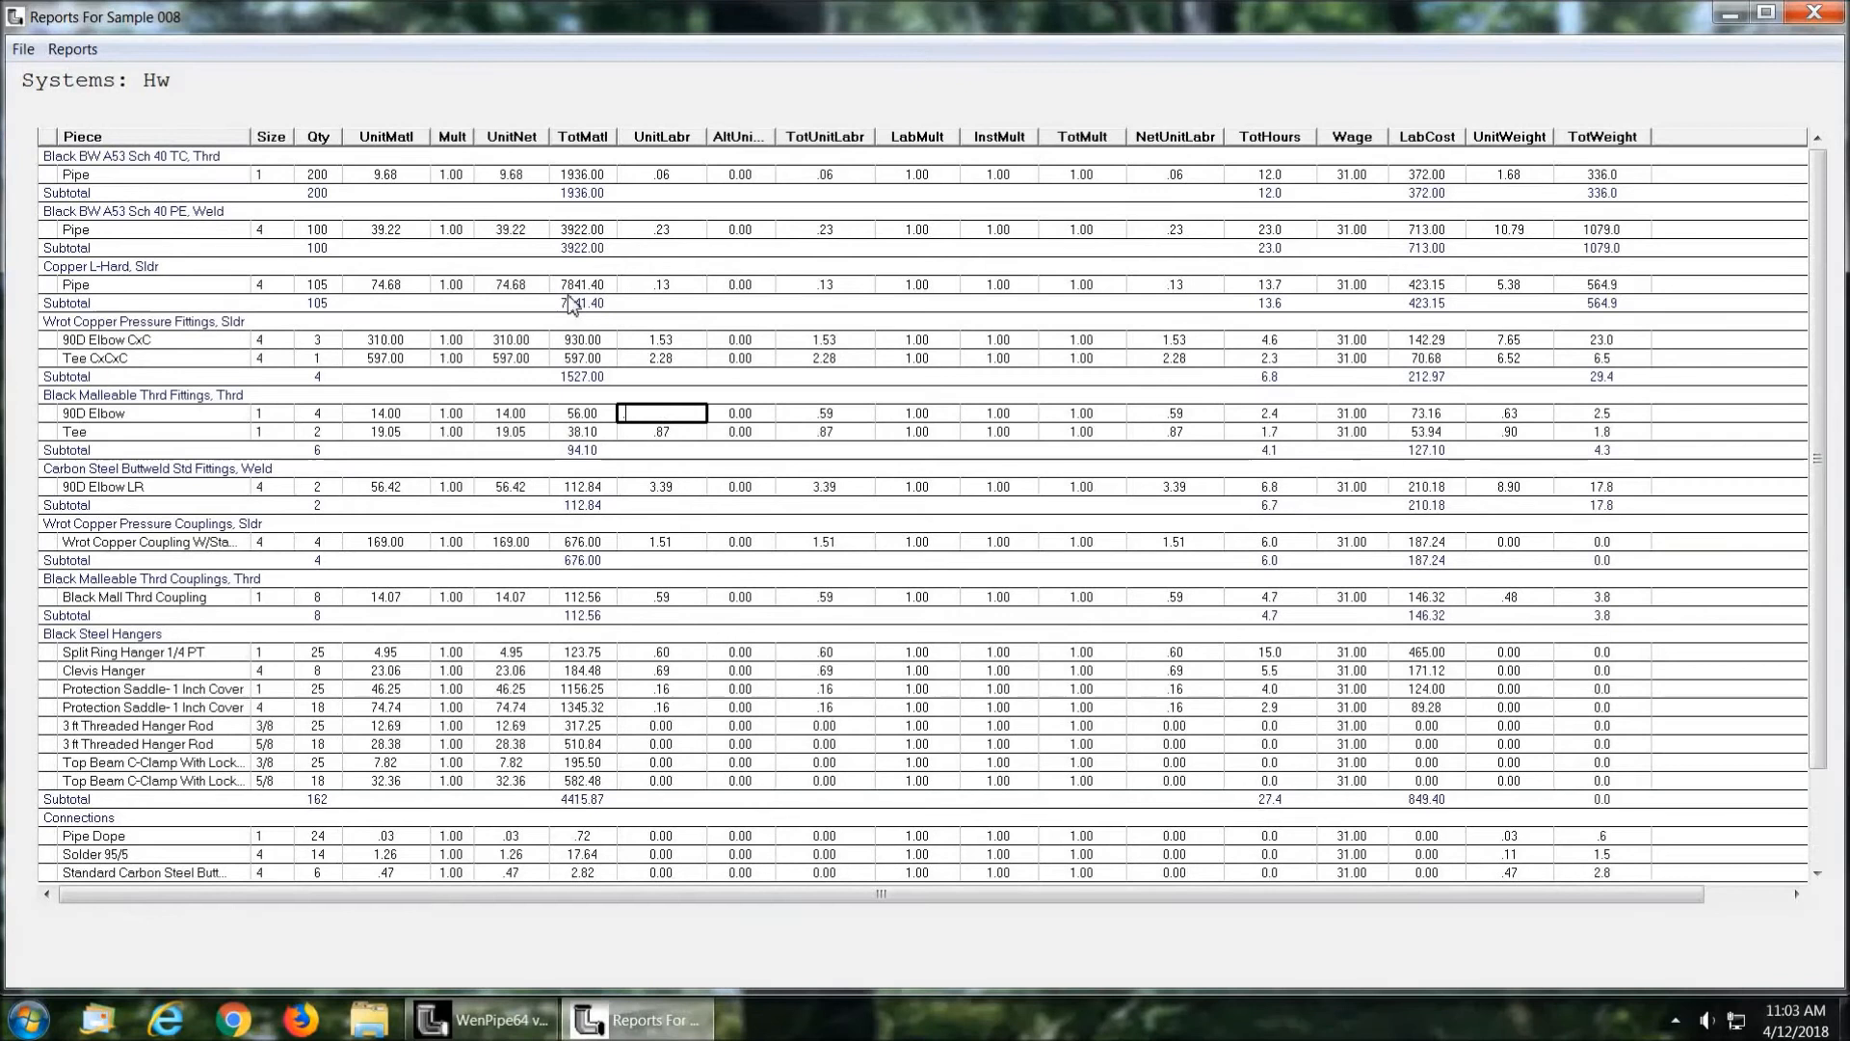
{"action": "key", "text": "Tab"}
{"action": "key", "text": "Tab"}
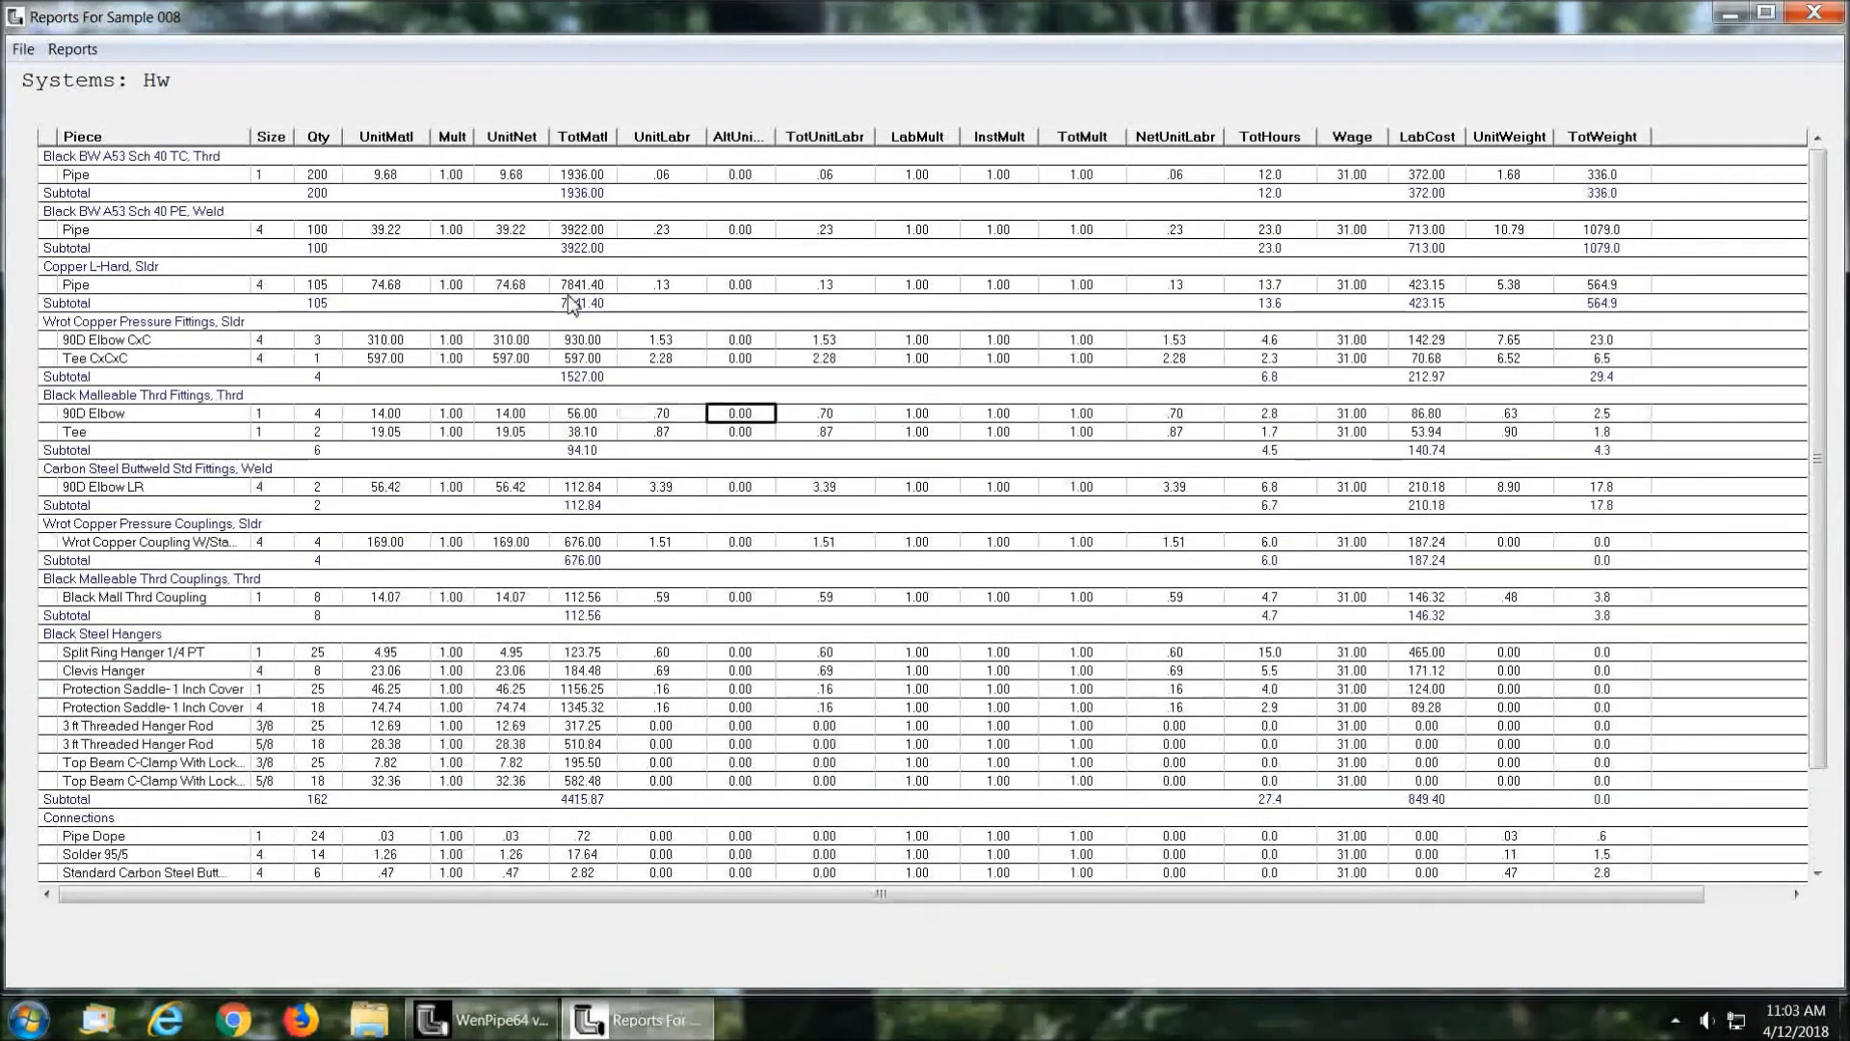
{"action": "key", "text": "shift+Tab"}
{"action": "key", "text": "Tab"}
{"action": "key", "text": "shift+Tab"}
{"action": "key", "text": "shift+Tab"}
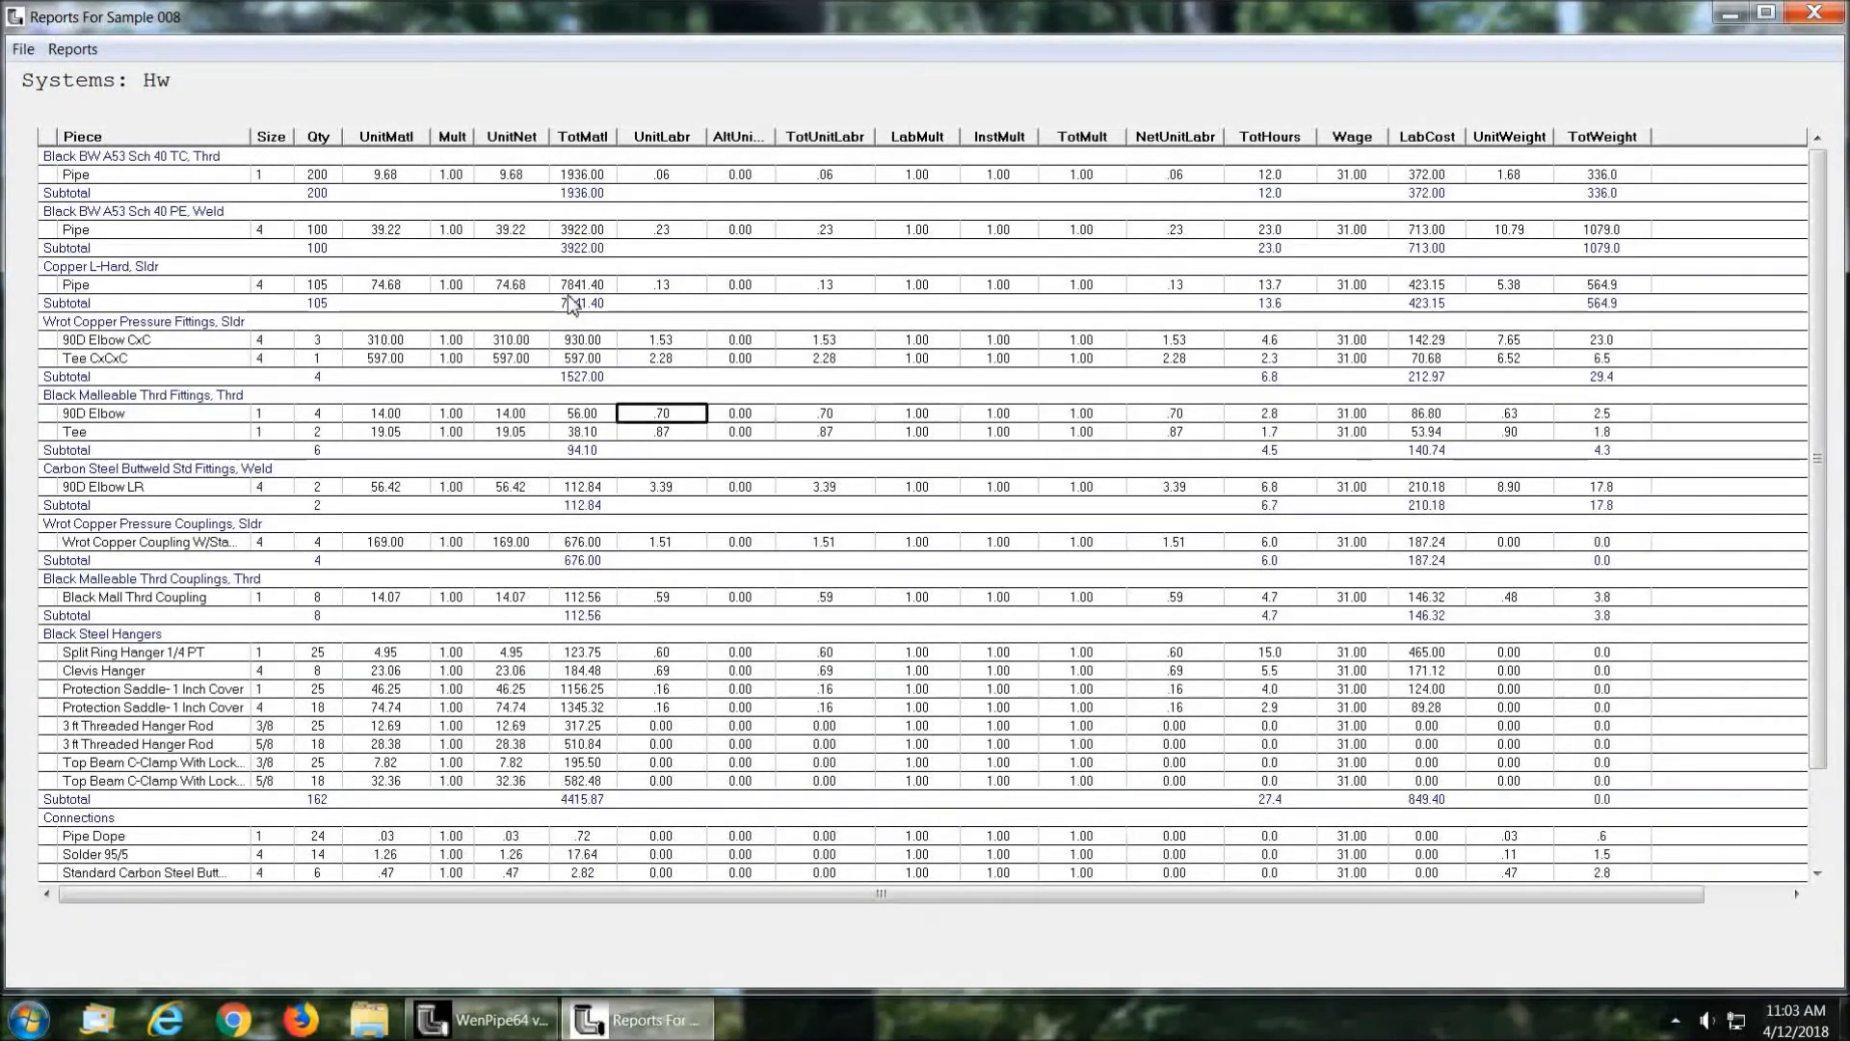
Step: Rerun the Full Extensions report, check the Black Malleable Thrd 90D Elbow line under Fittings, and close the report
{"action": "left_click", "coordinate": [73, 49]}
{"action": "mouse_move", "coordinate": [201, 100]}
{"action": "left_click", "coordinate": [385, 101]}
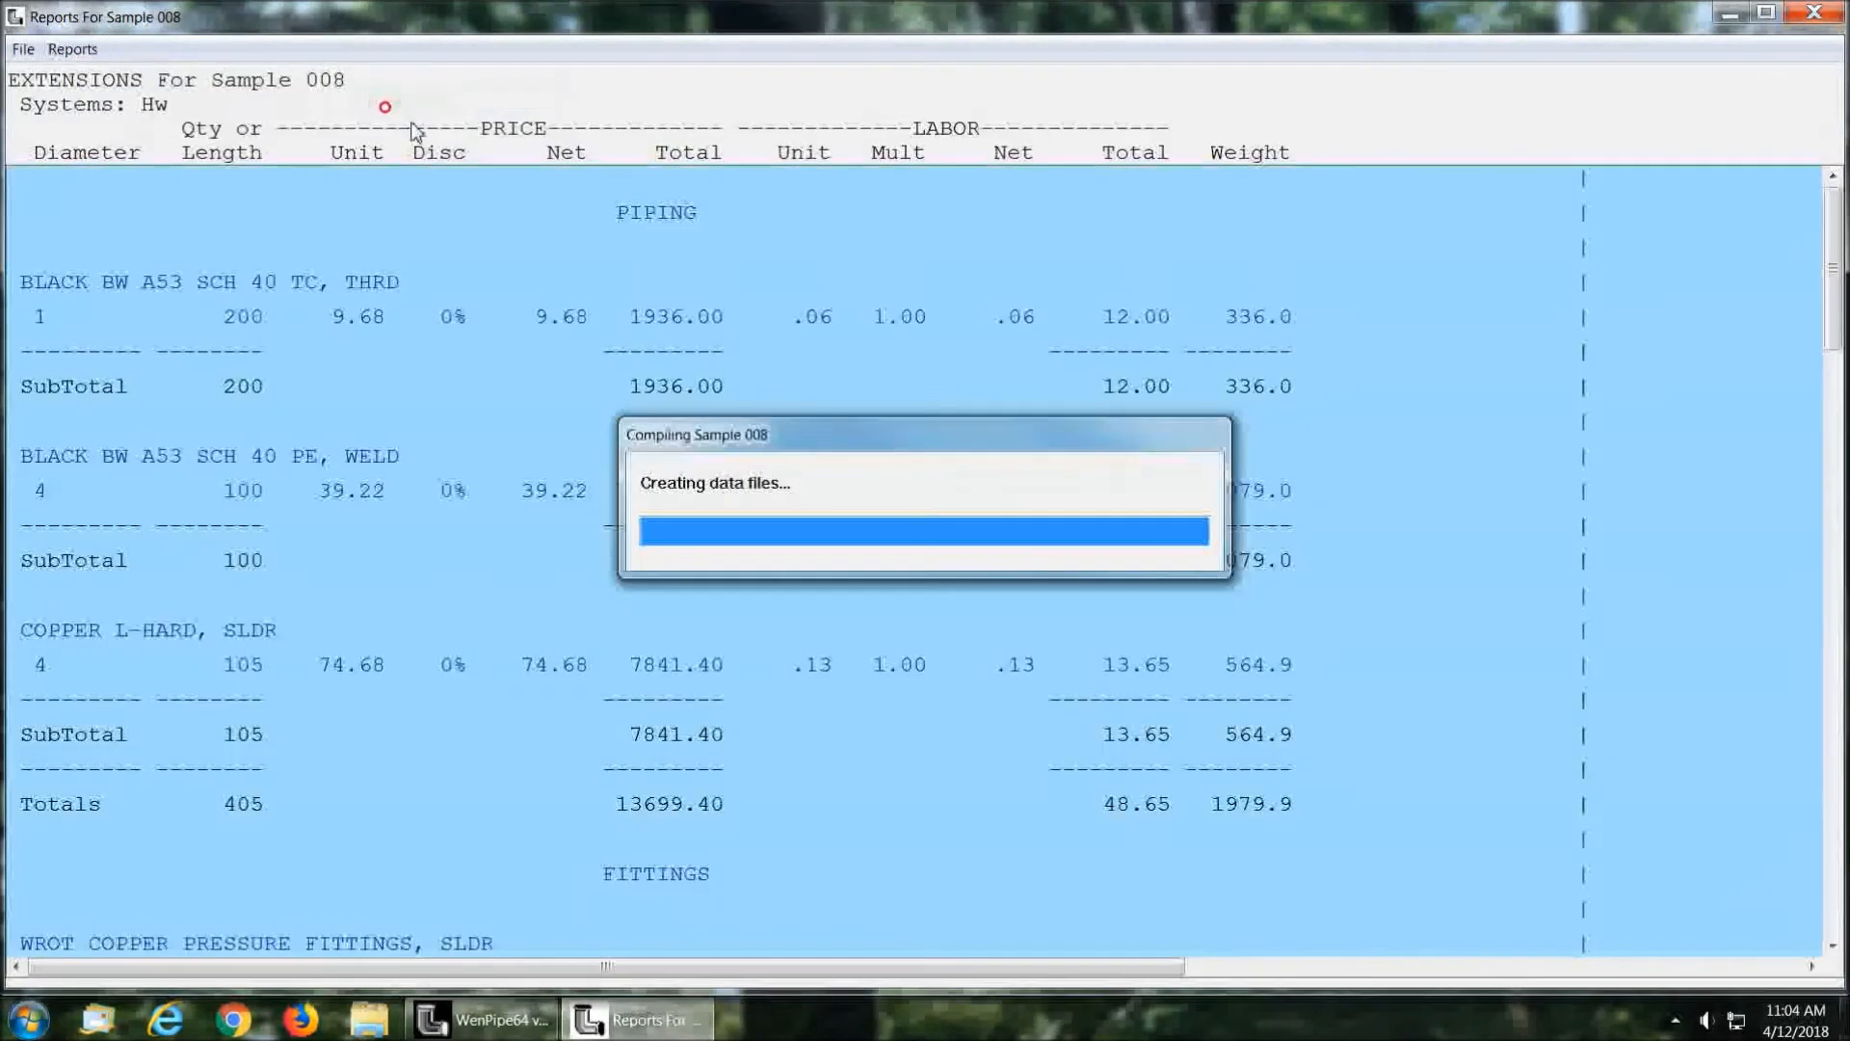
{"action": "left_click_drag", "start_coordinate": [1819, 263], "coordinate": [1844, 397]}
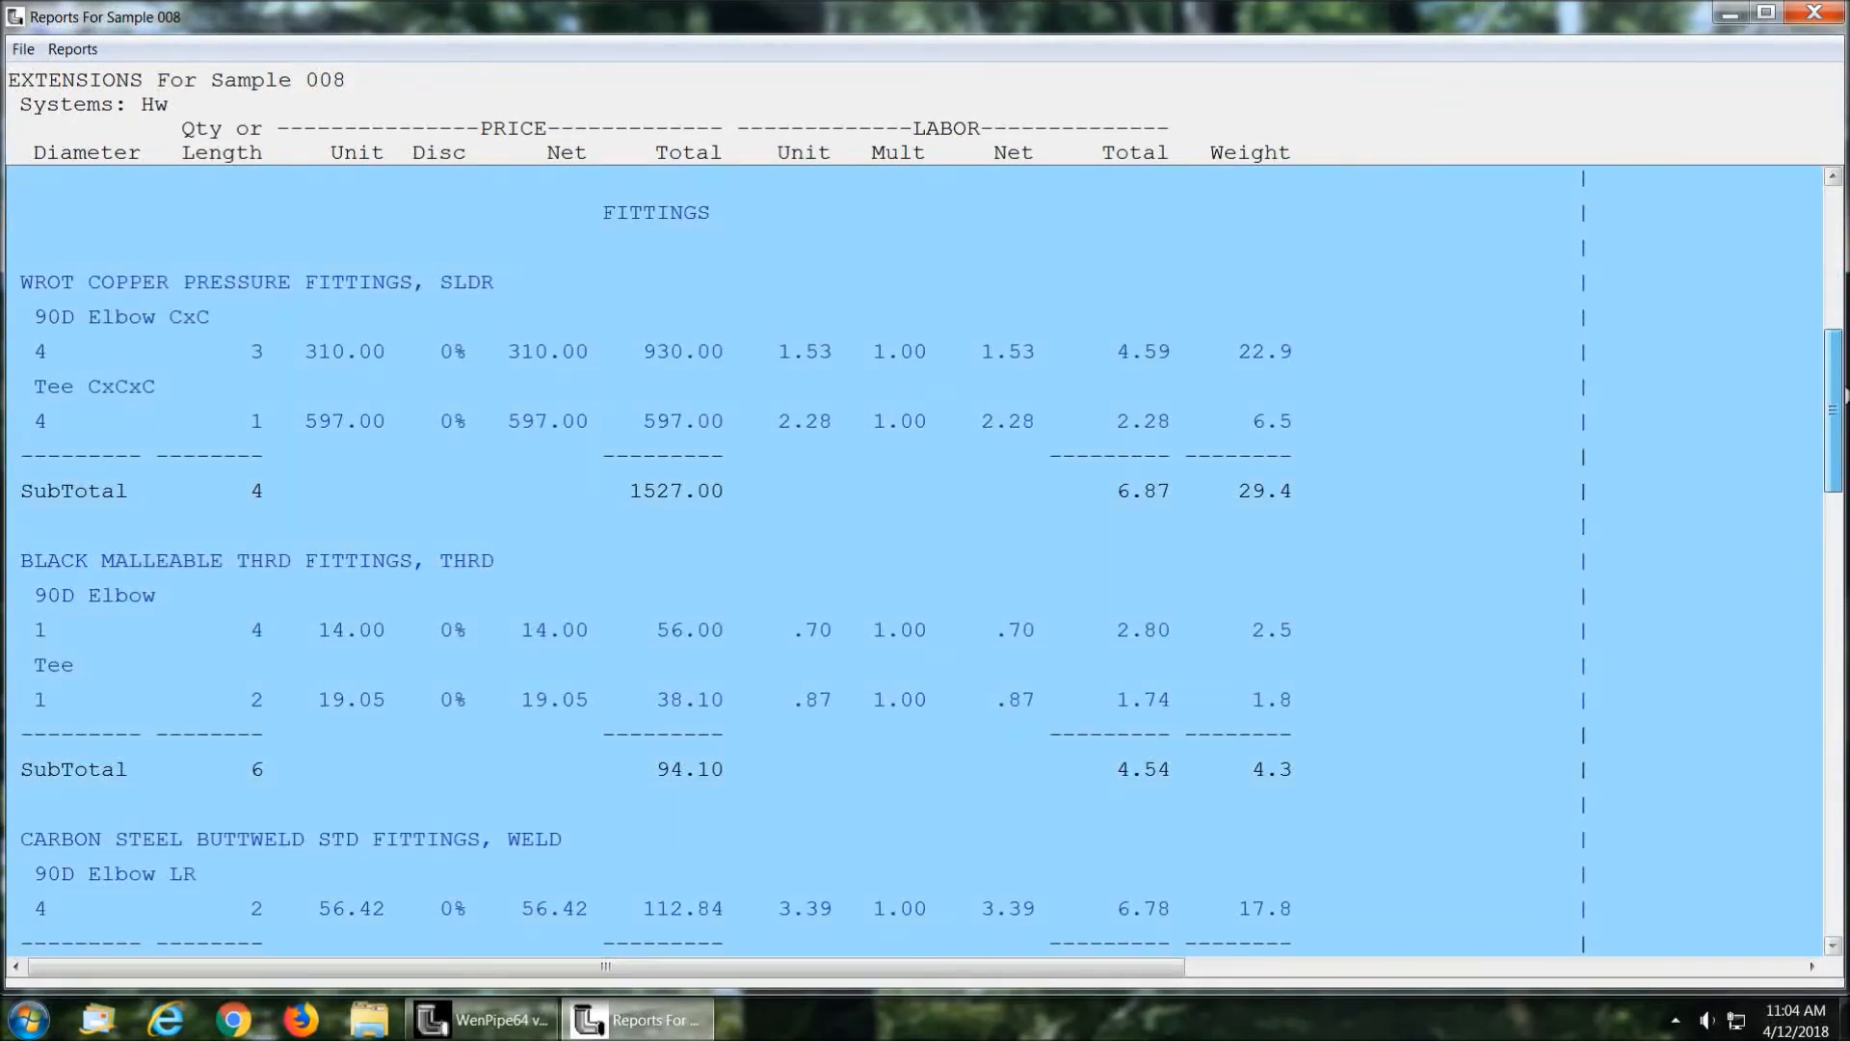
{"action": "left_click", "coordinate": [377, 650]}
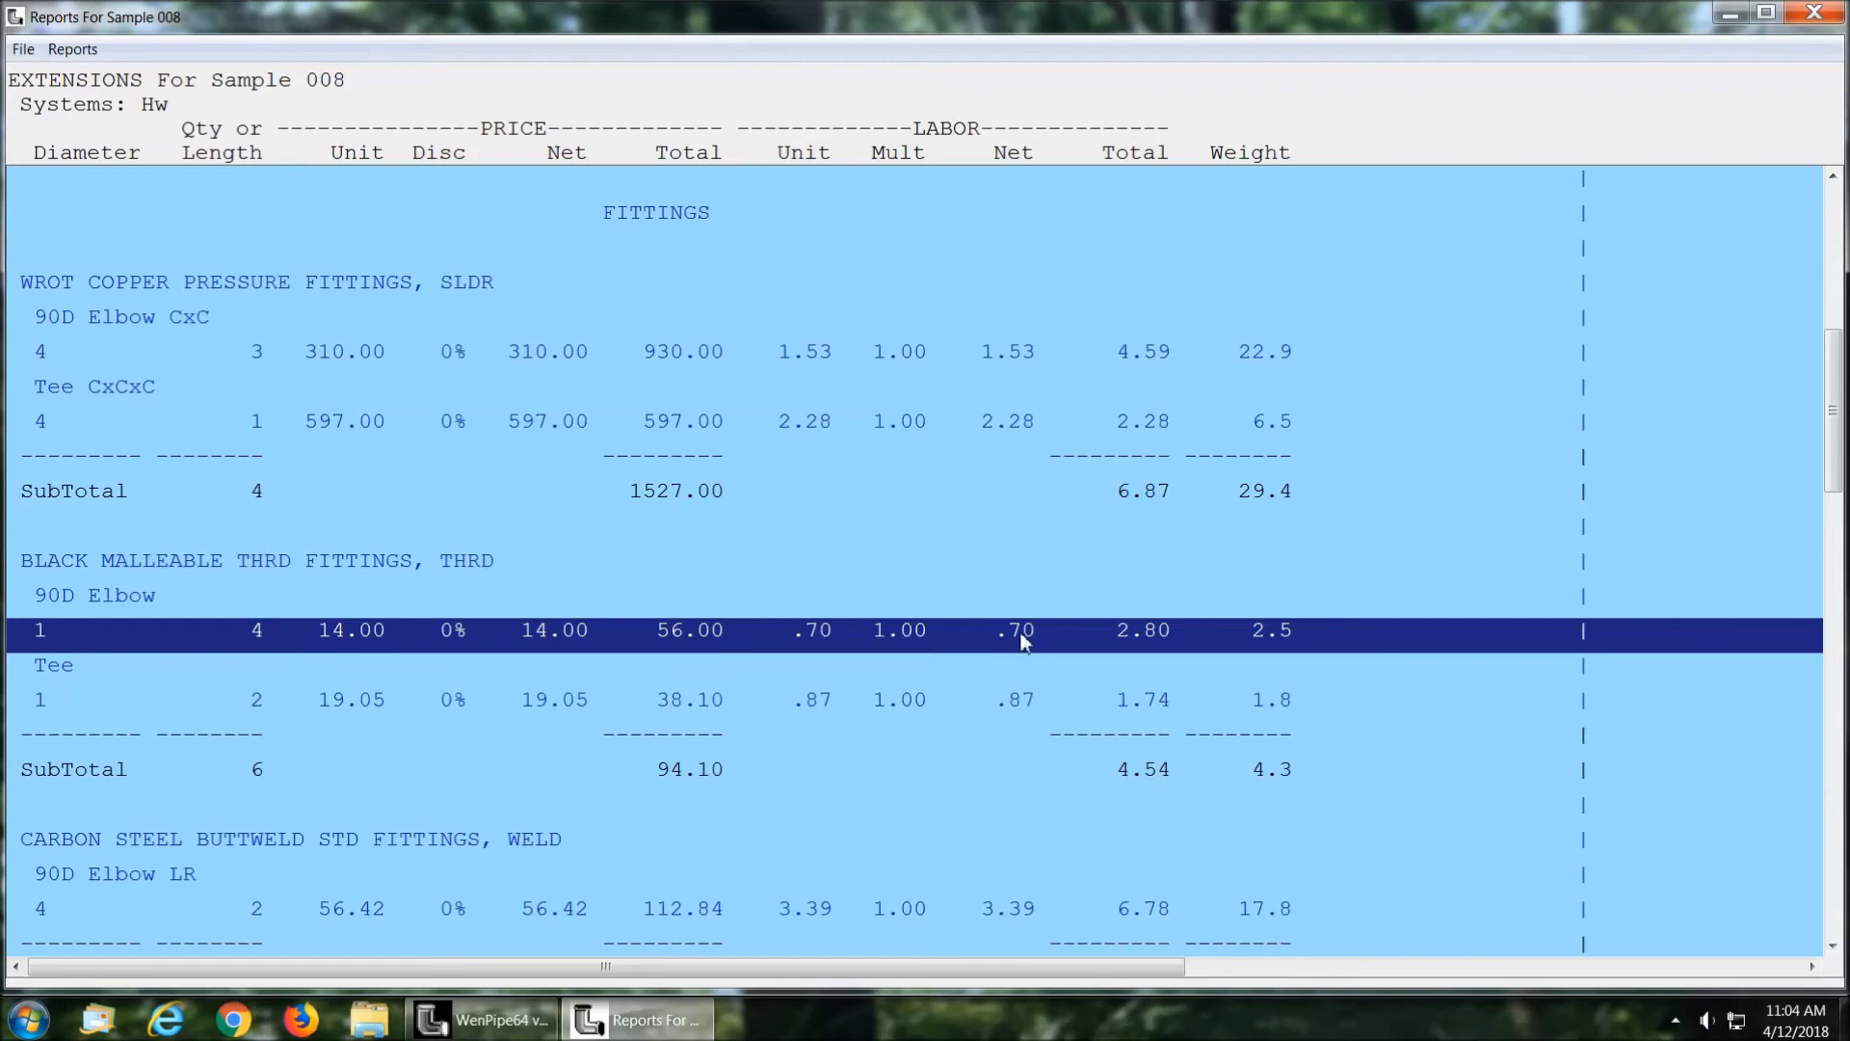
{"action": "left_click", "coordinate": [1815, 13]}
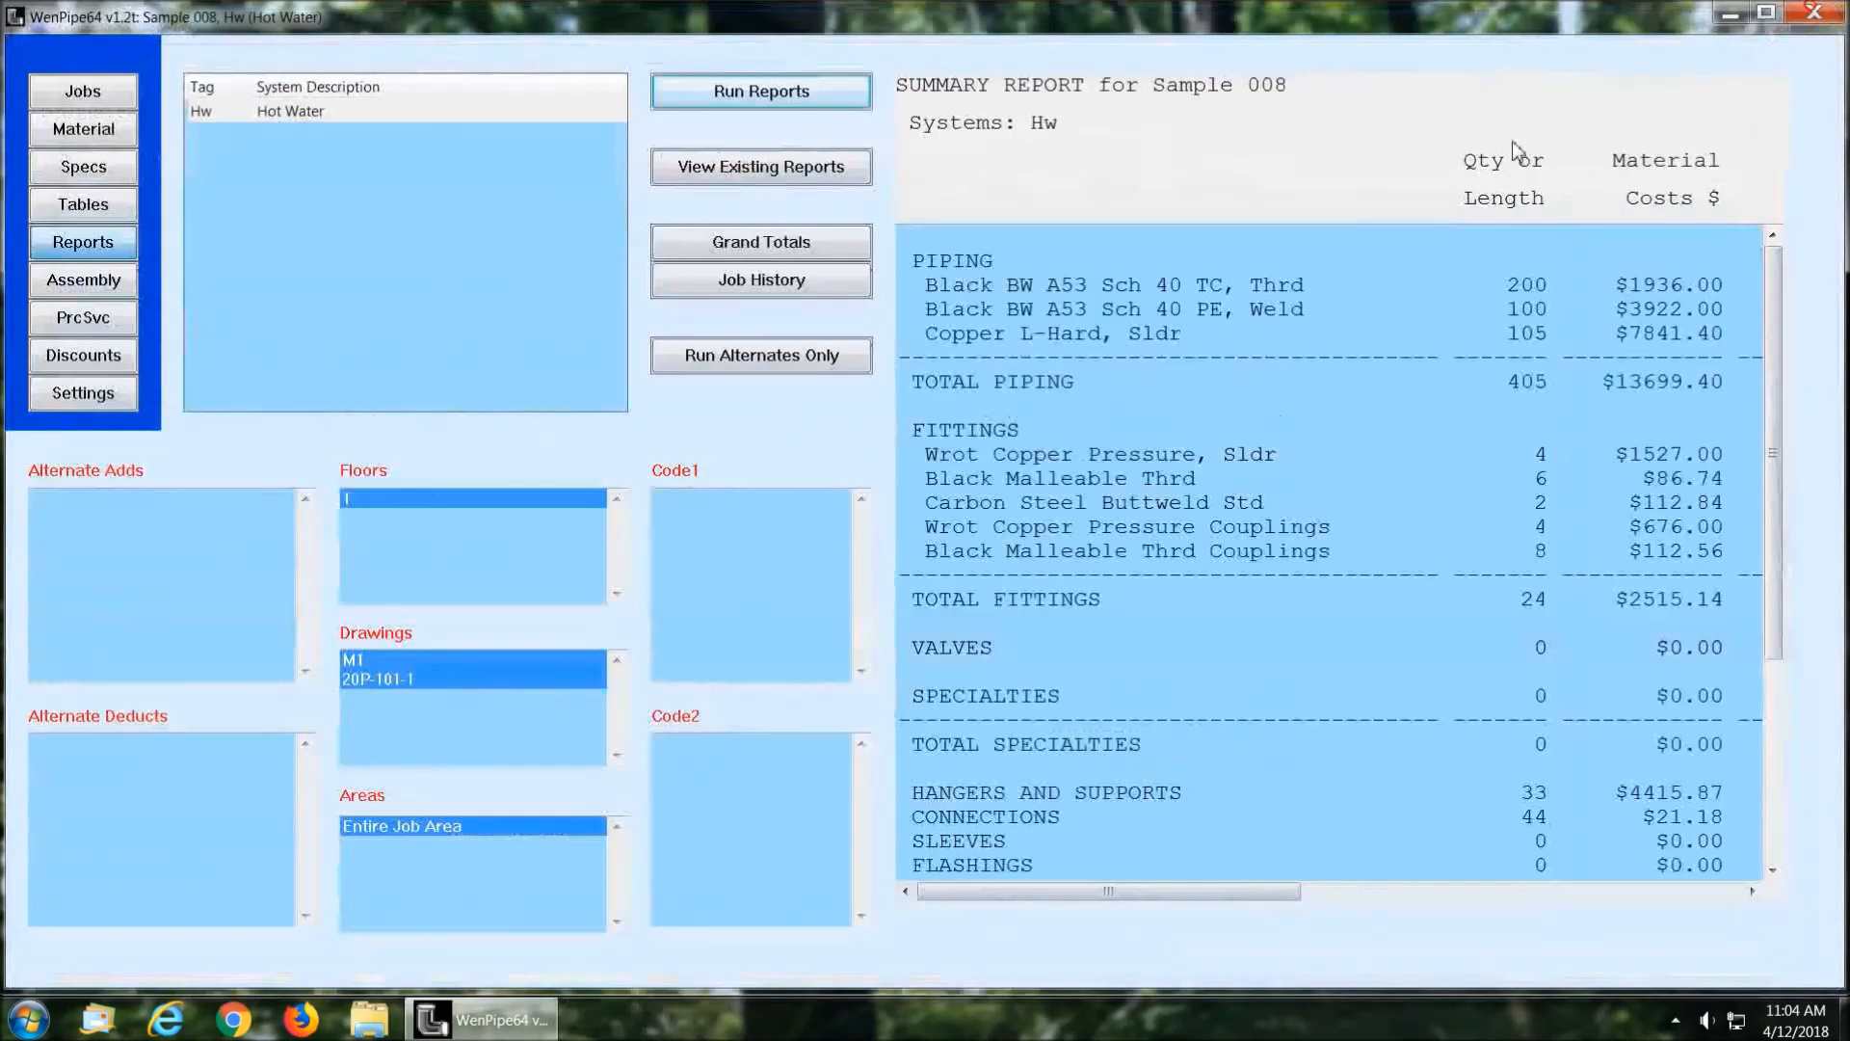
Step: Open the Grand Totals workbook of Sample 008 in Excel, review its Job Recap, and close the workbook
{"action": "left_click", "coordinate": [766, 249]}
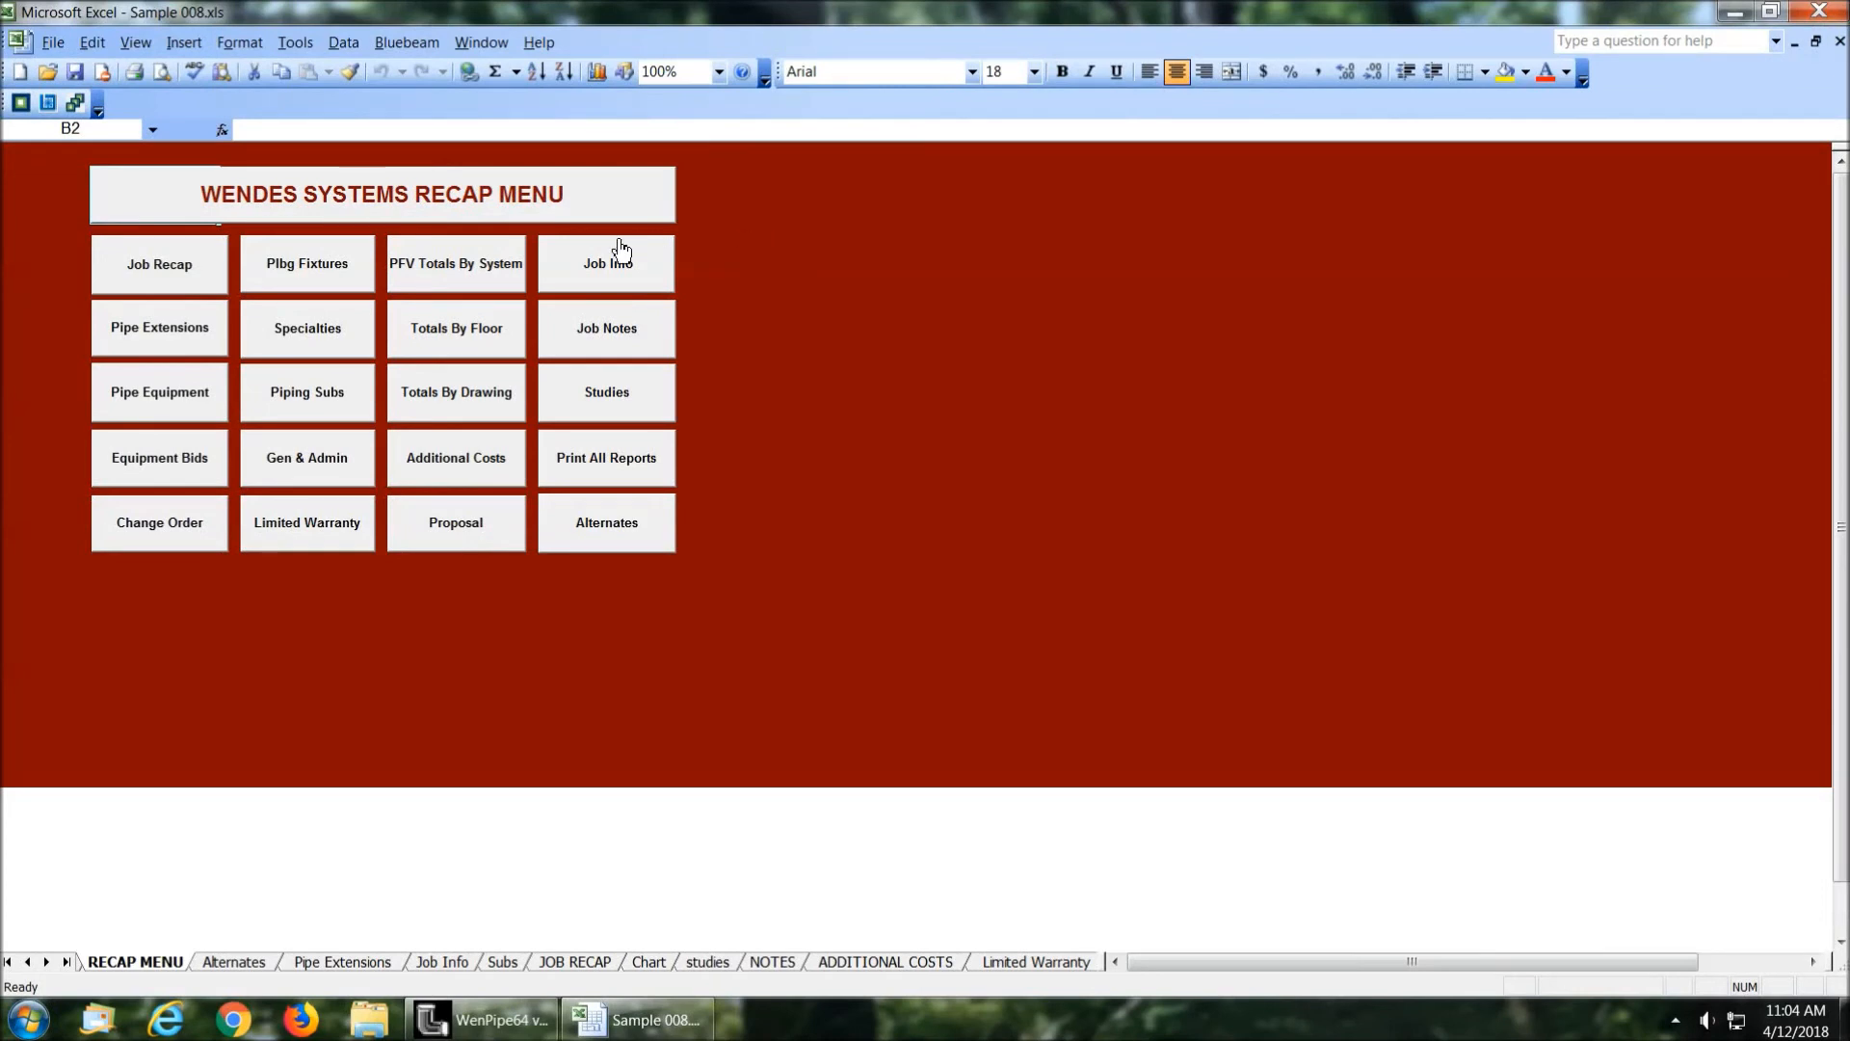
{"action": "left_click", "coordinate": [164, 270]}
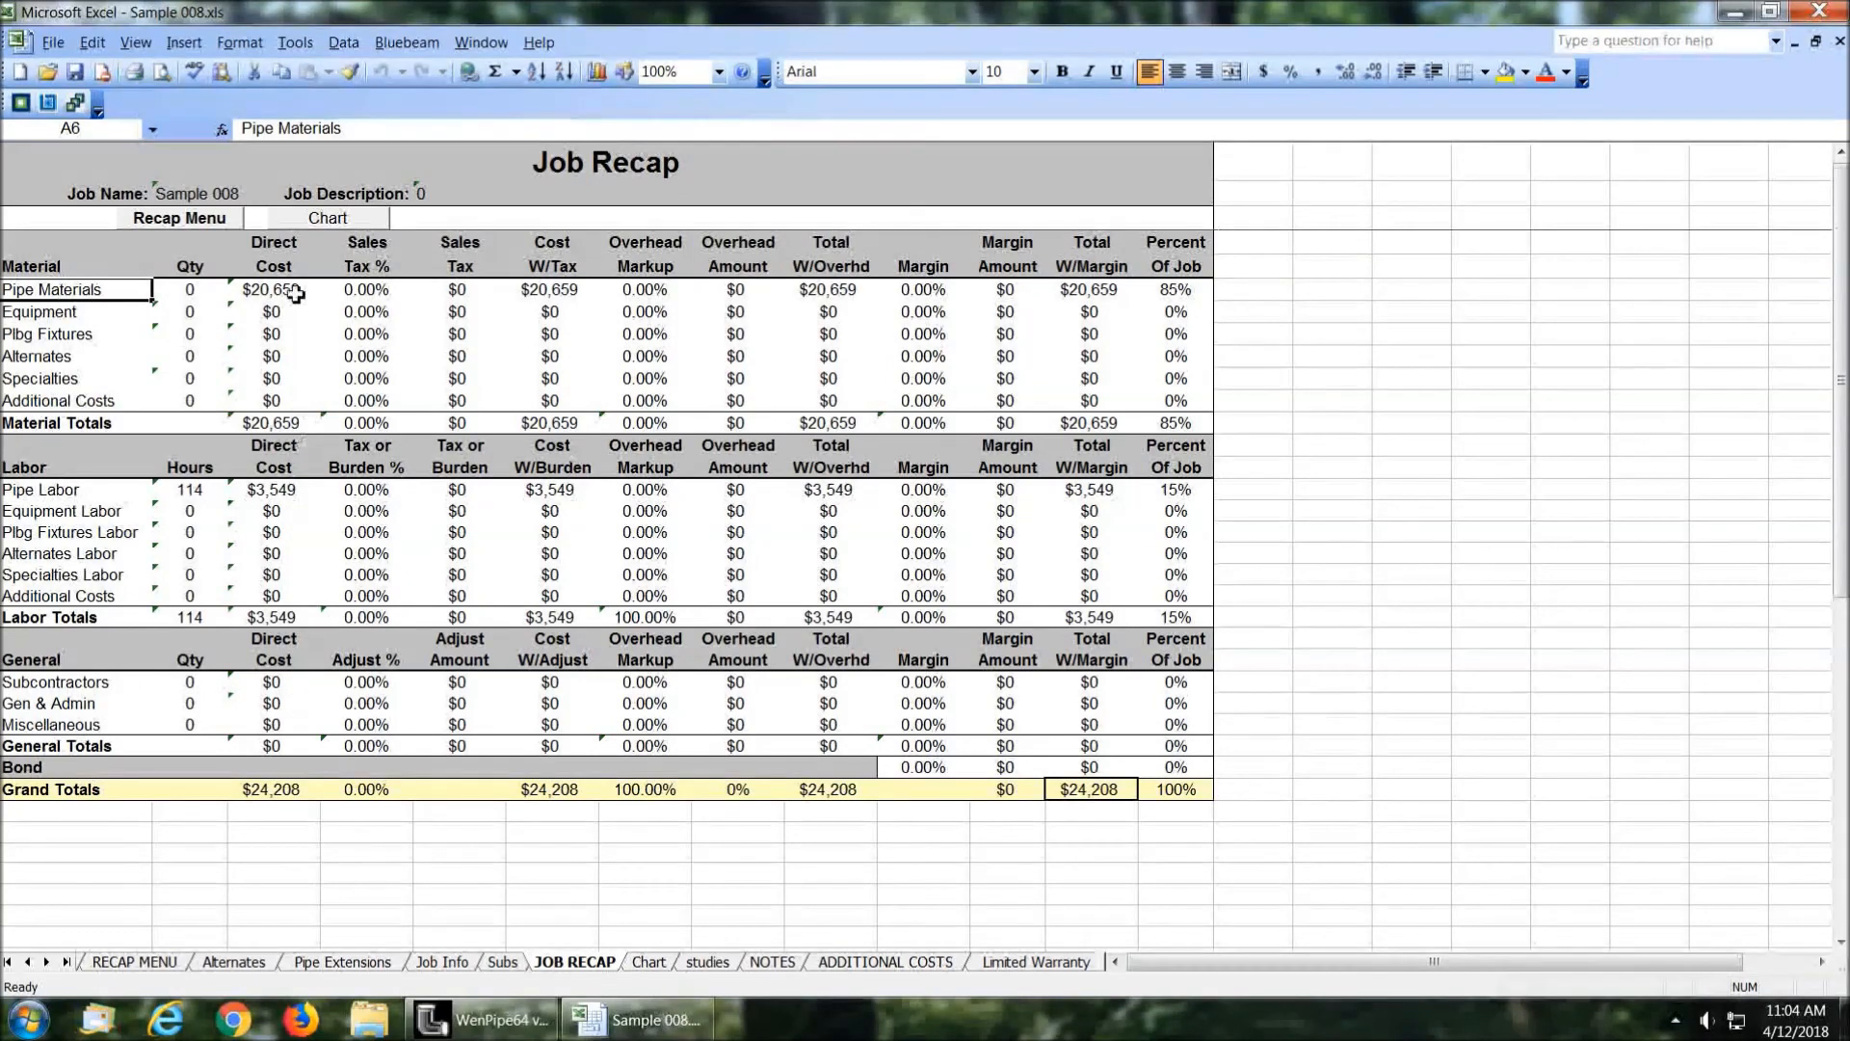
{"action": "left_click", "coordinate": [193, 219]}
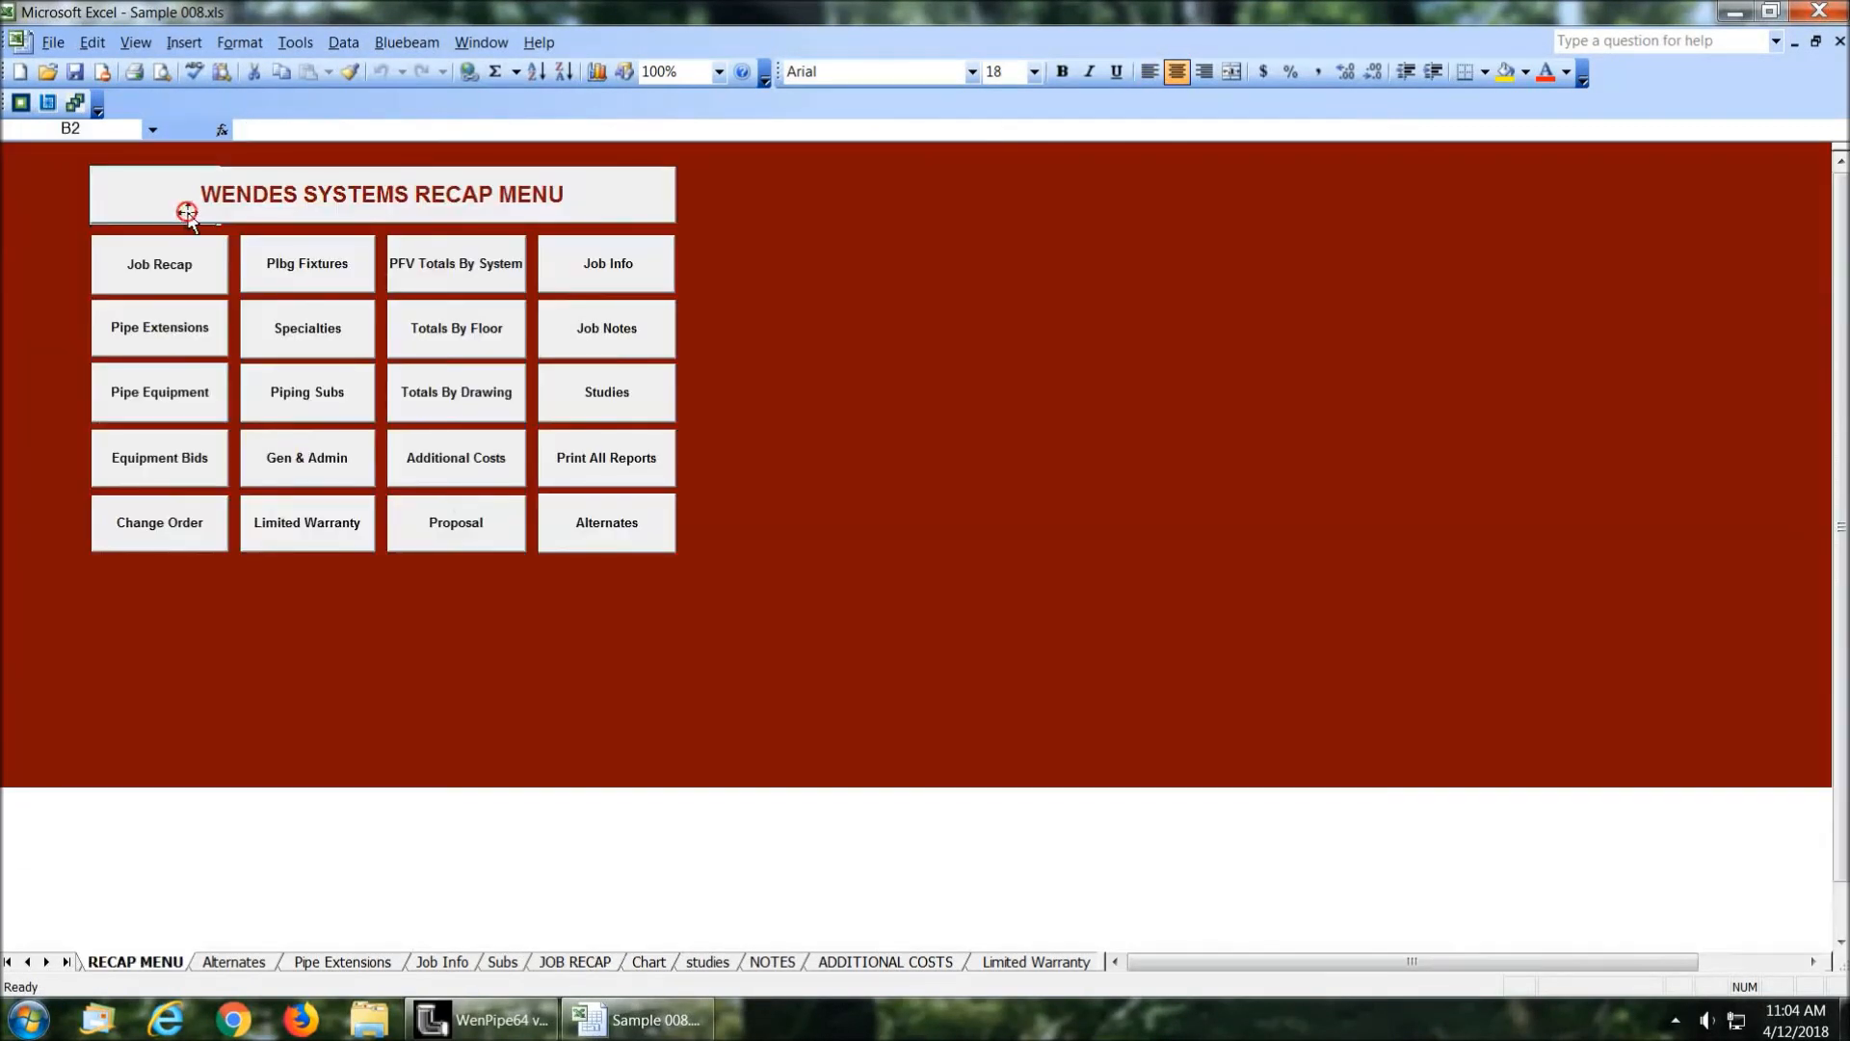
{"action": "left_click", "coordinate": [1819, 10]}
{"action": "left_click", "coordinate": [927, 570]}
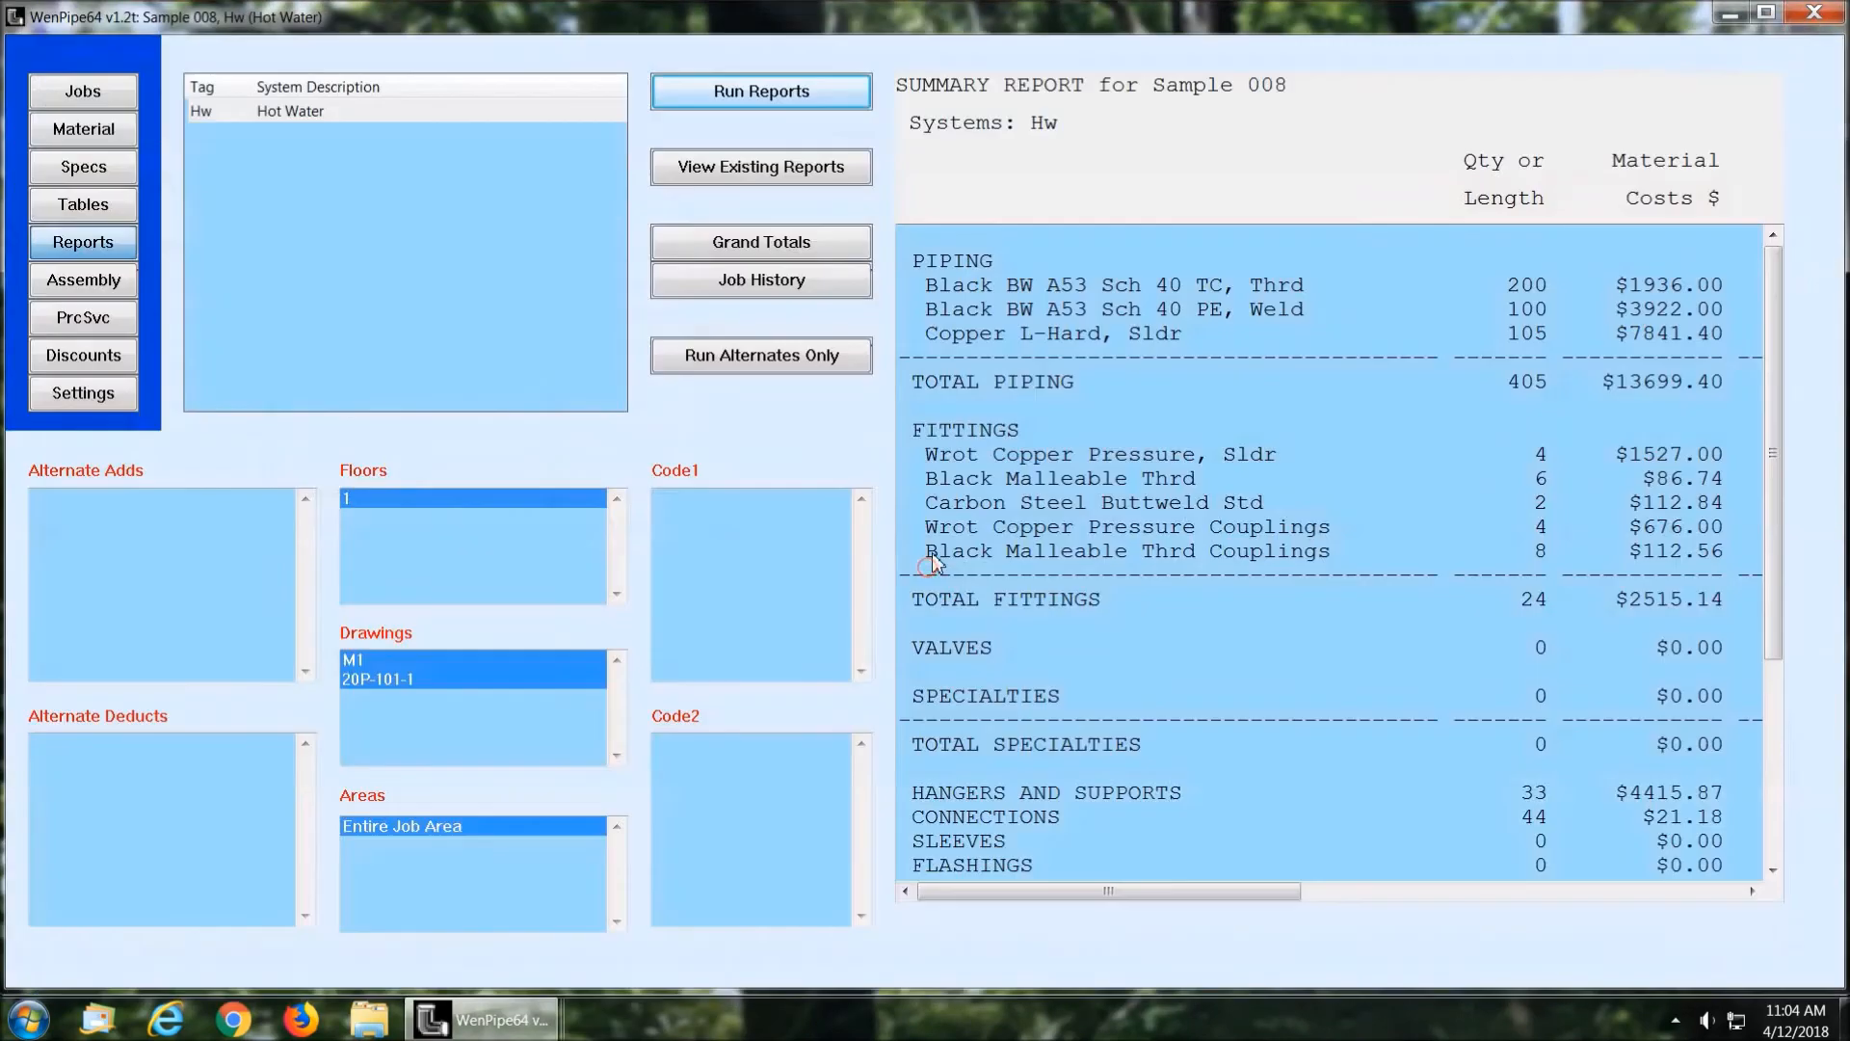
Step: Check the spreadsheet program and template paths in the Grand Totals Spreadsheet settings and accept them
{"action": "left_click", "coordinate": [77, 394]}
{"action": "left_click", "coordinate": [379, 210]}
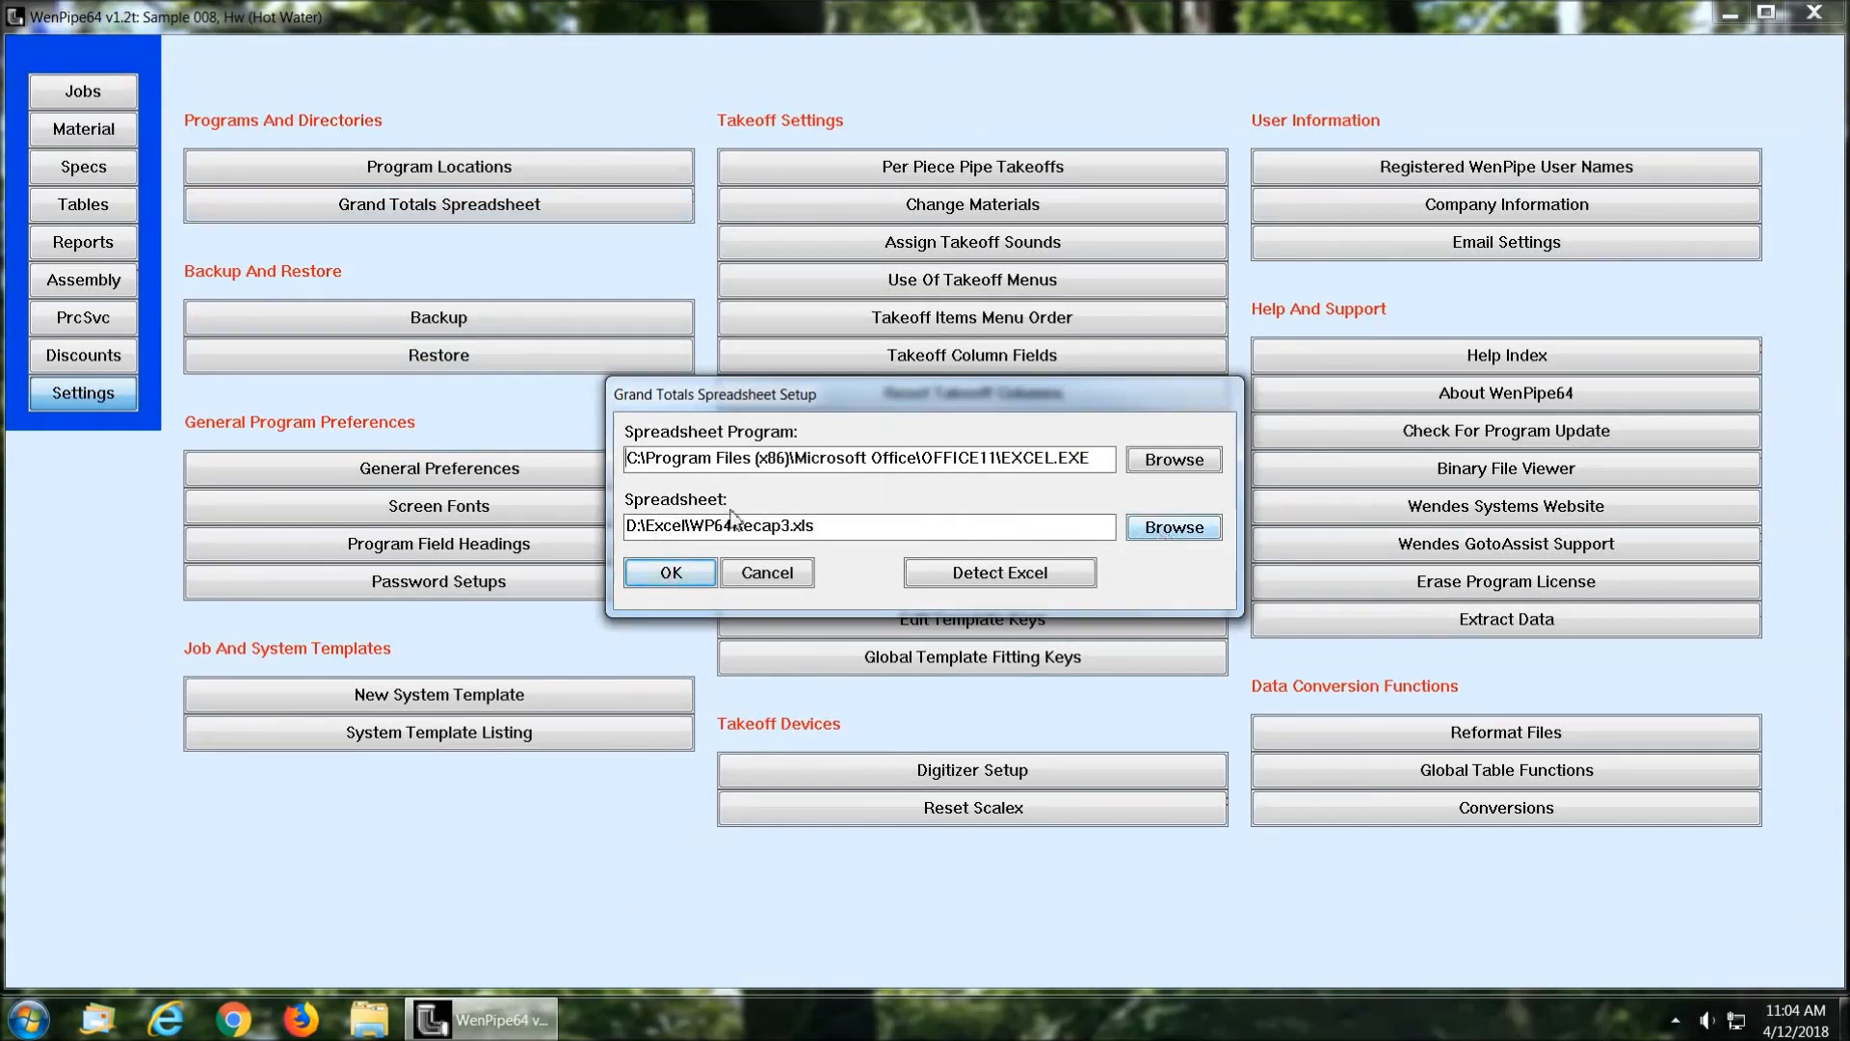
{"action": "left_click", "coordinate": [671, 573]}
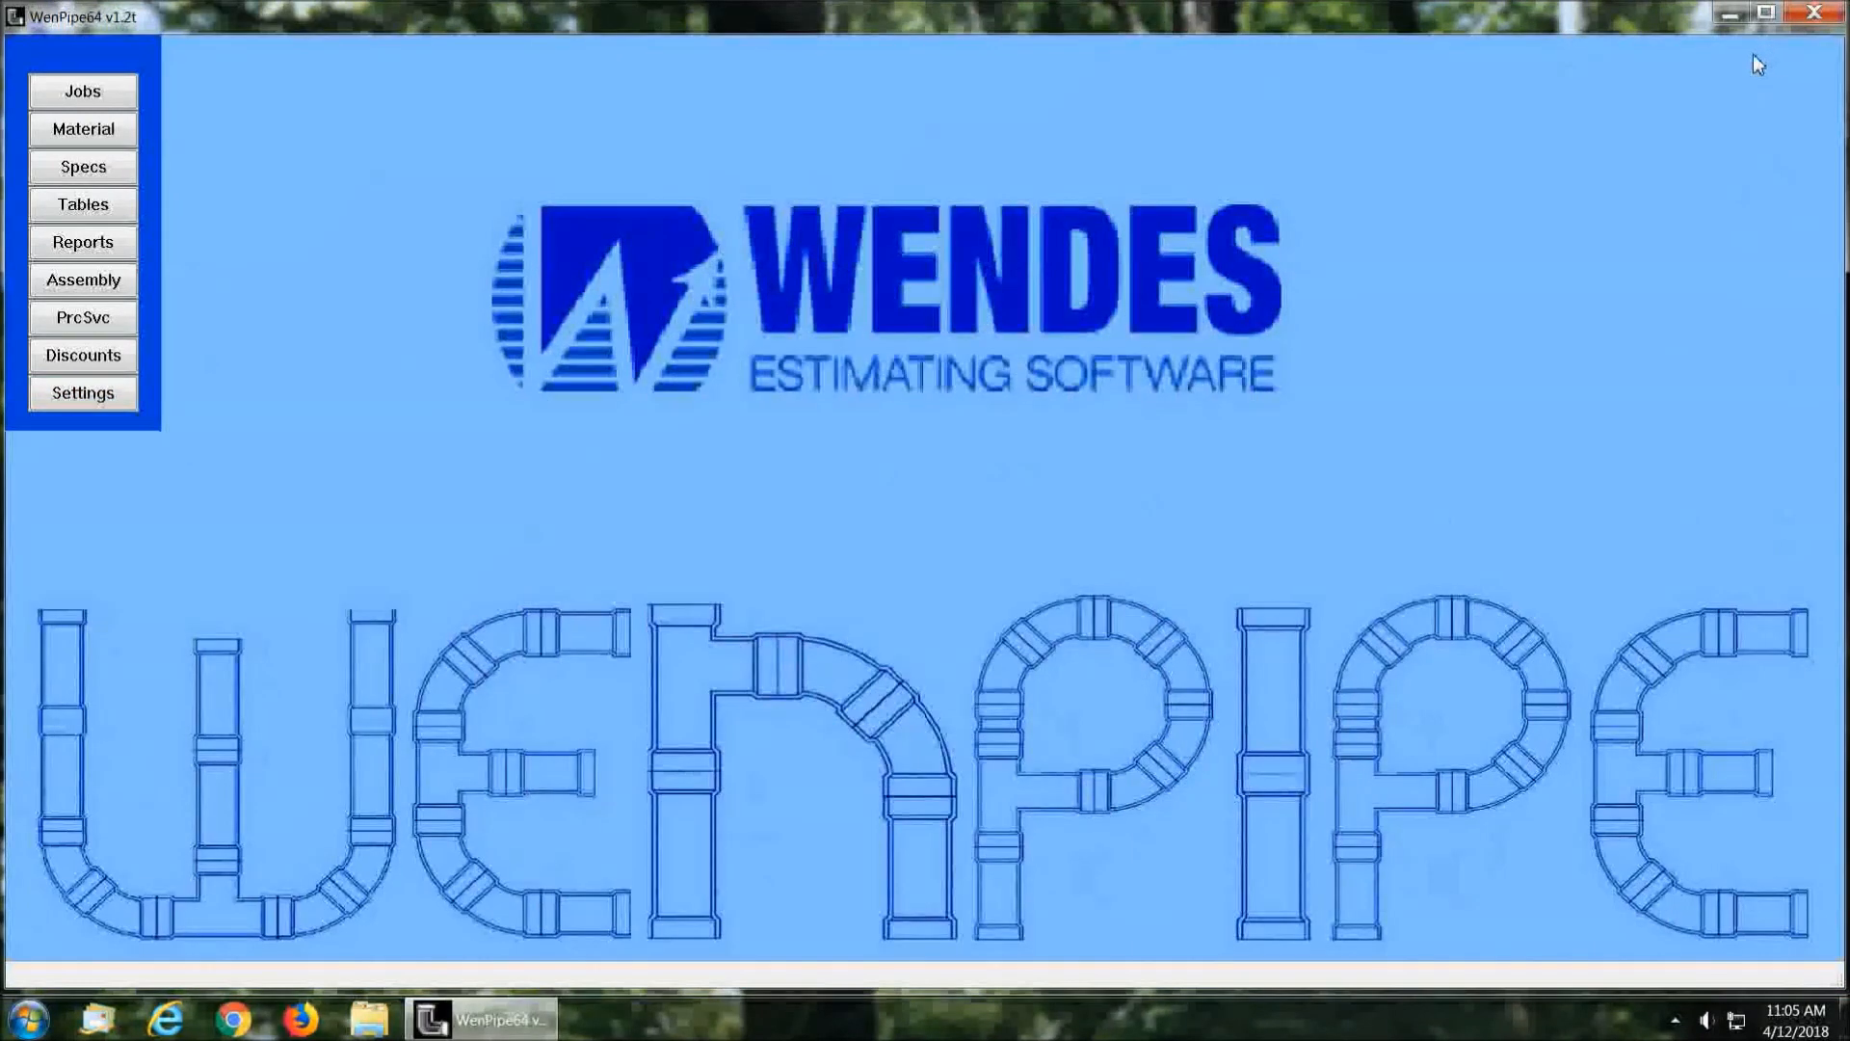